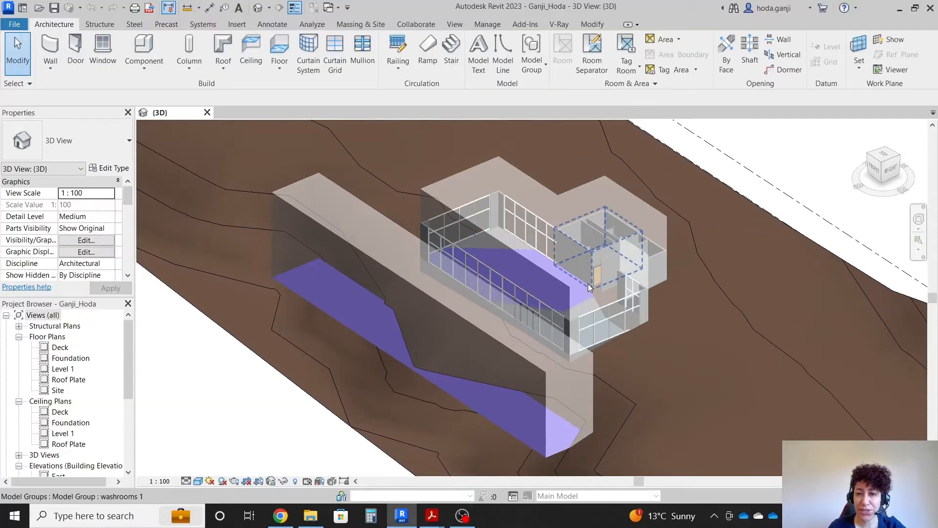
- Look over the building and deck masses in 3D and open the Level 1 floor plan around the deck area
mouse_move(586, 339)
middle_mouse_down("shift")
mouse_move(546, 341)
mouse_move(574, 340)
middle_mouse_up("shift")
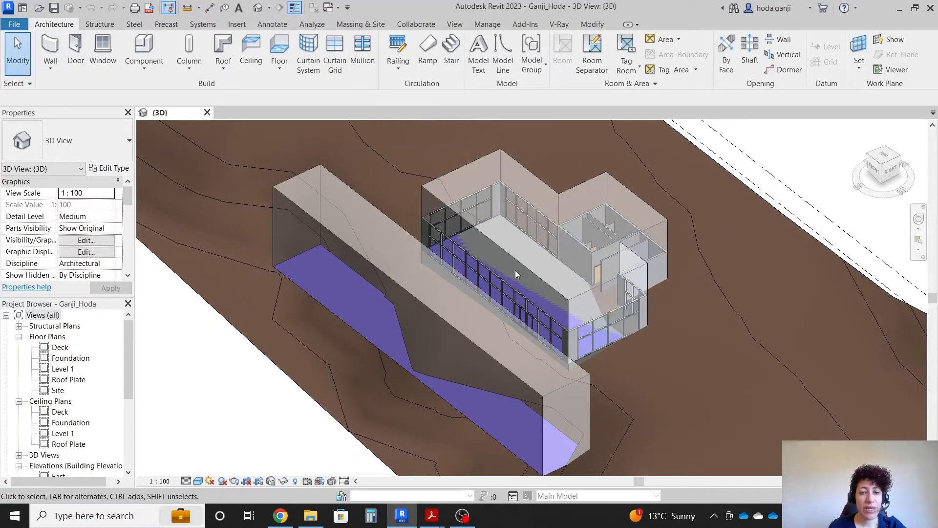
middle_click_drag(547, 265, 509, 287, "shift")
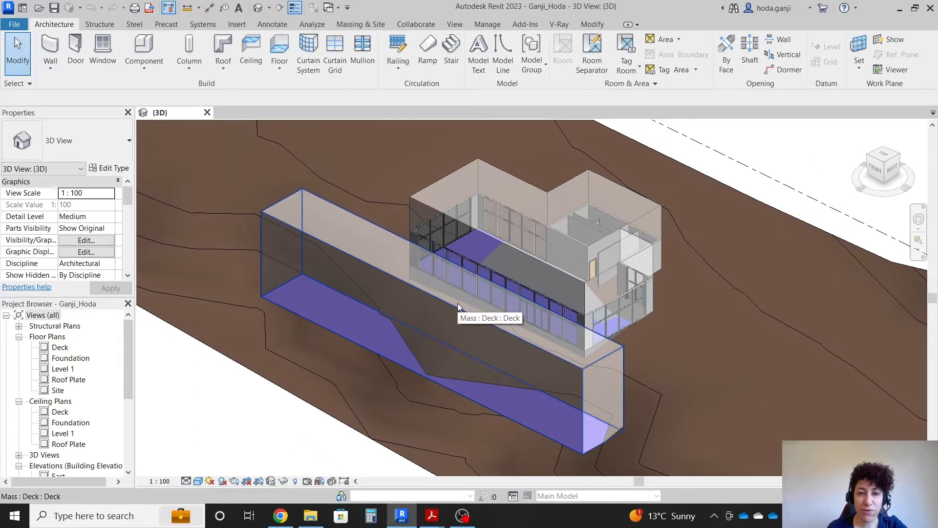
middle_click_drag(572, 308, 559, 335, "shift")
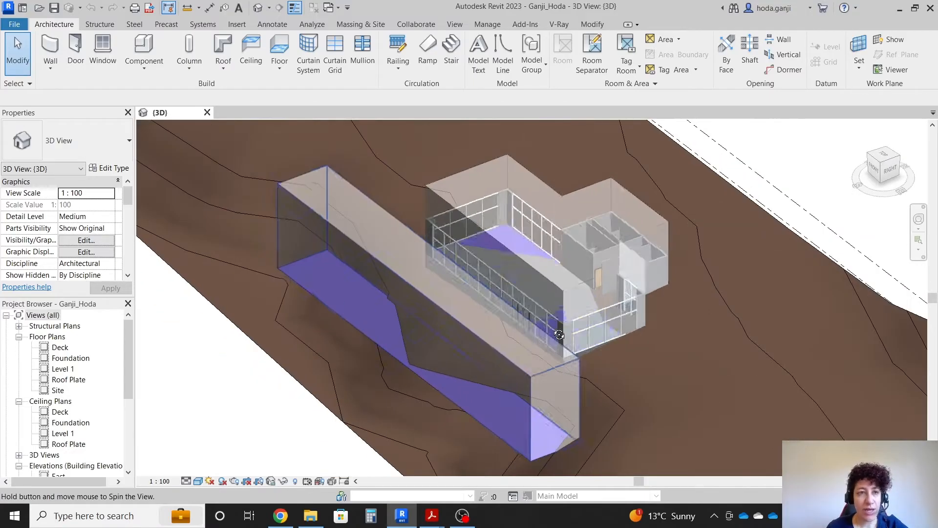
double_click(60, 369)
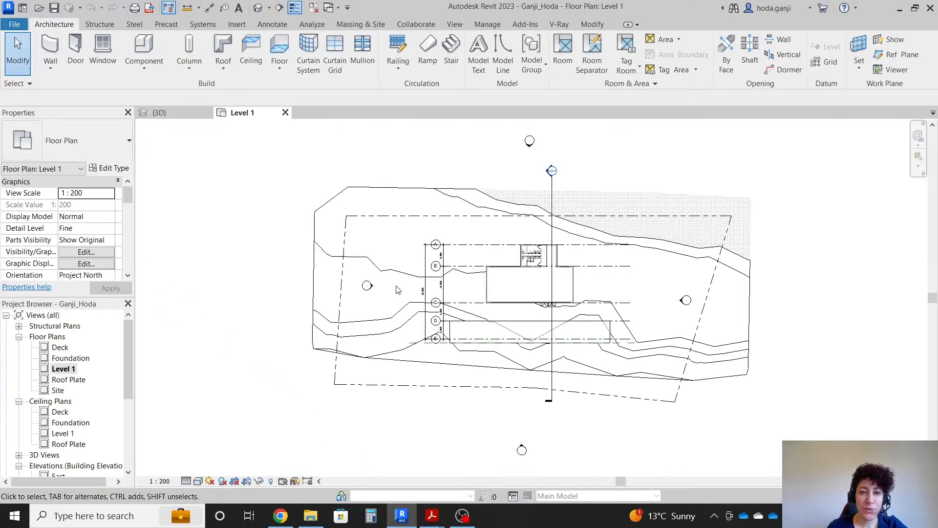
scroll(361, 335, "up", 5)
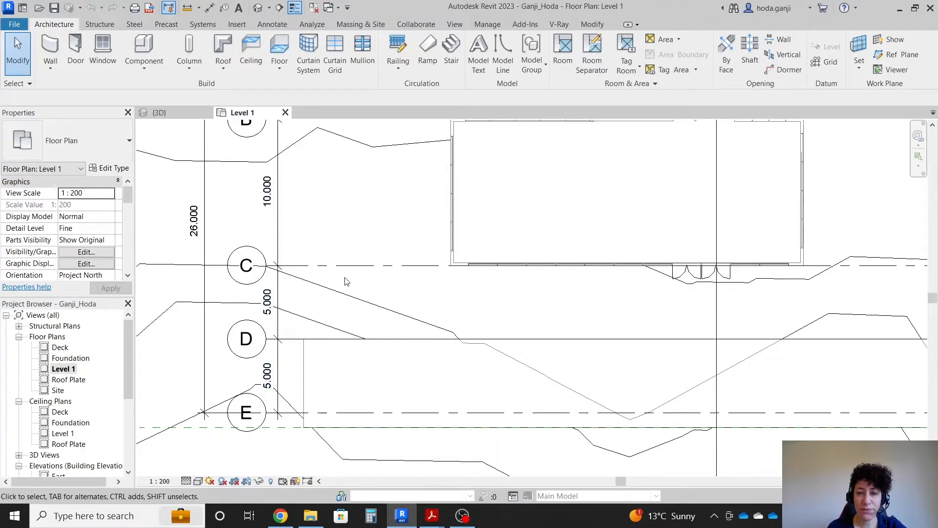
scroll(348, 298, "down", 1)
scroll(659, 298, "up", 1)
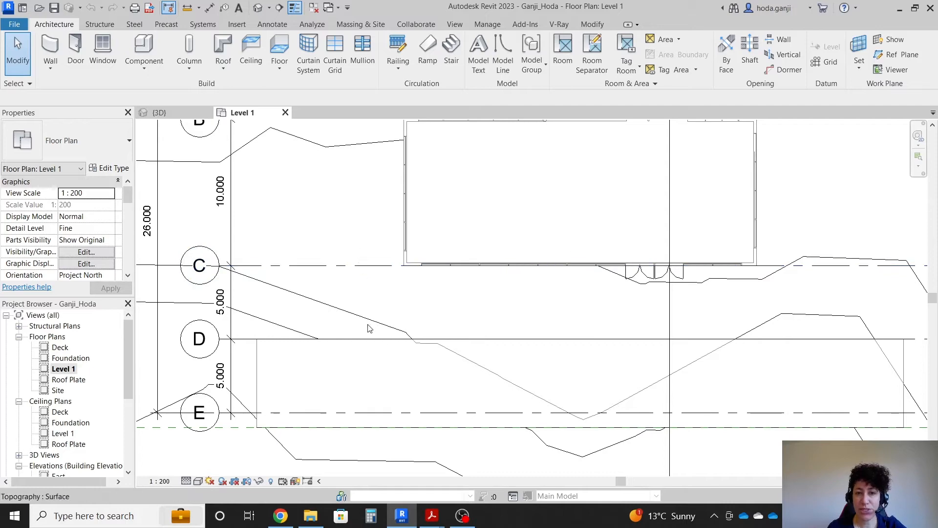
- Consult the design sketches and requirements in Test_04_PRACTICE_OUTLINE.pdf and return to the Revit model
left_click(432, 510)
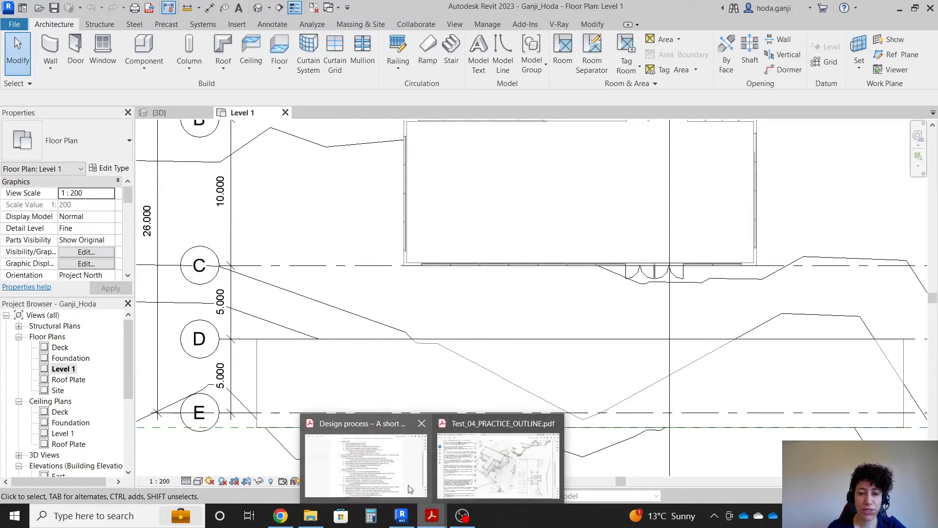
left_click(492, 464)
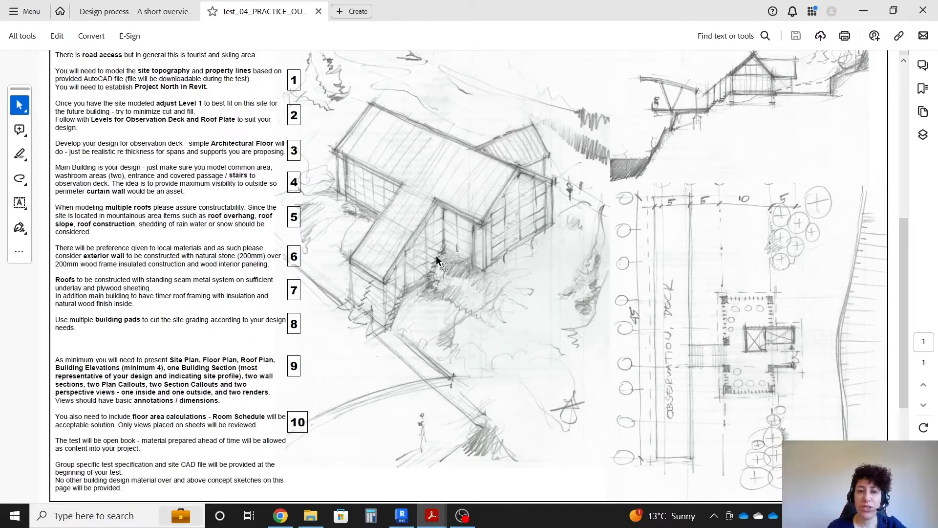
left_click(860, 12)
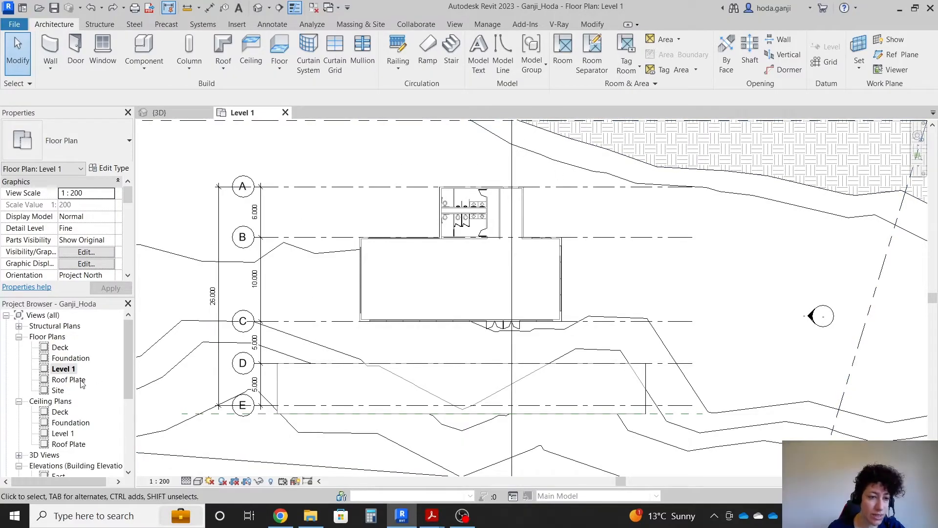
- Draw a horizontal building section through the main building between grids B and C on the Level 1 plan, looking toward grid A
scroll(82, 385, "down", 3)
scroll(73, 235, "down", 3)
scroll(534, 256, "down", 2)
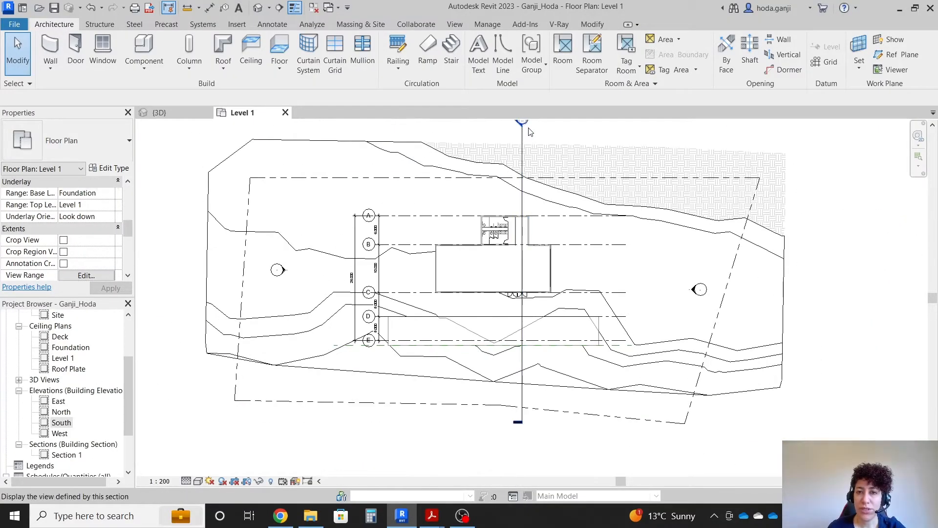
scroll(530, 132, "up", 3)
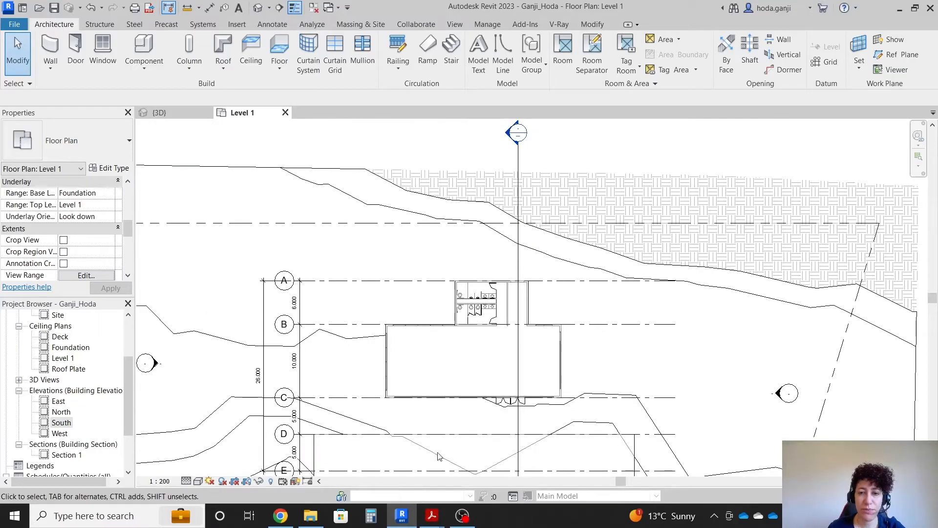
scroll(432, 348, "up", 2)
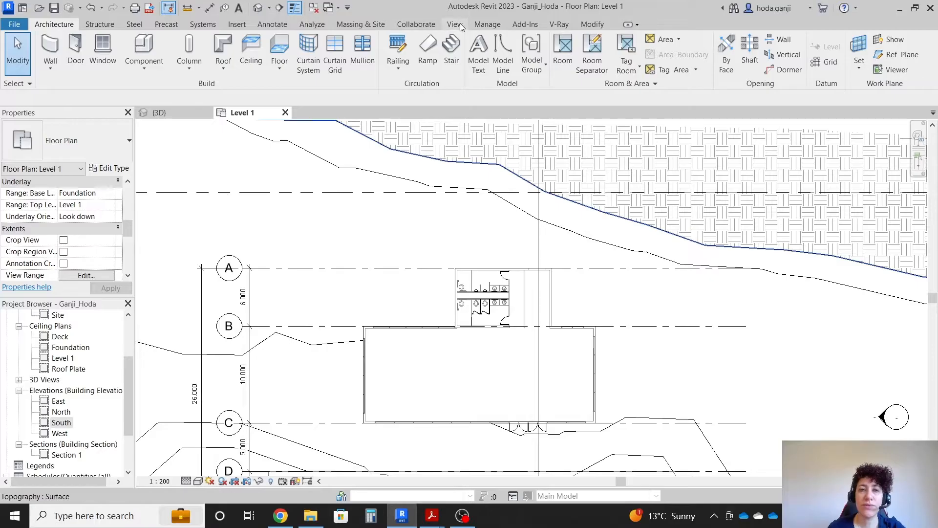
left_click(459, 24)
left_click(373, 46)
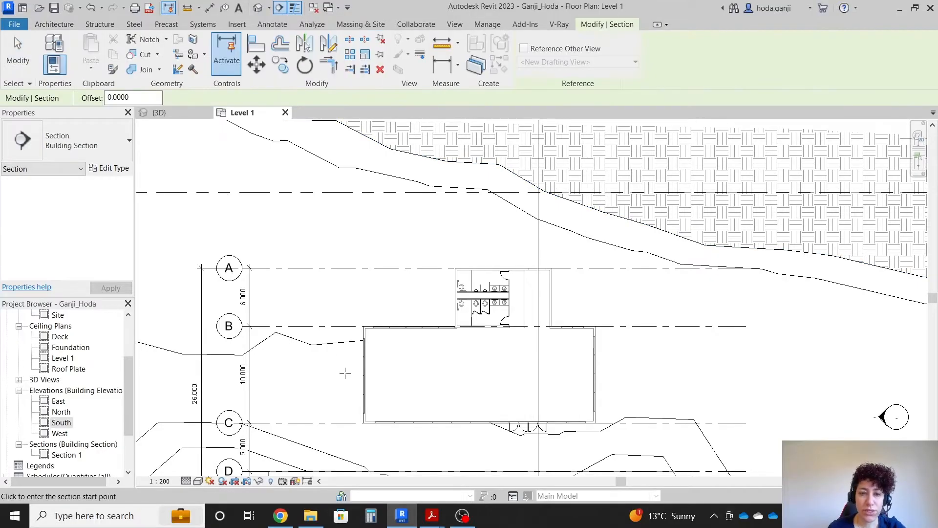
left_click(351, 370)
left_click(611, 369)
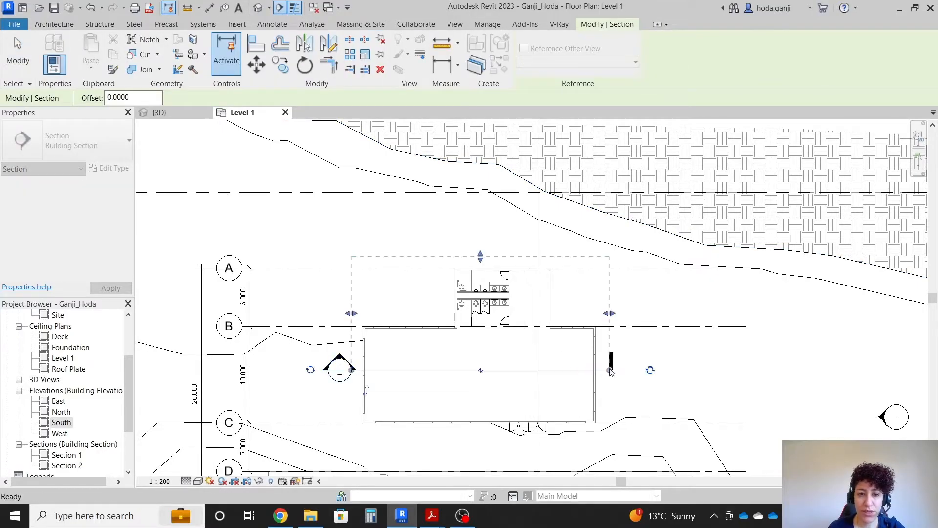
key("Escape")
- Open the new building section's view and turn its cropping off and back on
scroll(338, 374, "up", 5)
double_click(336, 375)
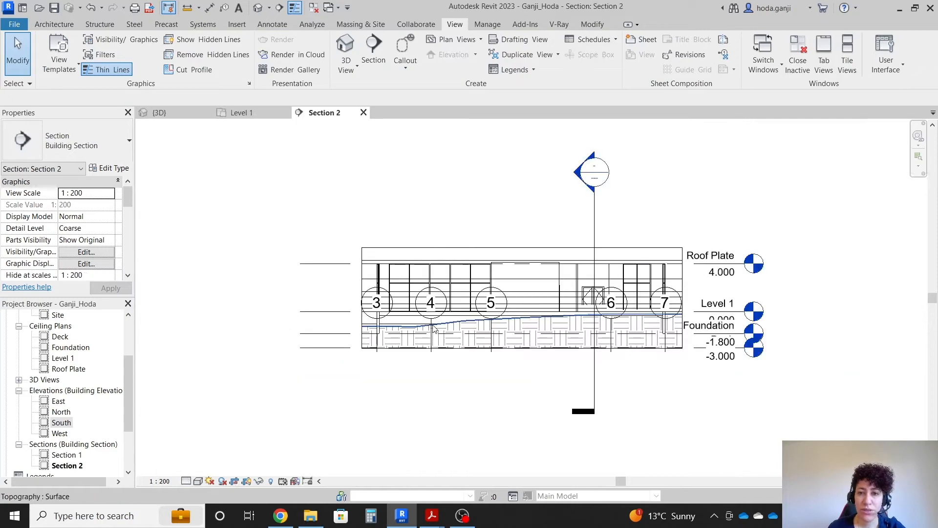
scroll(434, 328, "up", 2)
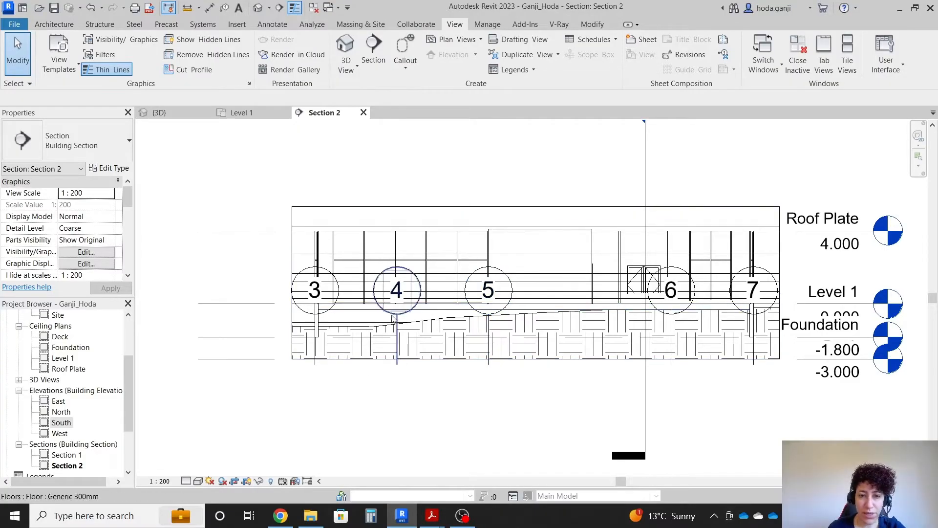
left_click(234, 482)
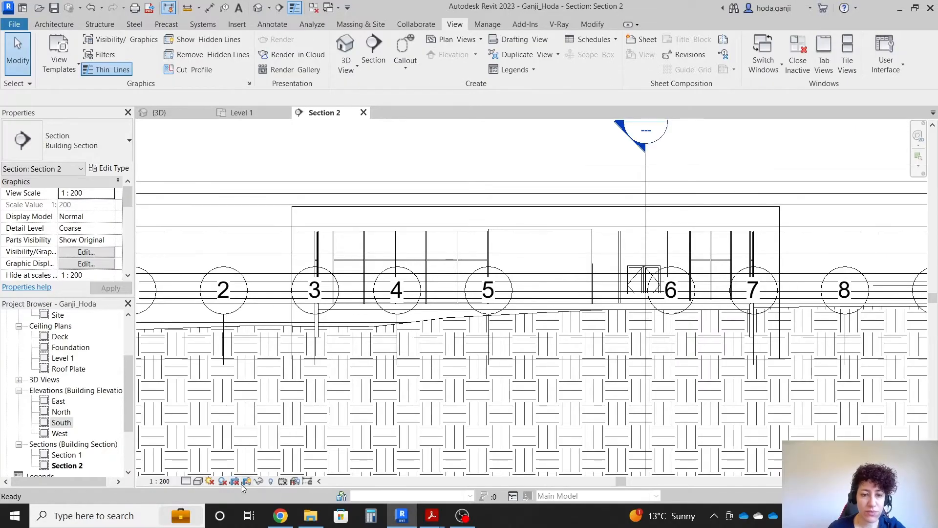
left_click(235, 482)
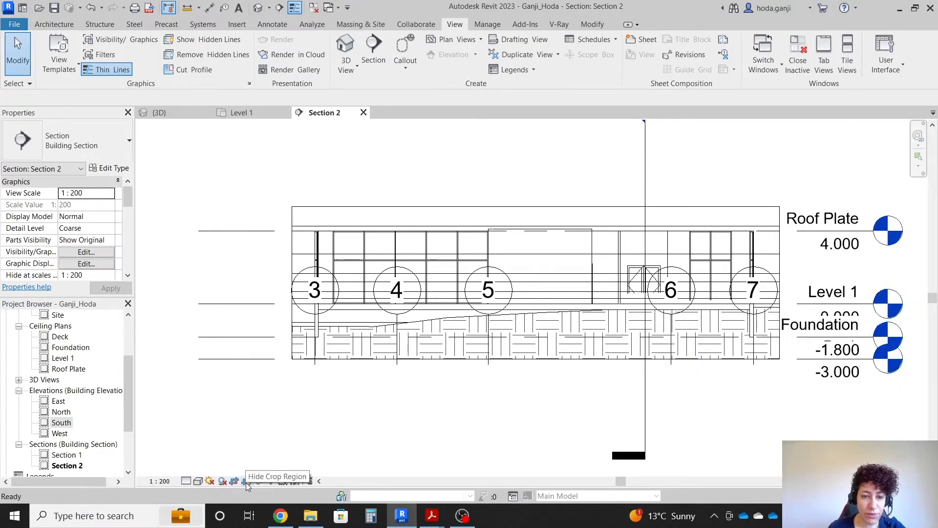
- Enlarge the section's crop region above, below and sideways so that grids 1 to 9 fall inside it
scroll(288, 236, "down", 2)
left_click(490, 221)
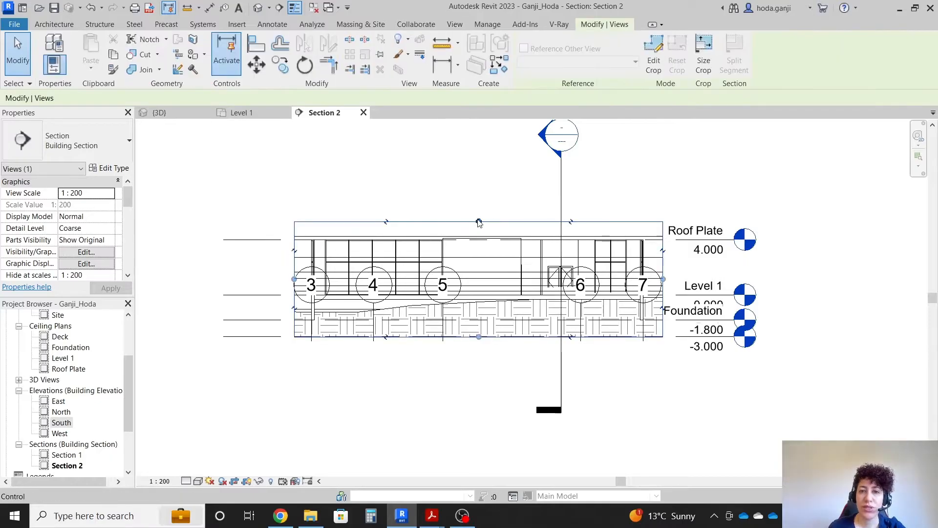
left_click_drag(479, 223, 477, 174)
left_click_drag(294, 255, 240, 255)
left_click_drag(452, 336, 451, 395)
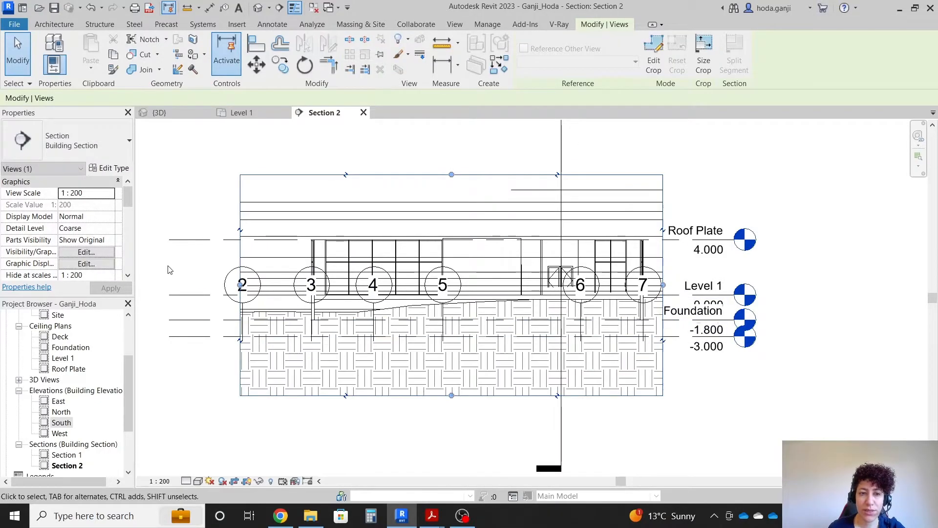
left_click_drag(240, 285, 170, 284)
left_click_drag(169, 284, 145, 284)
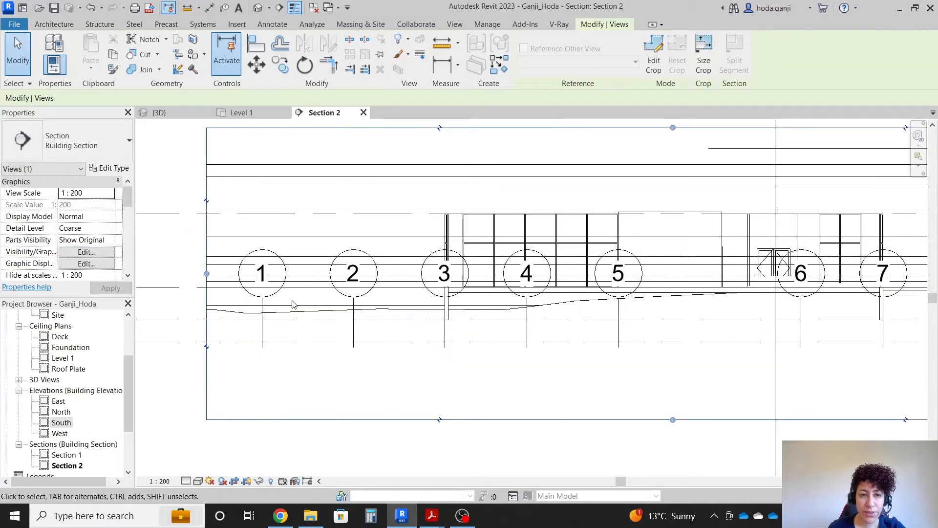
- Extend the aligned numbered grids in the section above the roof plate and below the lowest level
left_click(262, 308)
scroll(266, 313, "down", 2)
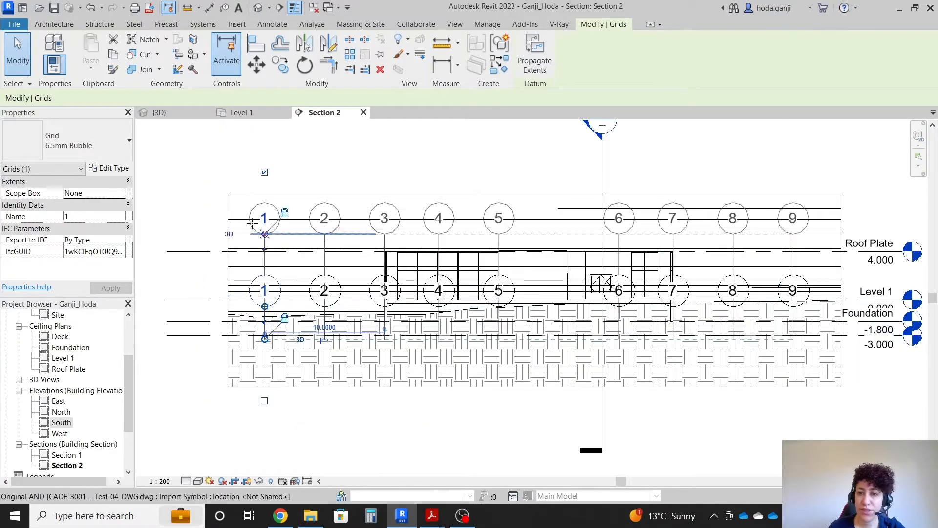
left_click_drag(252, 224, 264, 218)
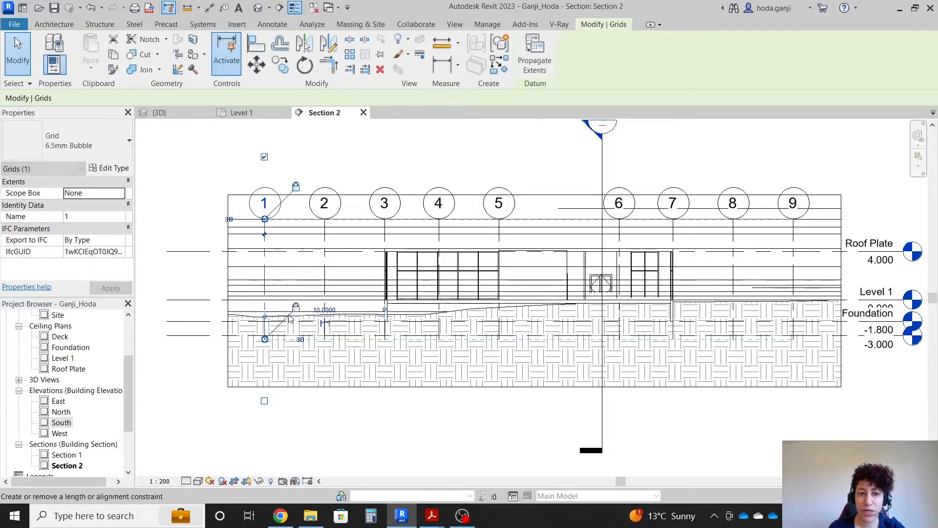
left_click_drag(264, 339, 264, 369)
- Select all grid instances in the entire project and maximize their 3D extents
right_click(264, 243)
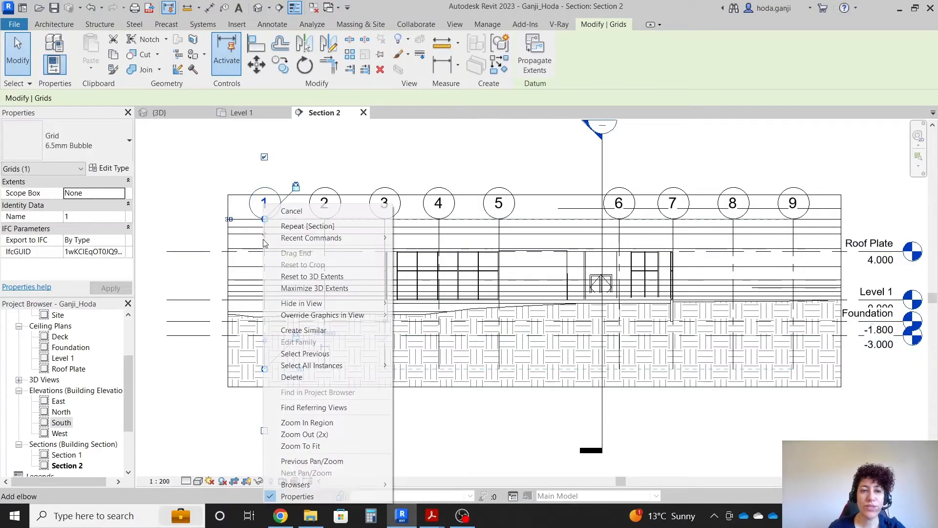
mouse_move(376, 365)
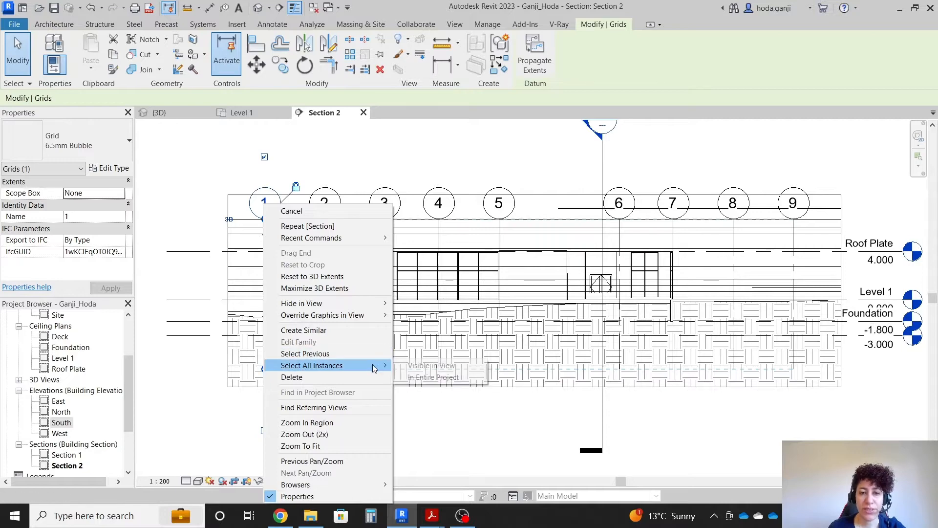
left_click(420, 378)
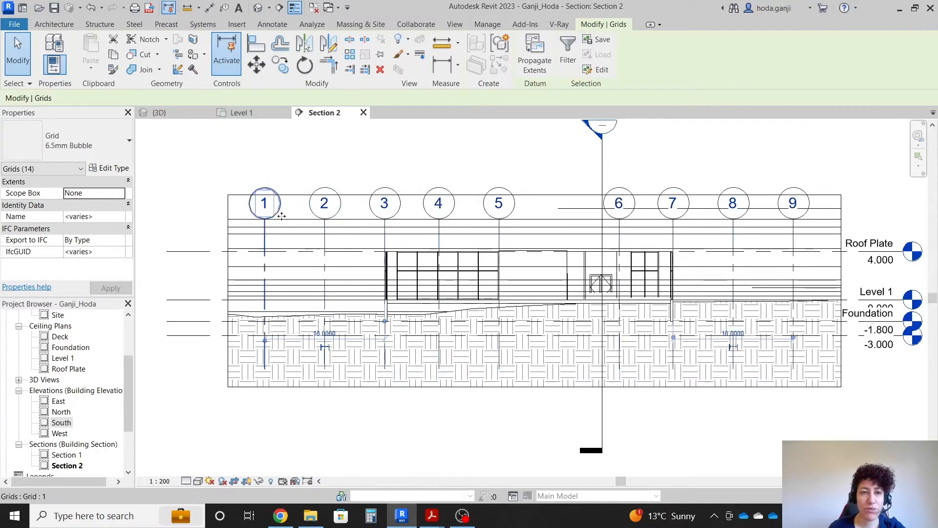
right_click(265, 232)
left_click(334, 288)
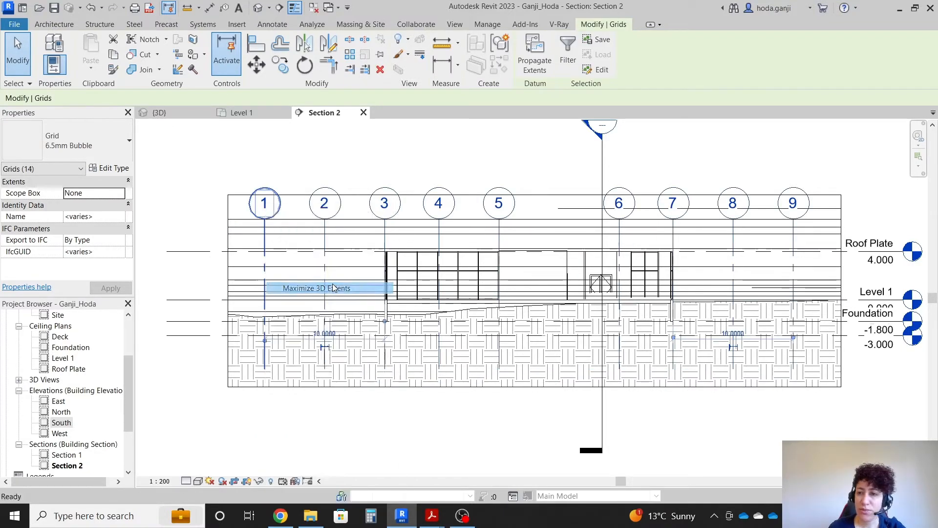
scroll(334, 288, "down", 2)
left_click(620, 405)
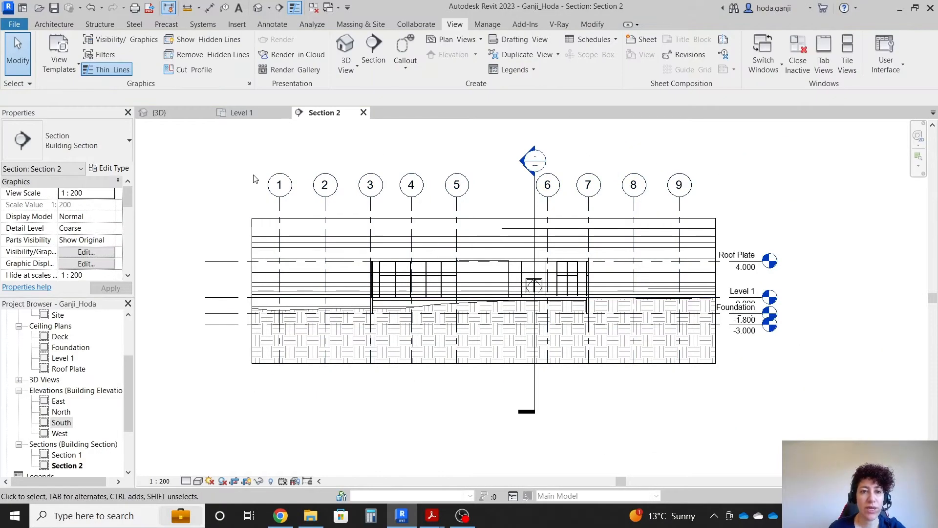
- Return to the Level 1 plan and shorten grids 1 to 9 so their bubbles sit just above the dimension lines
left_click(245, 110)
scroll(431, 305, "down", 3)
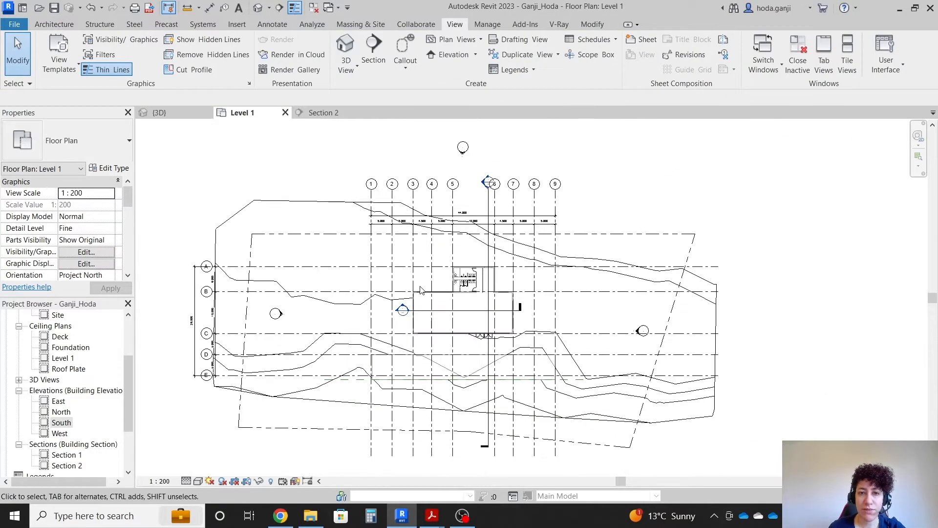
scroll(431, 305, "up", 1)
scroll(402, 212, "down", 1)
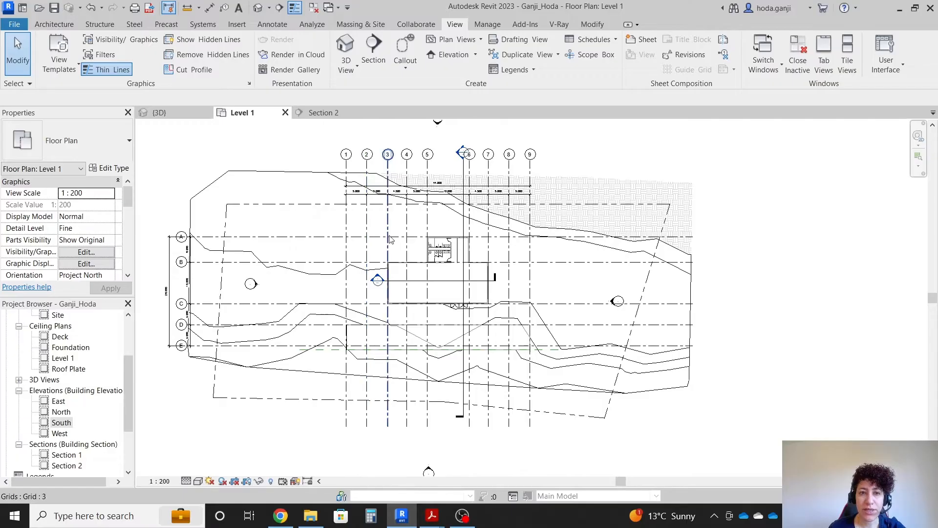
scroll(402, 211, "up", 1)
left_click(307, 188)
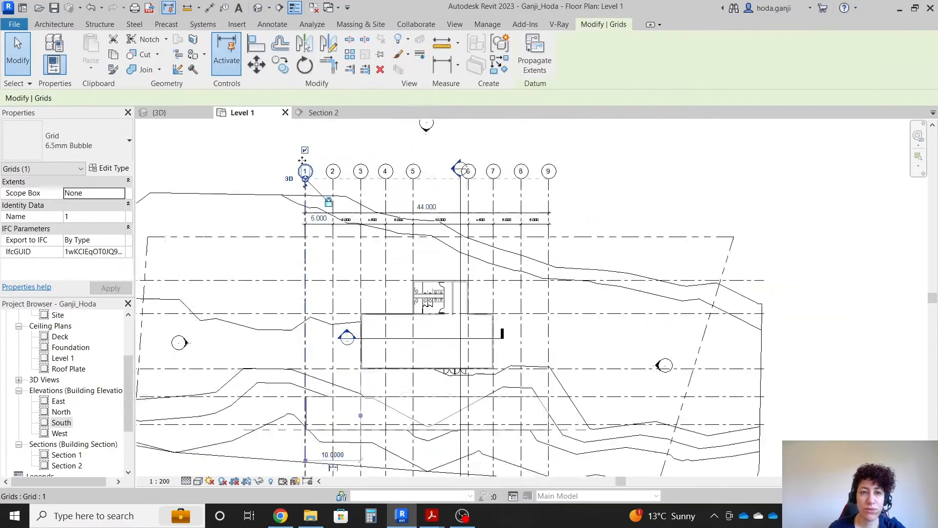
scroll(308, 189, "up", 1)
left_click_drag(304, 178, 306, 265)
key("Escape")
left_click(306, 265)
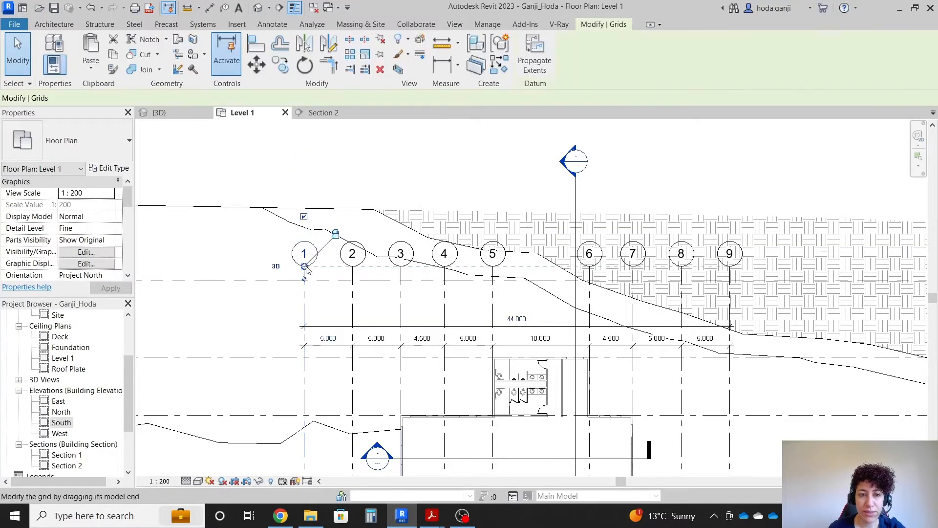
- Shorten grids A to E so their bubbles sit close to grid 1 beside the deck
scroll(405, 215, "down", 5)
scroll(291, 286, "up", 4)
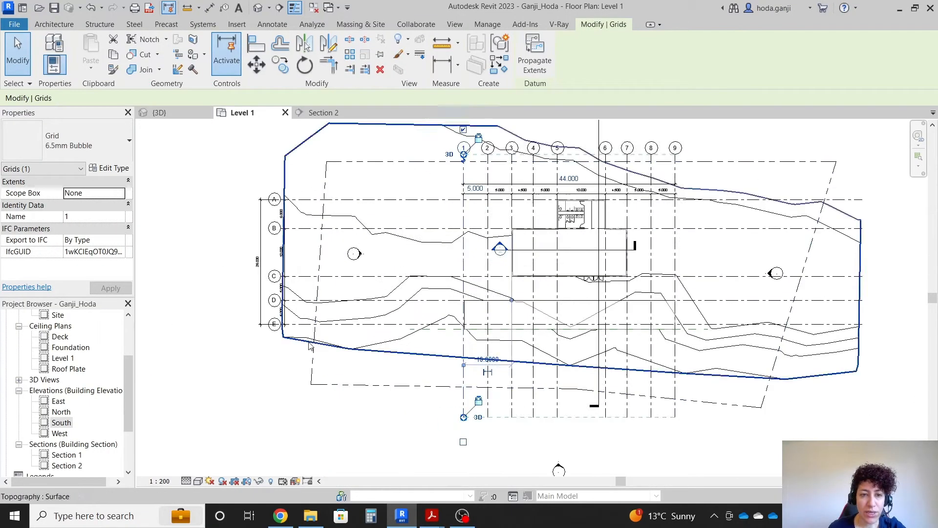
key("Escape")
left_click(274, 197)
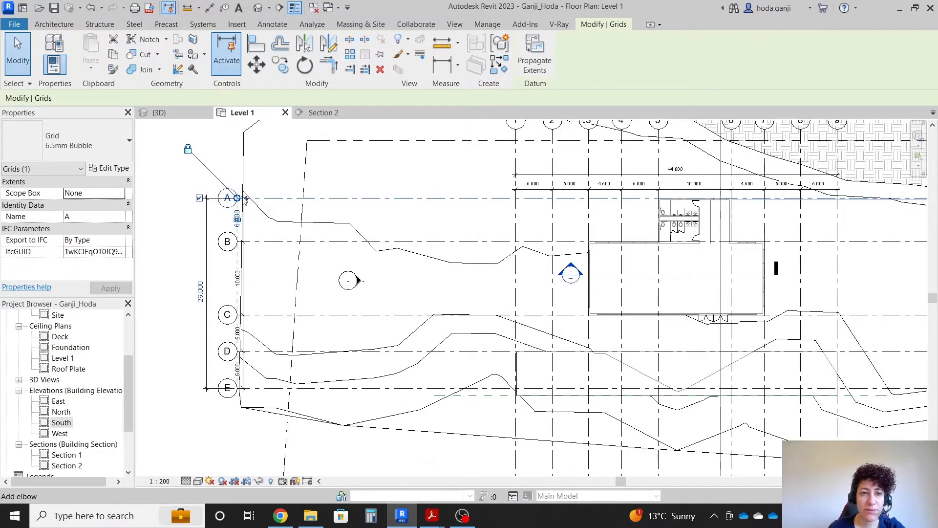
left_click_drag(238, 197, 495, 197)
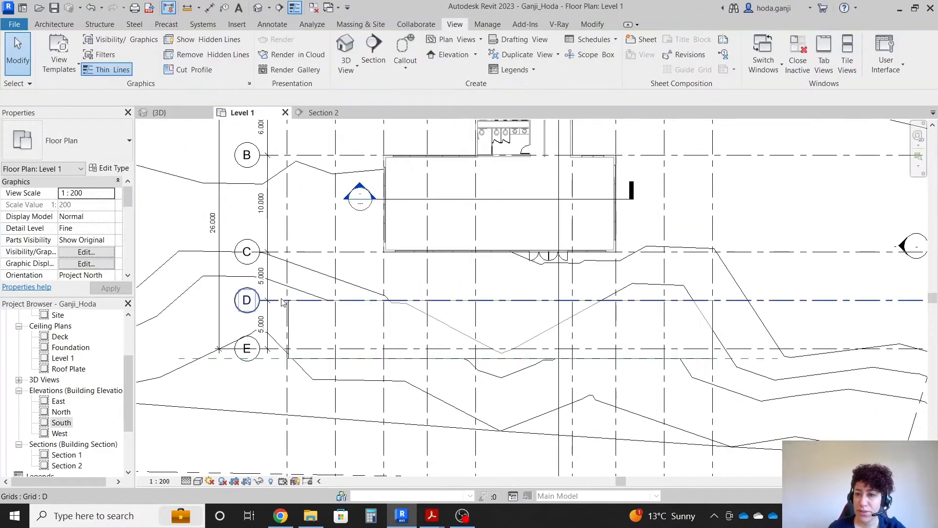
- Stretch the short west face of the Deck mass out to align with grid 1
left_click(294, 323)
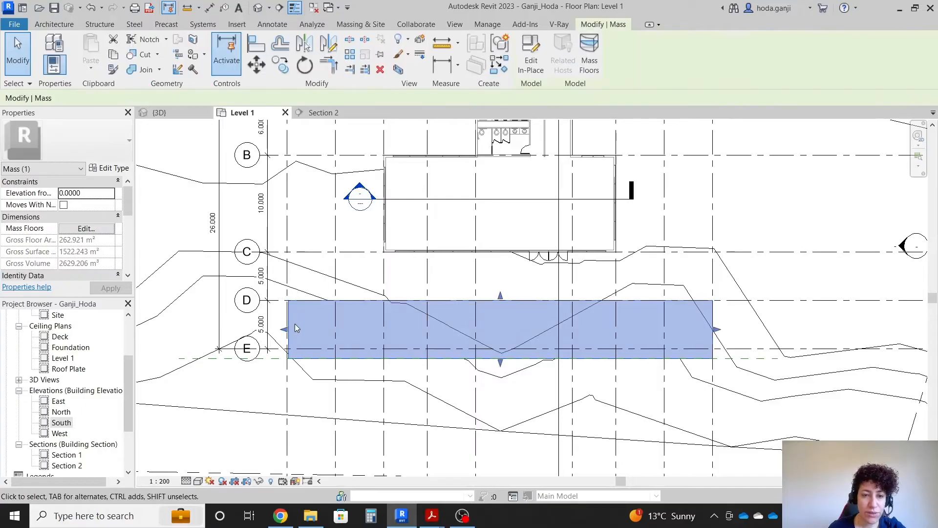
scroll(294, 324, "up", 3)
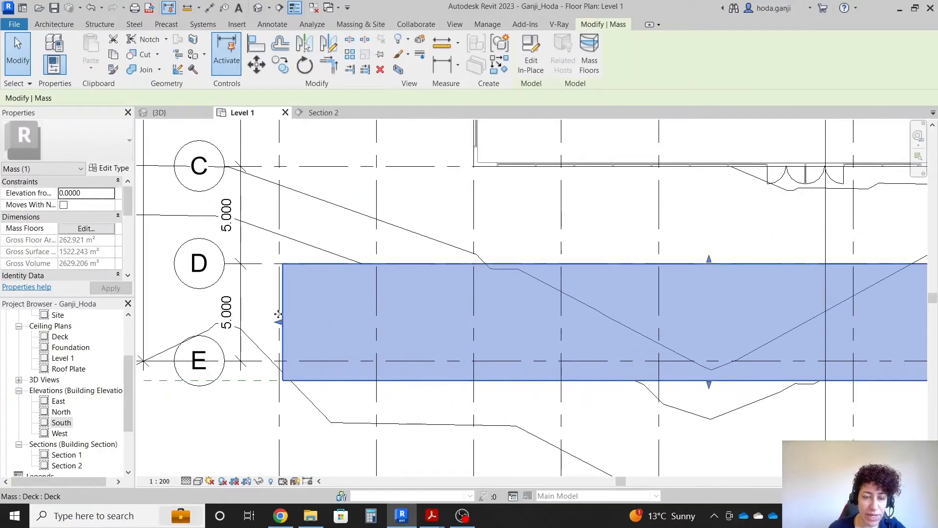
scroll(281, 325, "down", 4)
scroll(279, 317, "up", 5)
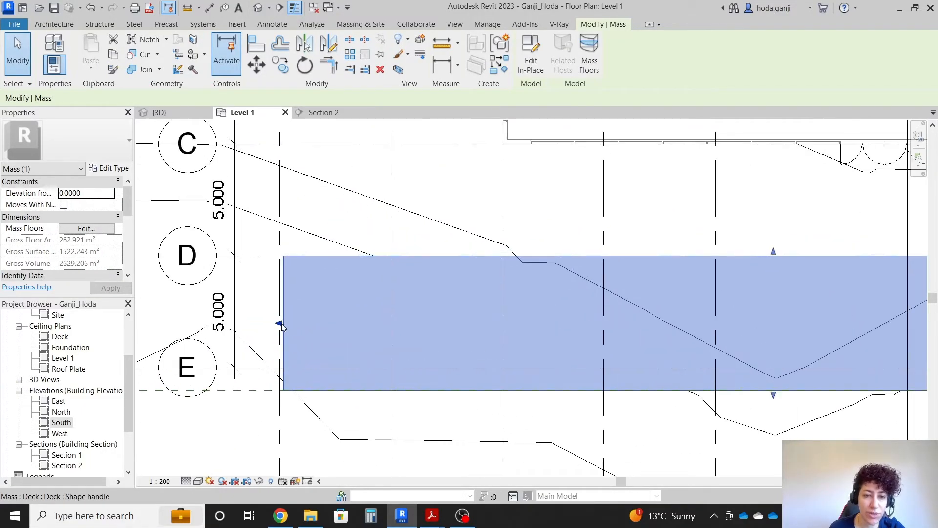
mouse_move(280, 323)
left_mouse_down()
mouse_move(272, 326)
mouse_move(279, 325)
left_mouse_up()
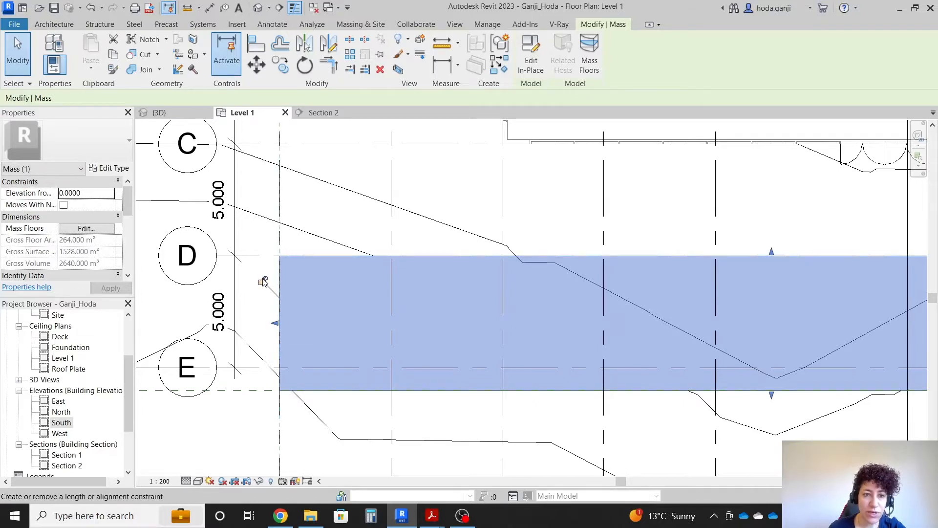
scroll(293, 310, "down", 2)
scroll(277, 312, "down", 2)
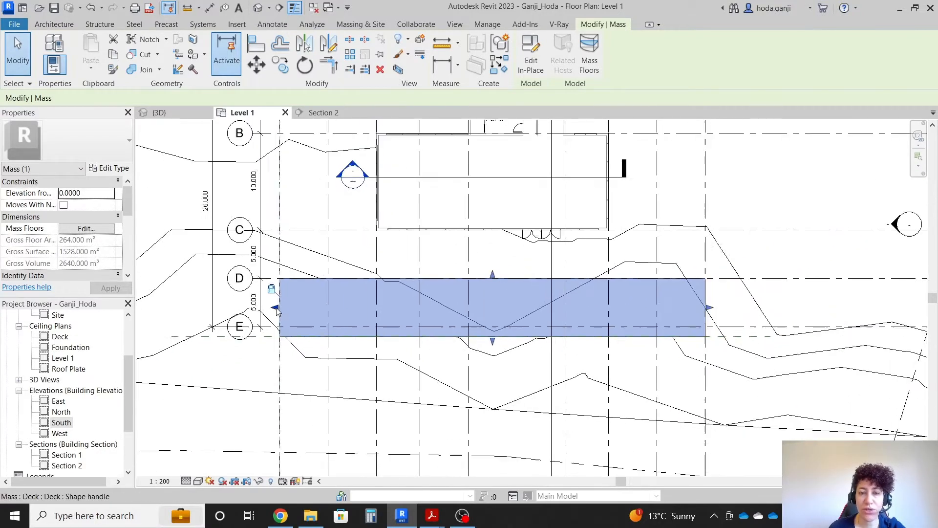
scroll(277, 307, "up", 2)
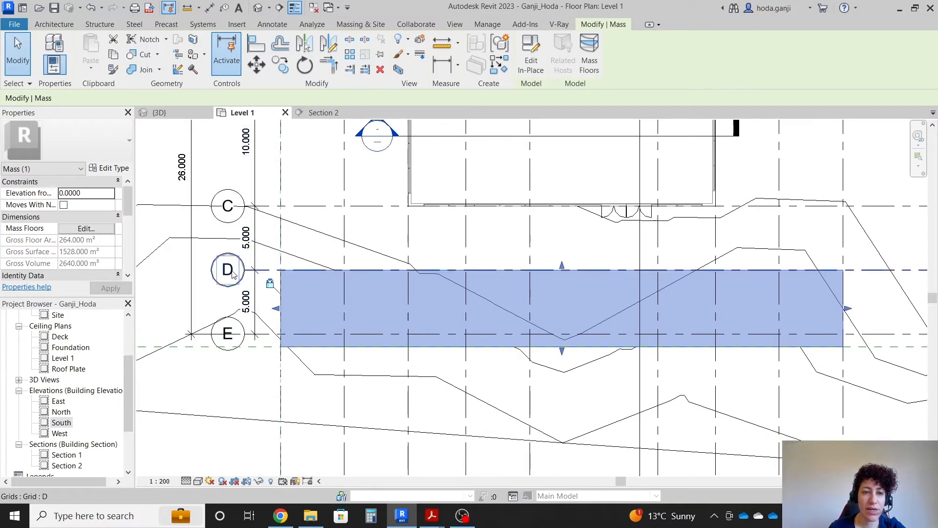
scroll(232, 274, "up", 1)
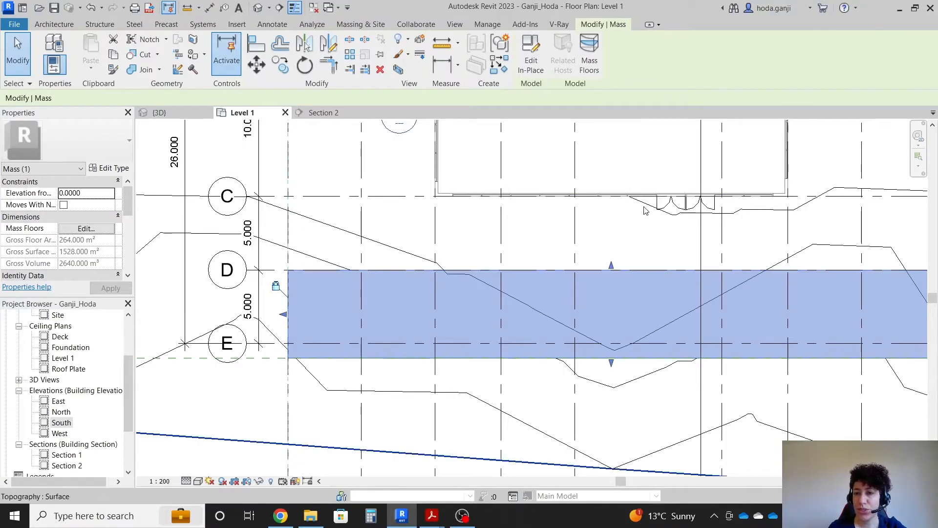
- Move grids D and E together 1 m straight away from grid C in the Level 1 plan
left_click(258, 344)
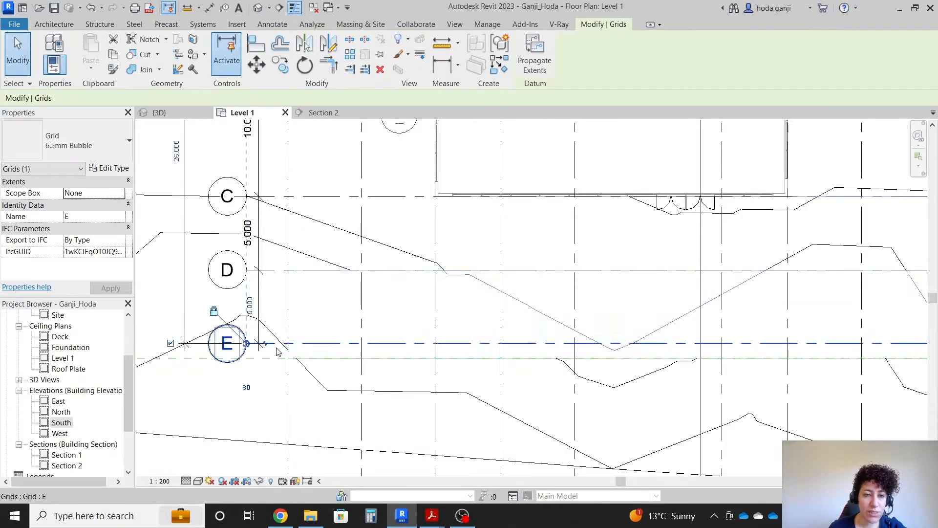
left_click(276, 274, "ctrl")
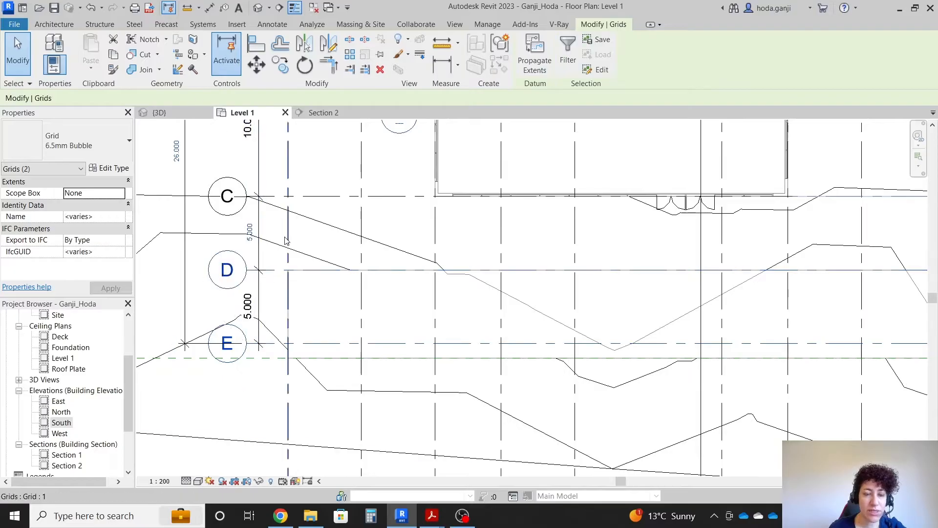
scroll(689, 188, "down", 1)
scroll(220, 244, "up", 3)
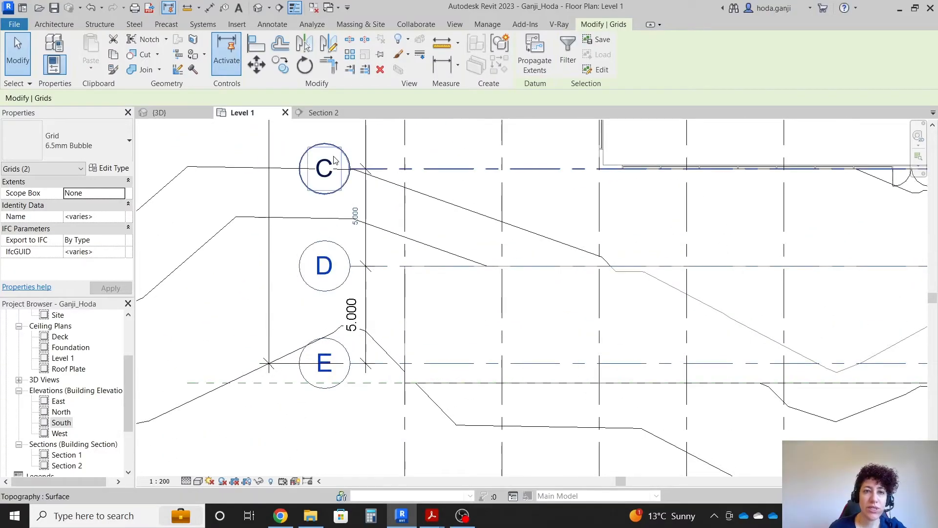
left_click(260, 65)
left_click(237, 266)
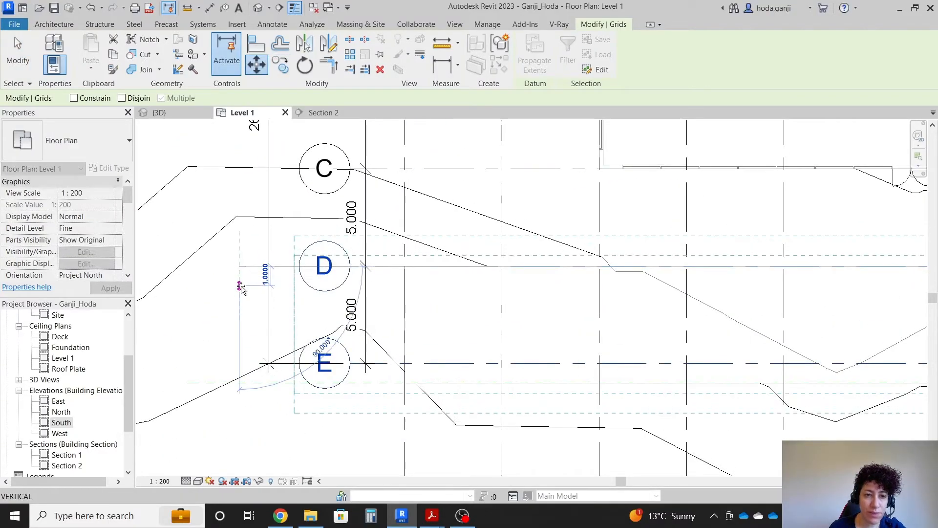
type("1")
key("Return")
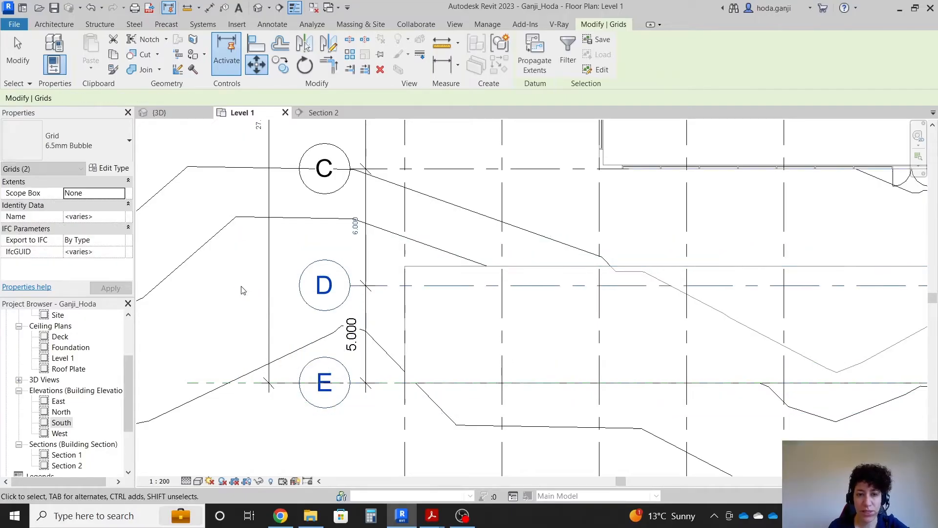
- Move the Deck mass straight down so its upper edge lines up with grid D on grid 1
scroll(241, 286, "down", 2)
left_click(455, 289)
scroll(436, 318, "up", 1)
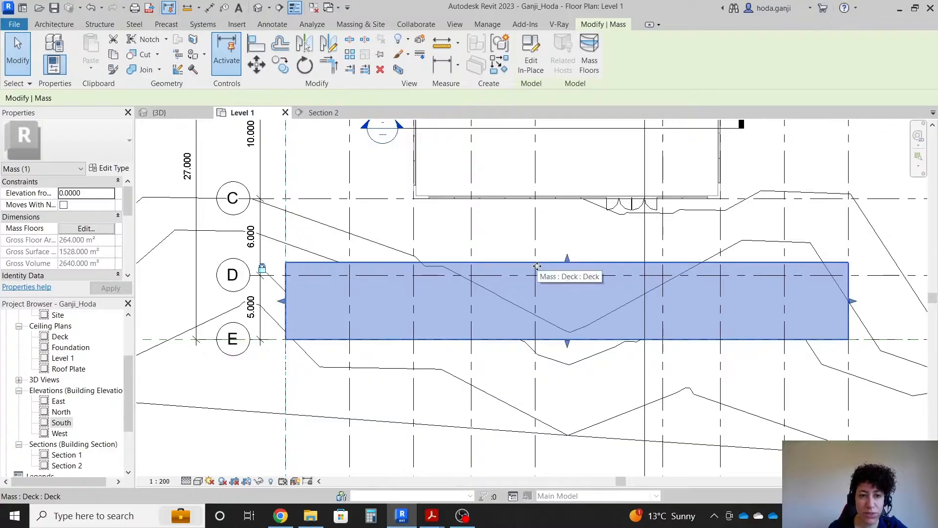
left_click(254, 69)
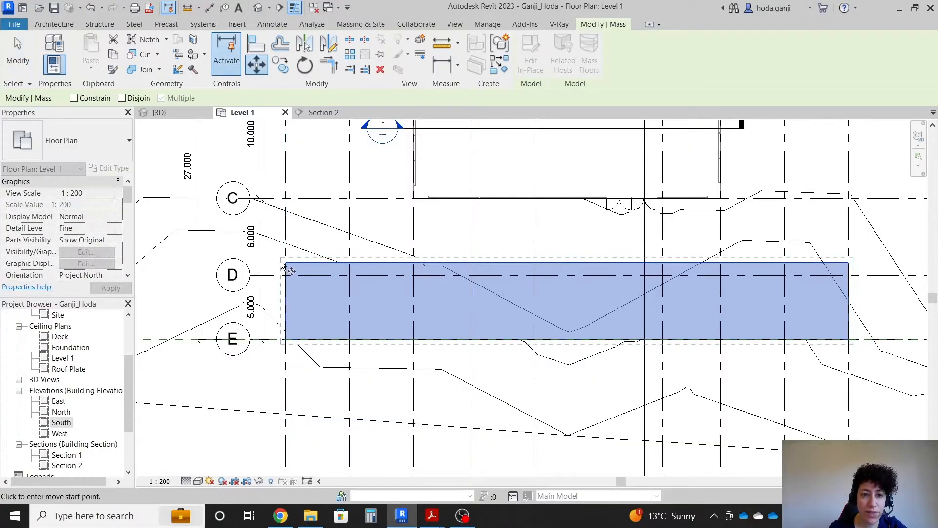
left_click(286, 262)
left_click(285, 275)
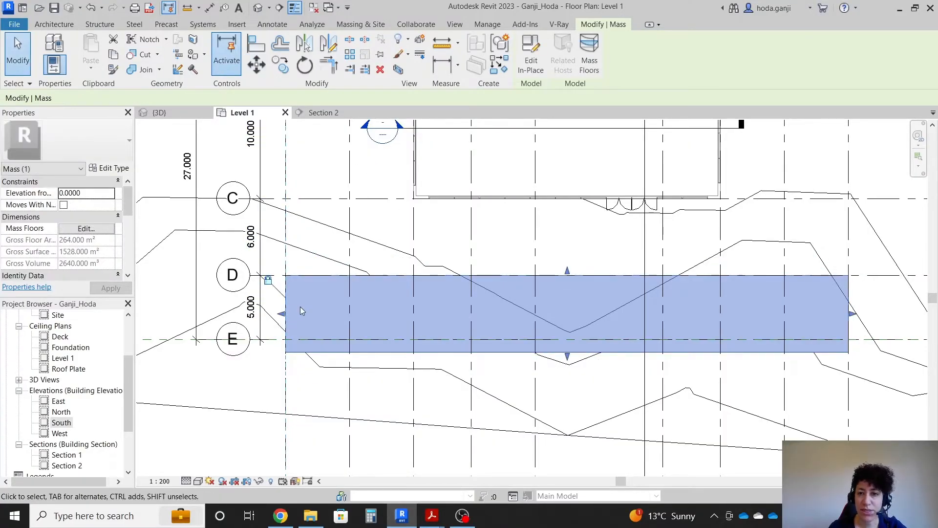
key("Escape")
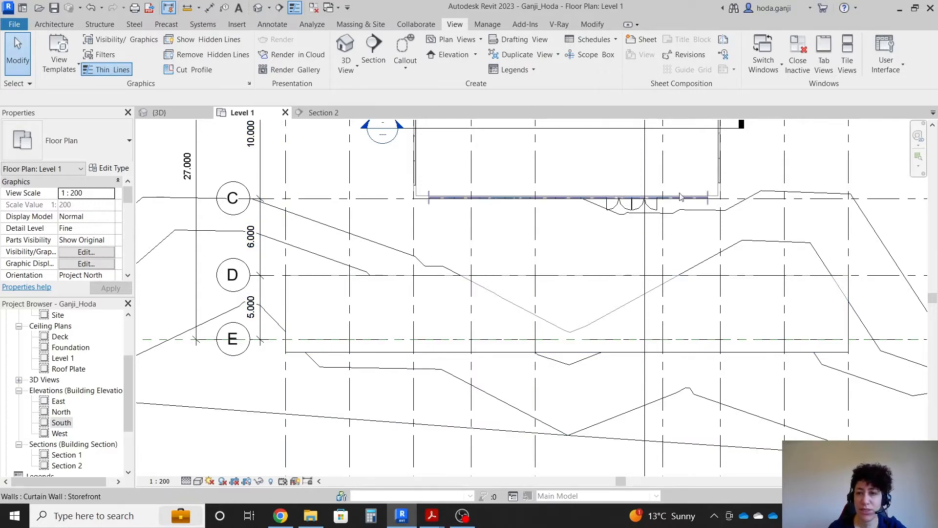
- Open the Section 1 view from its section mark in the Level 1 plan
scroll(729, 187, "up", 1)
scroll(477, 387, "down", 6)
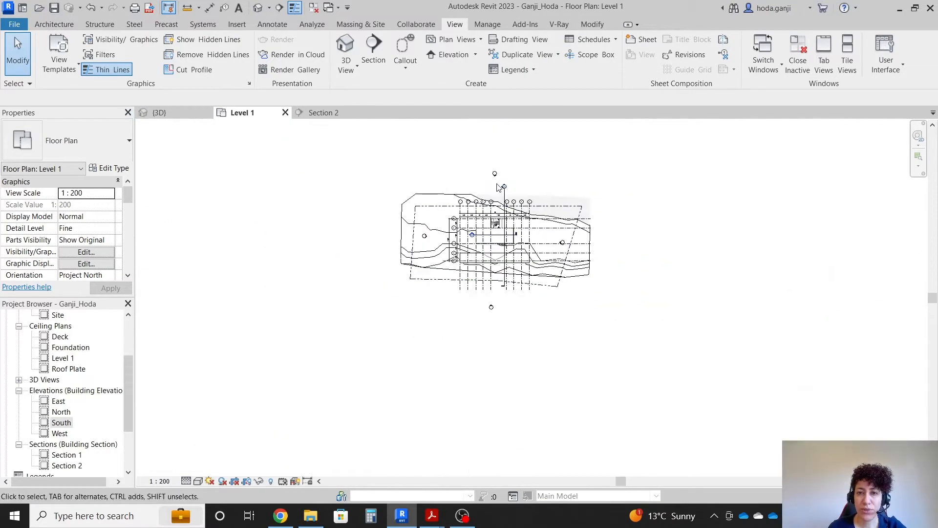
scroll(512, 218, "up", 2)
double_click(512, 218)
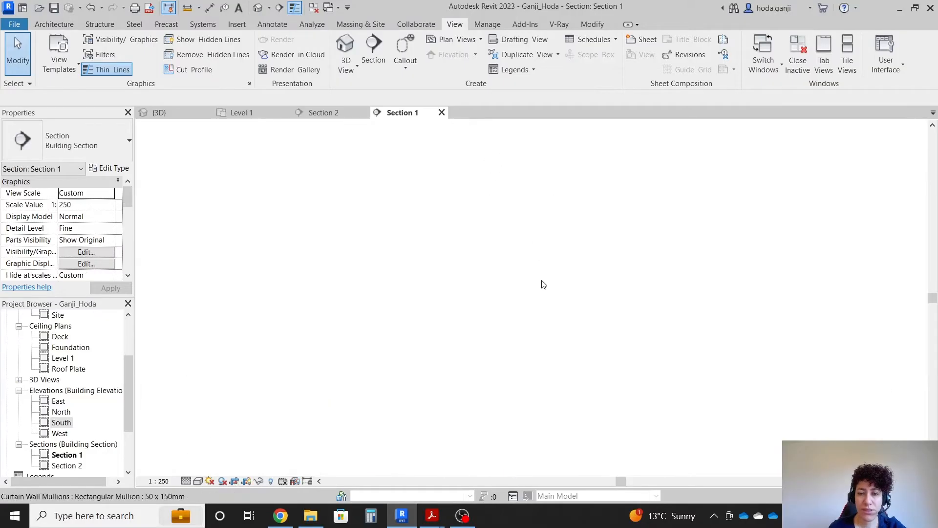
scroll(498, 321, "up", 1)
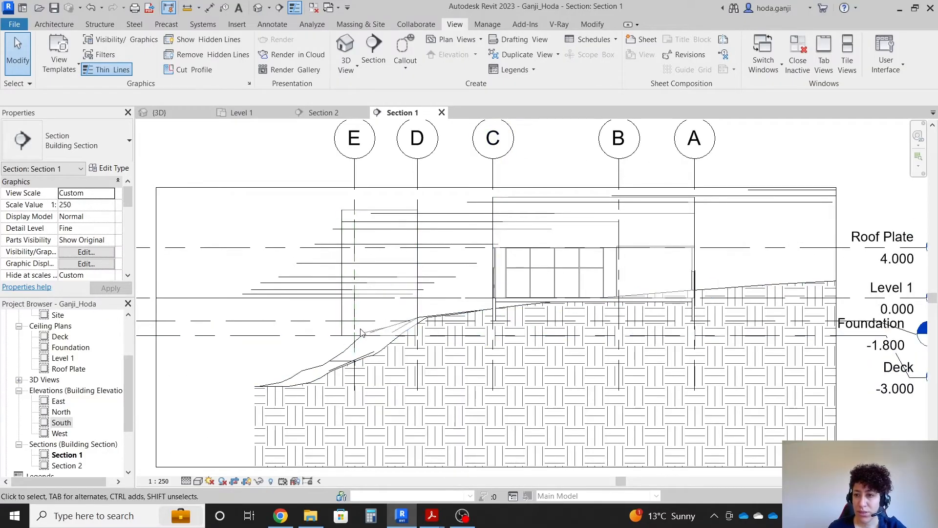
scroll(362, 318, "down", 1)
scroll(813, 368, "up", 1)
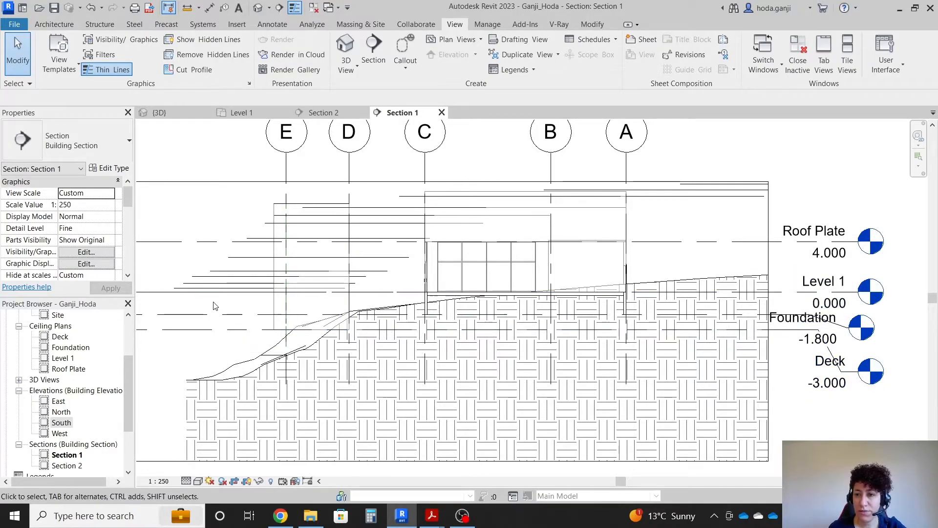
- Hide the imported CADE_3001_-_Test_04_DWG.dwg drawing in the Section 1 view
left_click(391, 216)
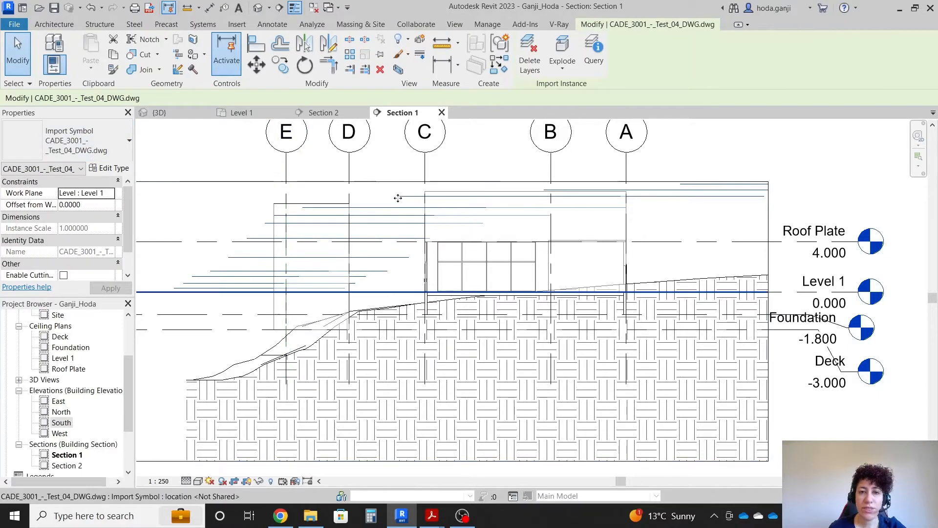
right_click(389, 219)
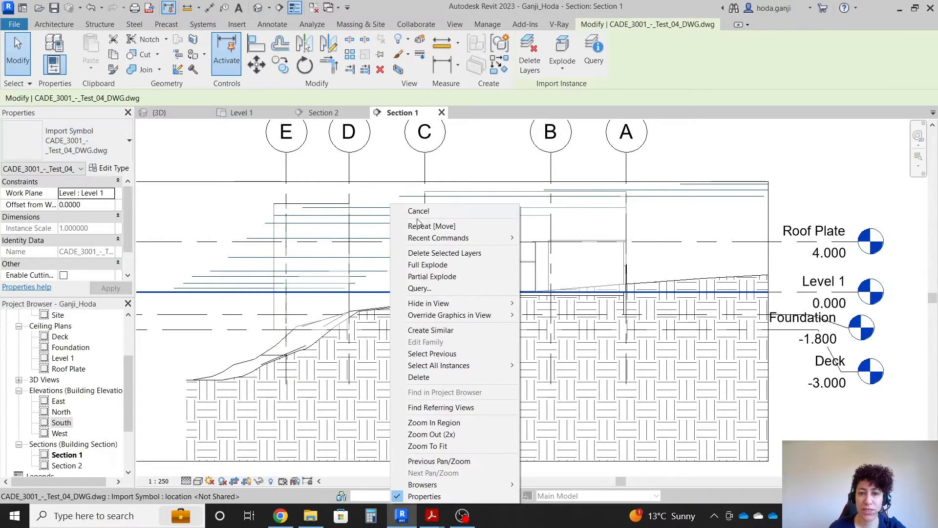
mouse_move(485, 304)
left_click(582, 304)
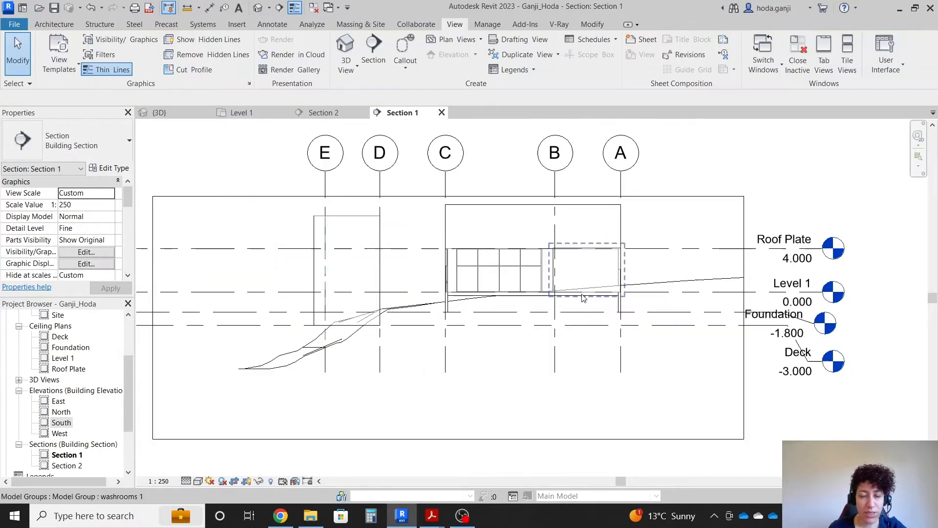
- Set the Deck level's elevation to -2.4 m in Section 1
left_click(270, 327)
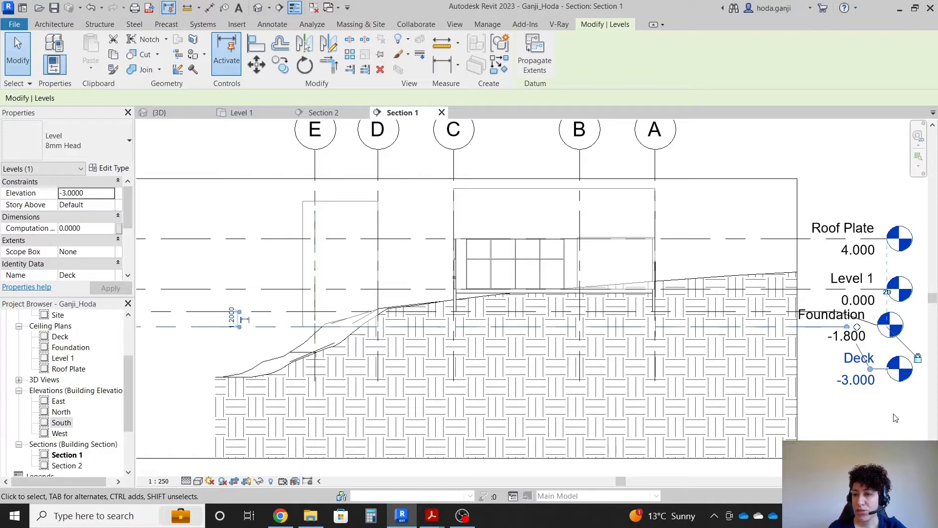
scroll(896, 418, "up", 1)
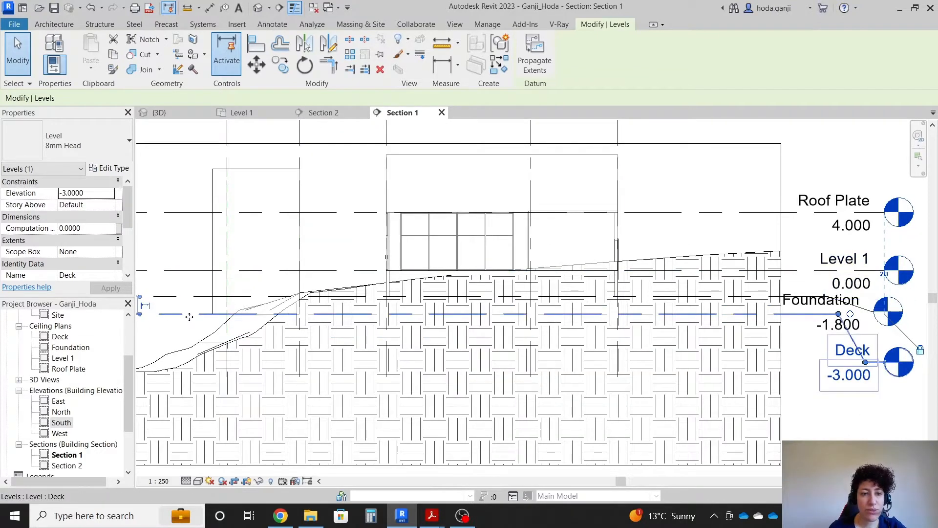
left_click(849, 375)
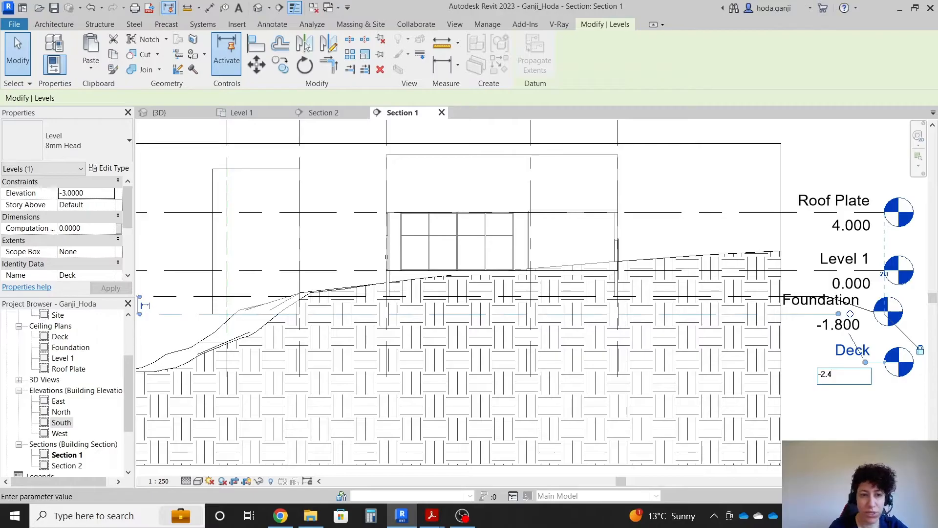
key("Return")
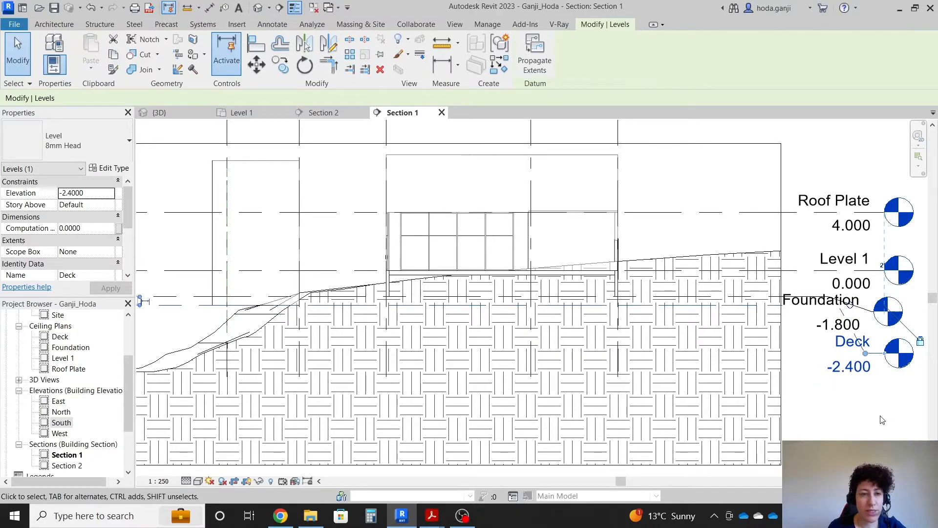
- Set the Deck level's elevation to -2.0 m
left_click(854, 367)
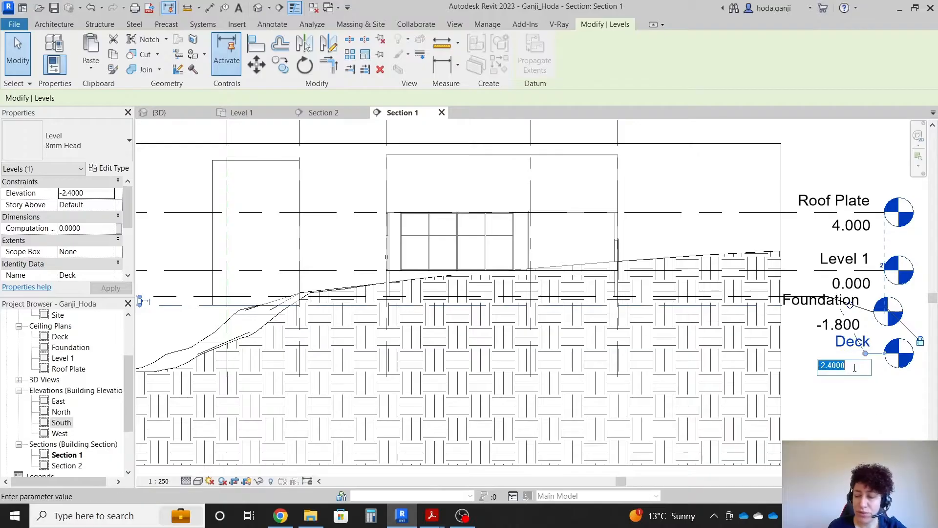
key("Return")
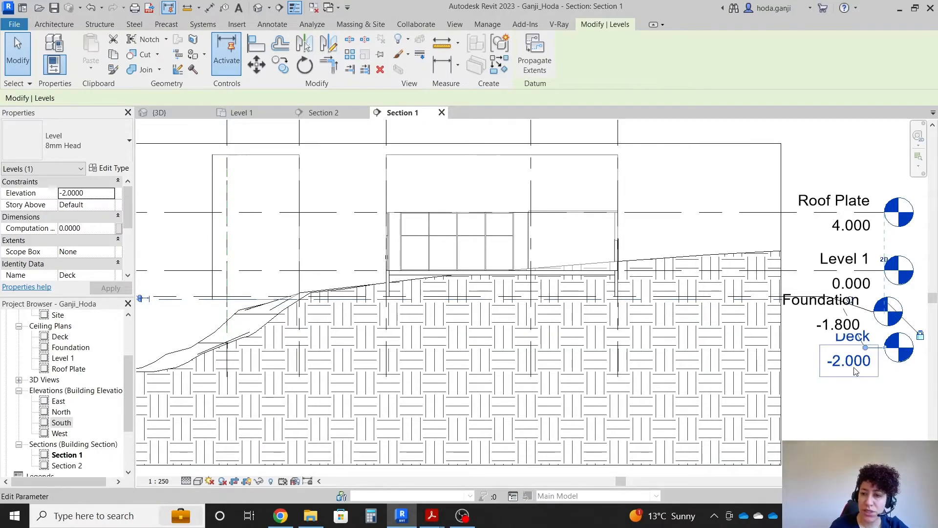
key("Escape")
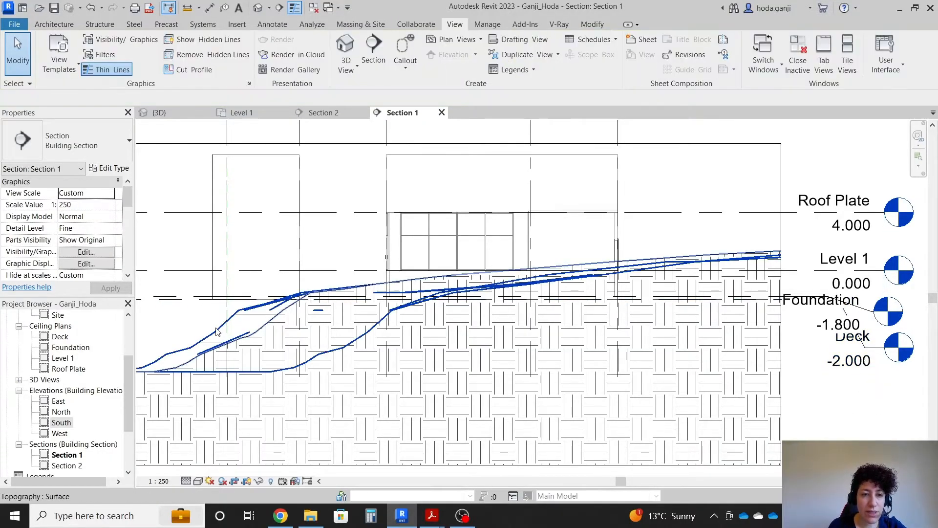
scroll(303, 318, "down", 2)
scroll(352, 291, "up", 2)
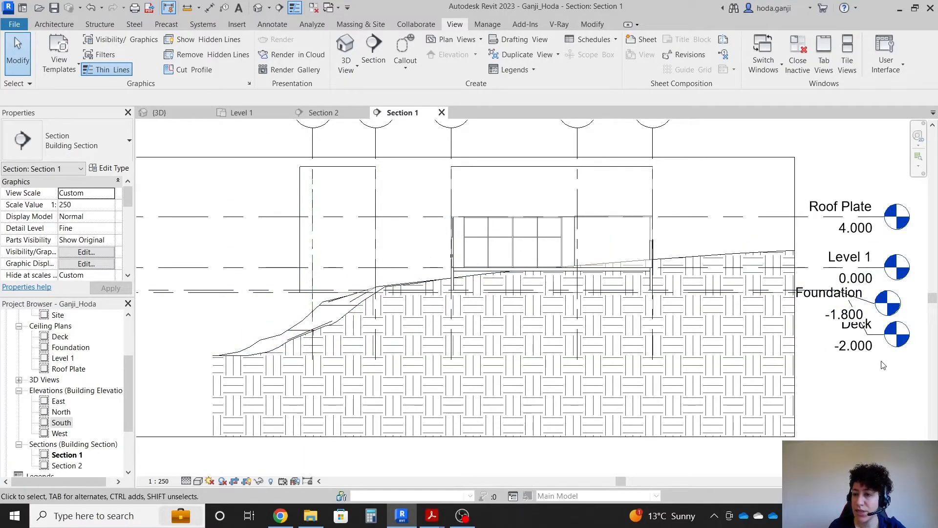
- Pull the Foundation level's head outward past the other level heads, clear of the Deck level's label
scroll(920, 329, "up", 1)
scroll(731, 318, "down", 2)
scroll(788, 293, "up", 3)
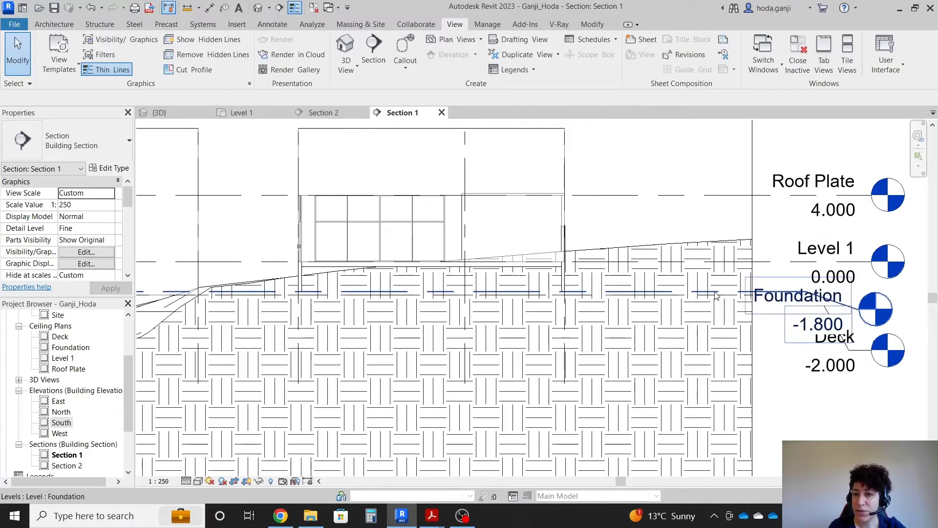
left_click(716, 296)
scroll(886, 296, "down", 1)
scroll(885, 308, "up", 2)
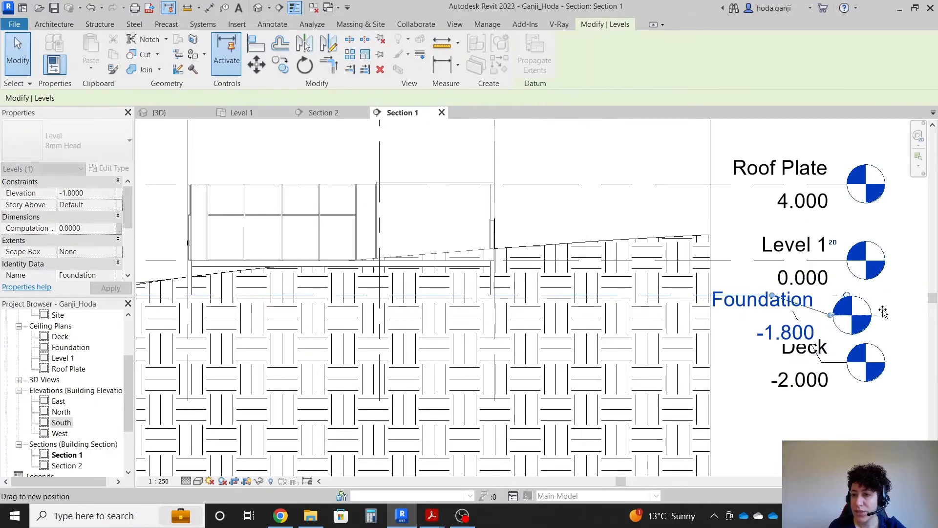
middle_click_drag(865, 362, 727, 350)
scroll(830, 333, "up", 2)
left_click(842, 339)
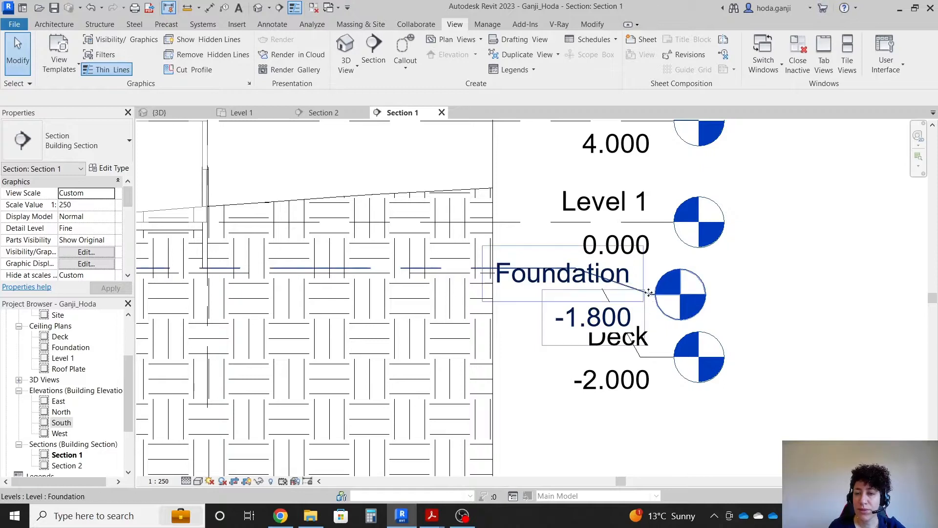
left_click(646, 298)
left_click_drag(653, 295, 900, 296)
left_click(796, 409)
scroll(821, 322, "down", 2)
scroll(821, 322, "down", 2)
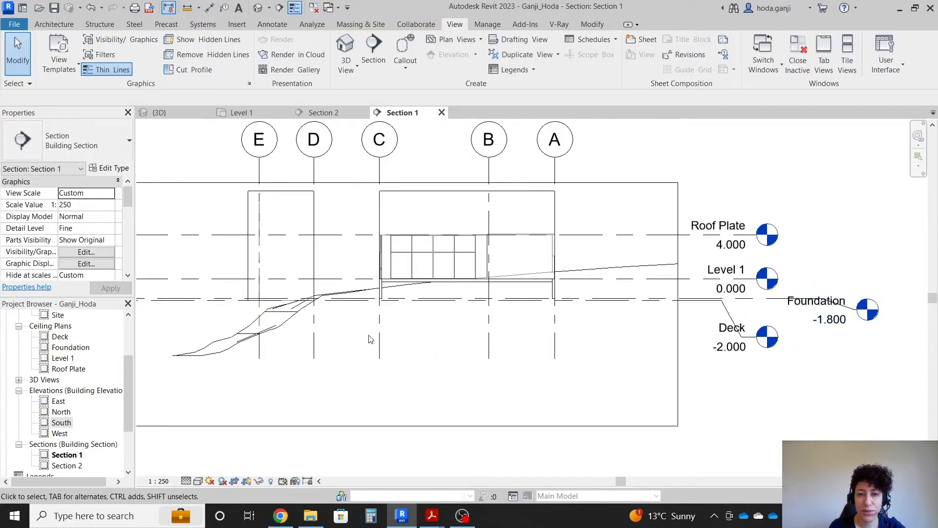
- Return to the Level 1 floor plan around the double doors in the building's grid C wall
scroll(368, 338, "up", 2)
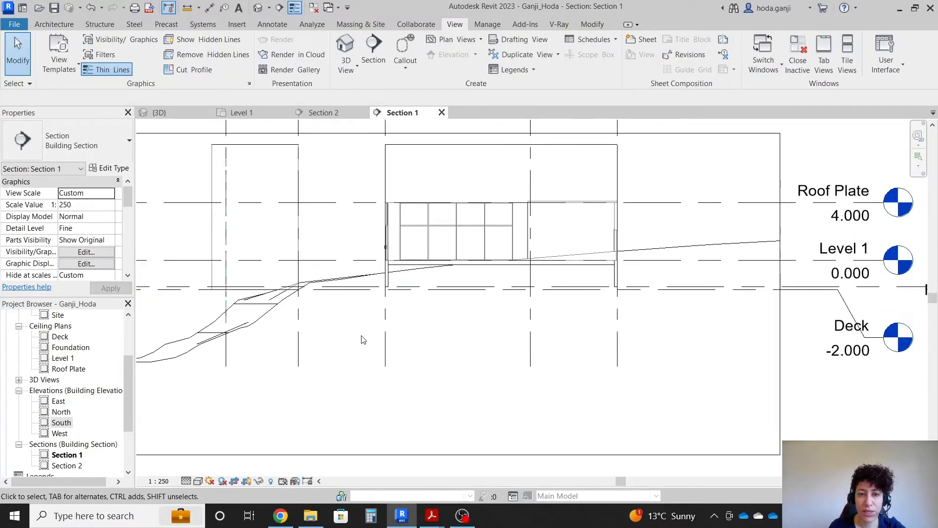
left_click(243, 112)
scroll(443, 245, "up", 5)
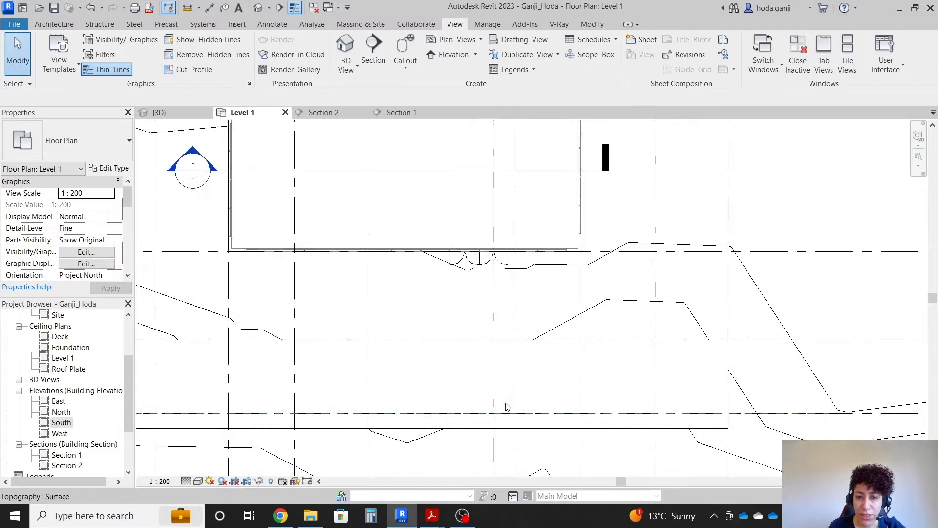
scroll(448, 220, "up", 2)
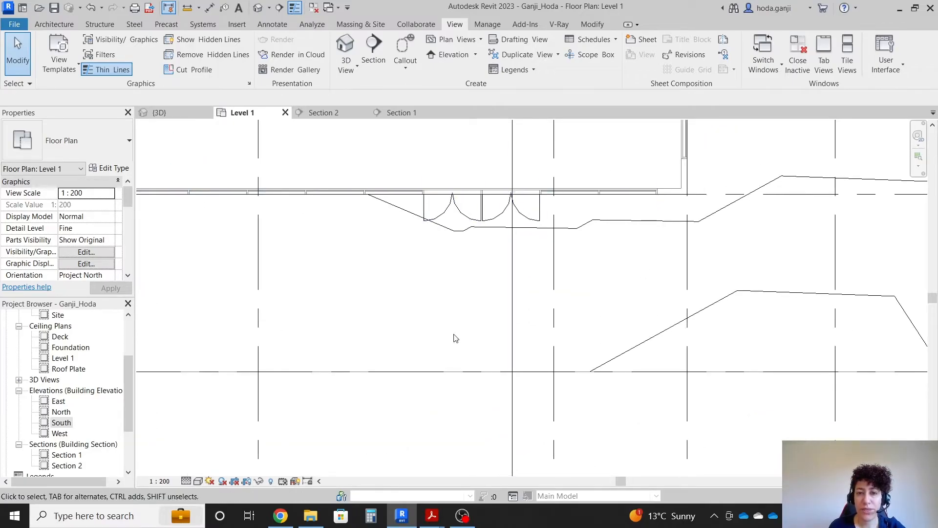
scroll(548, 309, "up", 1)
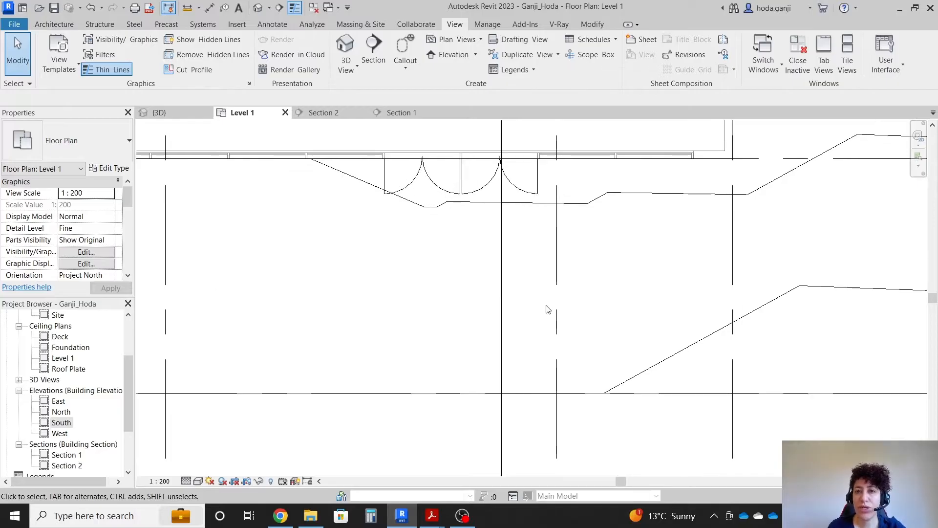
scroll(589, 234, "up", 1)
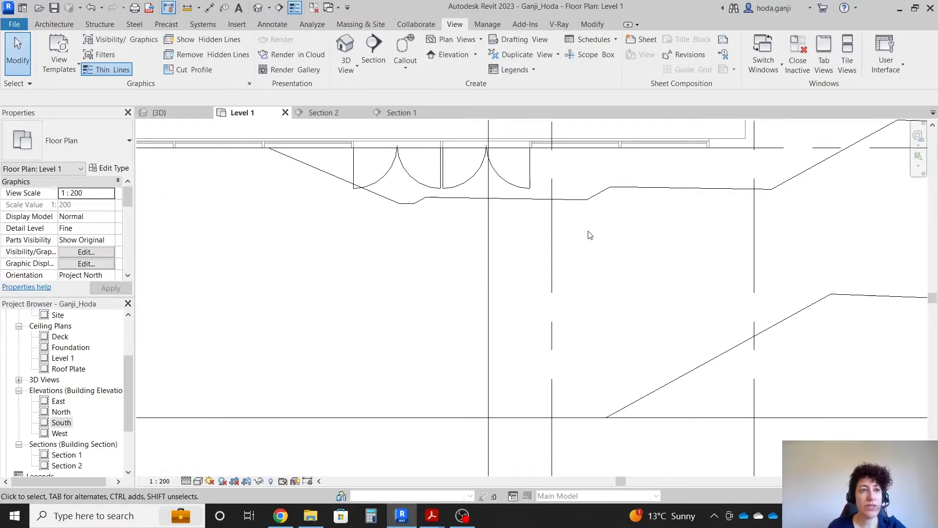
- Draw a reference plane from grid C to grid D, offset 0.5 m outward from the double doors' edge beside grid 6
key("r")
key("p")
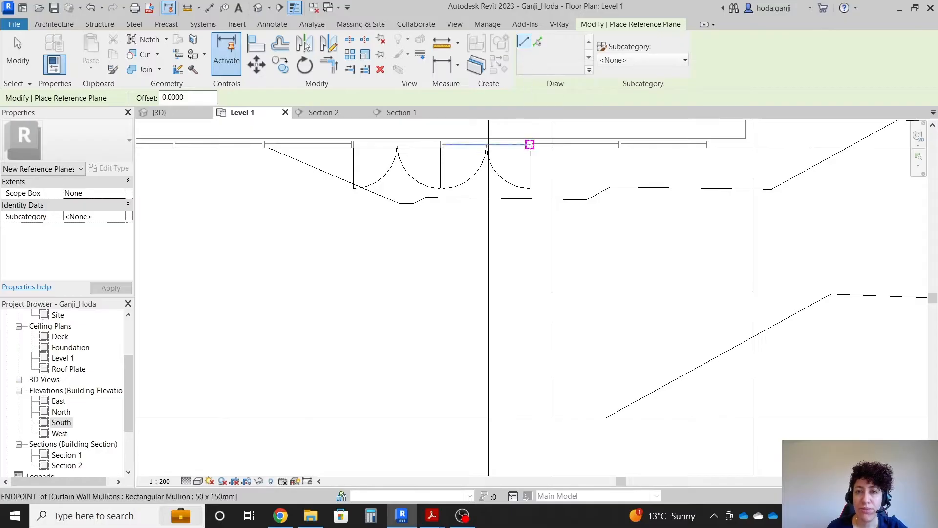
scroll(539, 143, "up", 5)
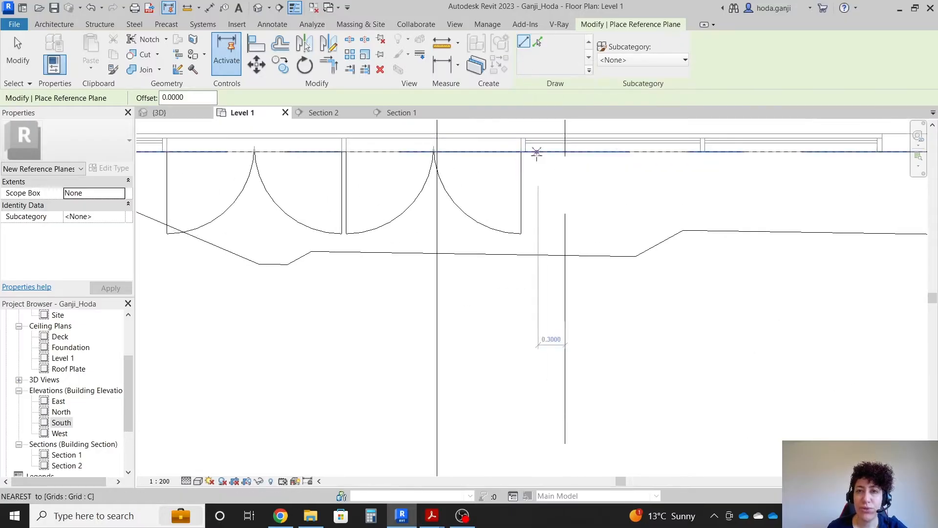
scroll(539, 143, "down", 3)
scroll(535, 144, "down", 3)
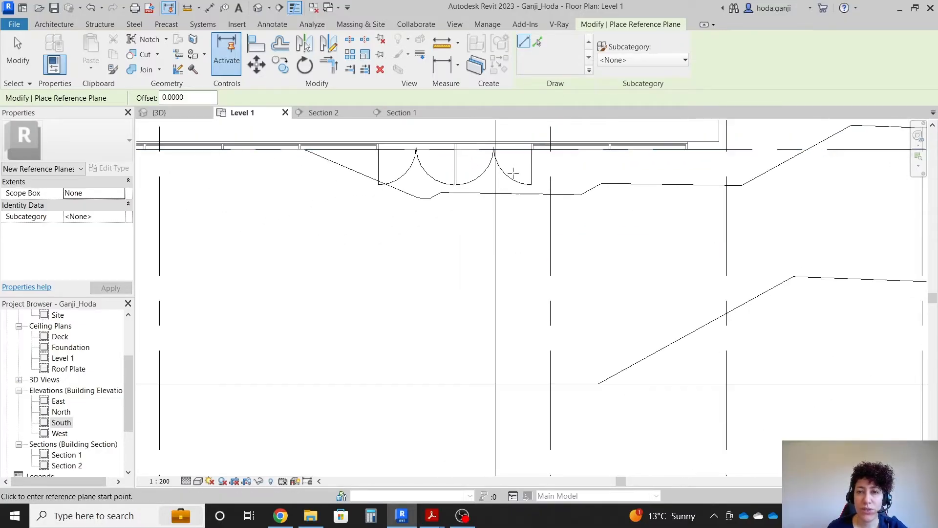
scroll(498, 194, "up", 2)
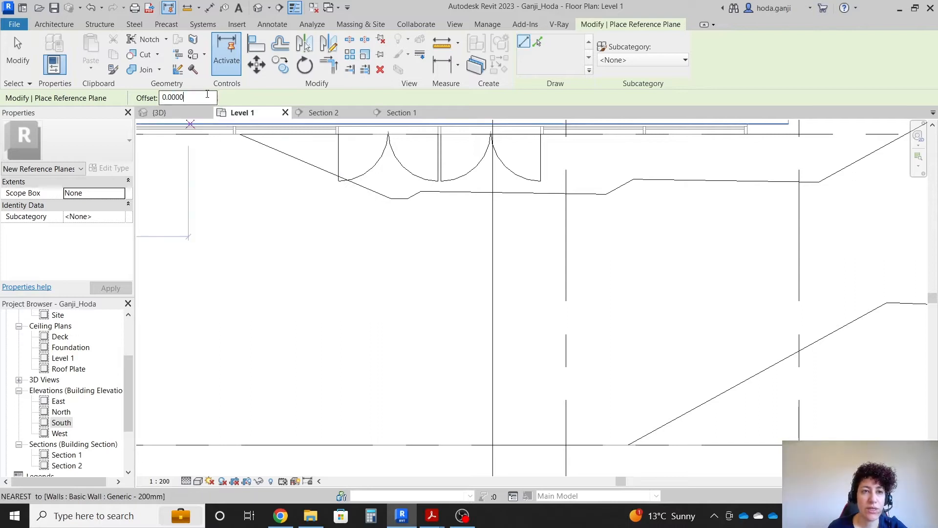
double_click(207, 94)
type("0.5000")
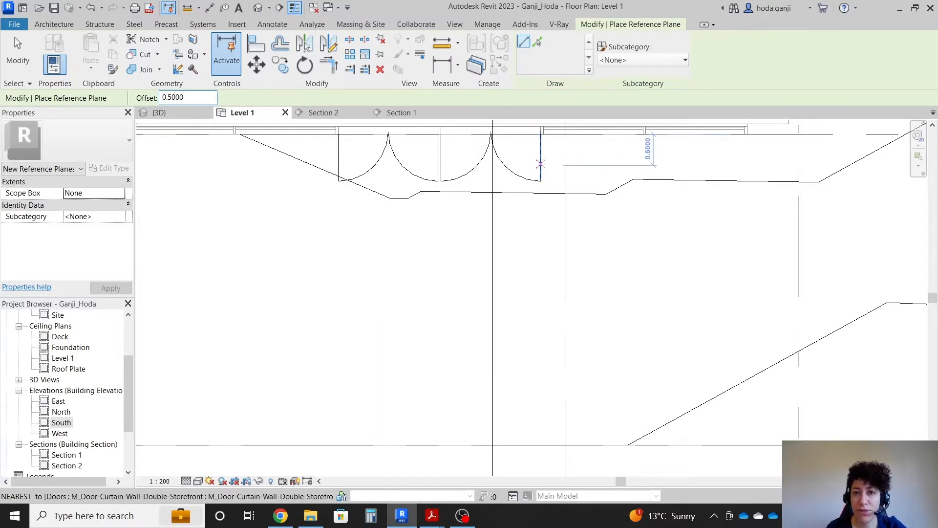
scroll(553, 146, "up", 2)
scroll(548, 185, "down", 2)
scroll(551, 132, "up", 3)
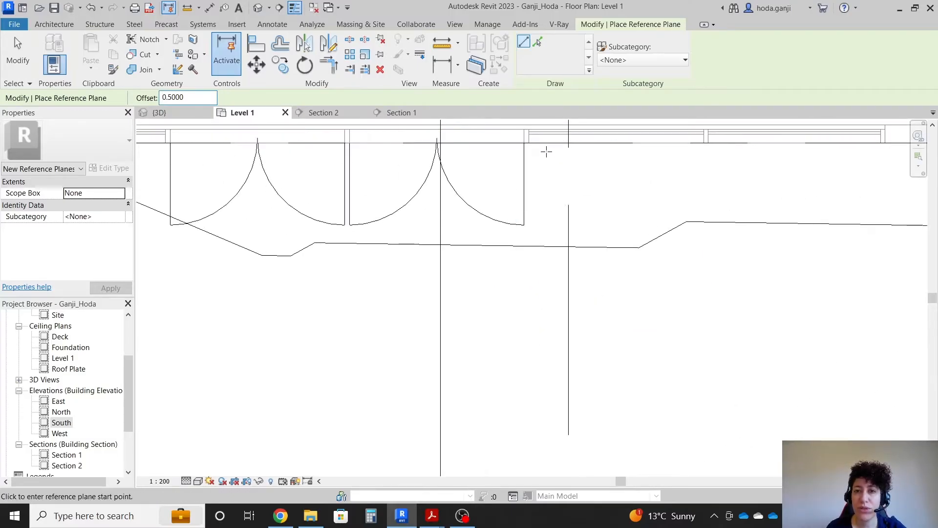
left_click(529, 143)
scroll(533, 146, "down", 2)
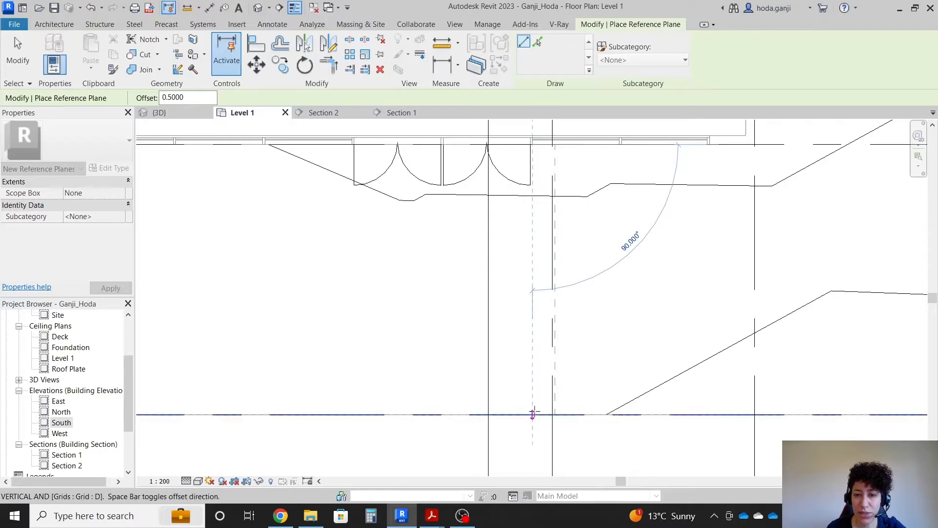
left_click(532, 413)
scroll(551, 302, "down", 1)
- Draw a second reference plane from grid C to grid D, offset 0.5 m outward from the double doors' opposite edge
scroll(397, 188, "up", 4)
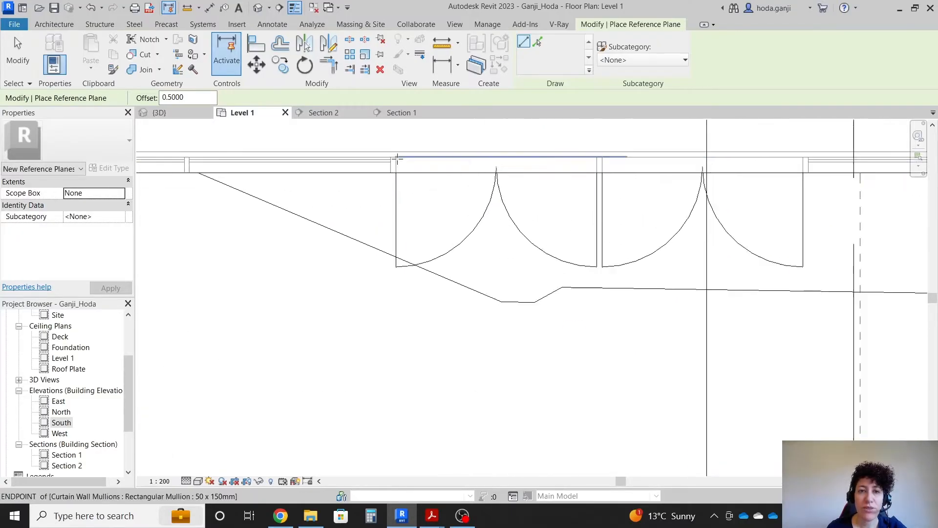
left_click(387, 176)
scroll(386, 281, "down", 4)
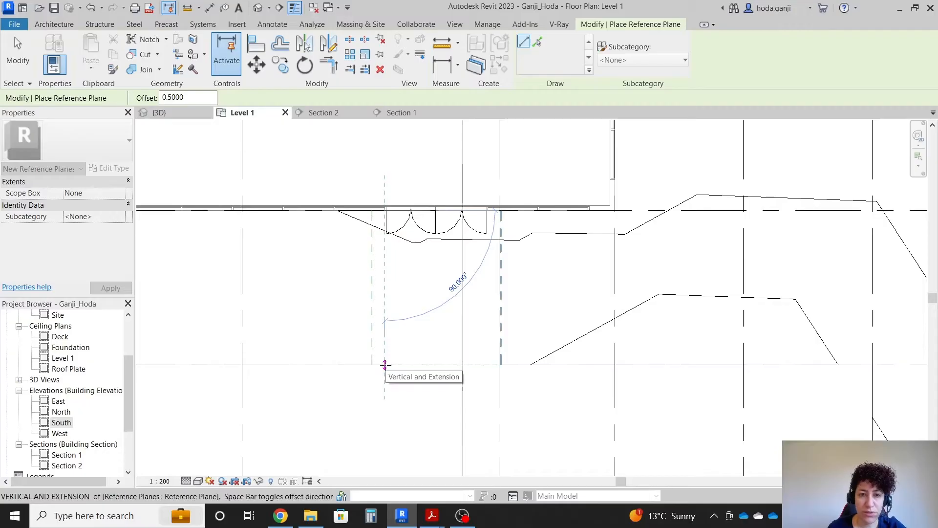
left_click(385, 364)
scroll(410, 294, "up", 3)
key("Escape")
key("Escape")
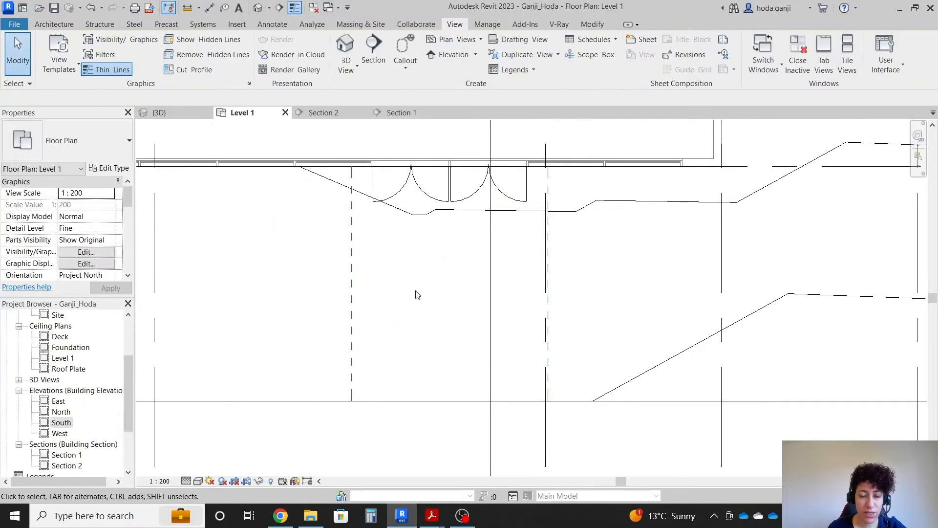
- Measure the spacing between the two reference planes in the Level 1 plan without placing a dimension
key("d")
key("i")
left_click(352, 309)
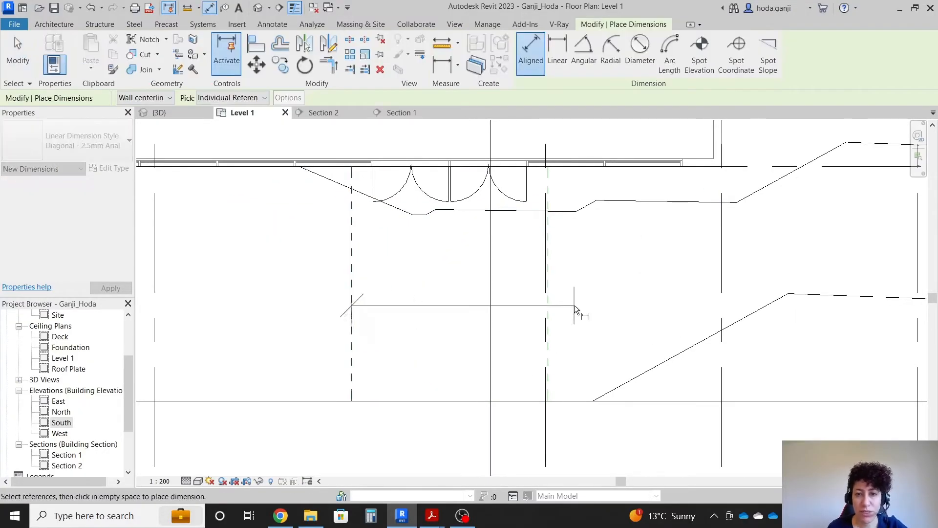
left_click(547, 303)
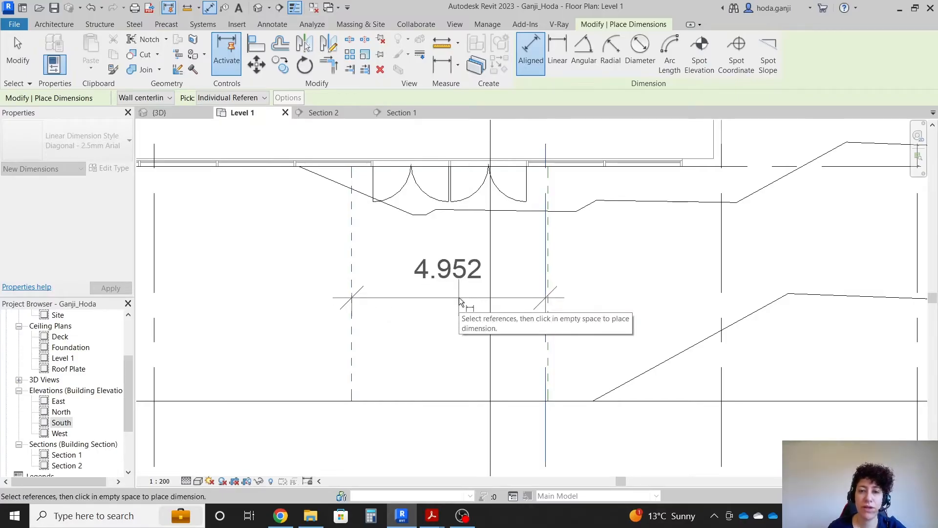
key("Escape")
key("Escape")
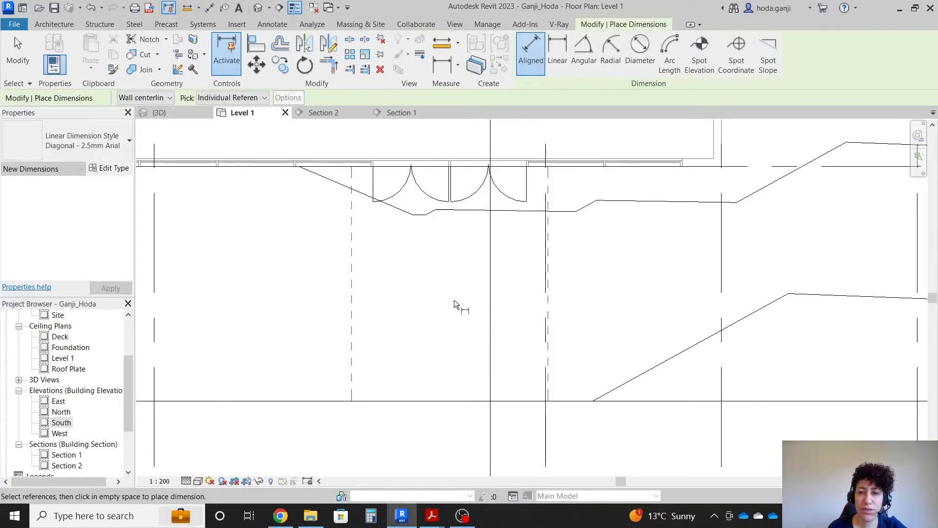
- Open the Deck floor plan, close all inactive views and locate the two reference planes between grids C and D
scroll(530, 277, "down", 2)
scroll(454, 299, "up", 3)
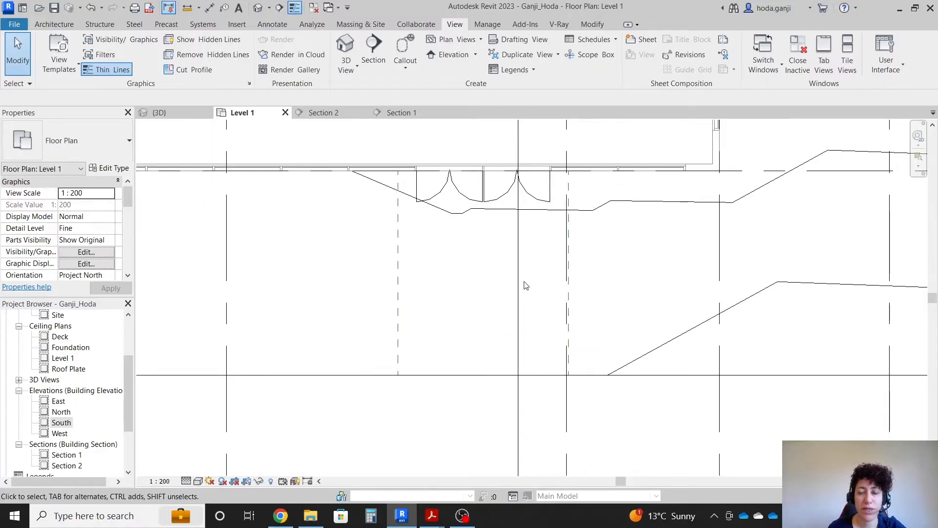
scroll(371, 214, "up", 1)
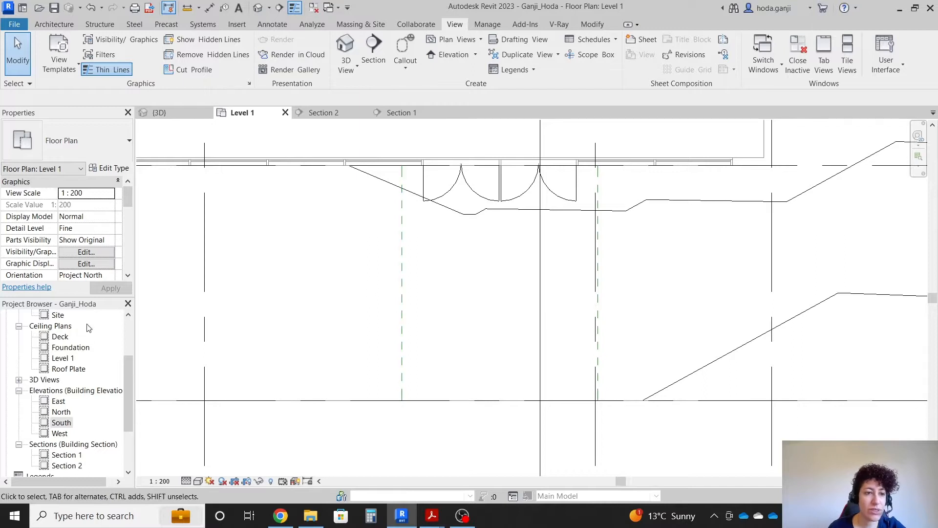
scroll(88, 327, "up", 3)
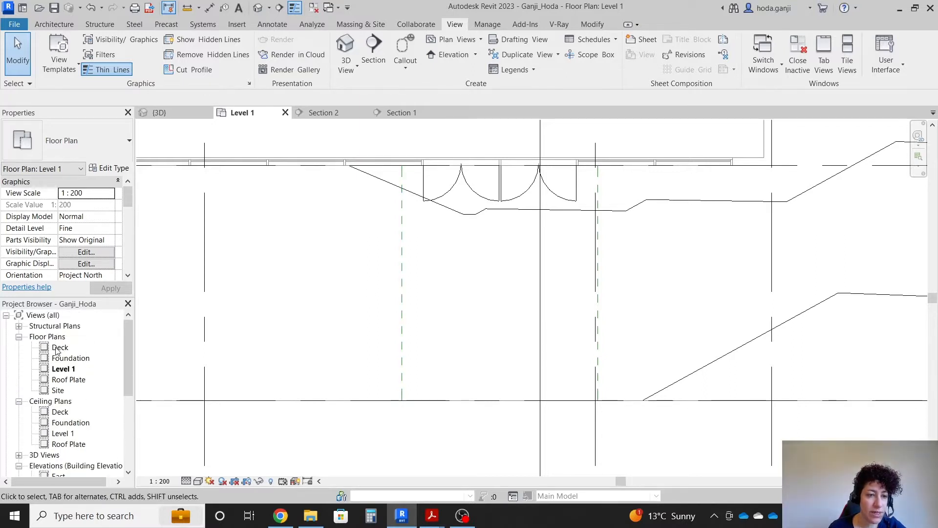
left_click(58, 348)
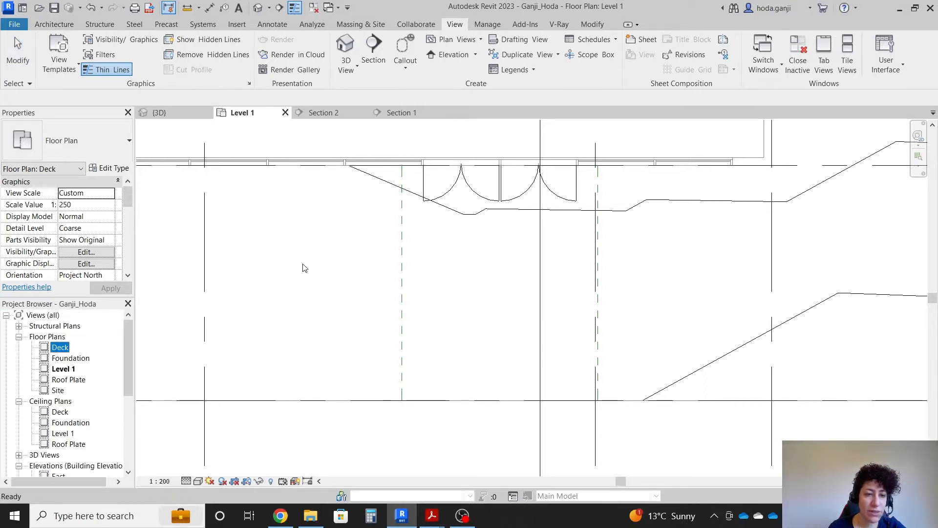
double_click(60, 347)
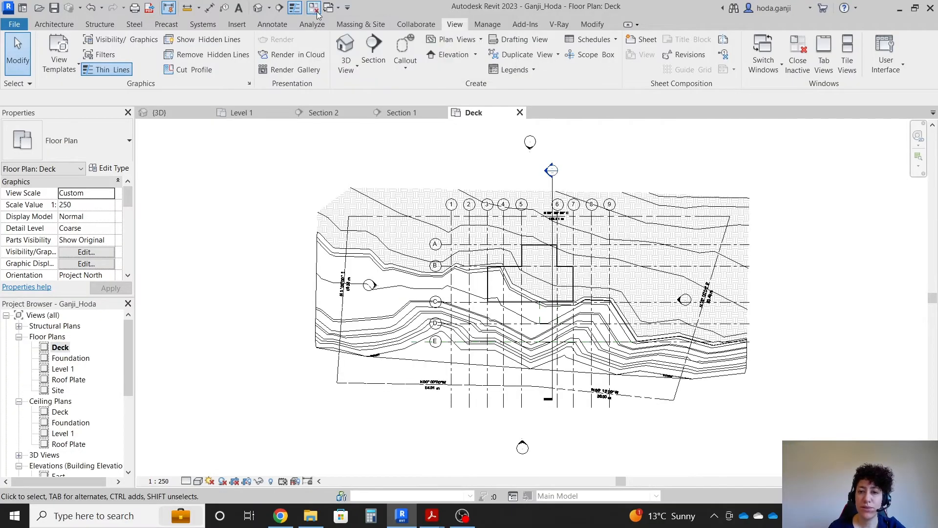
left_click(315, 9)
scroll(538, 351, "up", 4)
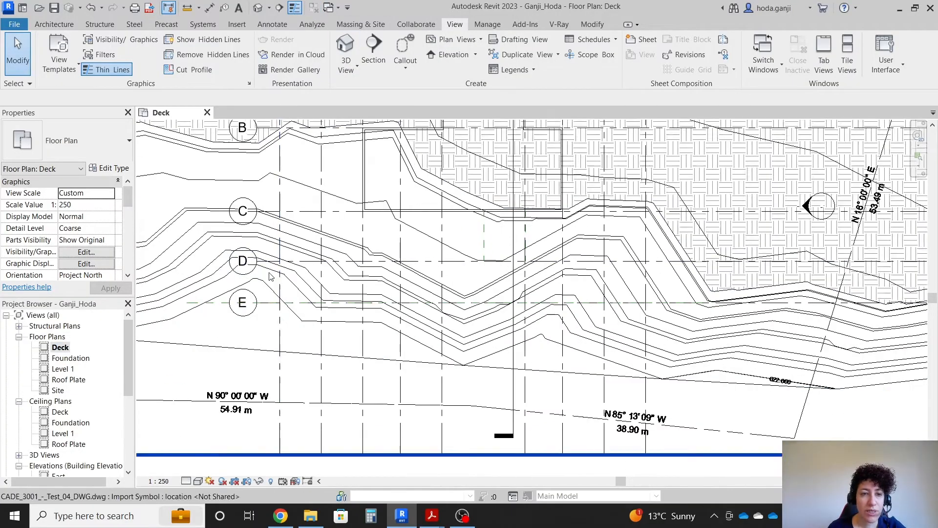
scroll(550, 245, "up", 5)
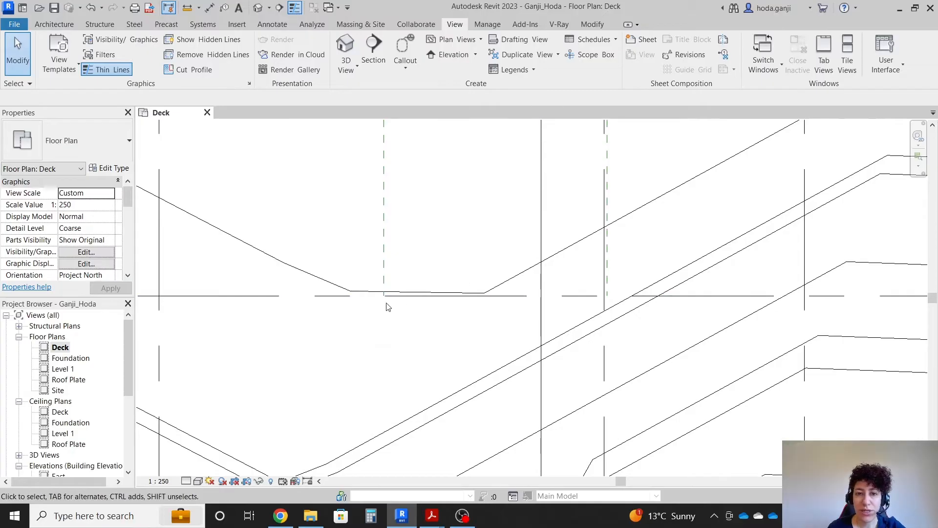
scroll(388, 306, "down", 5)
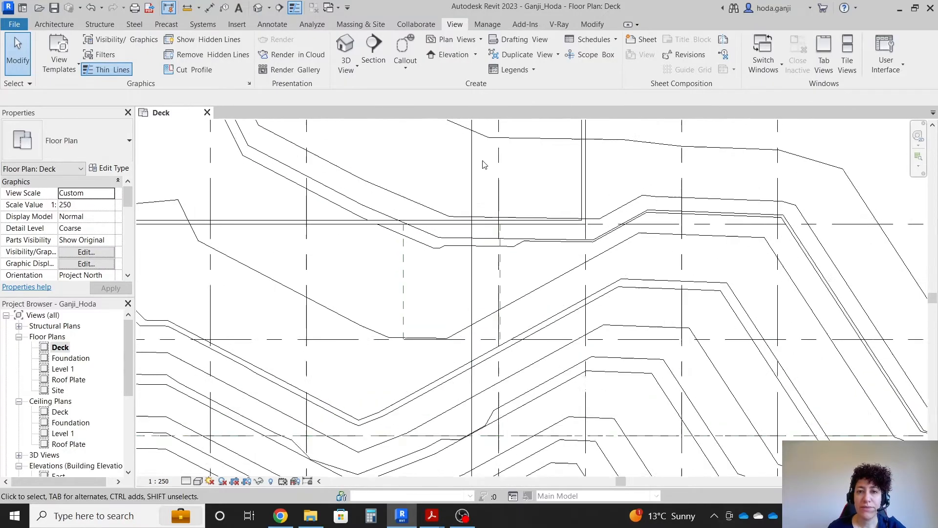
scroll(483, 165, "up", 1)
scroll(463, 295, "up", 3)
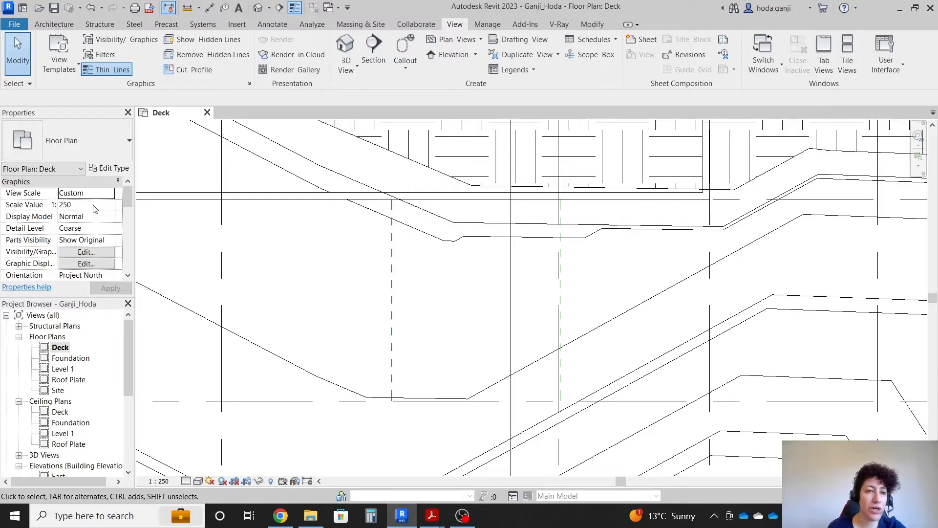
- Set the Deck floor plan's underlay base level to Level 1
scroll(94, 208, "down", 3)
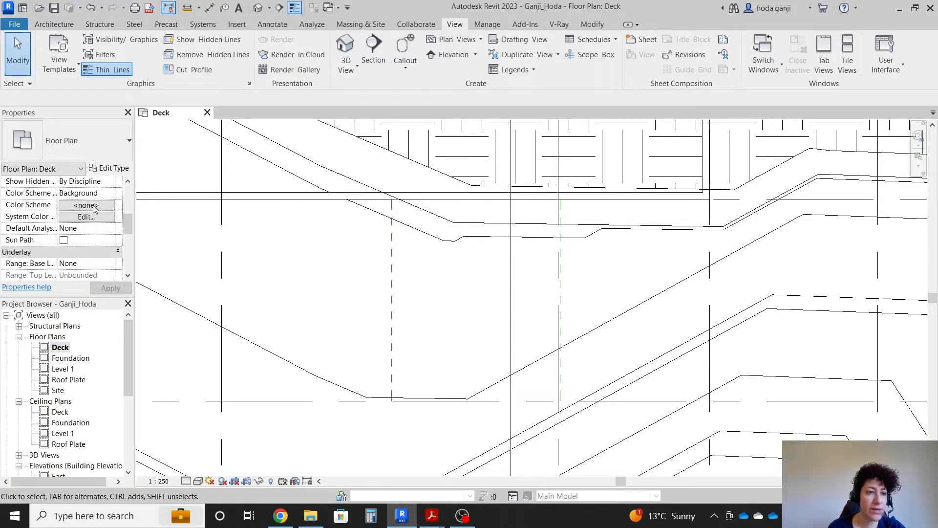
scroll(95, 209, "down", 4)
scroll(55, 218, "up", 3)
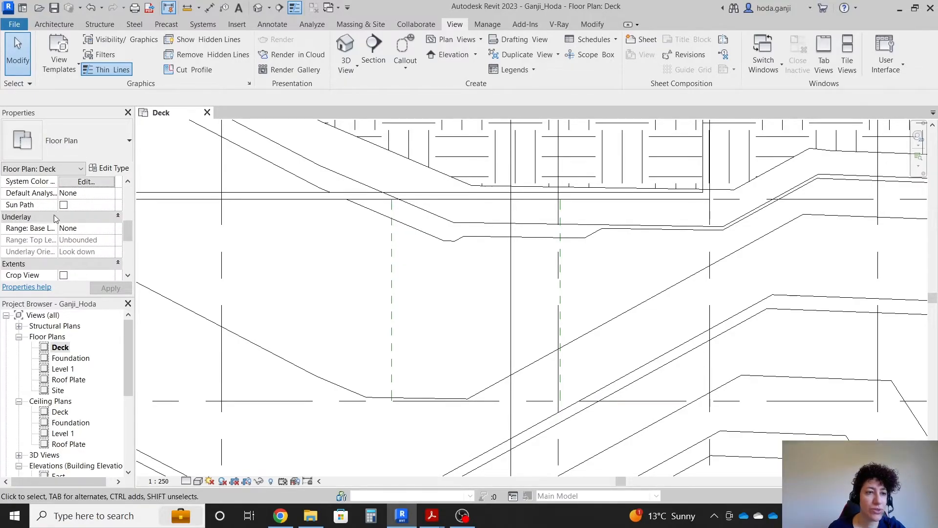
left_click(110, 229)
left_click(83, 269)
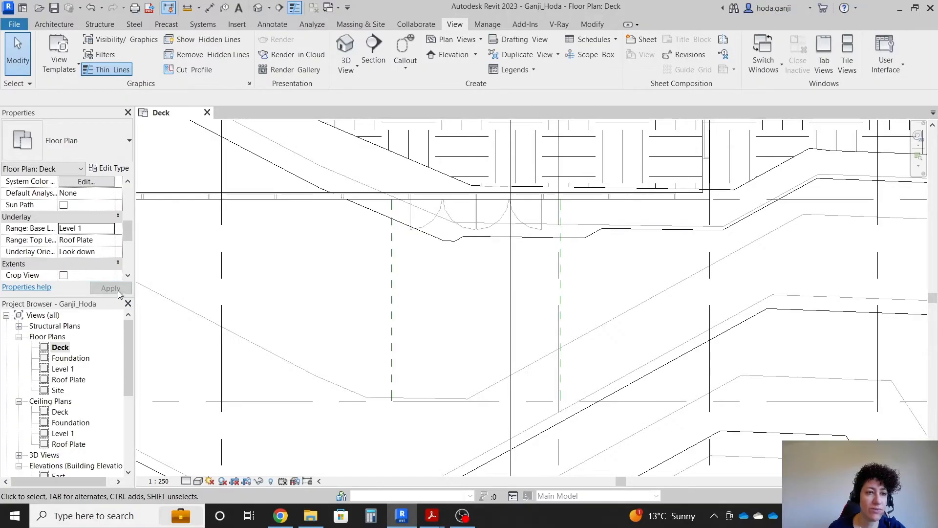
scroll(464, 367, "up", 2)
scroll(532, 435, "up", 2)
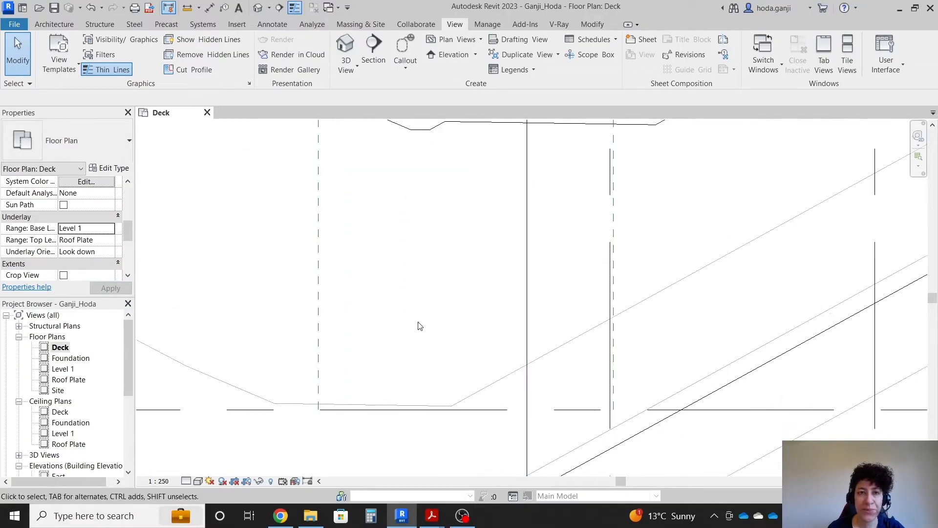
- Check the practice outline, switch back to Revit and measure the spacing between the two reference planes in the Deck plan without placing a dimension
key("alt+Tab")
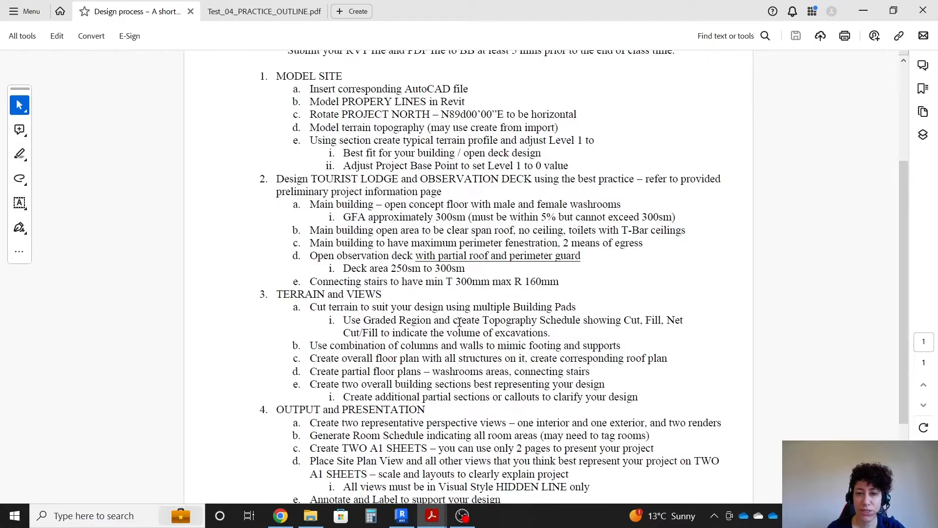
key("alt+Tab")
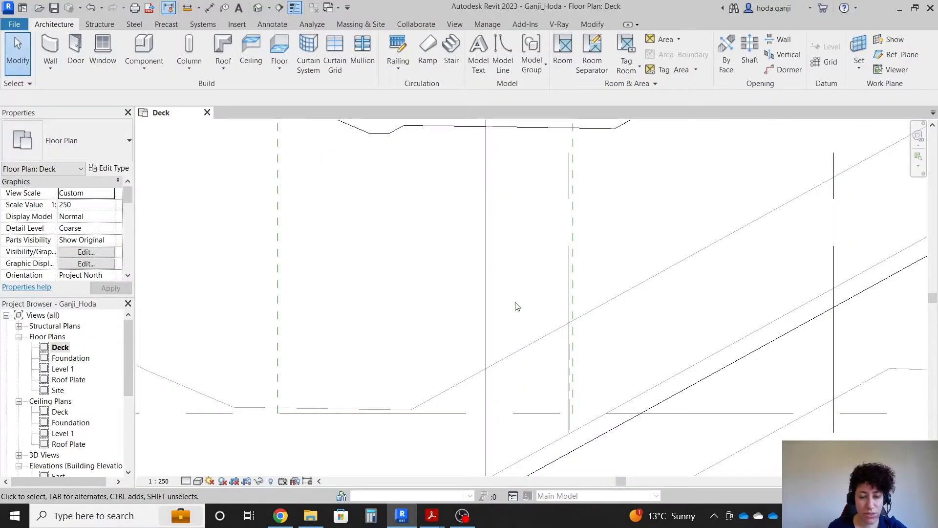
key("d")
key("i")
left_click(277, 308)
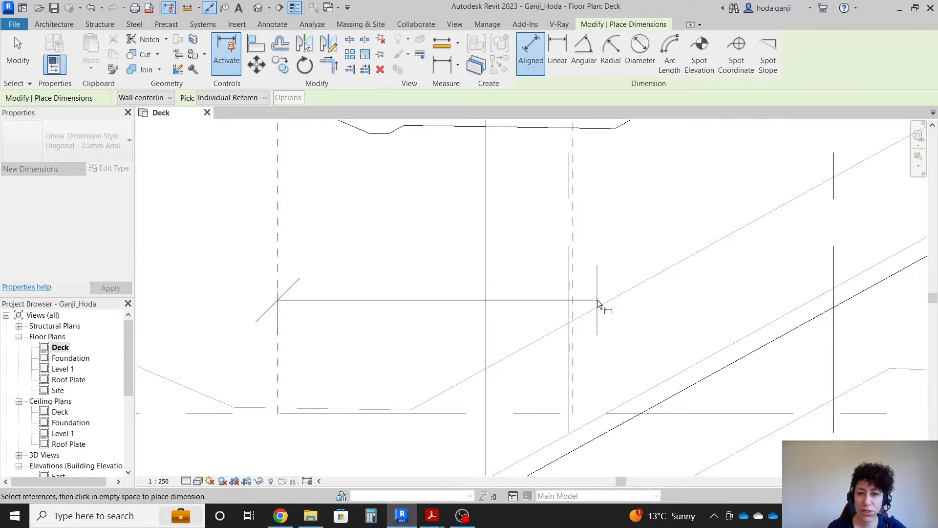
left_click(577, 317)
scroll(456, 325, "down", 2)
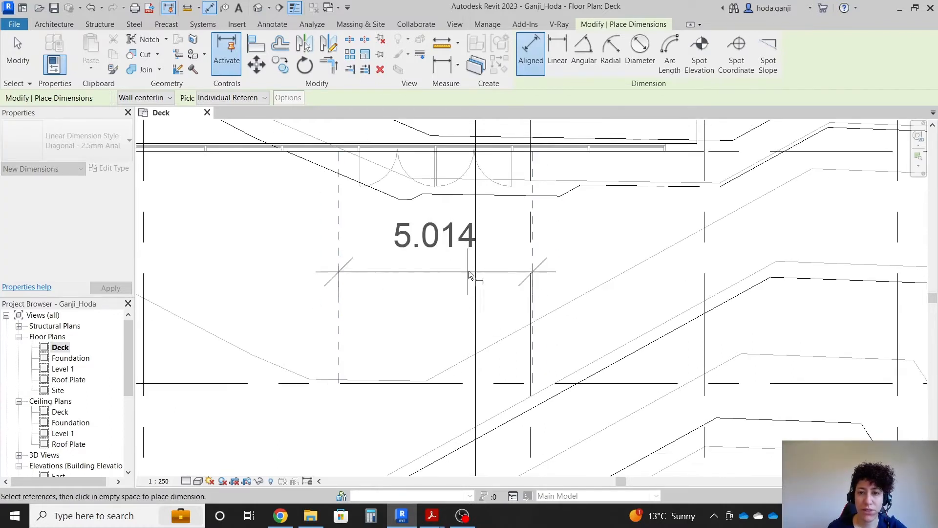
scroll(468, 273, "up", 2)
key("Escape")
left_click(277, 292)
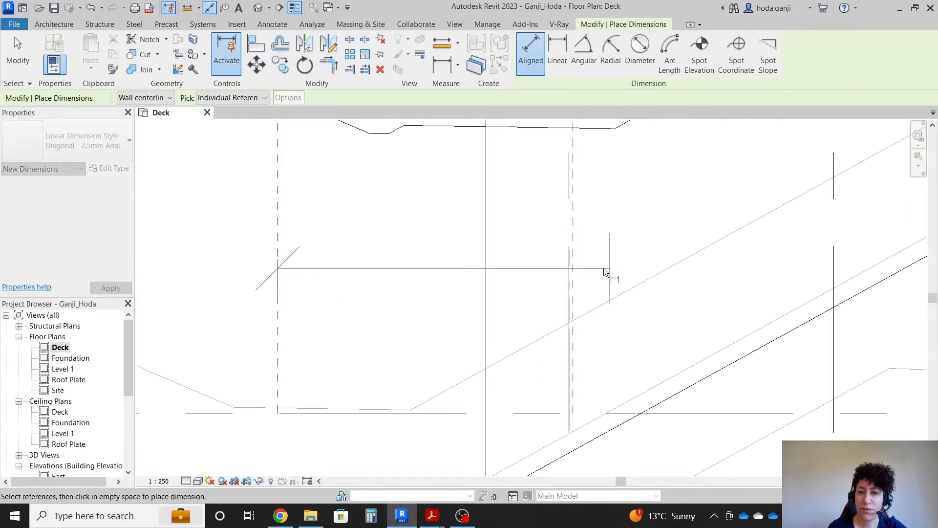
left_click(573, 270)
scroll(442, 311, "down", 2)
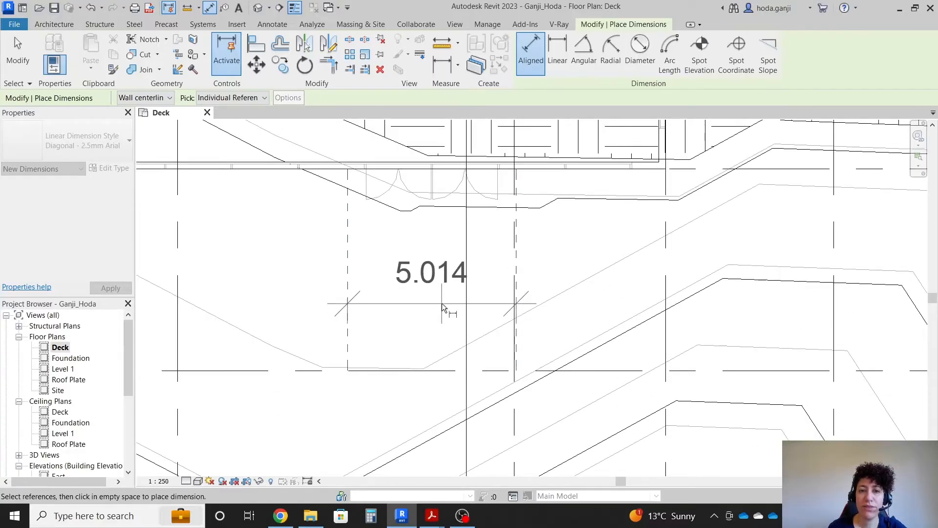
scroll(442, 305, "down", 4)
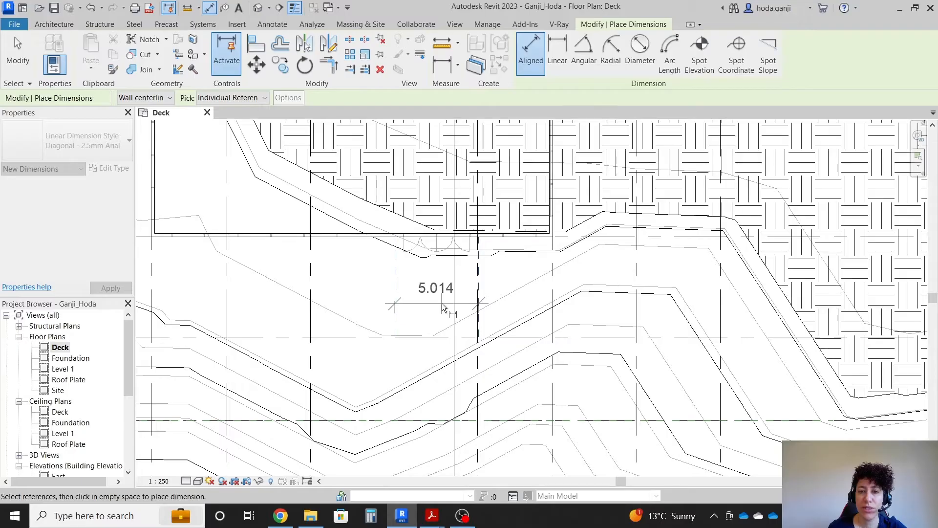
scroll(442, 305, "down", 2)
key("Escape")
key("Escape")
- Select the reference plane farther from grid 6 and move its temporary dimension's witness line from grid 6 to the other reference plane
scroll(443, 307, "up", 7)
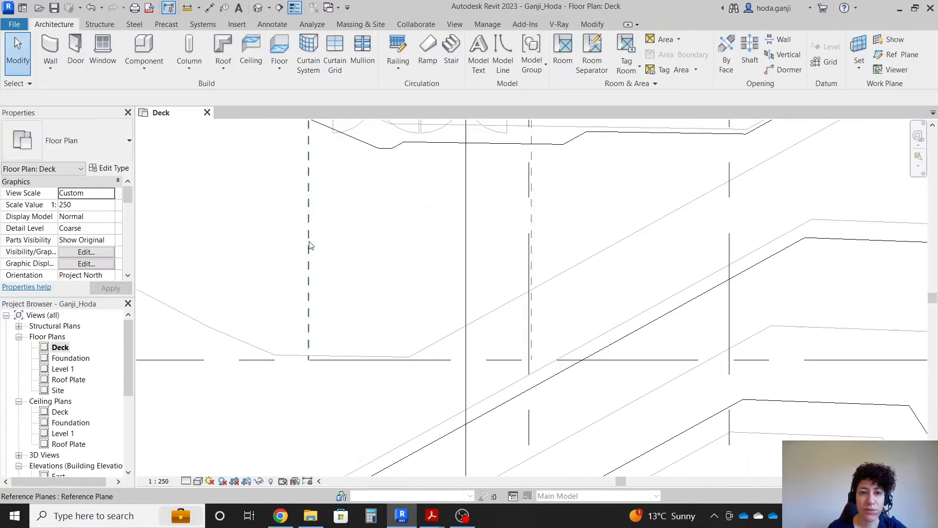
left_click(531, 254)
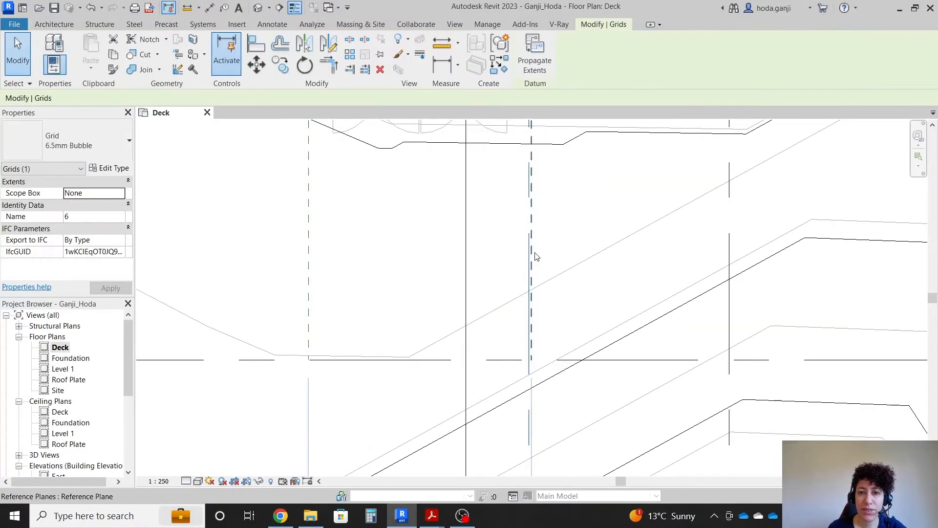
key("Escape")
scroll(536, 257, "up", 2)
left_click(536, 256)
key("Escape")
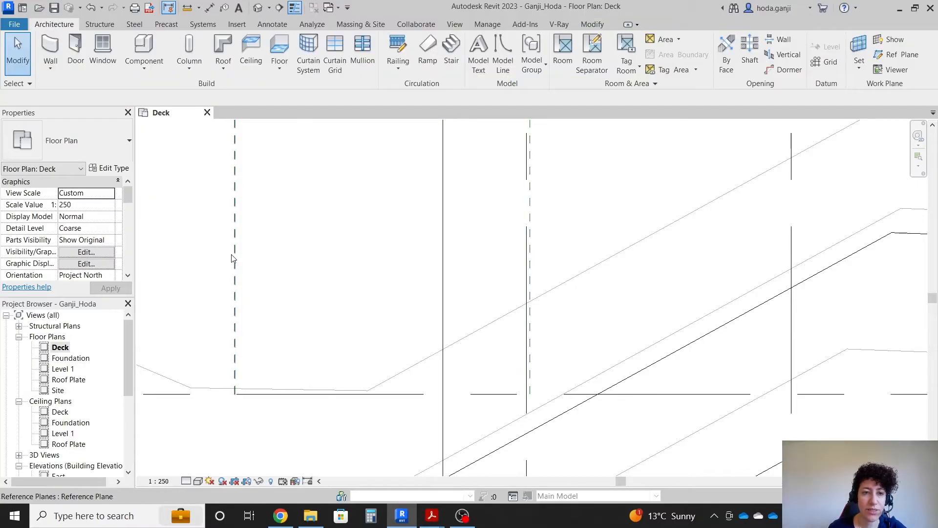
left_click(235, 257)
scroll(400, 257, "down", 1)
scroll(517, 215, "up", 4)
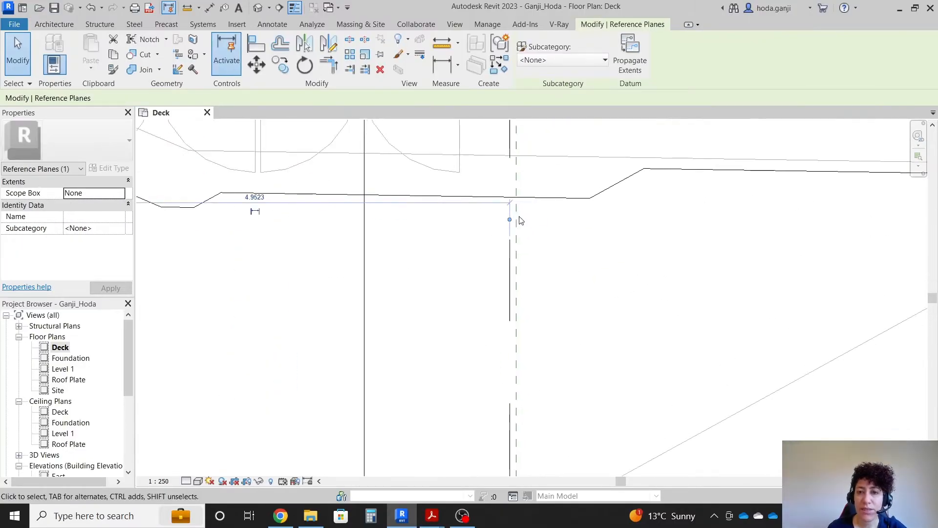
left_click_drag(509, 219, 517, 219)
scroll(708, 230, "down", 2)
scroll(372, 210, "up", 2)
- Set the spacing between the two parallel reference planes to 5 m
left_click(434, 202)
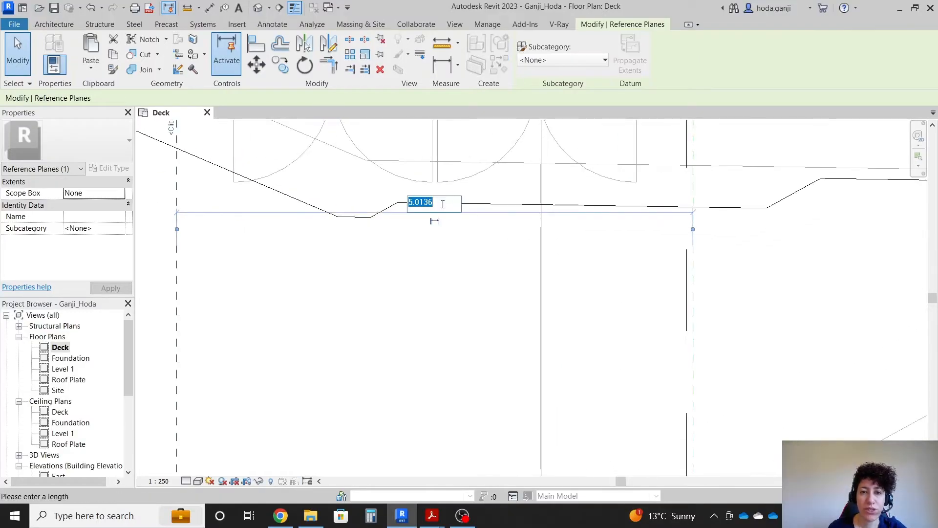
type("5")
key("Return")
key("Escape")
scroll(419, 219, "down", 2)
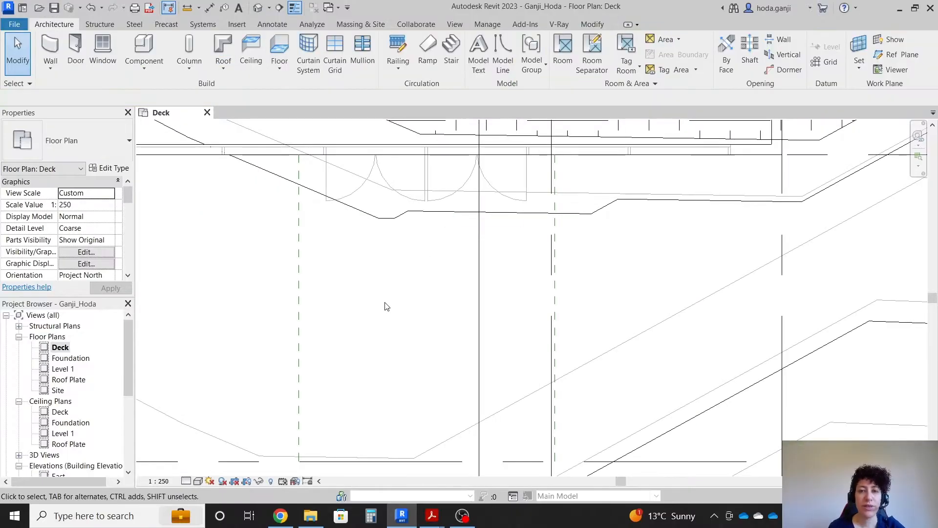
- Draw a reference plane across the two existing ones, offset 1 m from grid C toward grid D
key("r")
key("p")
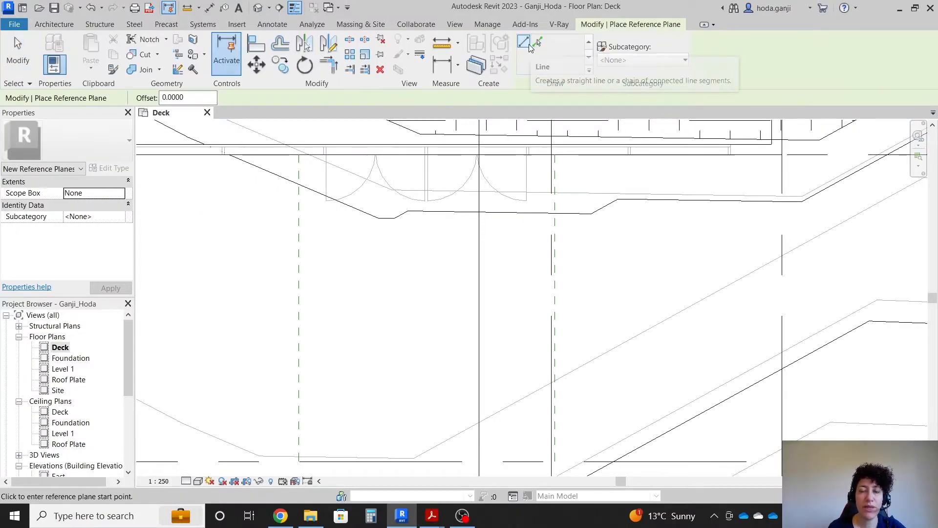
double_click(190, 97)
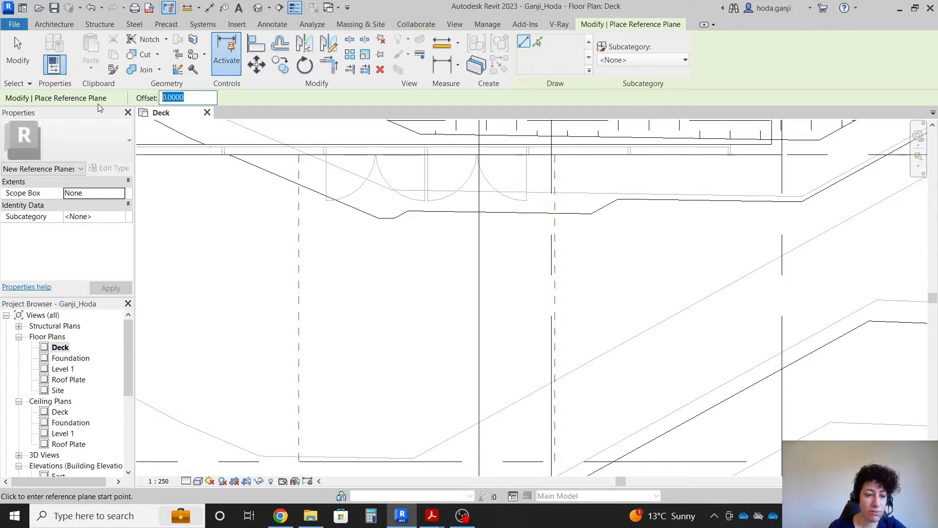
type("1")
key("Return")
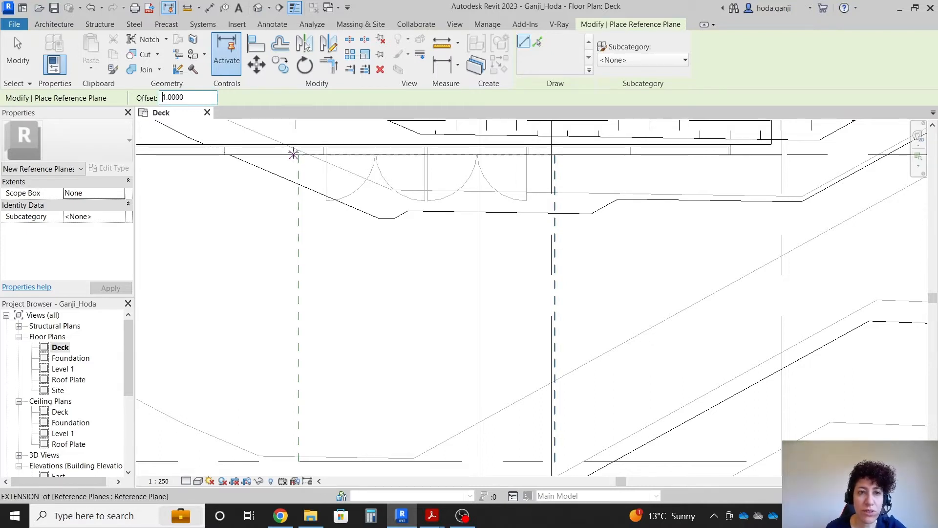
left_click(299, 154)
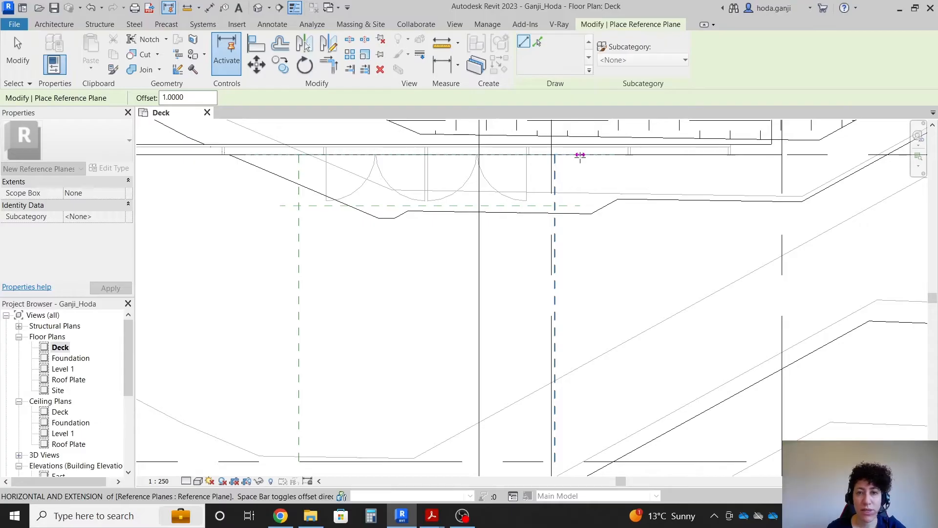
left_click(580, 154)
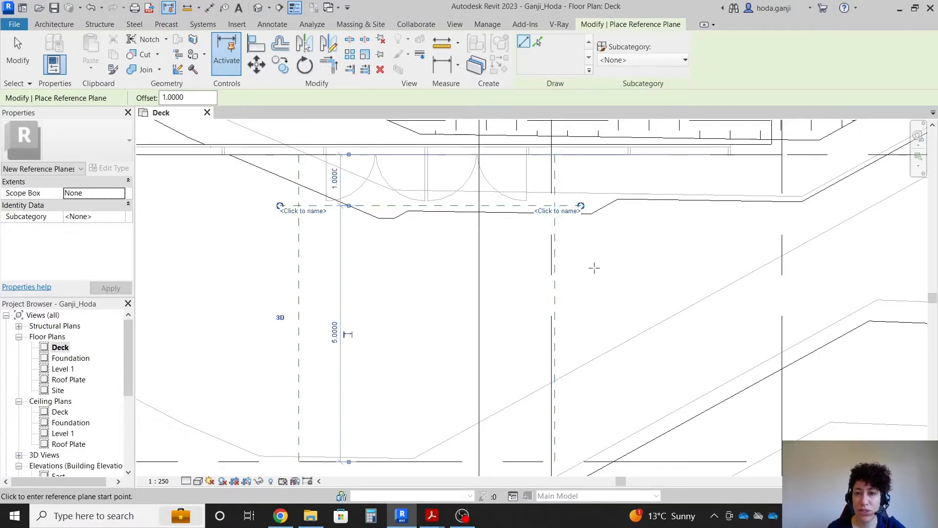
- Draw a matching reference plane across the stair zone, offset 1 m from grid D toward grid C
left_click(581, 461)
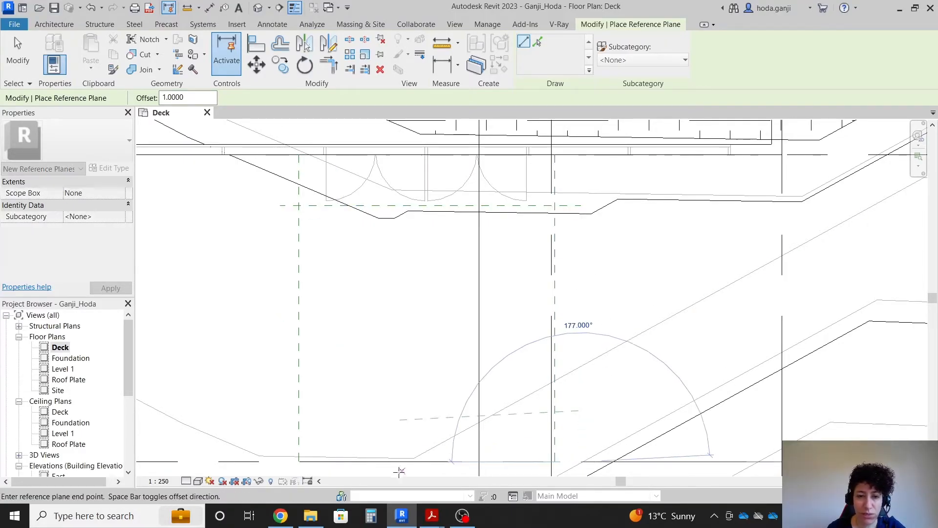
left_click(280, 461)
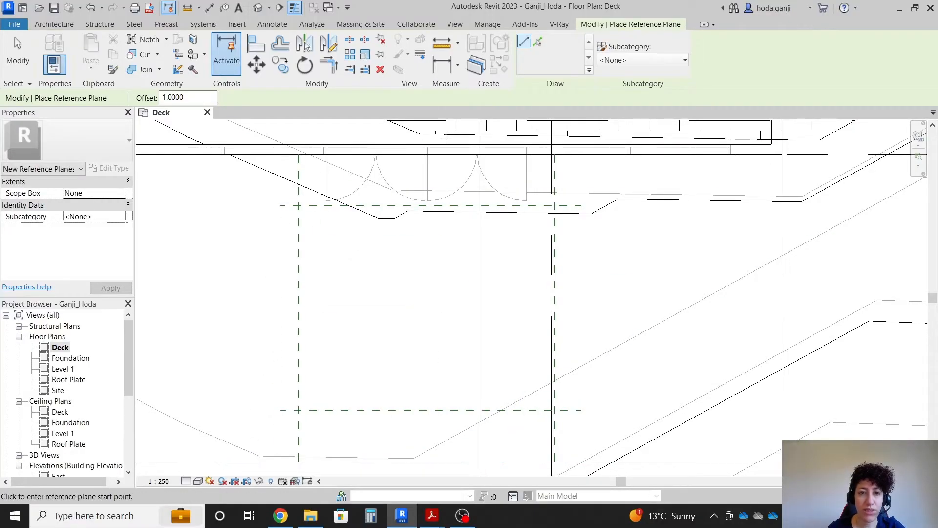
scroll(172, 374, "up", 1)
key("Escape")
key("Escape")
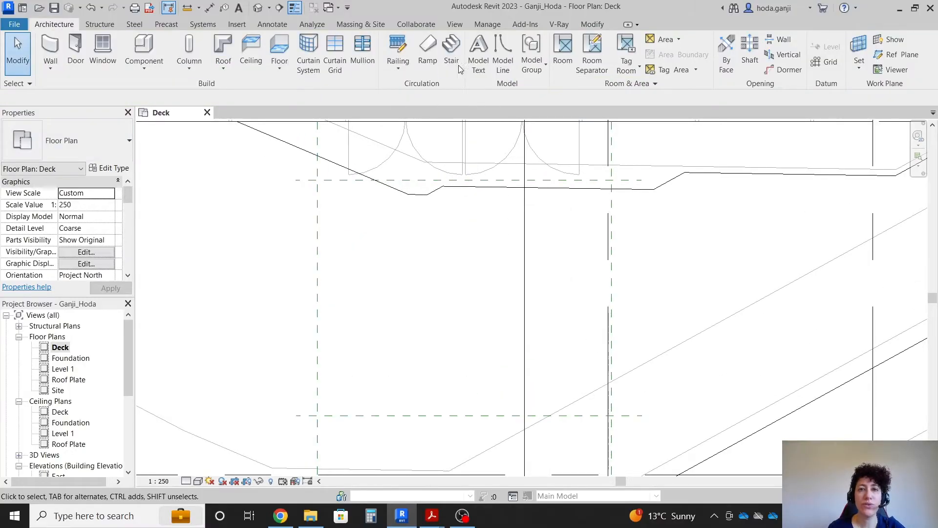
- Start a stair and set its type to 0.16 m maximum riser height, 0.3 m minimum tread depth and 5 m minimum run width
left_click(451, 51)
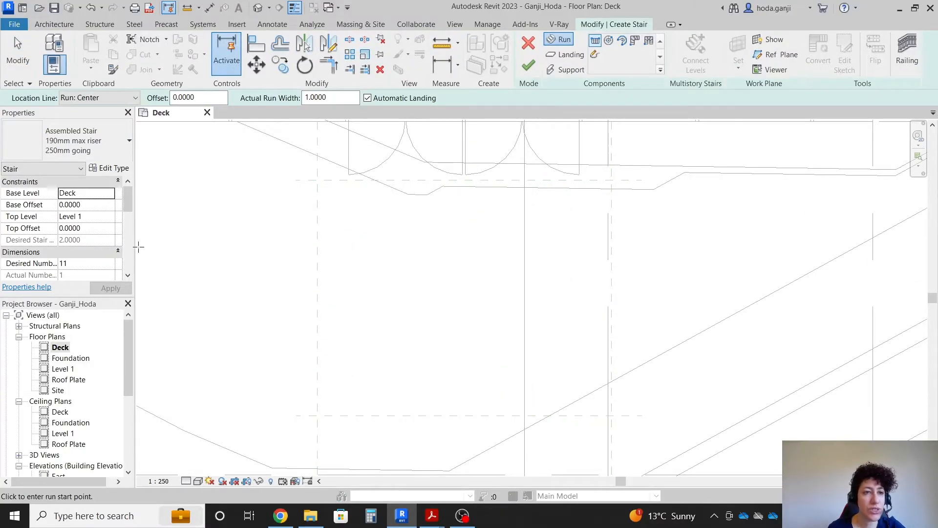
left_click(121, 169)
left_click(252, 149)
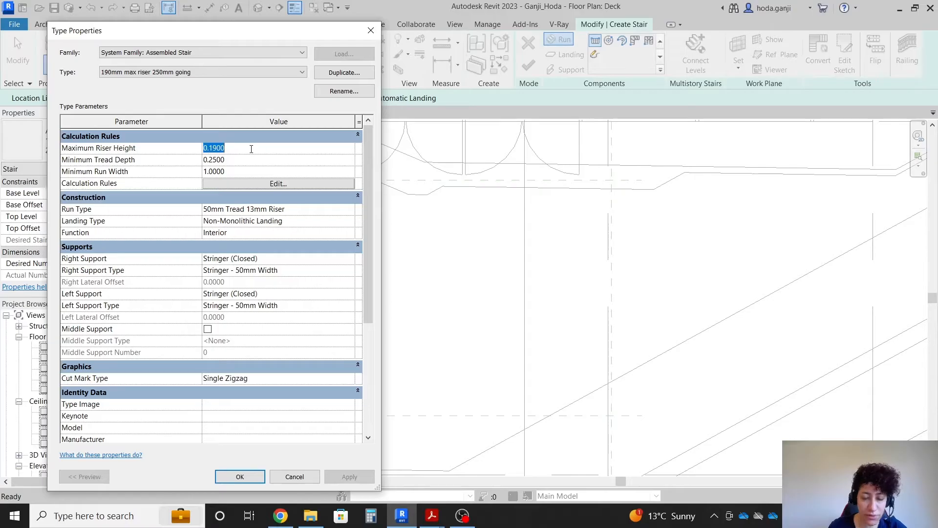
type("0.16")
left_click(245, 159)
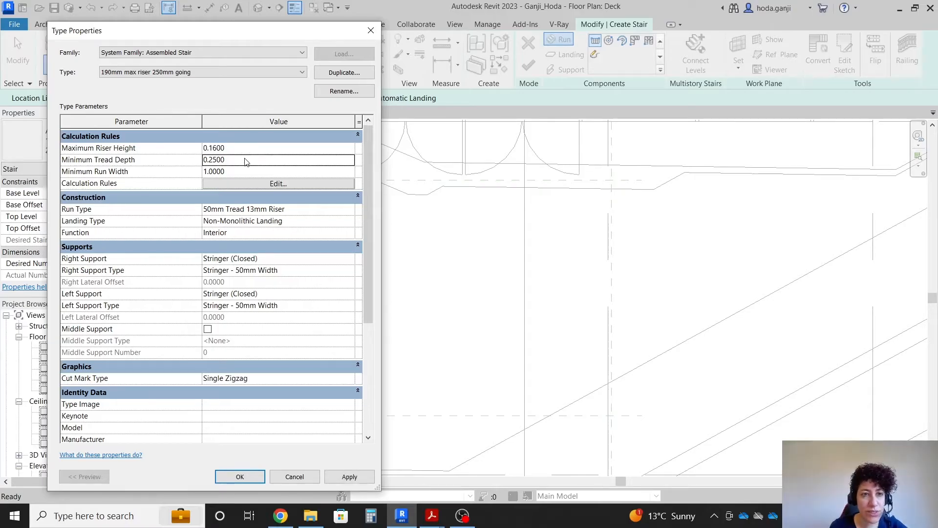
key("Tab")
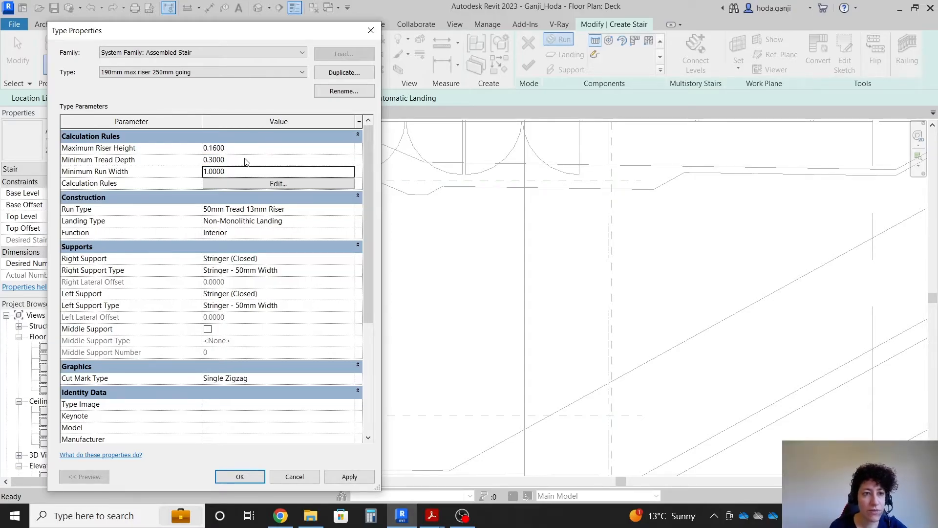
left_click(242, 172)
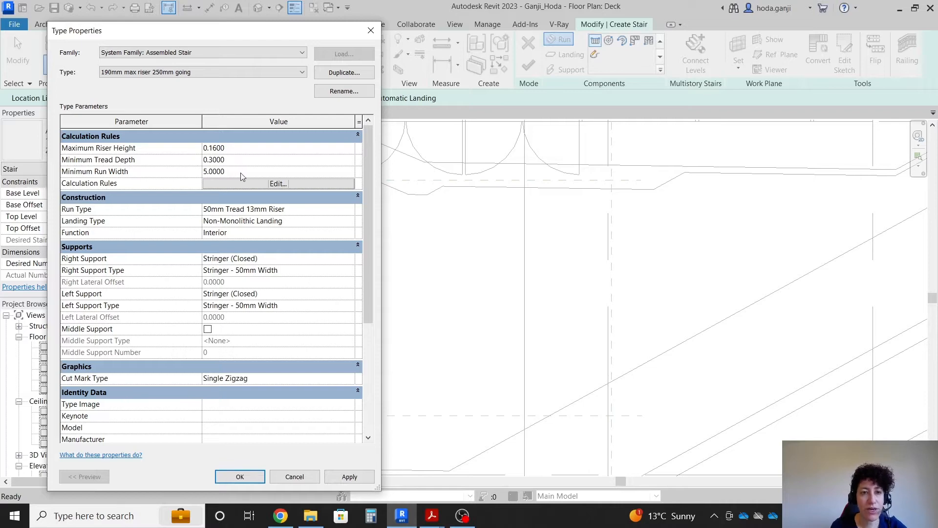
left_click(240, 476)
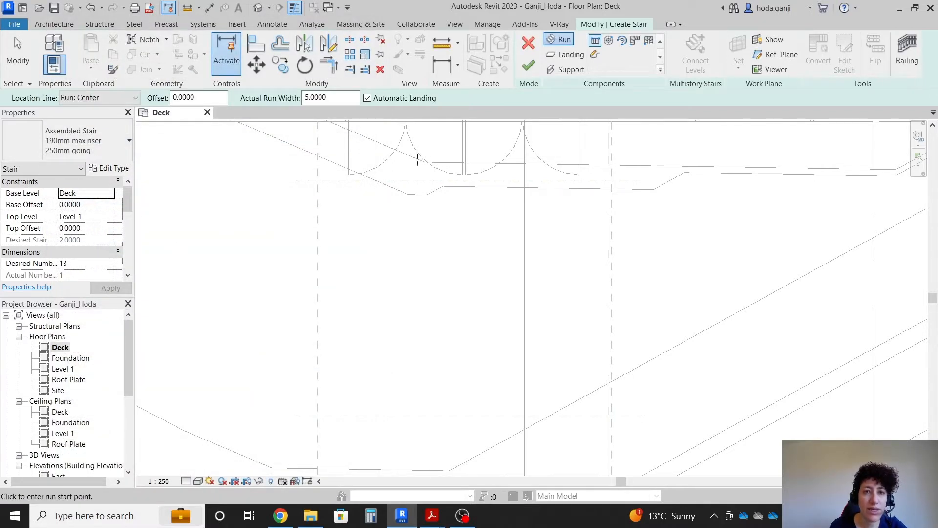
- With the location line at Run: Left, draw a 1.5 m first run of 7 risers from the reference plane intersection near grid D
left_click(135, 98)
left_click(116, 116)
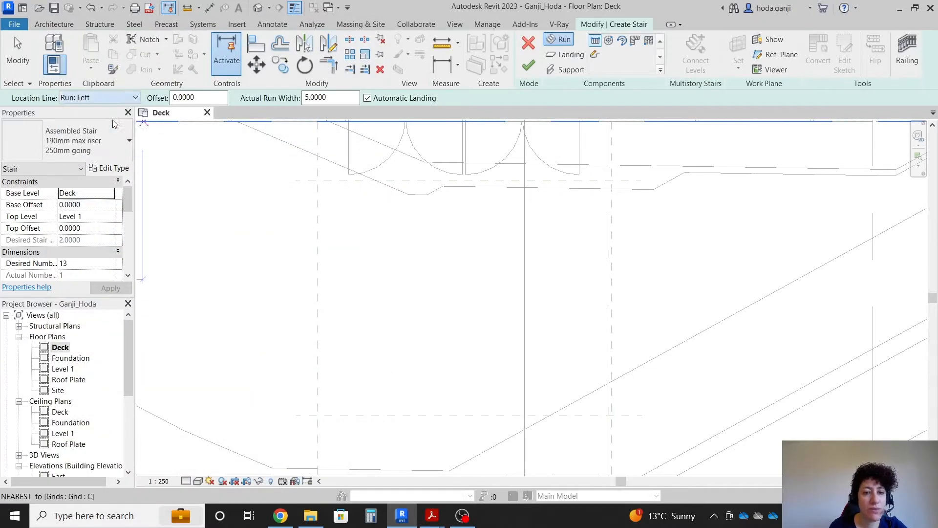
left_click(316, 408)
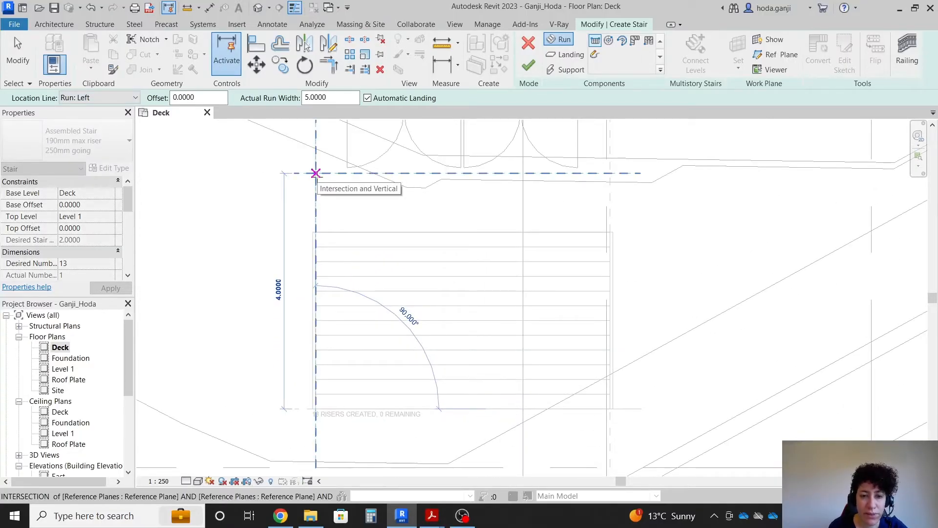
scroll(315, 173, "down", 1)
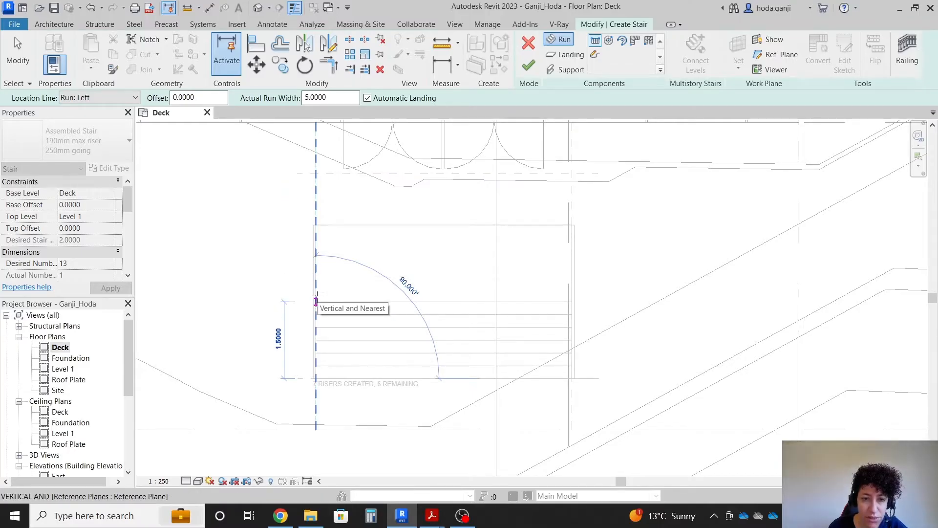
left_click(316, 300)
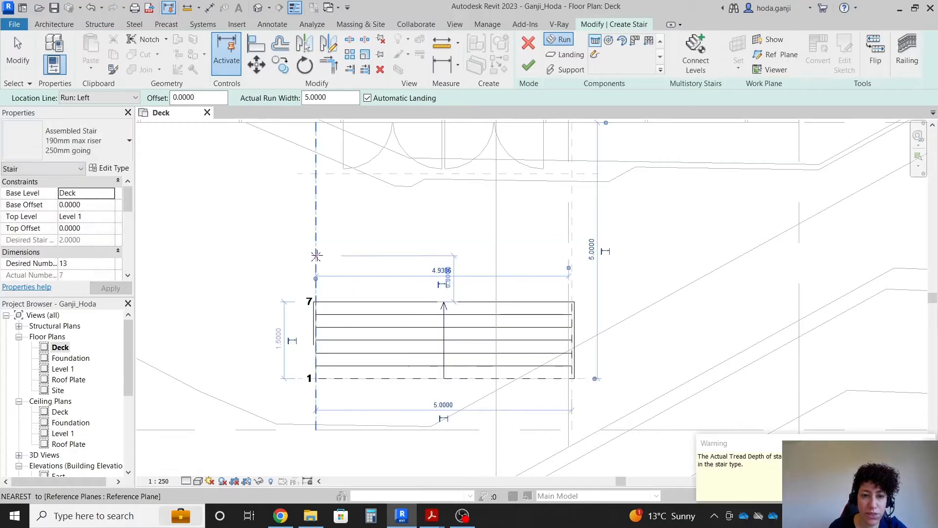
- Draw the second stair run with risers 8 to 13 along the same reference plane toward grid C, leaving a landing between the runs
left_click(315, 224)
scroll(316, 223, "down", 3)
scroll(316, 168, "up", 2)
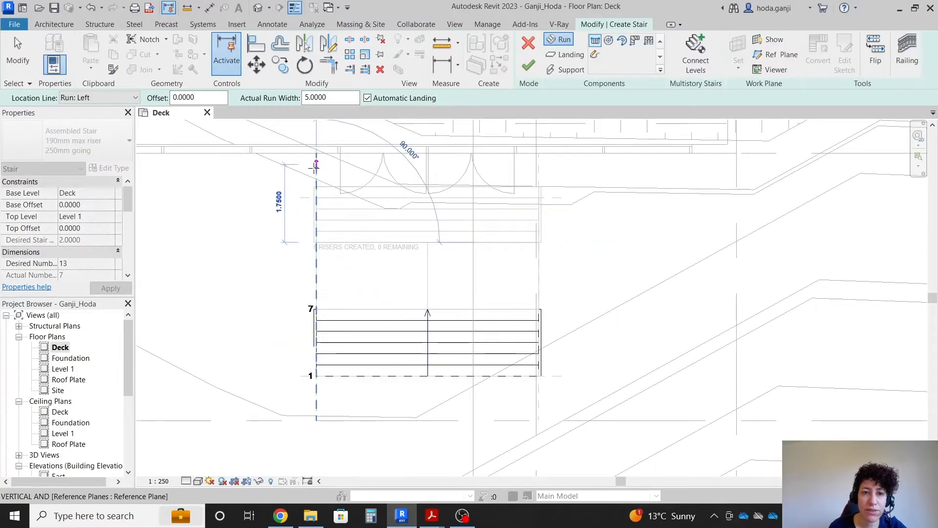
scroll(313, 165, "up", 2)
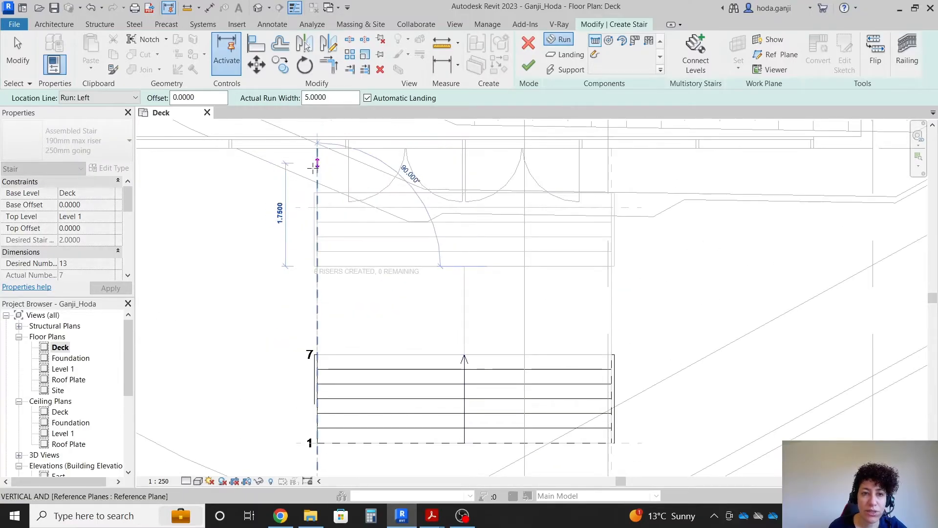
left_click(313, 172)
key("Escape")
scroll(345, 240, "down", 1)
scroll(343, 223, "up", 2)
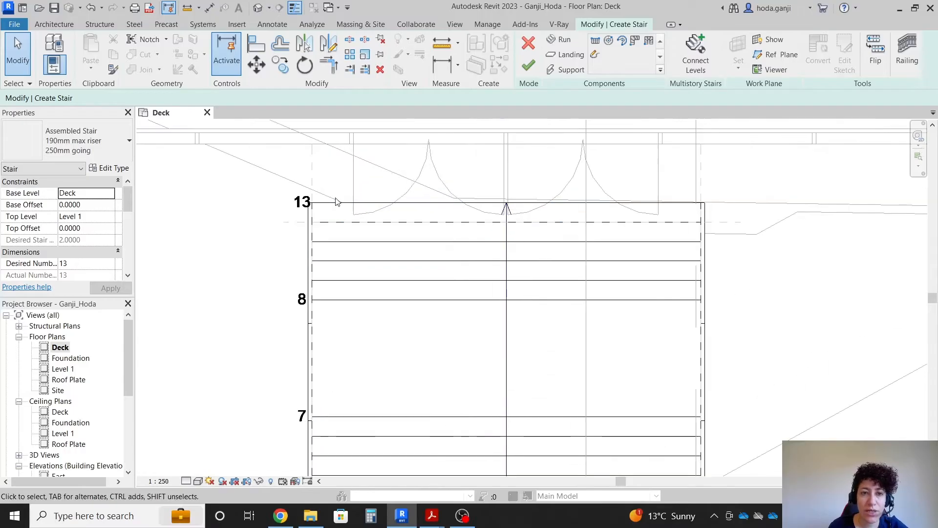
- Move the second stair run so riser 13 lands on the reference plane near grid C
left_click(335, 200)
scroll(312, 205, "up", 3)
left_click(258, 64)
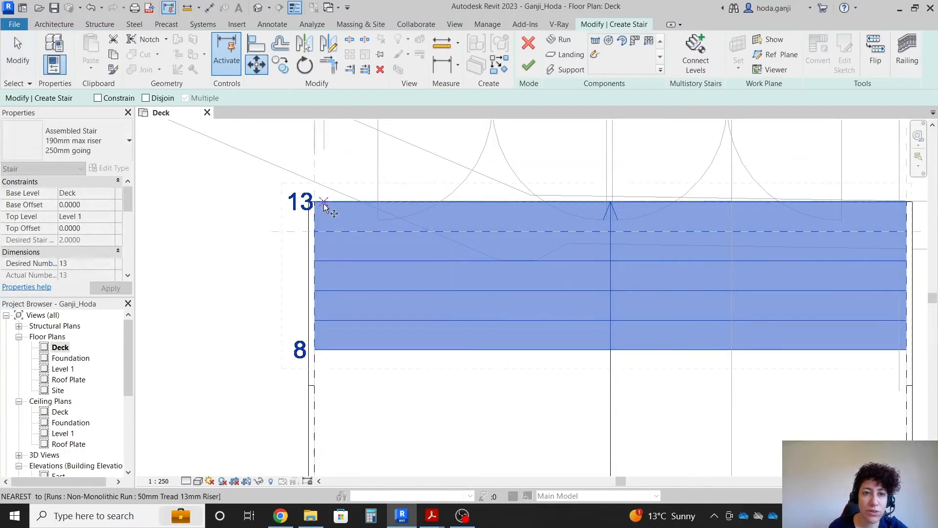
left_click(314, 202)
left_click(314, 231)
left_click(276, 203)
scroll(275, 178, "down", 2)
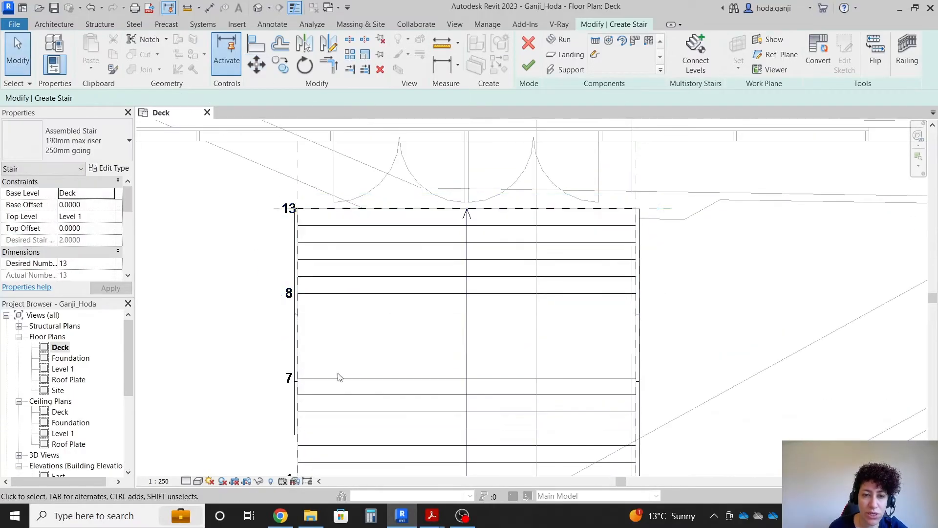
- Check the landing depth with an aligned dimension between risers 7 and 8, and finish the stair
scroll(342, 380, "up", 1)
key("d")
key("i")
left_click(371, 375)
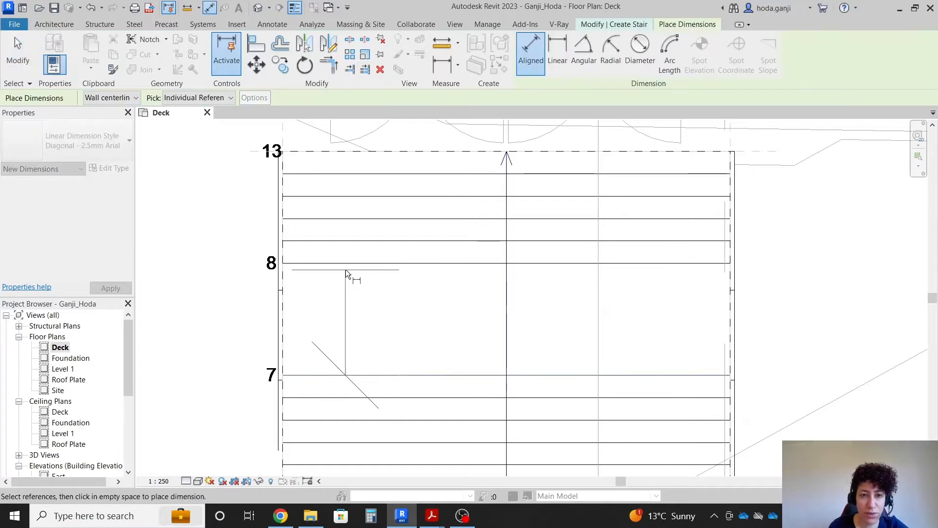
left_click(345, 264)
scroll(225, 287, "down", 2)
key("Escape")
scroll(224, 285, "up", 2)
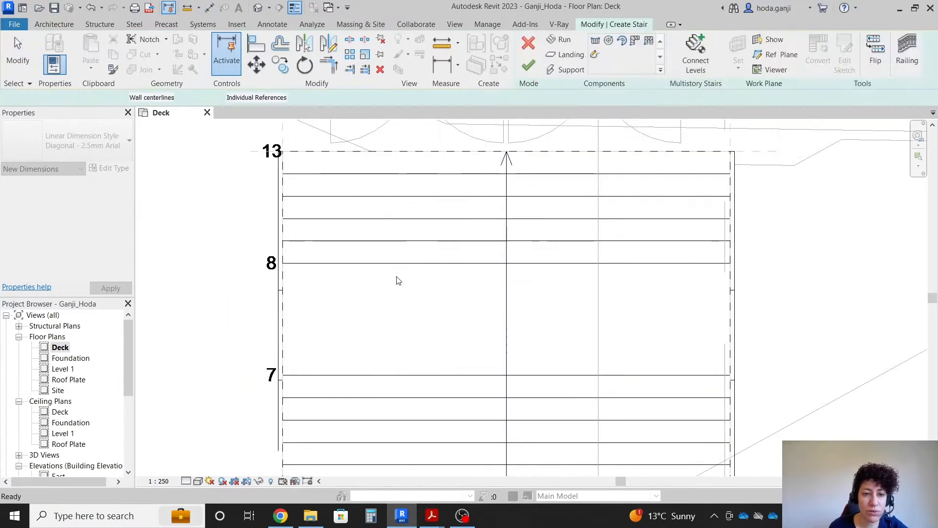
scroll(376, 278, "down", 2)
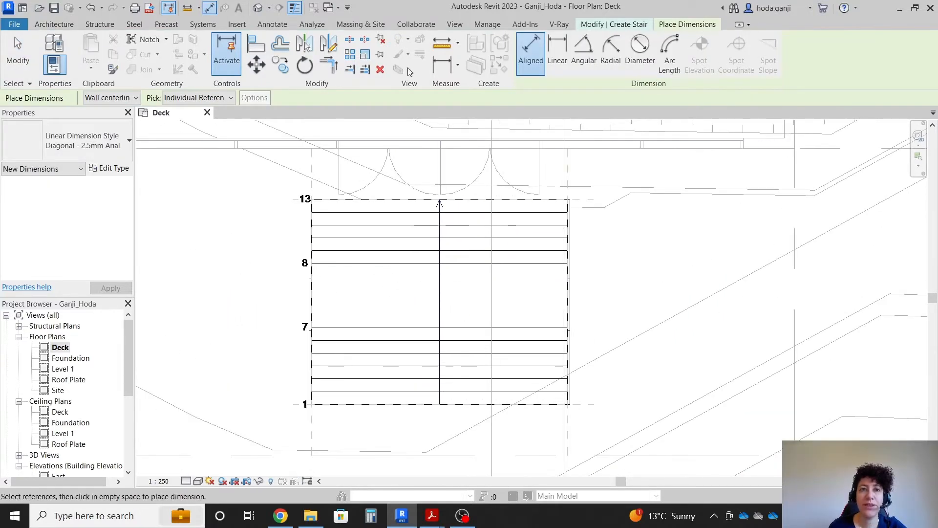
key("Escape")
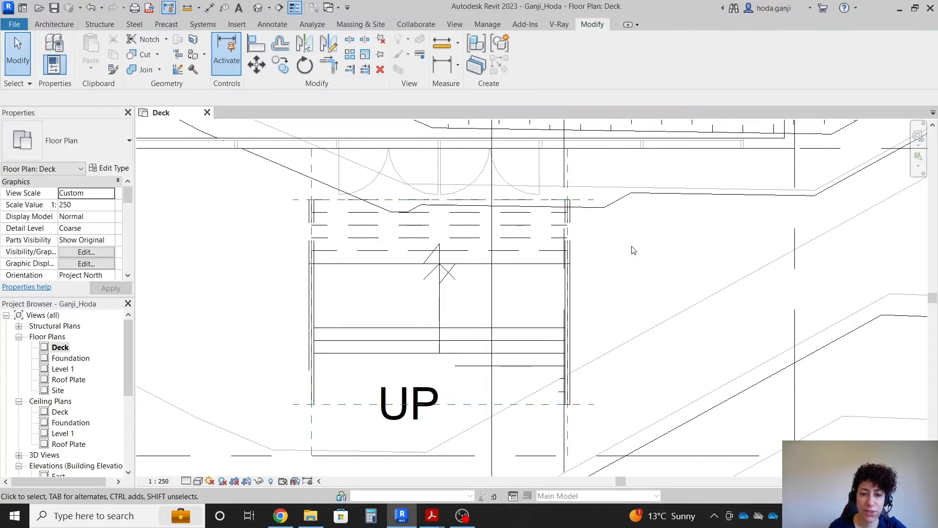
- Rename the stair's type to 160mm max riser 300mm going
scroll(527, 220, "down", 1)
left_click(421, 233)
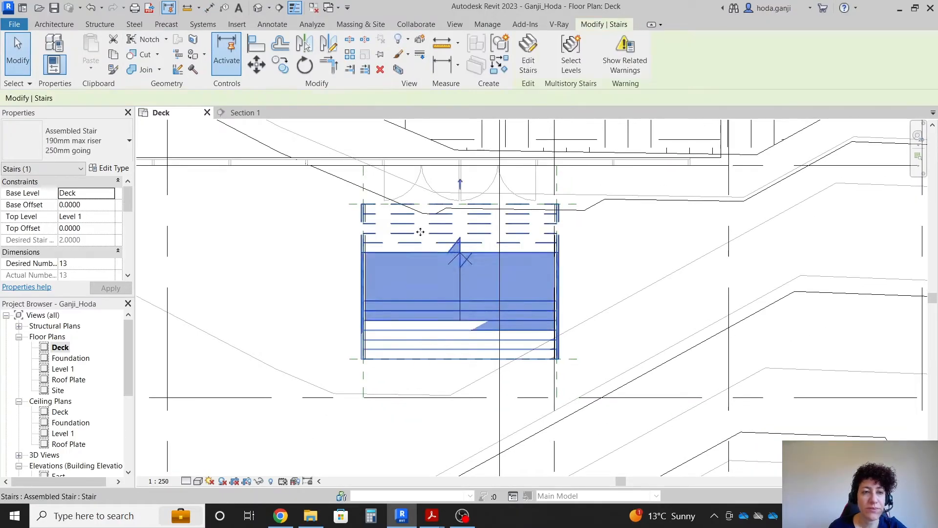
left_click(110, 168)
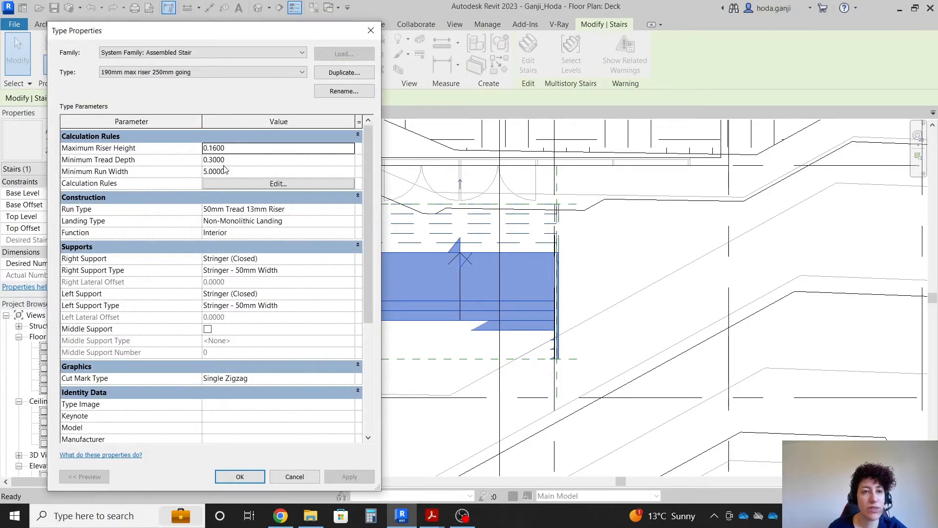
left_click(331, 95)
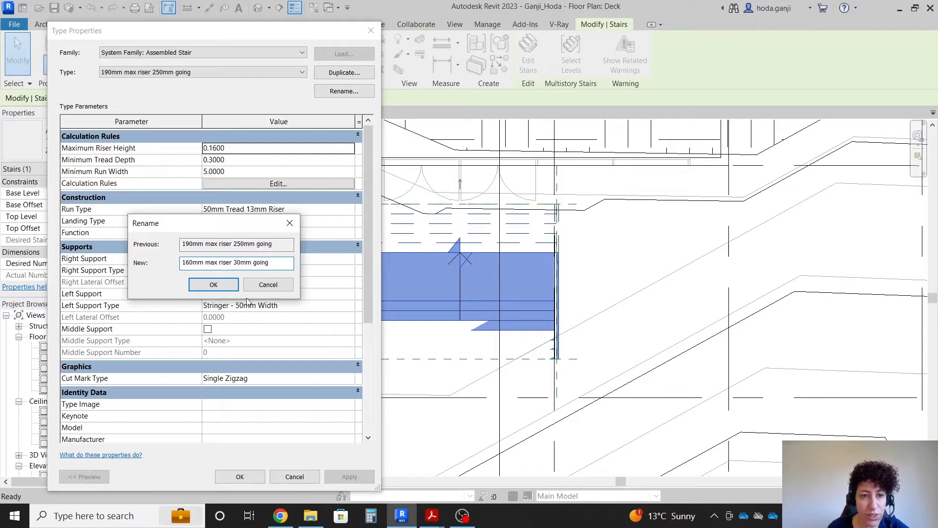
left_click(214, 285)
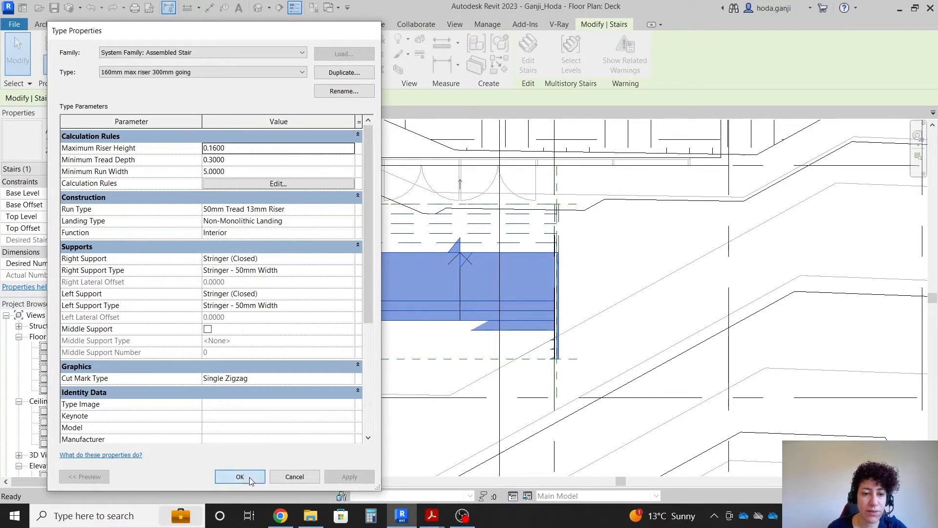
left_click(240, 477)
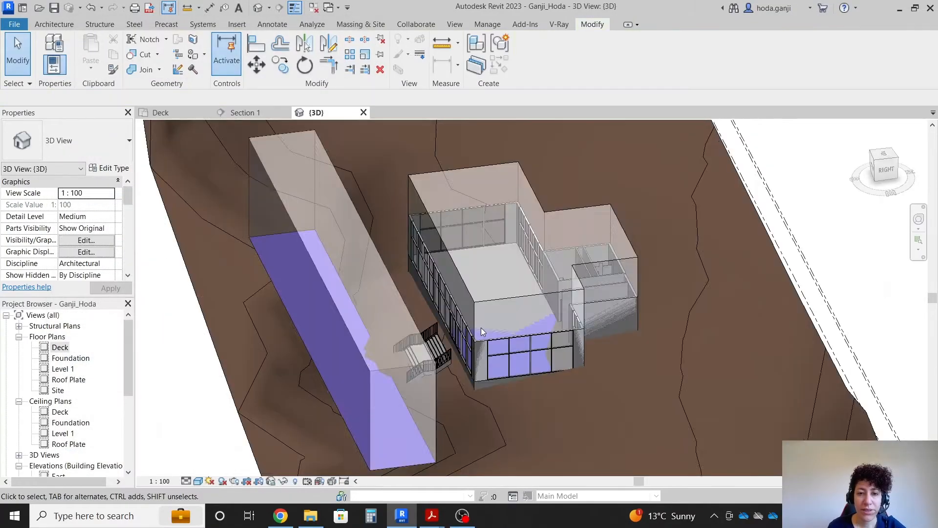
- Hide the lodge and deck mass elements in the 3D view
middle_click_drag(481, 327, 520, 325, "shift")
scroll(519, 324, "up", 2)
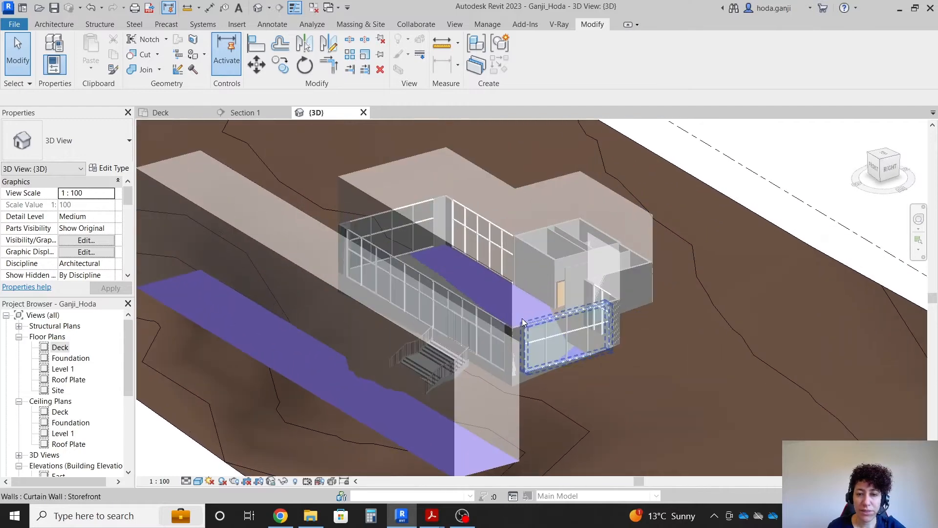
left_click(449, 152)
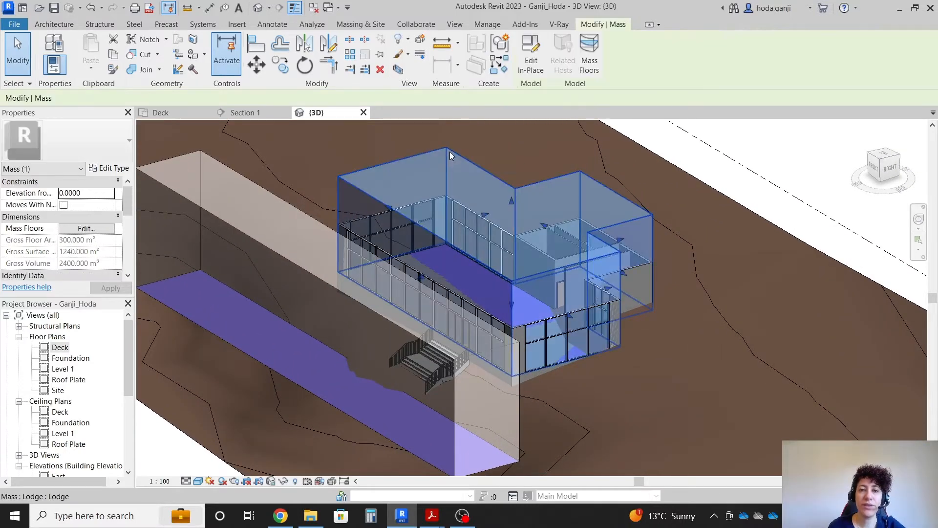
left_click(270, 196, "ctrl")
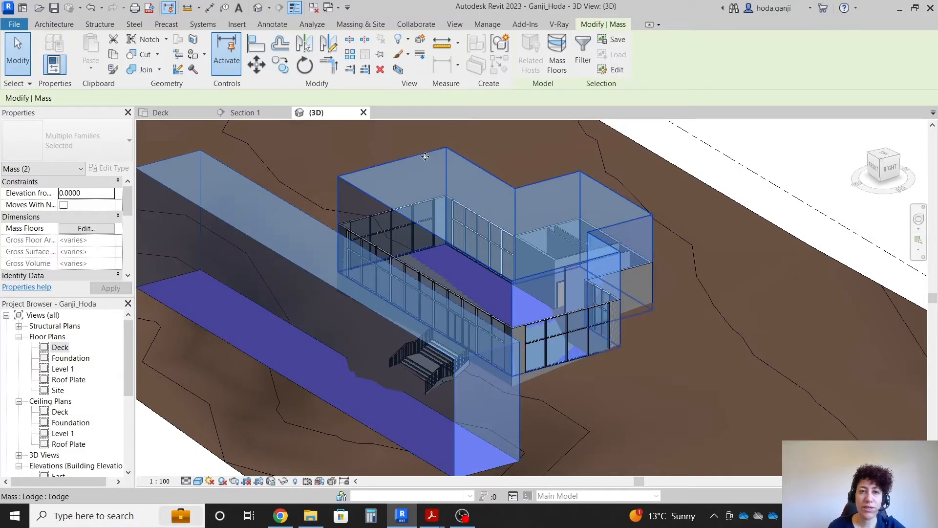
right_click(418, 152)
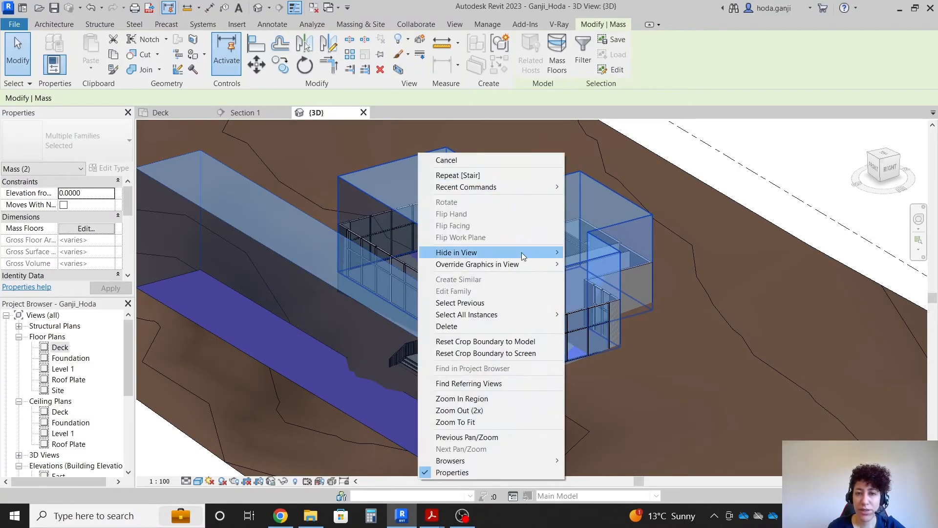
mouse_move(521, 252)
left_click(604, 252)
- Hide the deck mass floor and the lodge's Level 1 mass floor in the 3D view
scroll(580, 247, "down", 2)
middle_click_drag(580, 247, 591, 321, "shift")
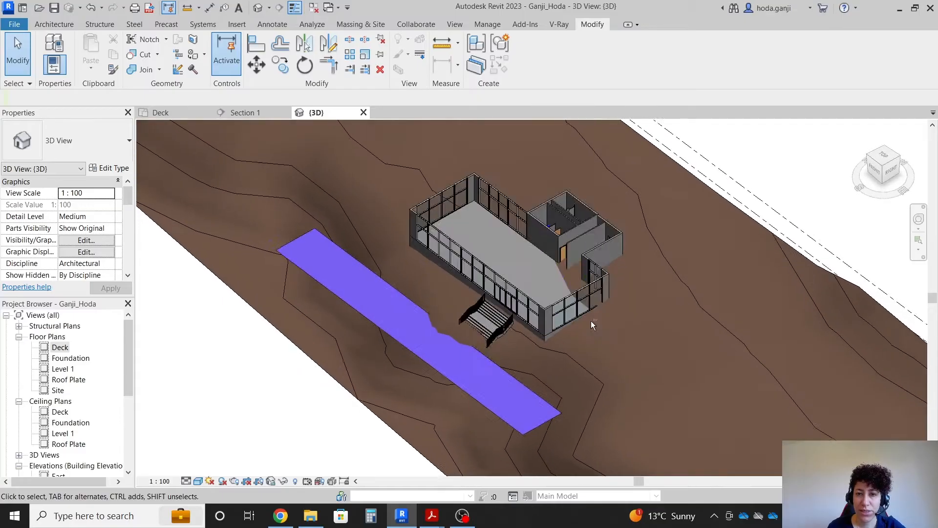
scroll(453, 208, "up", 4)
scroll(455, 173, "down", 3)
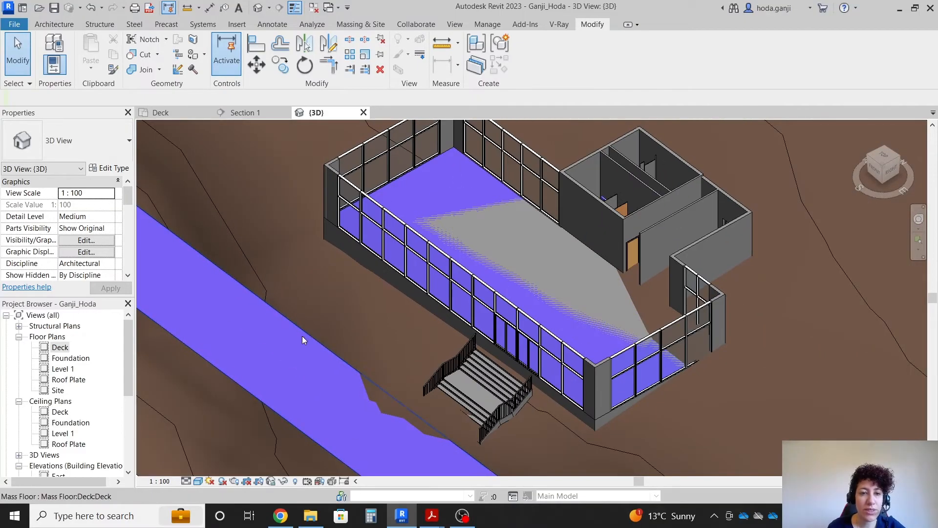
left_click(302, 333)
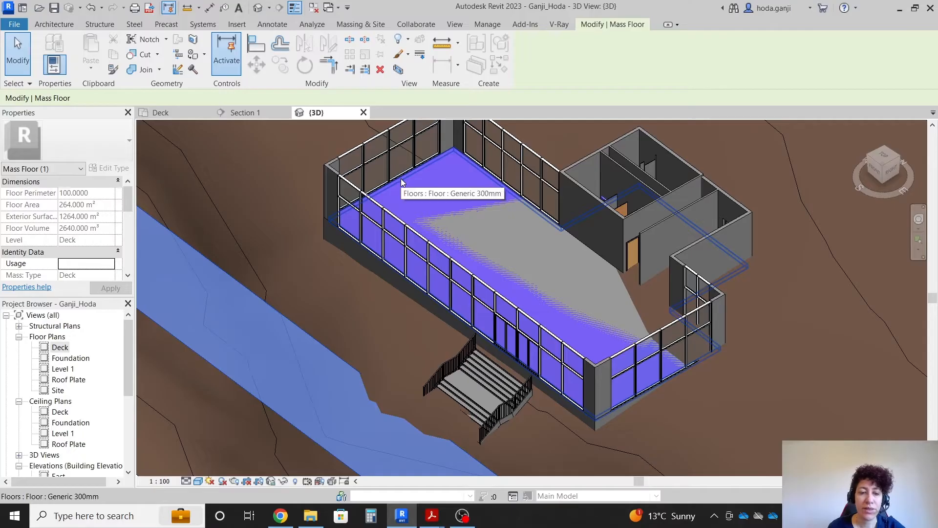
key("Tab")
key("Tab")
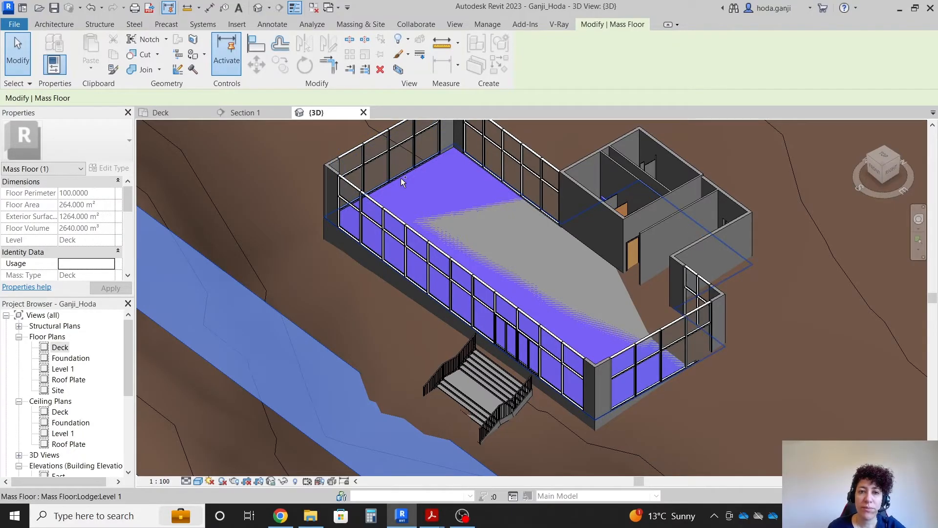
left_click(400, 178, "ctrl")
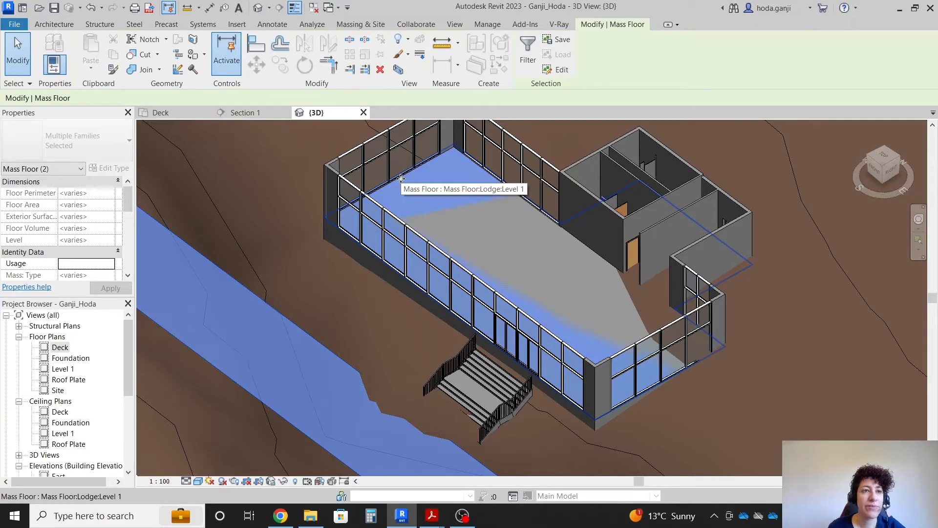
left_click(527, 49)
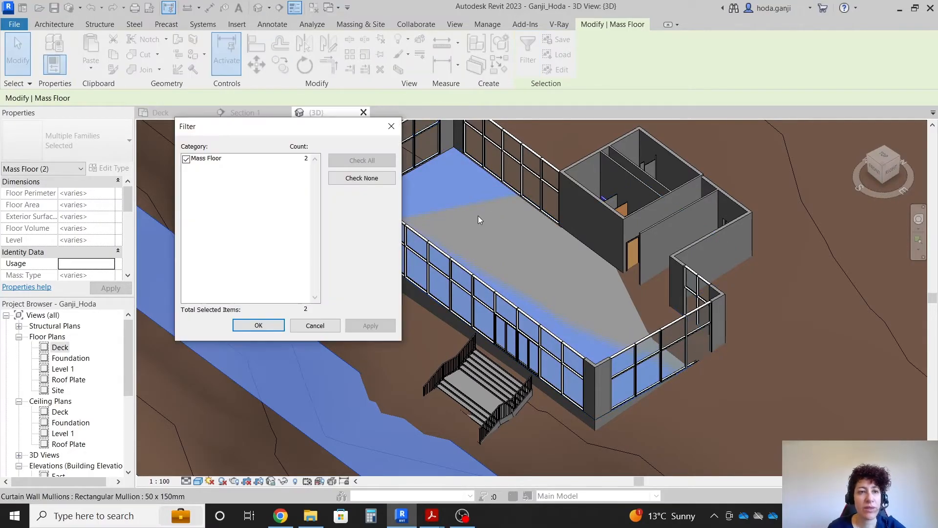
left_click(254, 325)
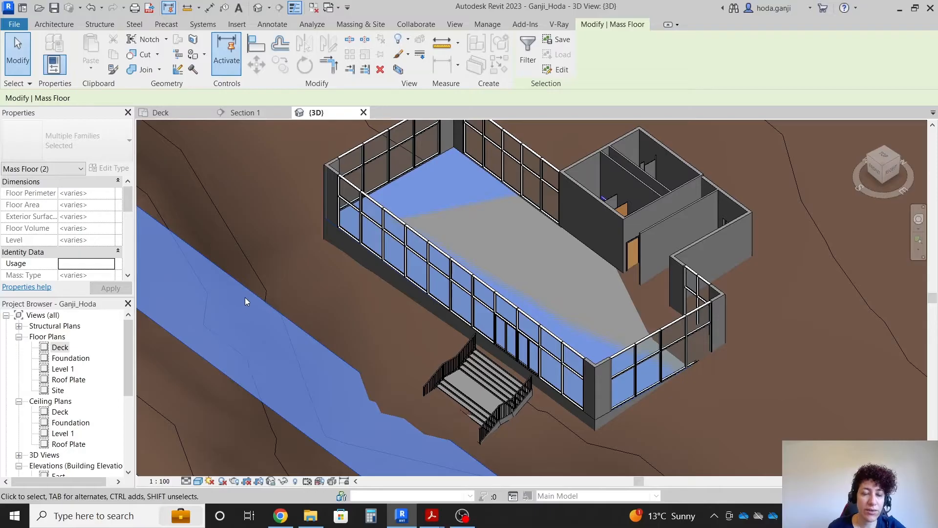
right_click(246, 298)
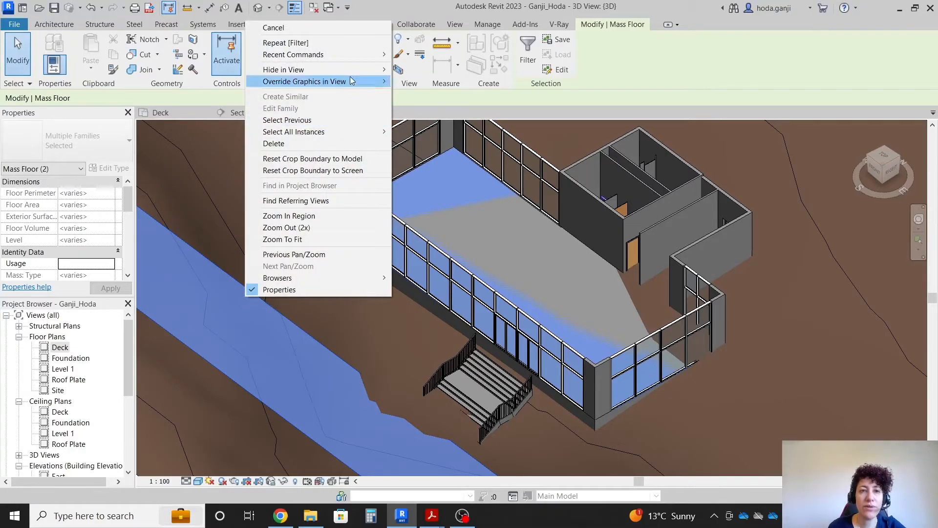
mouse_move(342, 69)
left_click(415, 70)
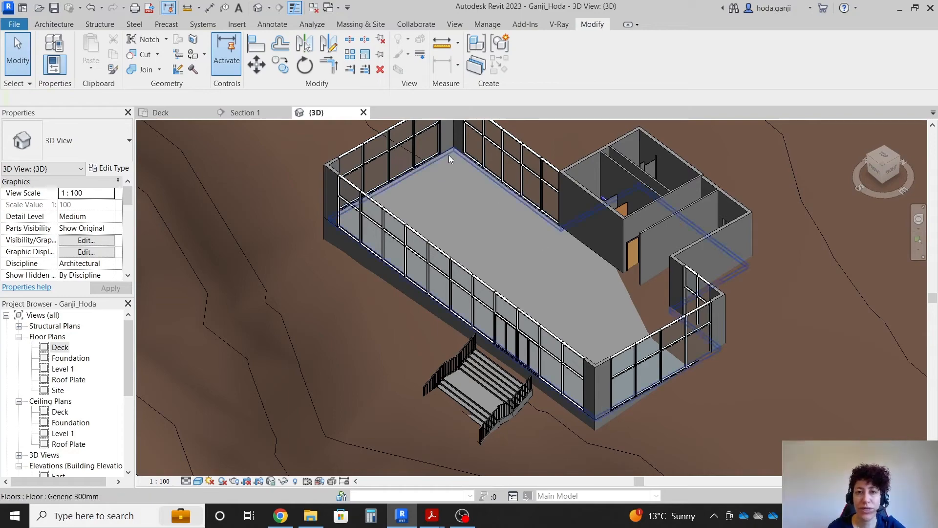
- Return to the Deck floor plan and turn on the Mass category in its visibility overrides
left_click(164, 112)
scroll(350, 240, "down", 2)
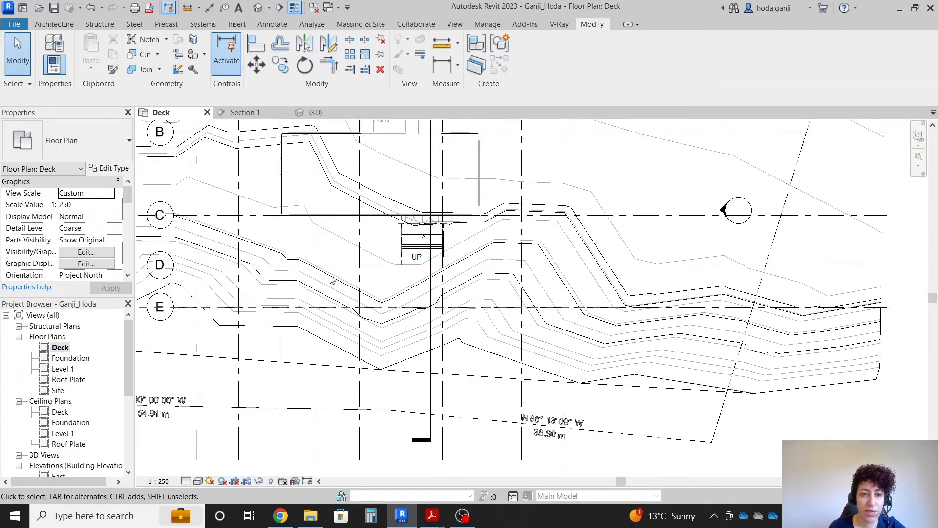
scroll(275, 307, "up", 3)
scroll(285, 322, "down", 3)
scroll(307, 242, "up", 2)
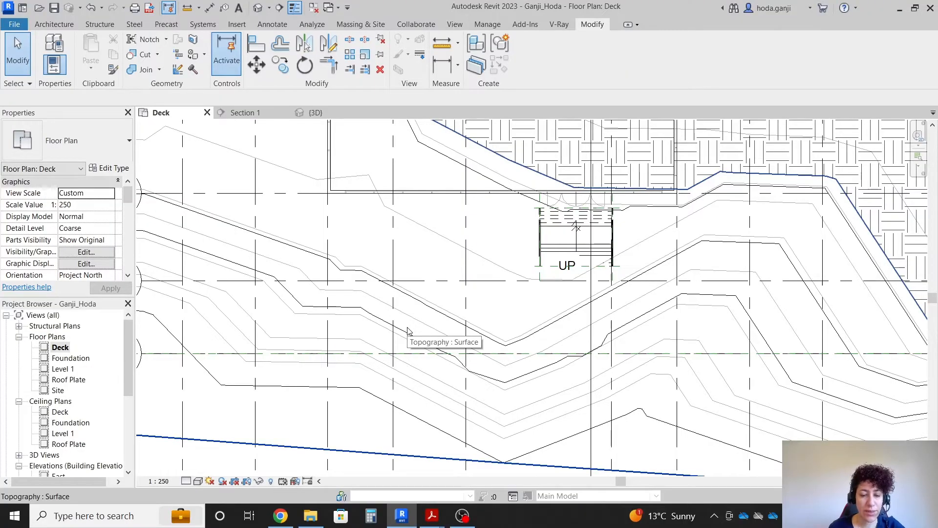
key("v")
key("g")
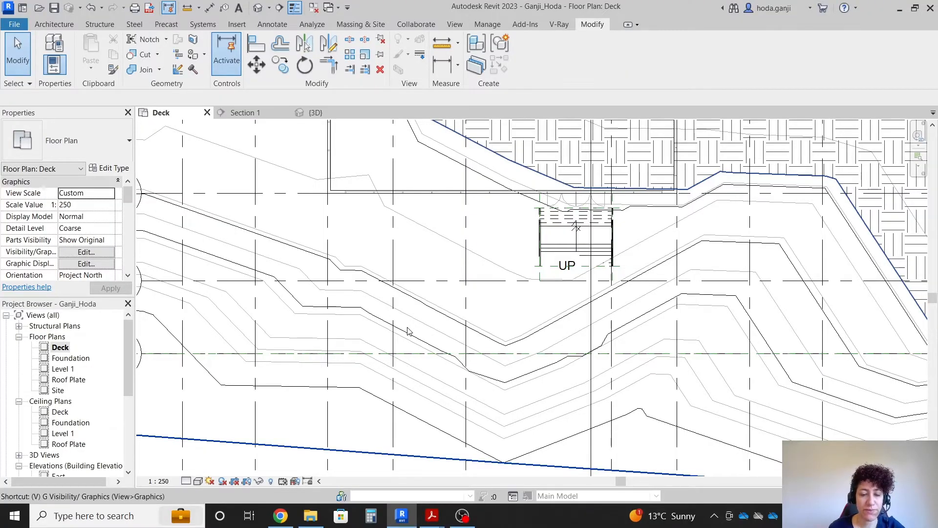
left_click(174, 254)
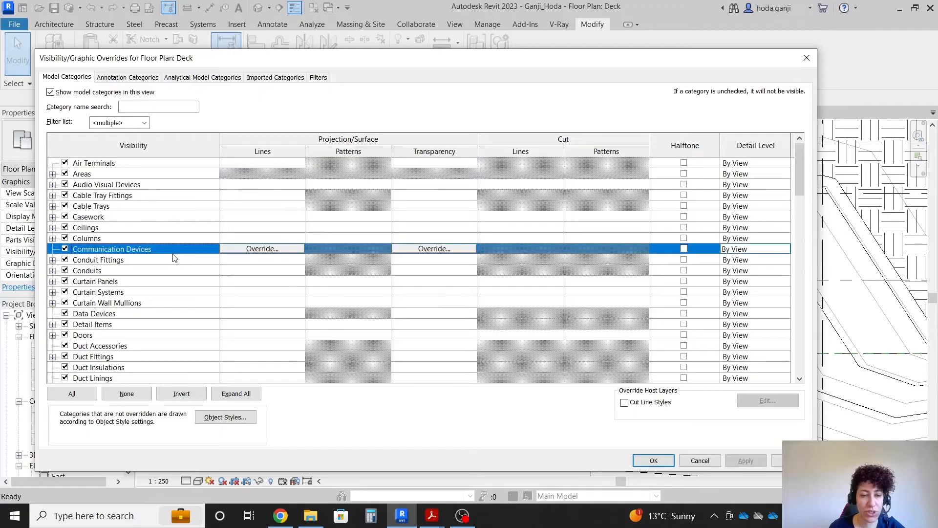
key("m")
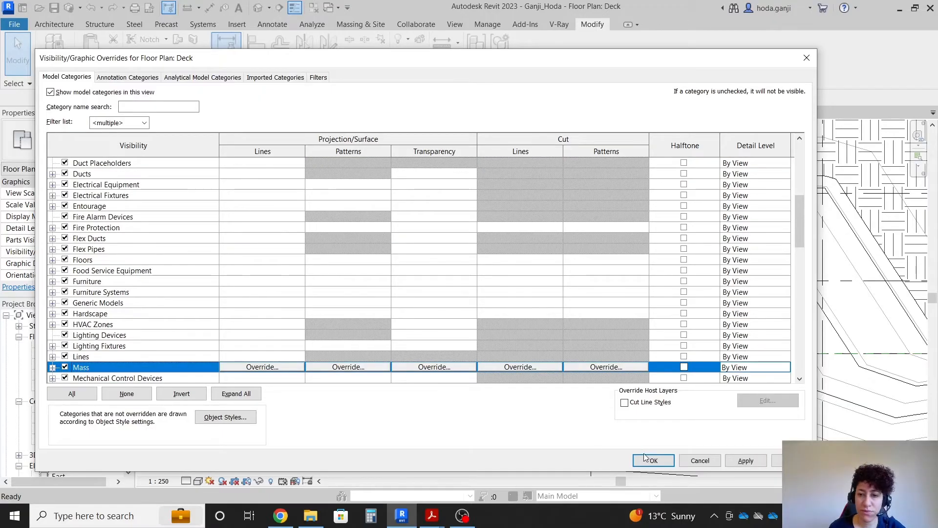
key("Return")
- Select the deck mass and examine its edges against grids D and E
left_click(187, 337)
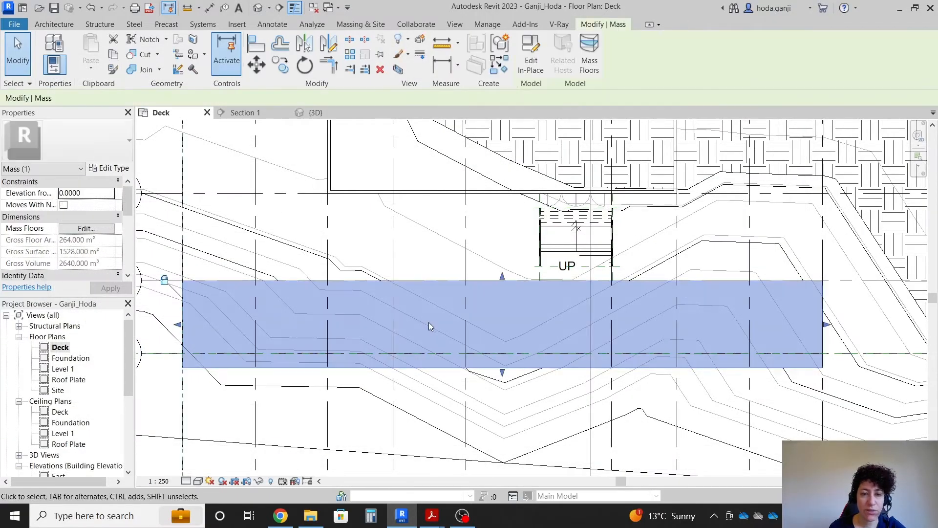
scroll(313, 317, "down", 2)
scroll(206, 333, "up", 3)
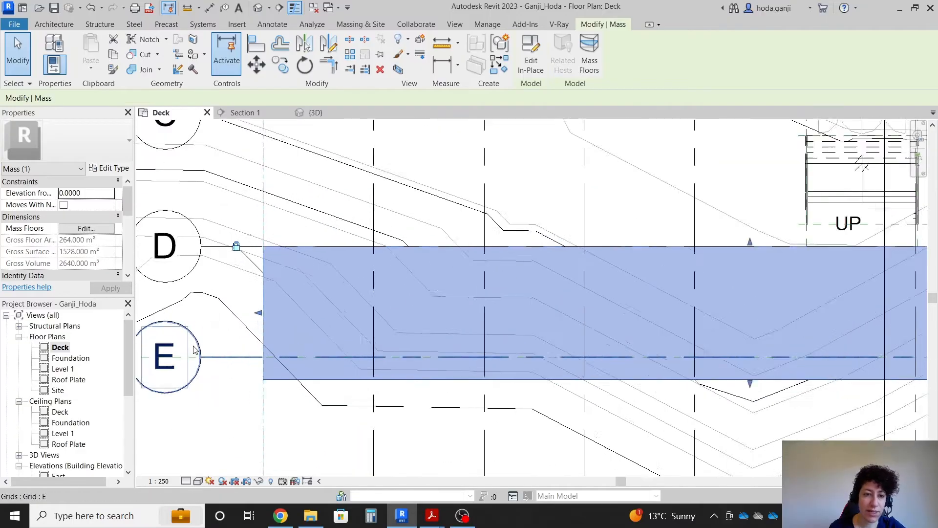
scroll(287, 342, "up", 2)
scroll(286, 273, "down", 2)
scroll(286, 253, "up", 2)
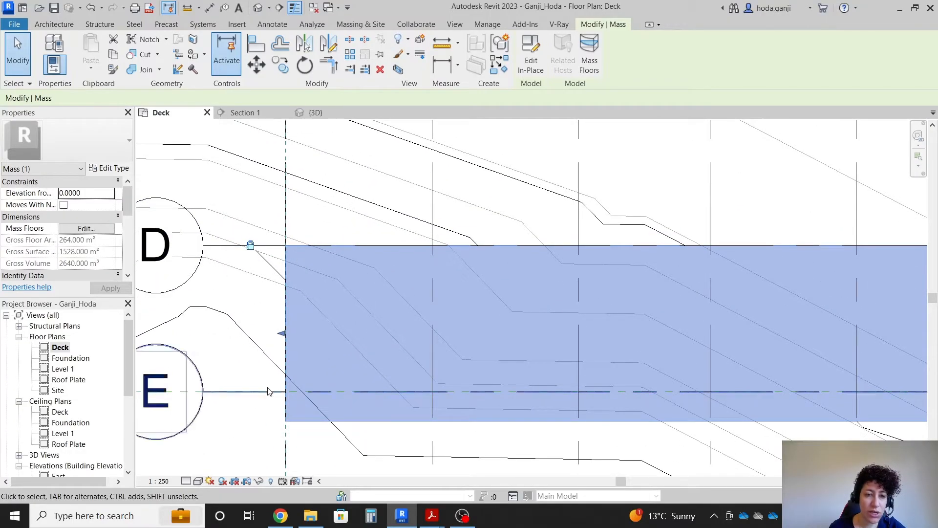
scroll(256, 376, "down", 1)
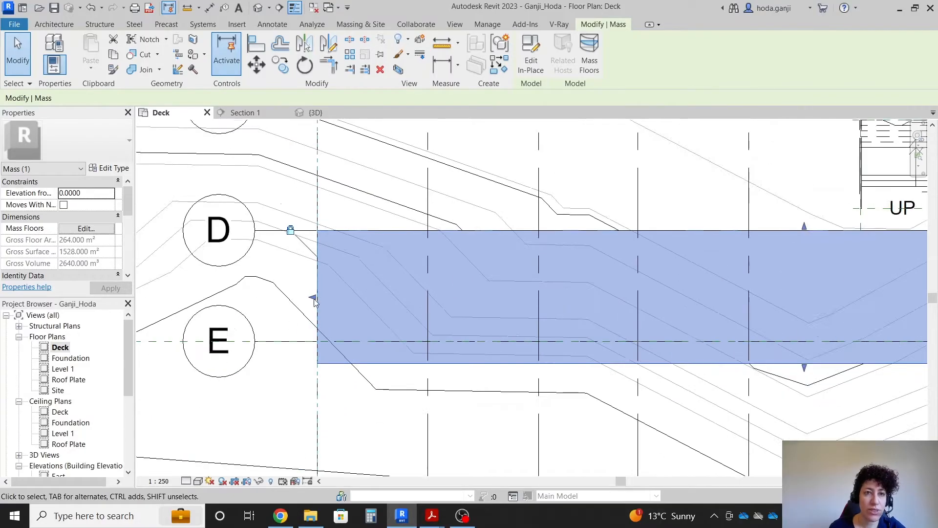
- Place a vertical reference plane offset 2 m outside grid 1, spanning past the deck mass's end edge
left_click(285, 384)
key("p")
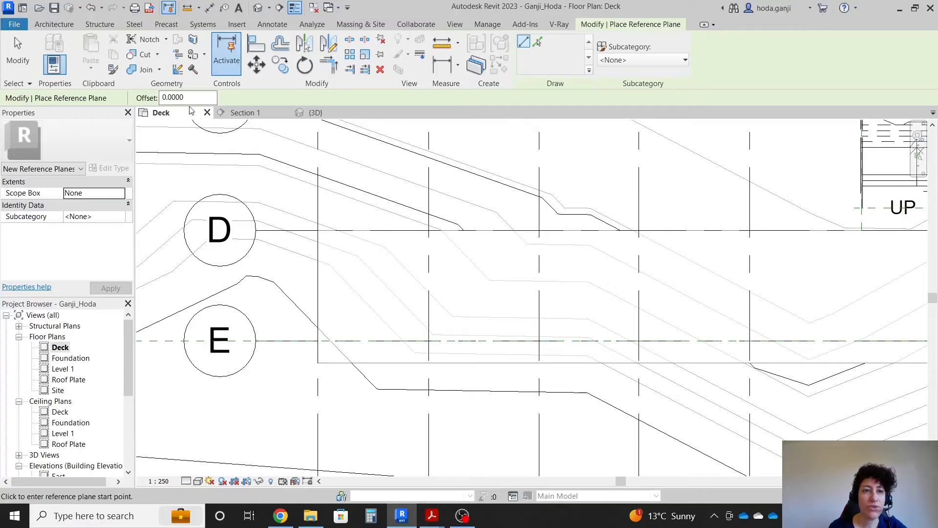
type("2")
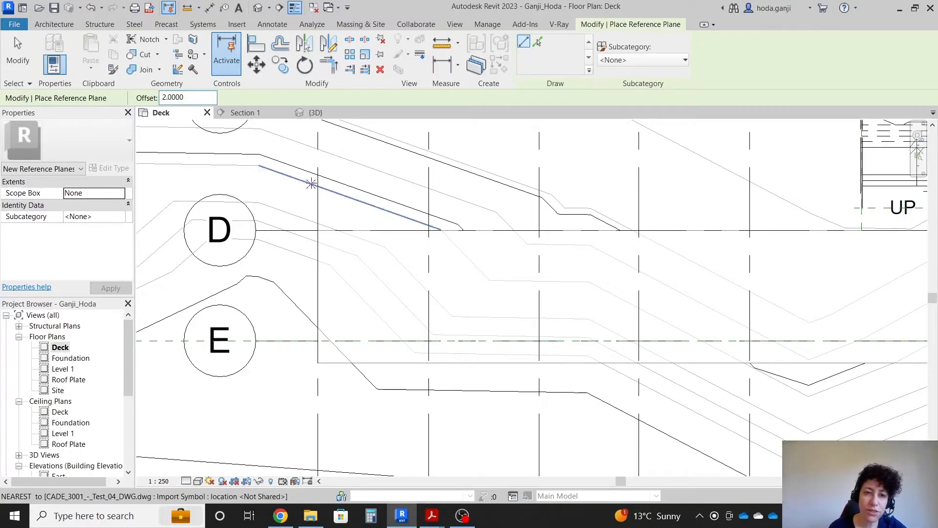
left_click(317, 208)
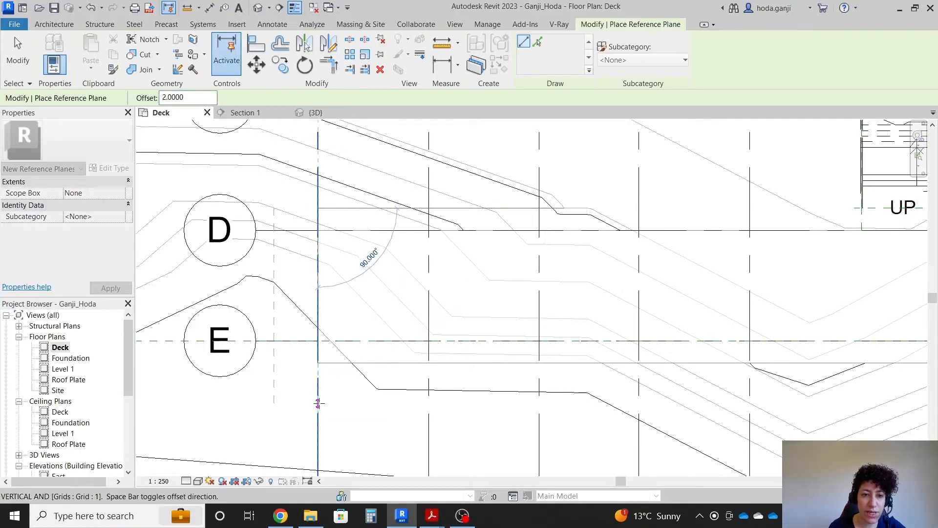
left_click(318, 403)
key("Escape")
scroll(342, 313, "up", 1)
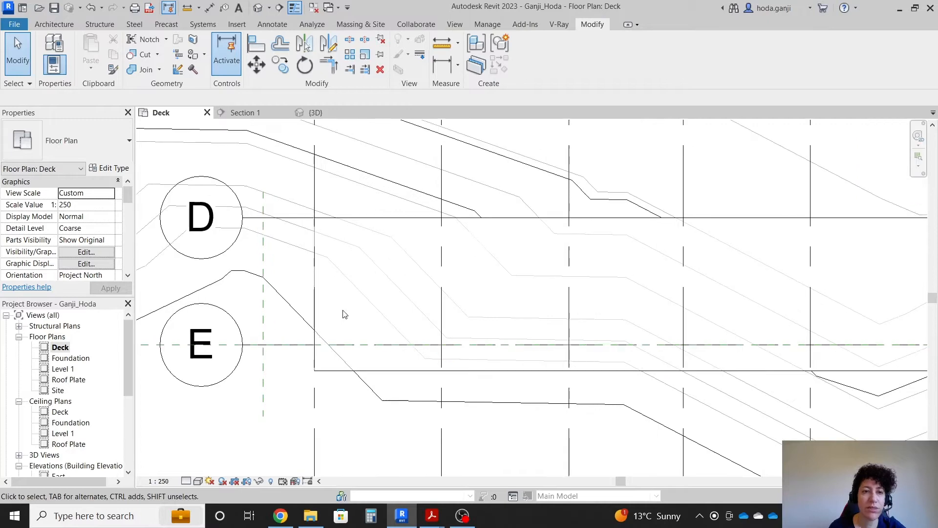
- Begin a Generic 300mm floor on the Deck level and sketch its curved end between the mass corners on grid 1, tangent to the reference plane
left_click(55, 25)
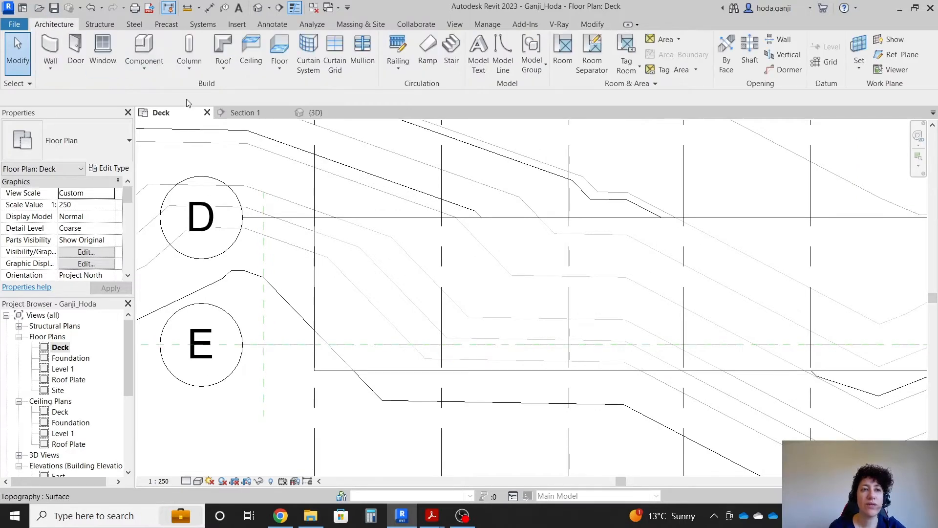
left_click(279, 74)
left_click(313, 90)
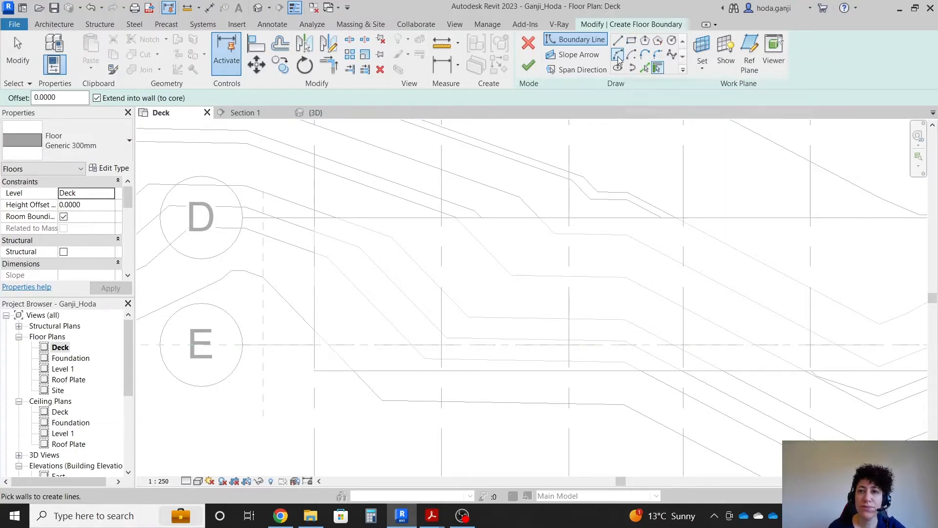
left_click(618, 43)
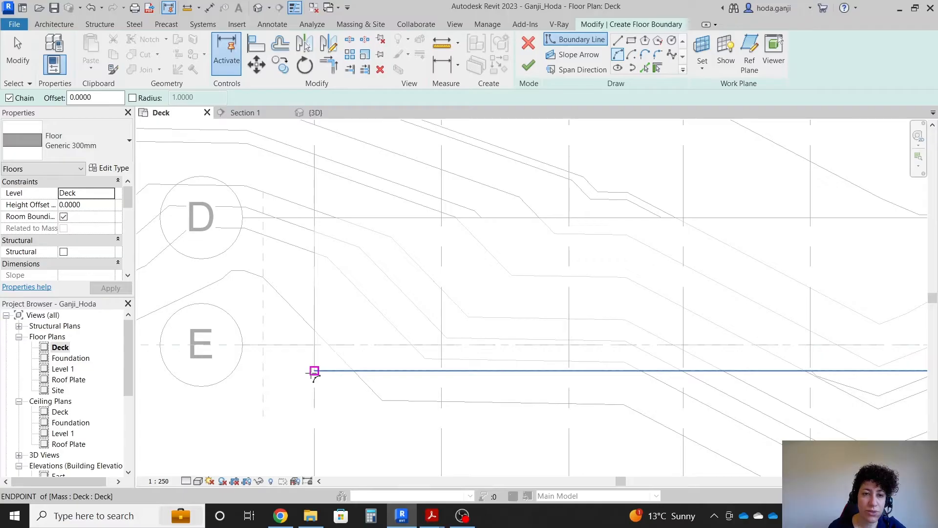
left_click(314, 372)
left_click(314, 219)
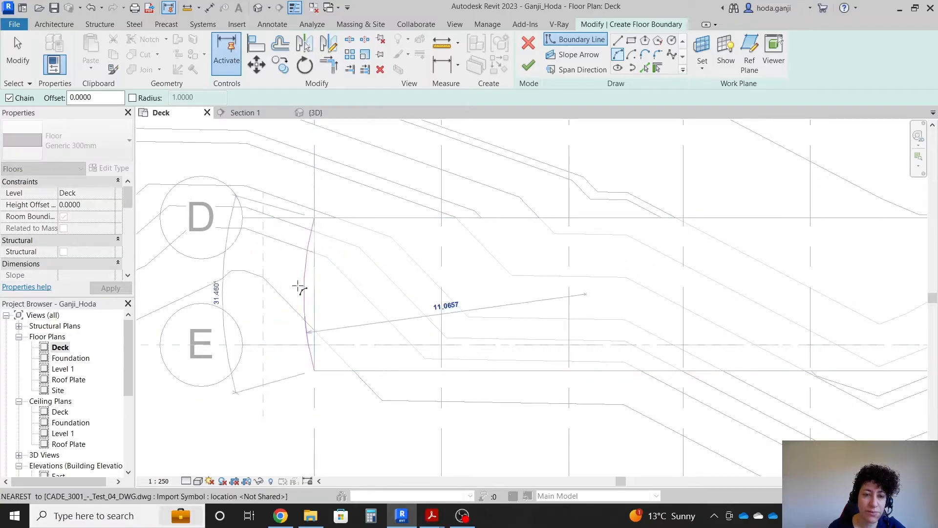
left_click(264, 287)
key("Escape")
key("Escape")
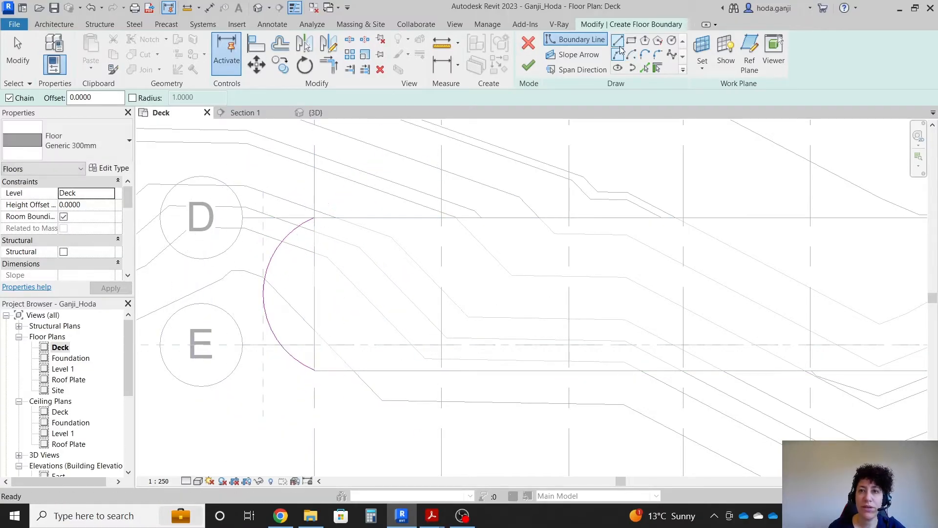
- Close the deck floor boundary with straight lines along the mass edges to grid 9 and back to the arc, and finish the floor
left_click(619, 44)
left_click(314, 218)
scroll(224, 243, "down", 3)
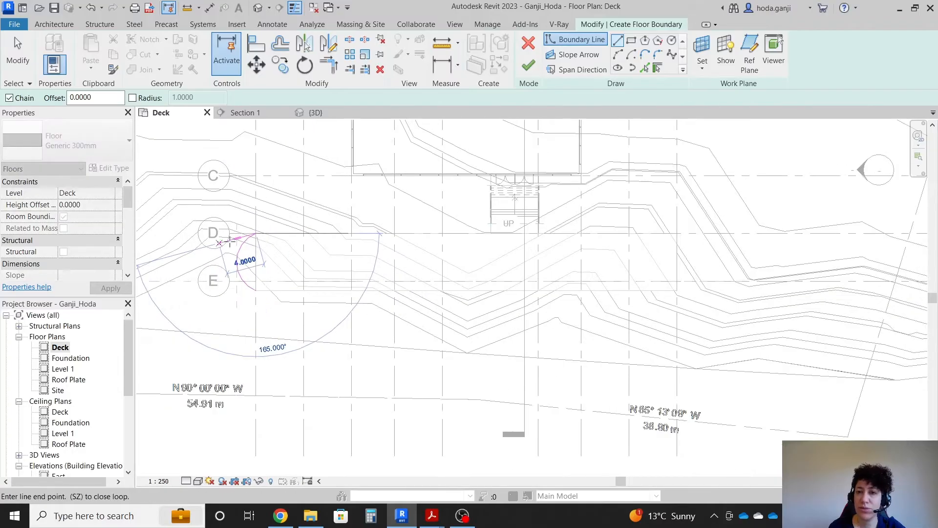
scroll(655, 219, "up", 2)
left_click(694, 244)
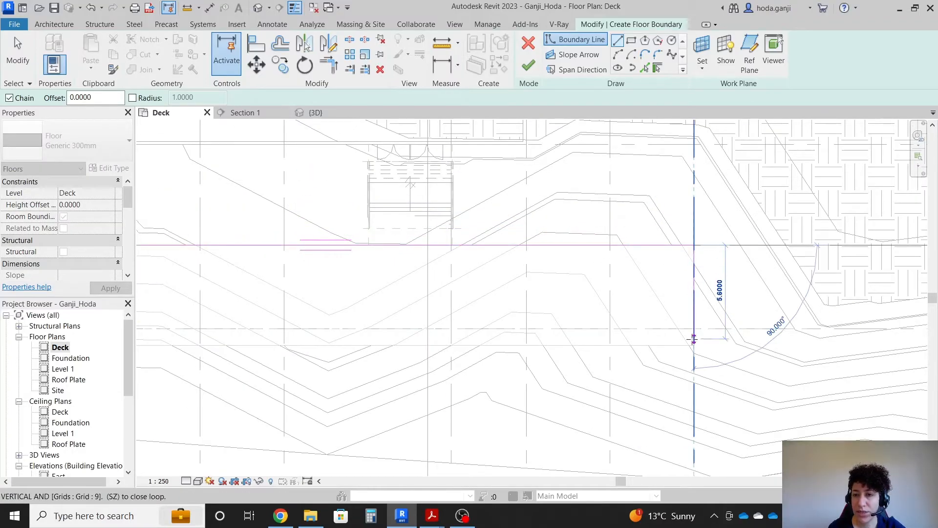
scroll(716, 306, "down", 4)
scroll(340, 323, "up", 7)
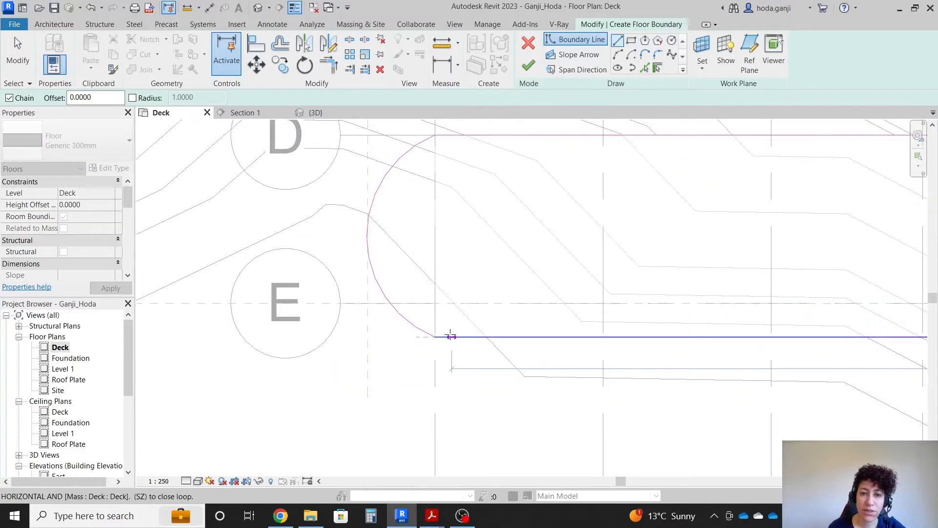
left_click(435, 336)
scroll(344, 228, "down", 2)
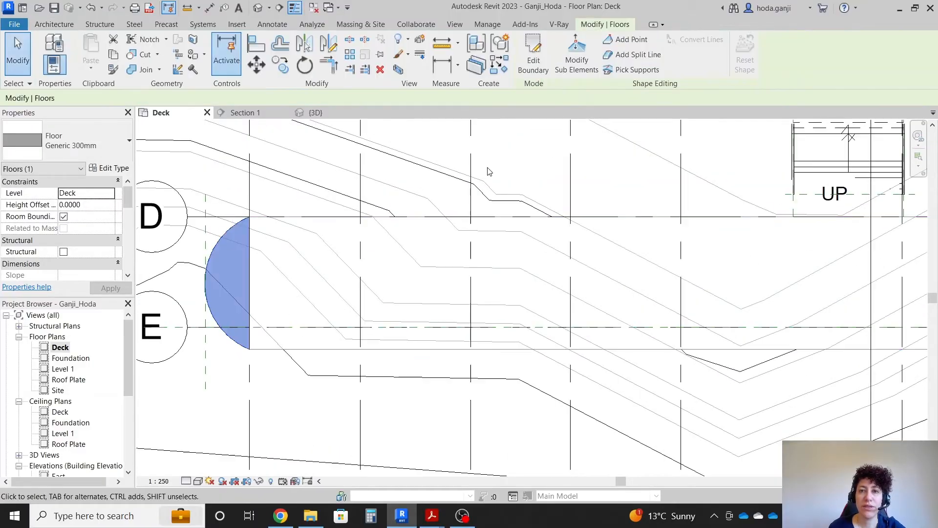
left_click(418, 254)
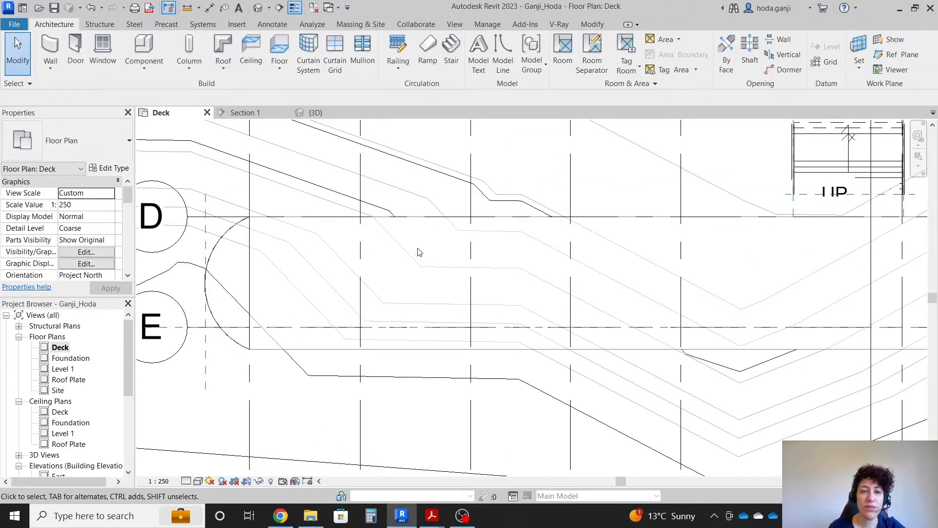
- Examine the deck floor in the 3D view where it meets the terrain and the connecting stair
left_click(259, 8)
scroll(478, 262, "down", 3)
scroll(447, 434, "down", 1)
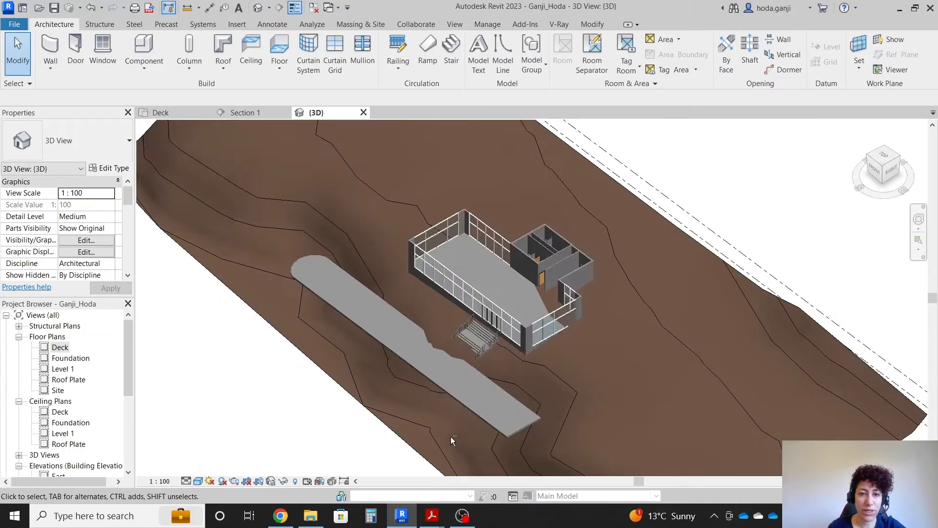
middle_click_drag(451, 435, 492, 396, "shift")
scroll(486, 333, "up", 3)
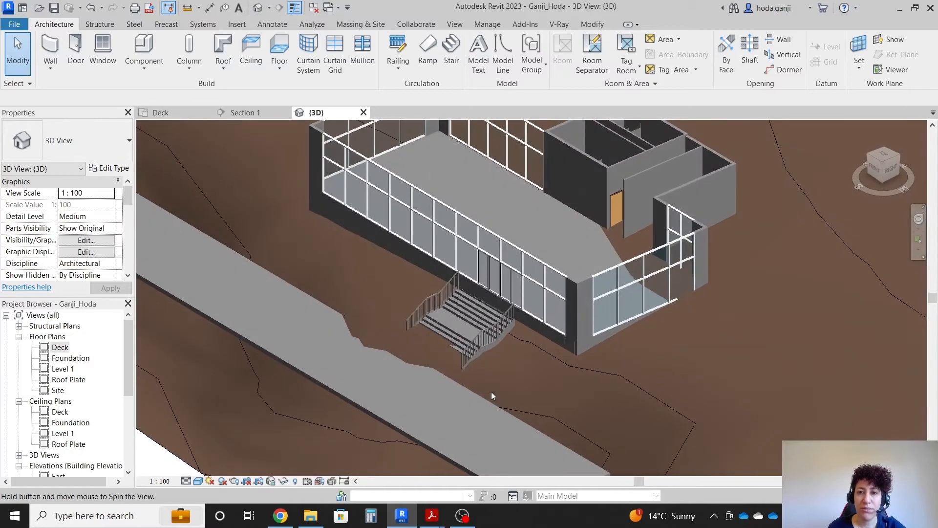
scroll(490, 296, "up", 1)
scroll(498, 298, "down", 2)
scroll(623, 343, "up", 1)
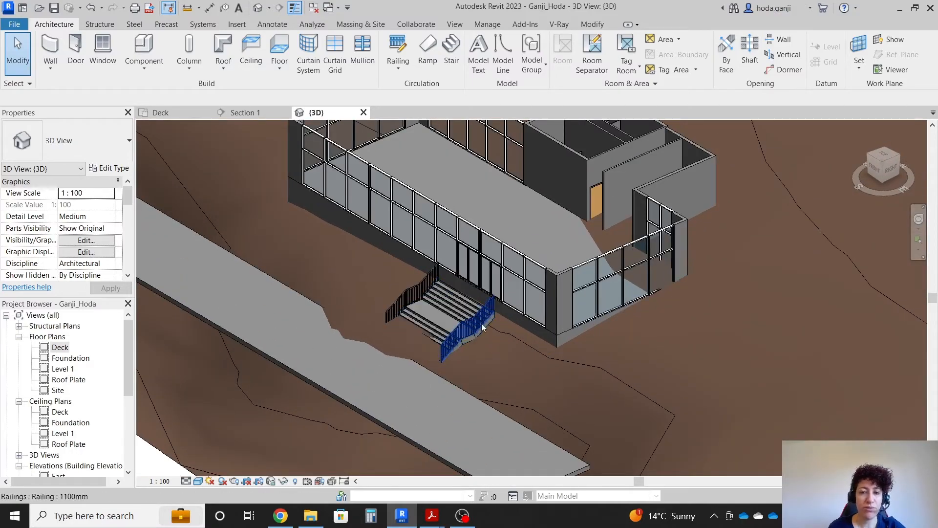
scroll(482, 326, "down", 3)
middle_click_drag(471, 314, 337, 294, "shift")
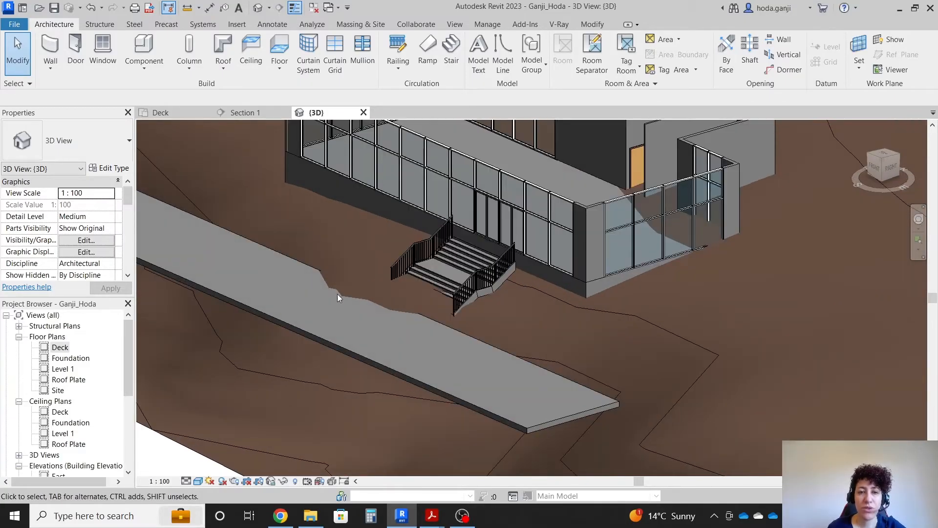
left_click(392, 297)
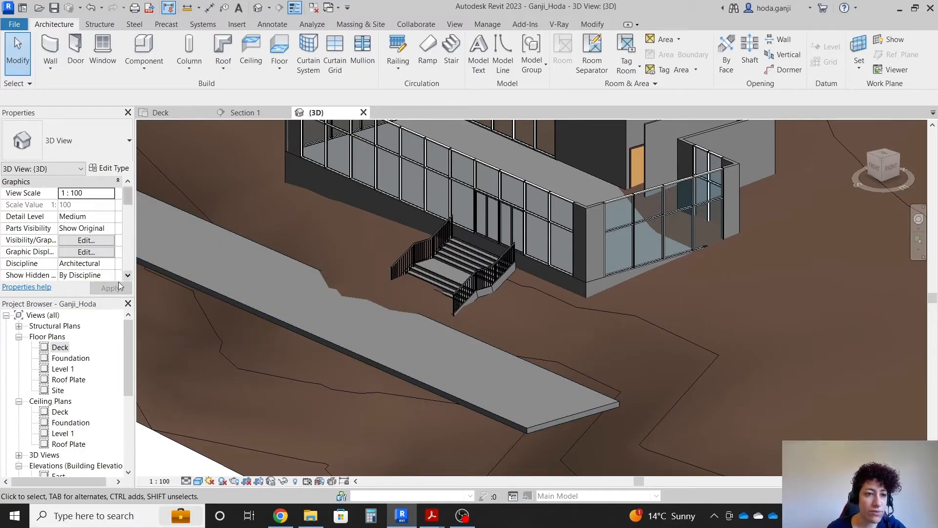
- Examine the lodge floor against the terrain in the Level 1 plan and Section 1, and review the Level 1 plan's underlay and extents settings
double_click(63, 368)
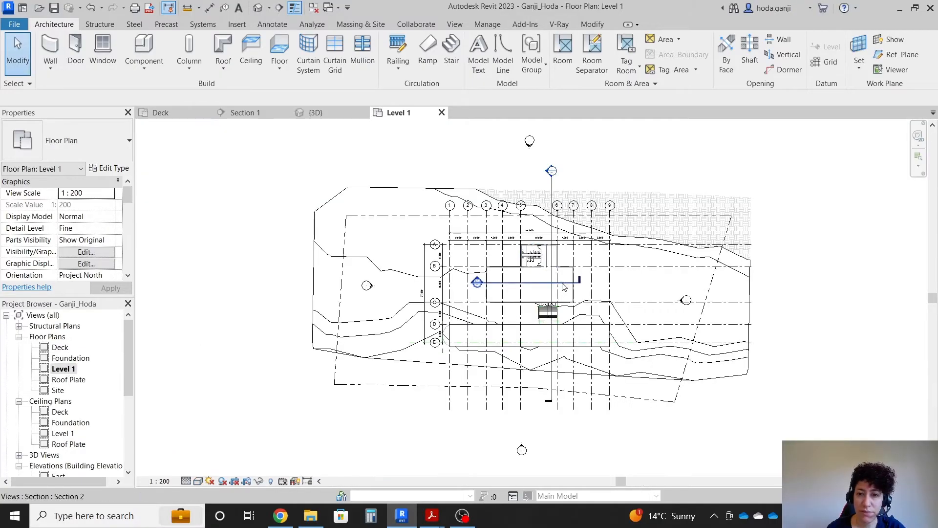
scroll(547, 293, "up", 4)
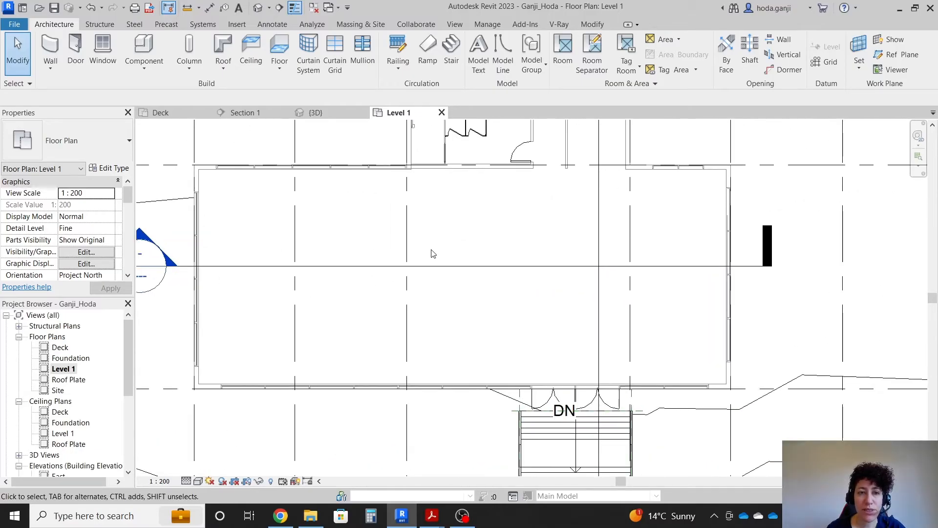
scroll(266, 255, "up", 1)
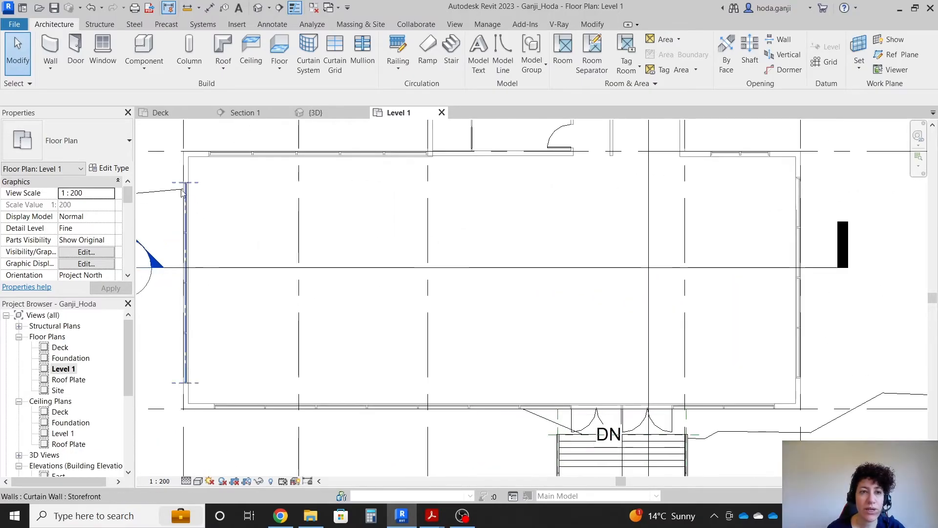
left_click(241, 112)
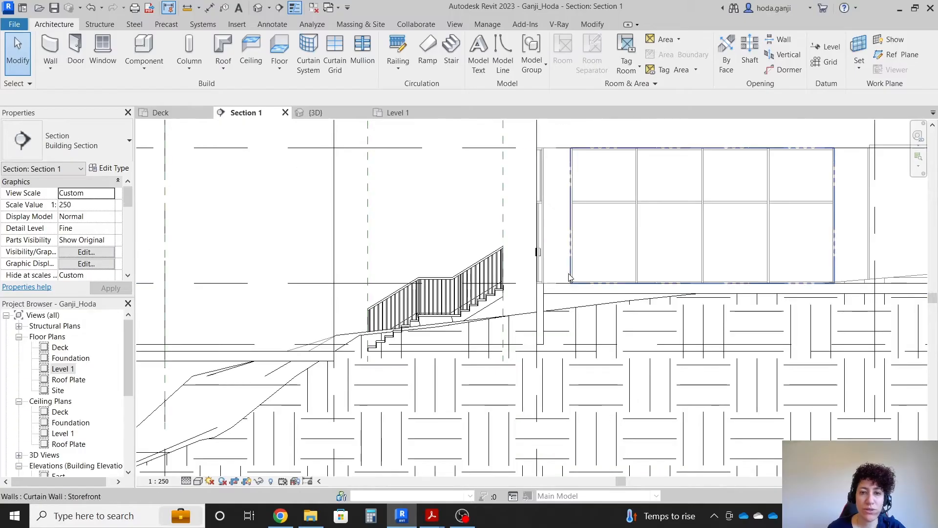
scroll(560, 311, "up", 5)
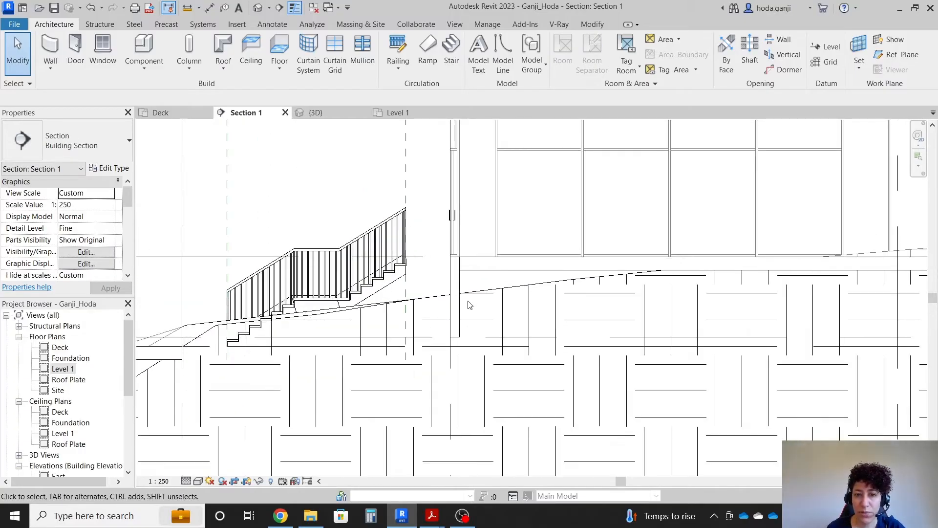
scroll(433, 303, "down", 2)
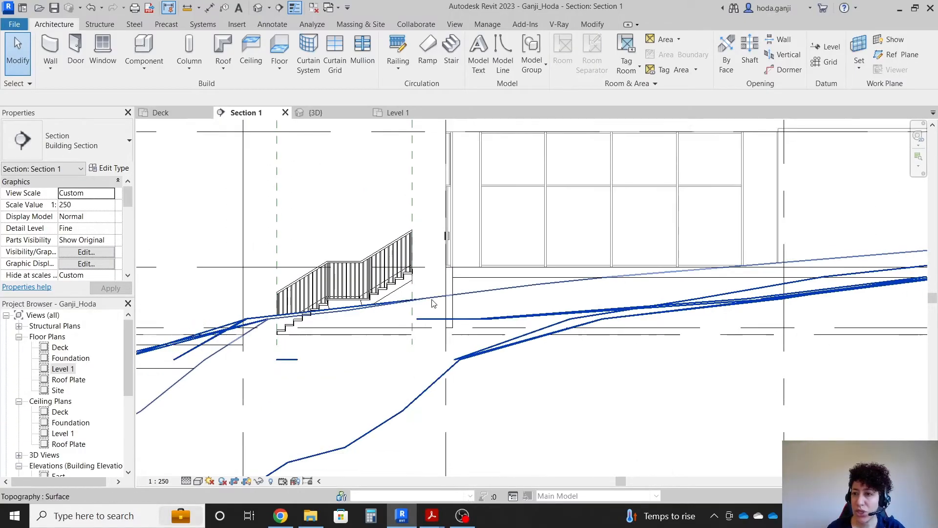
scroll(433, 303, "down", 1)
scroll(787, 274, "up", 2)
scroll(787, 274, "down", 1)
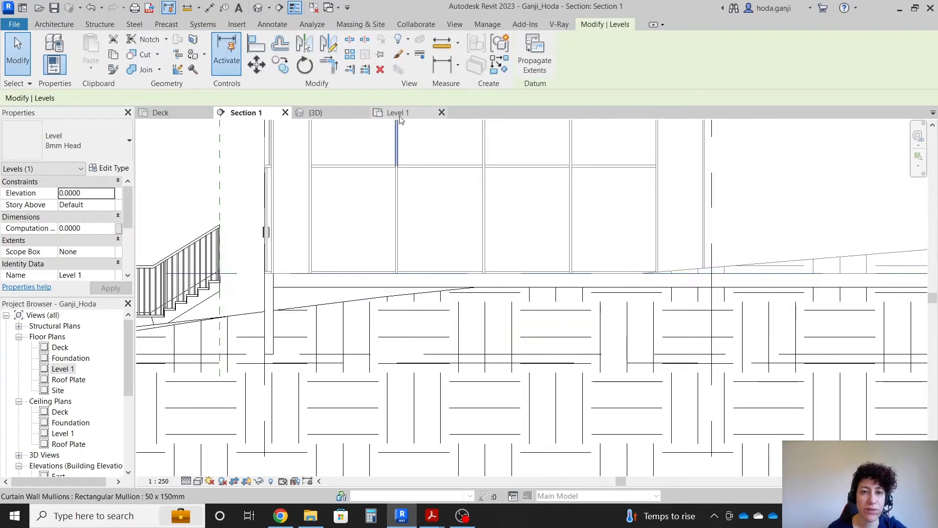
left_click(398, 112)
scroll(76, 216, "down", 5)
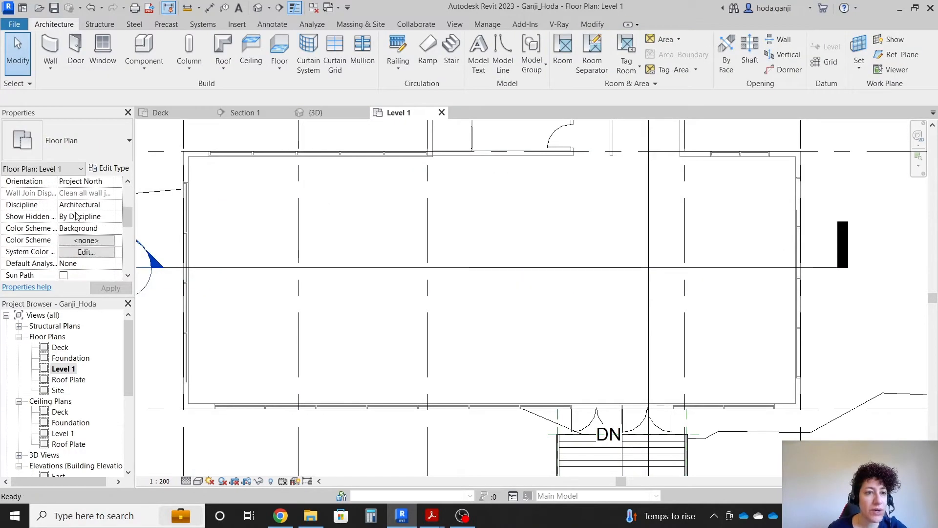
scroll(90, 221, "down", 3)
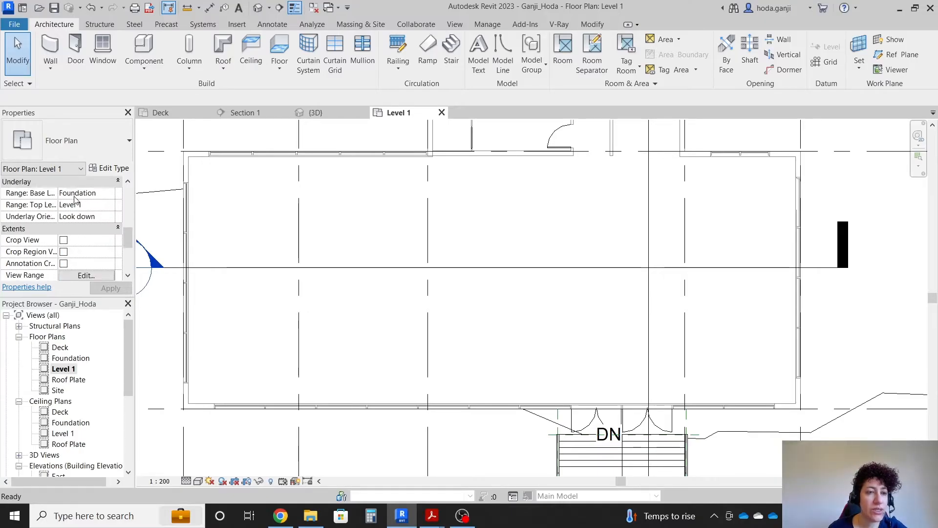
scroll(424, 267, "down", 1)
scroll(230, 189, "up", 1)
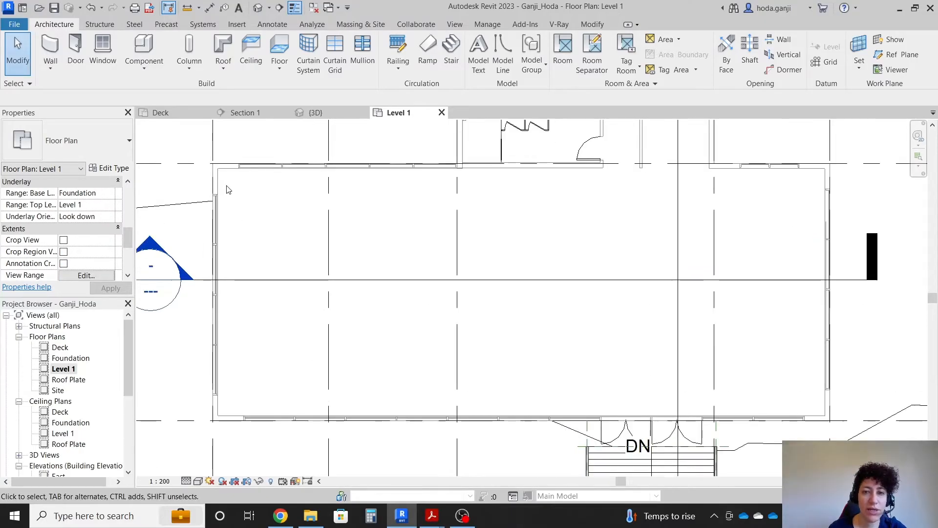
- Begin a building pad on Level 1 and set the Pad 1 type's structure thickness to 0.3 m
left_click(356, 25)
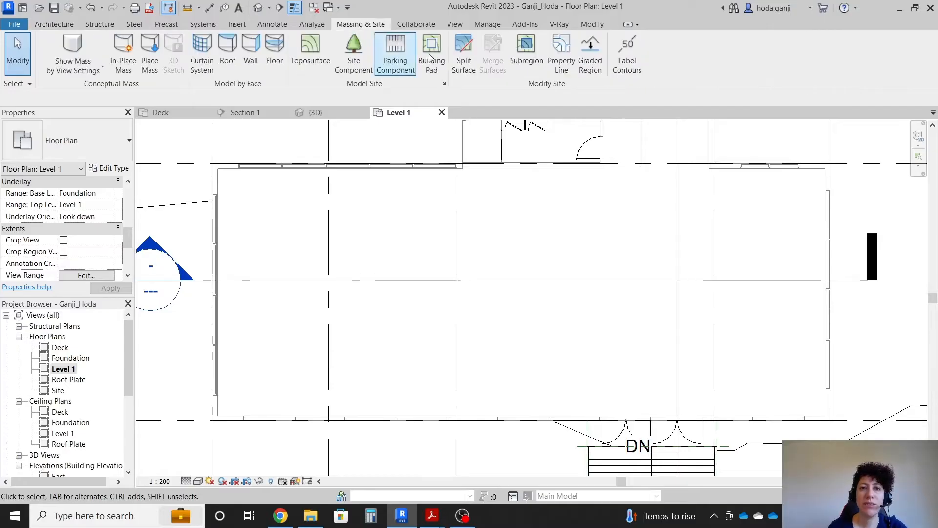
left_click(433, 57)
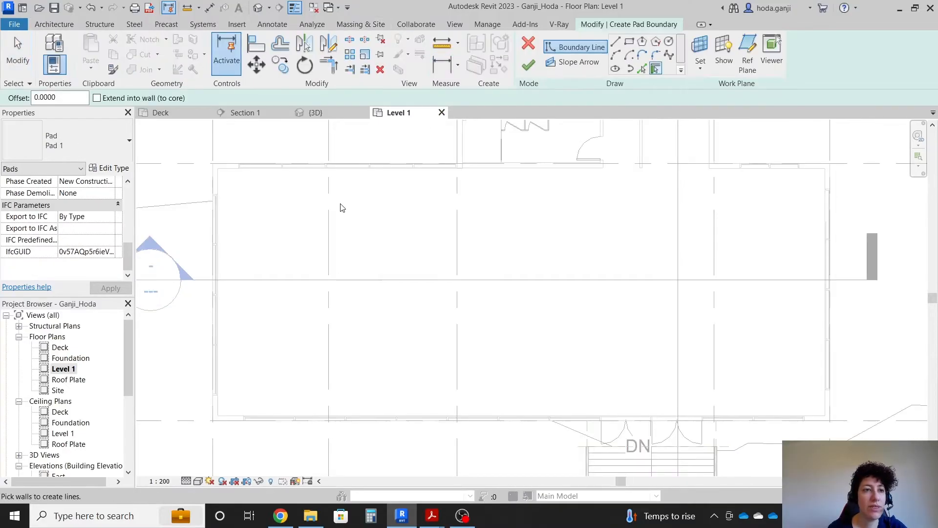
left_click(128, 169)
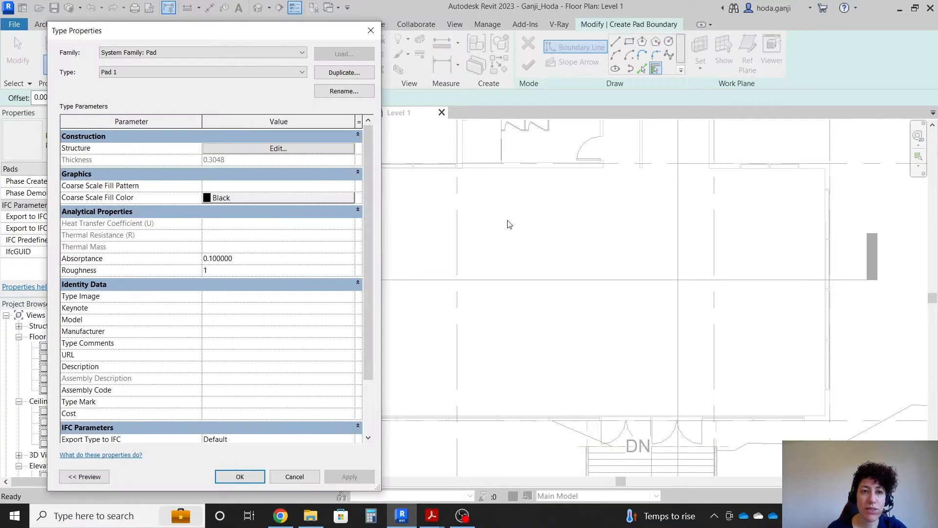
left_click(278, 149)
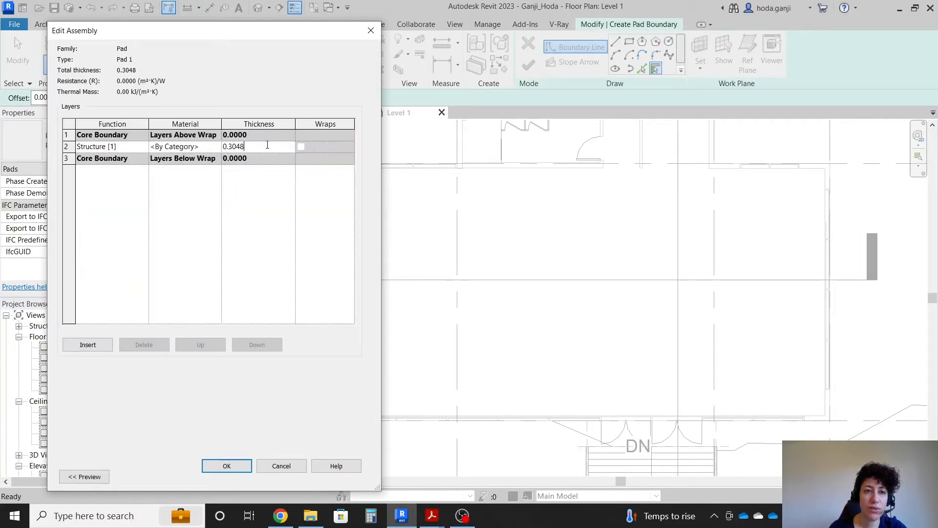
key("BackSpace")
left_click(262, 158)
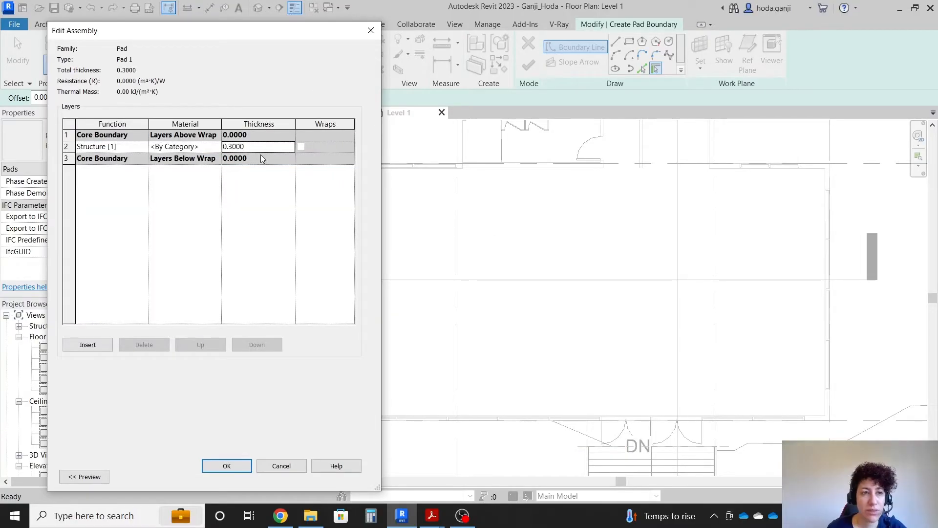
left_click(227, 466)
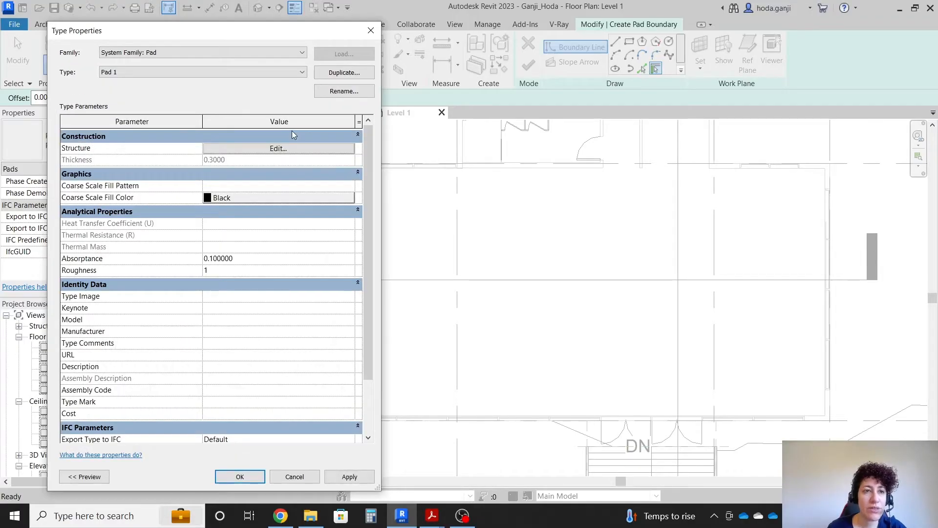
left_click(240, 476)
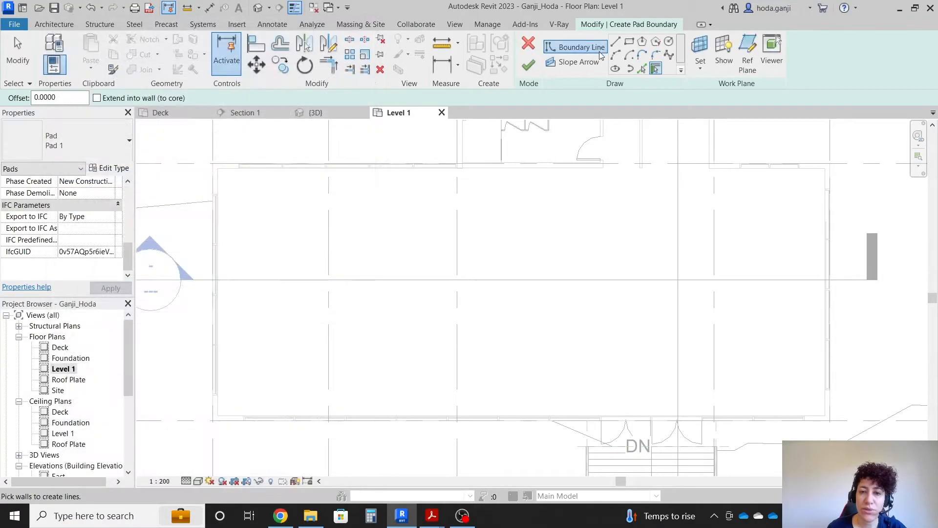
- Sketch a rectangular pad boundary along the inner wall faces of the lodge's main hall, corner to opposite corner
scroll(679, 234, "down", 1)
scroll(346, 373, "up", 2)
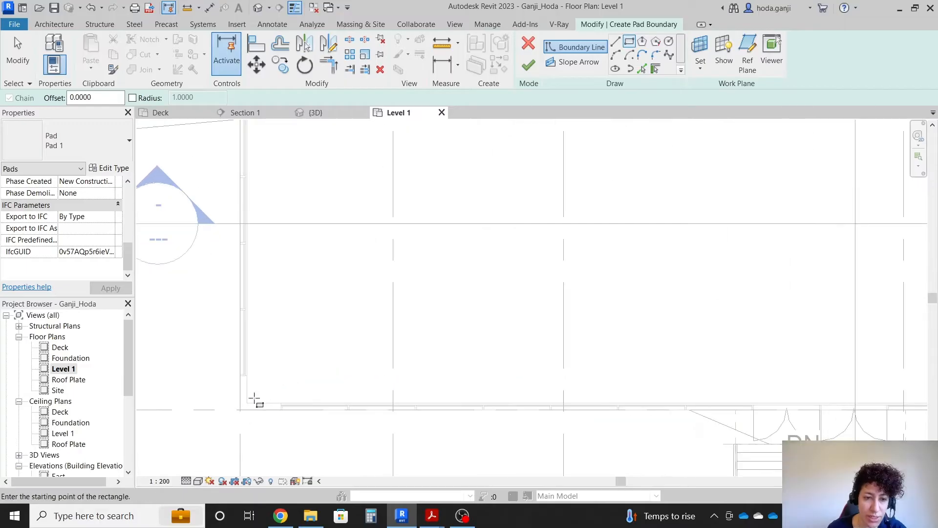
left_click(249, 401)
scroll(548, 287, "down", 2)
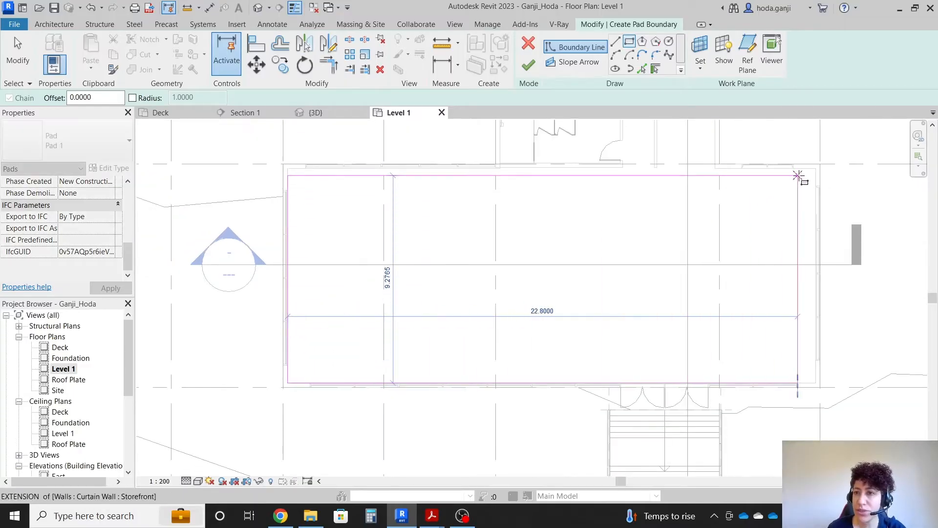
scroll(806, 171, "up", 1)
left_click(822, 163)
scroll(329, 386, "down", 2)
scroll(404, 130, "up", 2)
- Add three boundary lines around the washroom wing's inner wall faces, 9.6 m wide, back to the main rectangle
left_click(615, 41)
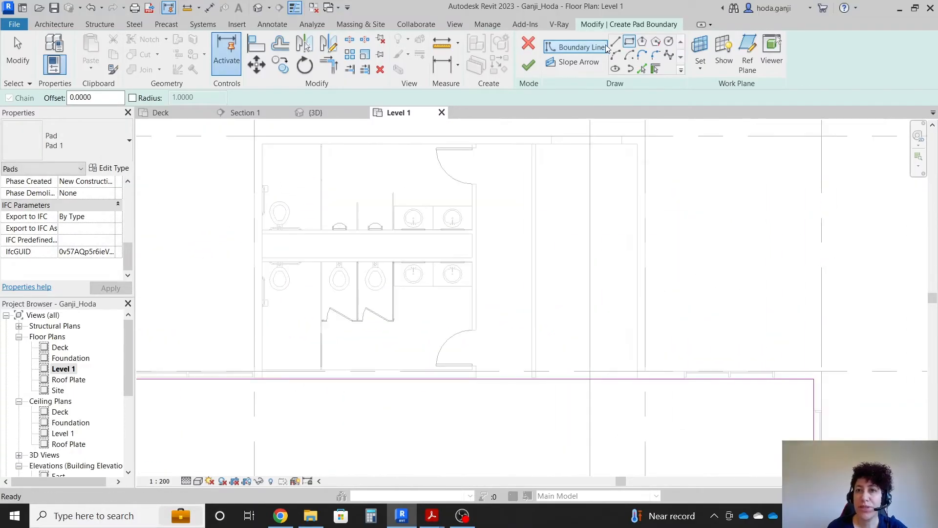
left_click(637, 379)
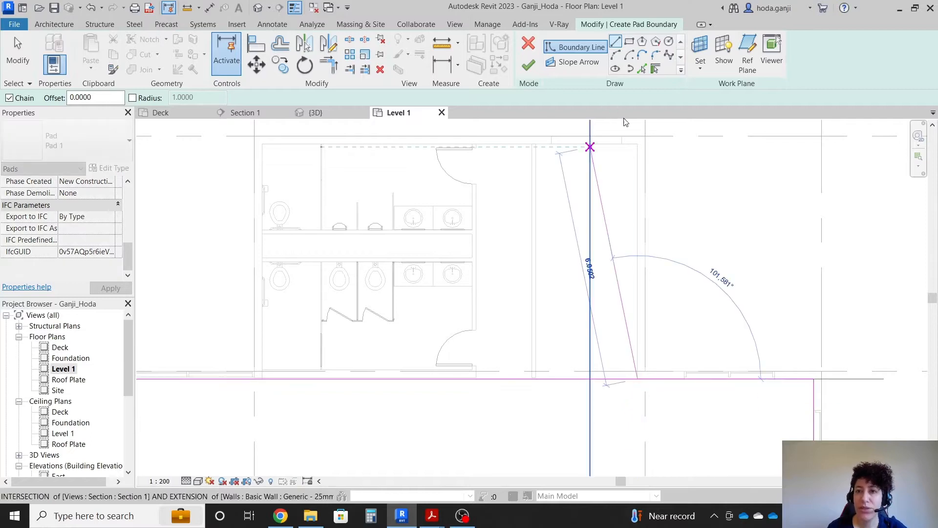
left_click(637, 144)
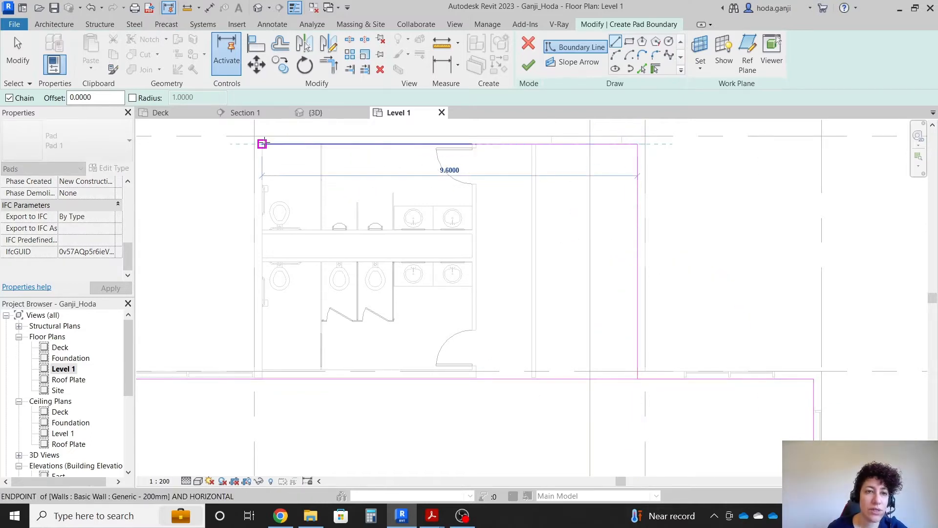
left_click(262, 144)
left_click(261, 379)
left_click(270, 370)
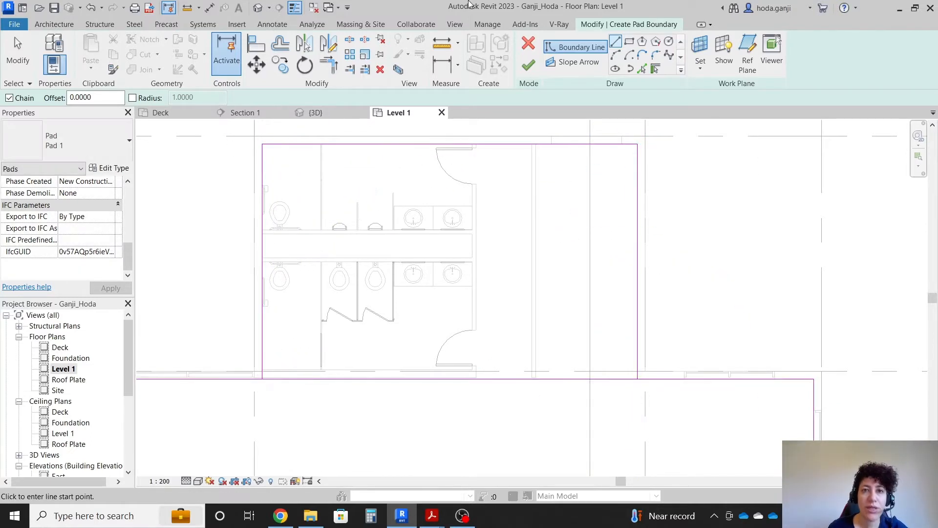
- Trim the pad boundary where the washroom wing meets the main hall into one continuous outline and finish the pad
left_click(351, 40)
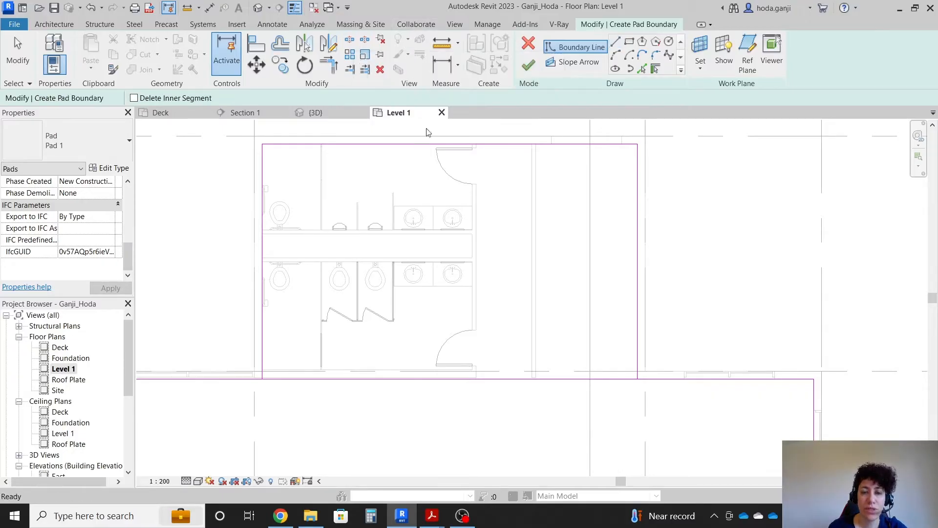
left_click(335, 65)
left_click(267, 344)
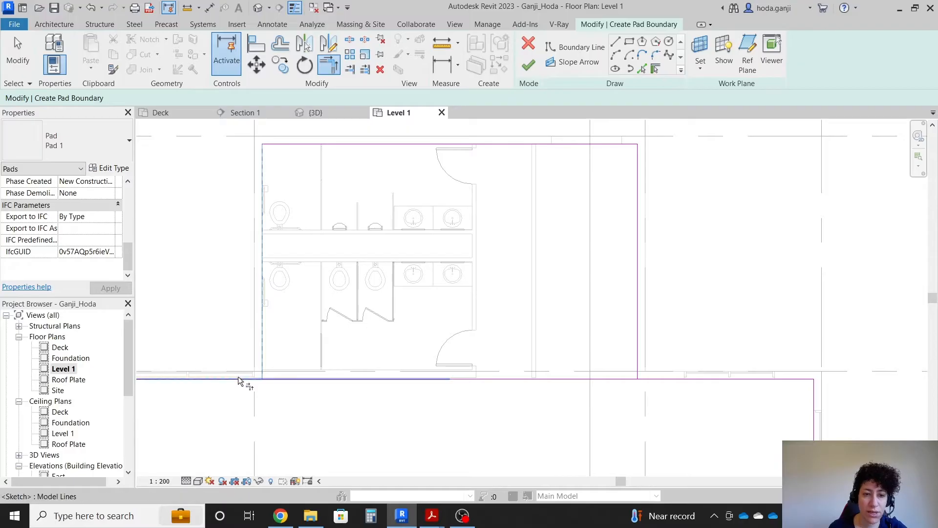
left_click(239, 376)
scroll(588, 195, "down", 3)
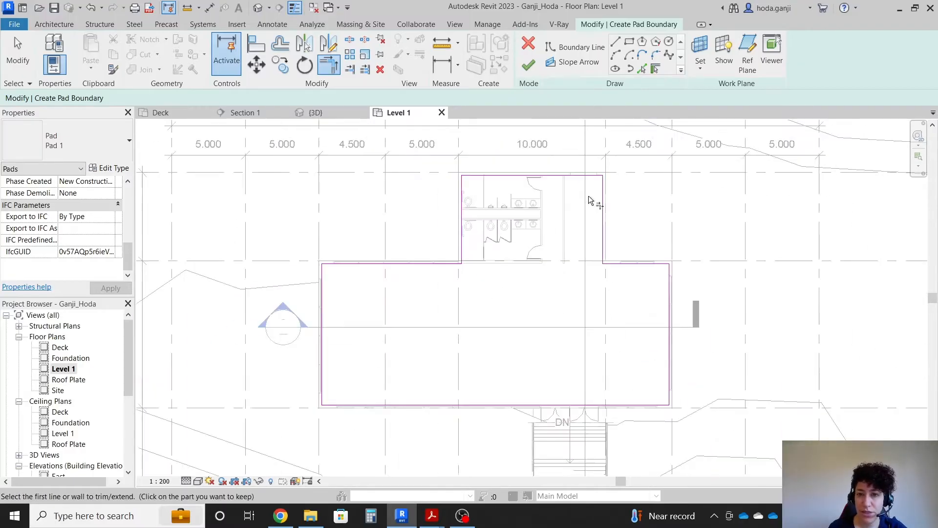
scroll(520, 272, "up", 1)
key("Escape")
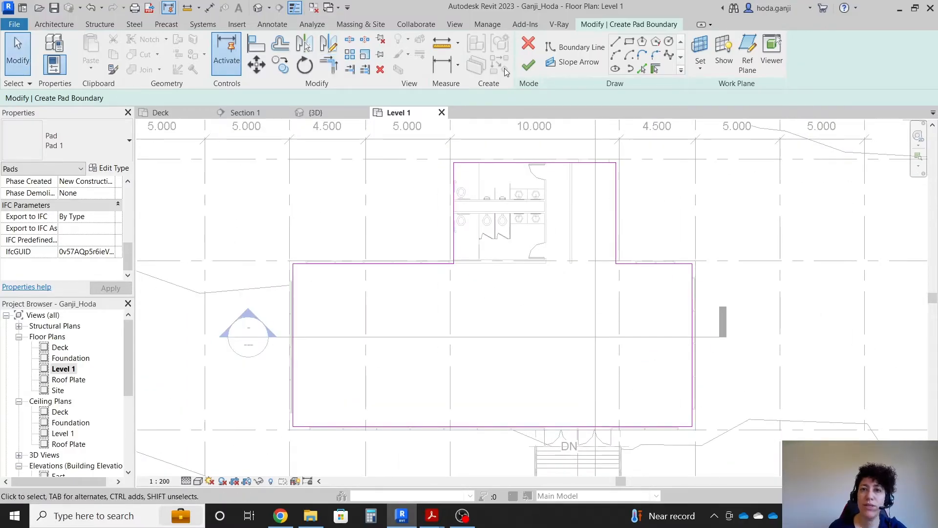
left_click(529, 73)
- Open Section 1 from the Level 1 plan and set the lodge pad's height offset from level to -0.3
scroll(508, 278, "down", 4)
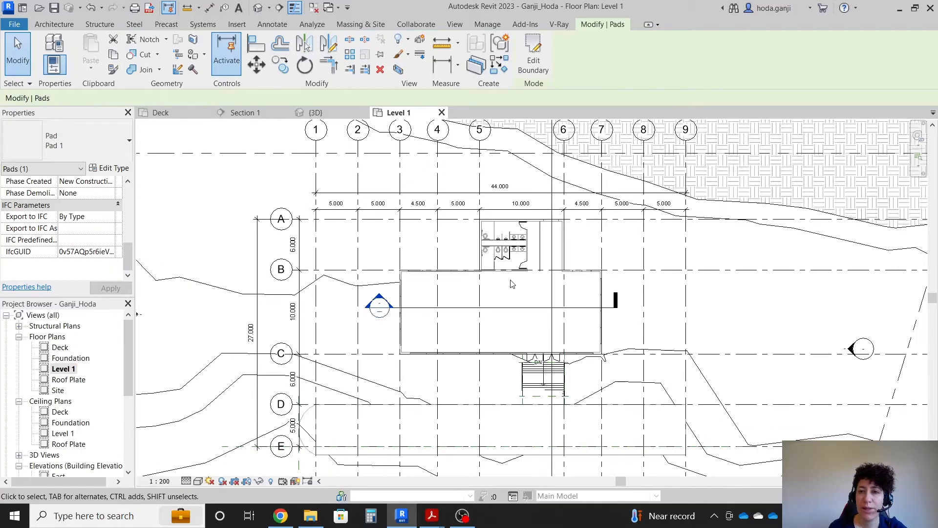
scroll(515, 184, "up", 3)
key("Escape")
double_click(520, 175)
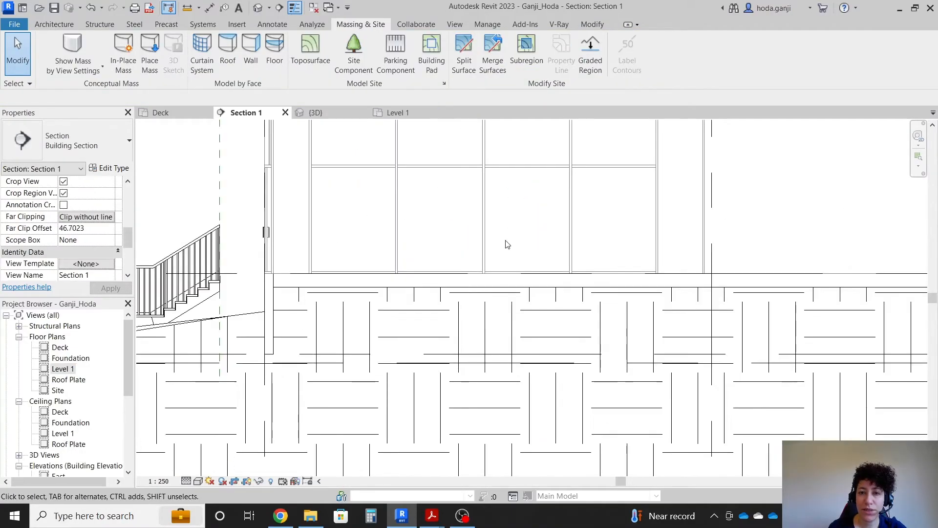
left_click(430, 275)
scroll(410, 276, "up", 2)
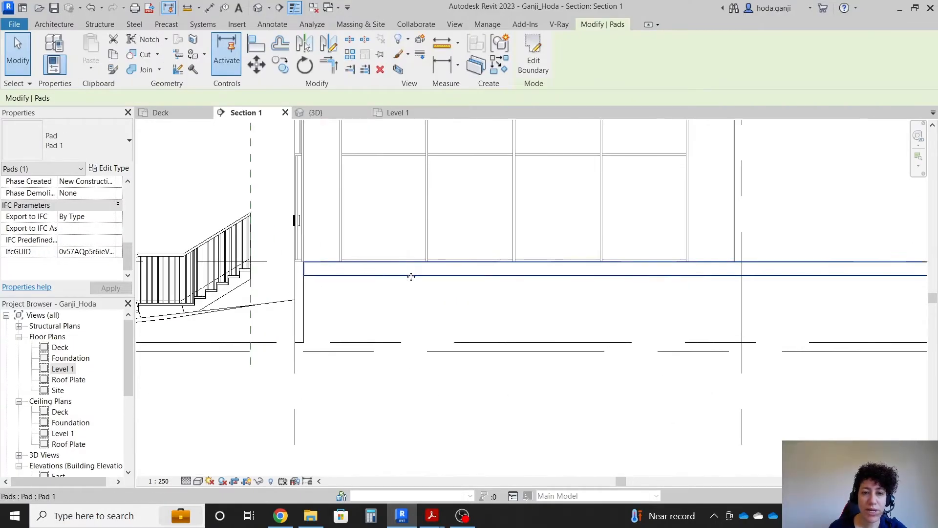
scroll(102, 207, "up", 5)
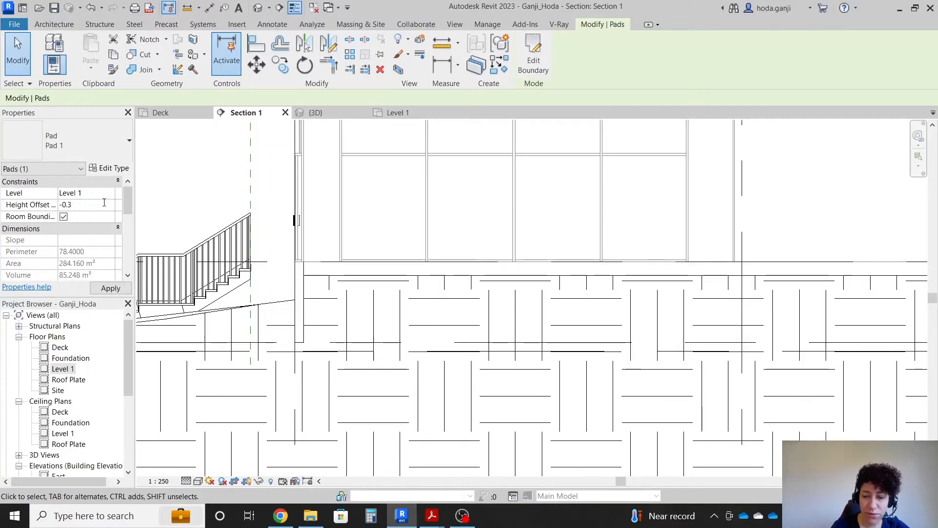
left_click(112, 289)
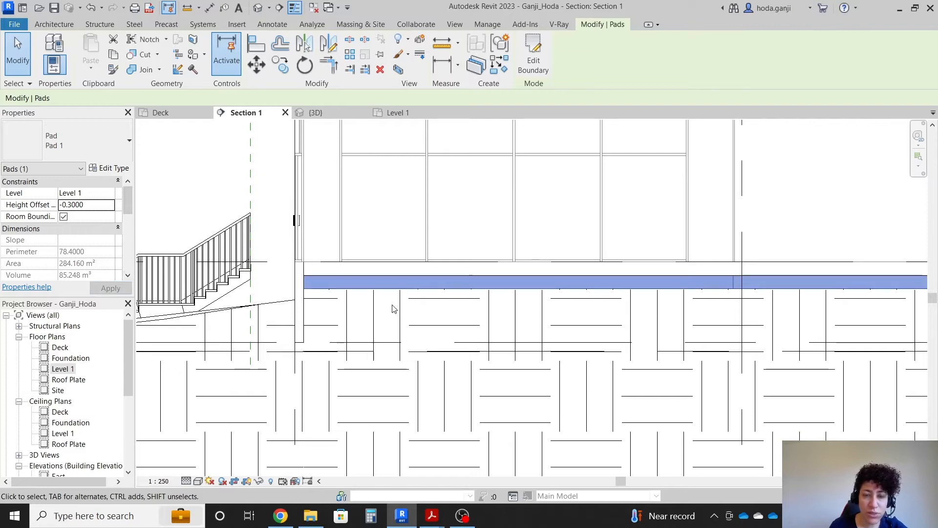
key("Escape")
scroll(379, 306, "down", 3)
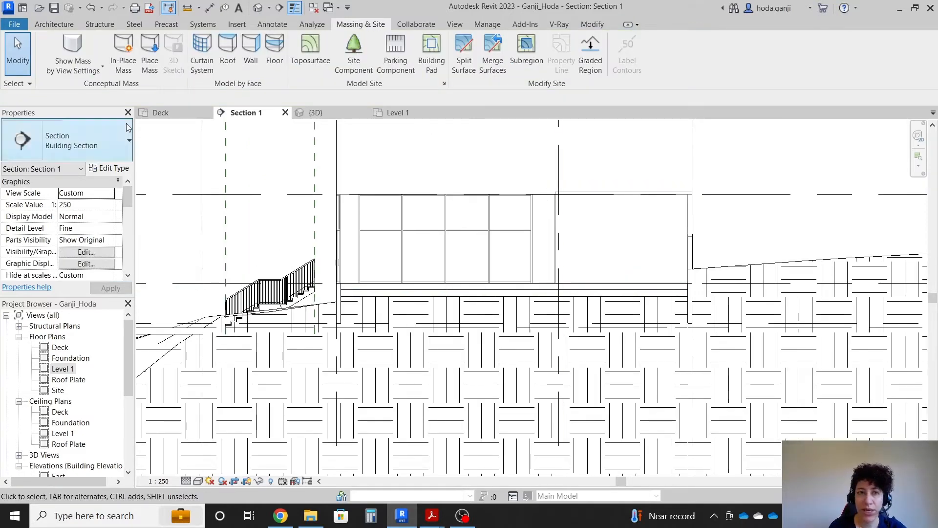
- Examine the lodge, its stair and the deck against the terrain in the 3D view
left_click(257, 8)
scroll(510, 264, "down", 3)
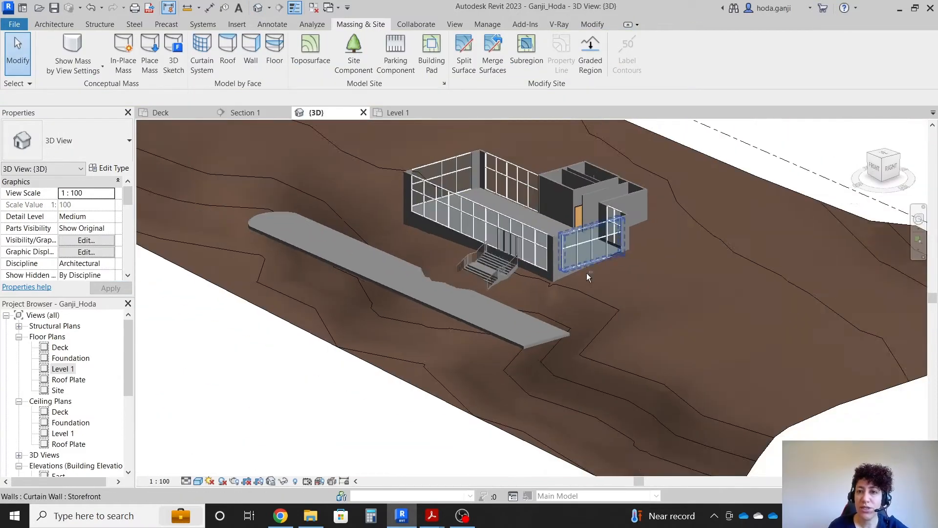
middle_click_drag(586, 274, 505, 189, "shift")
scroll(600, 257, "up", 4)
scroll(599, 257, "up", 2)
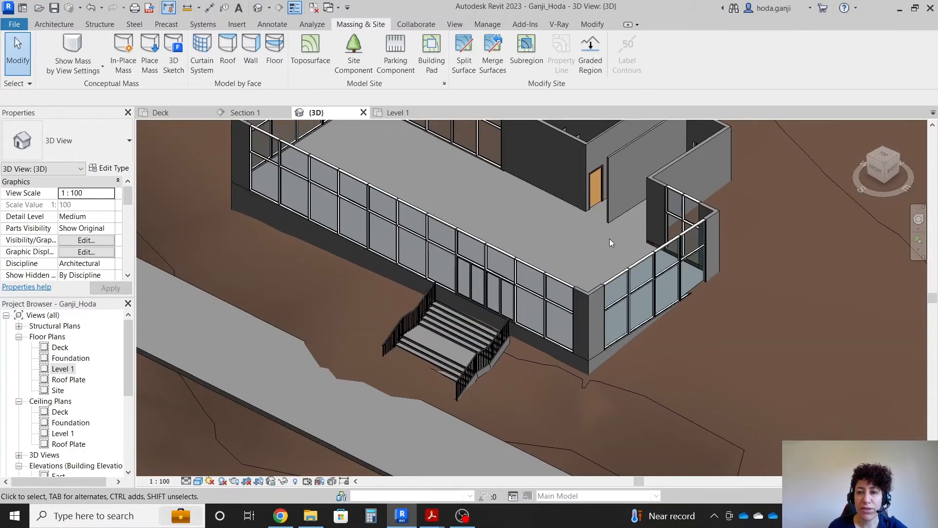
scroll(579, 213, "down", 1)
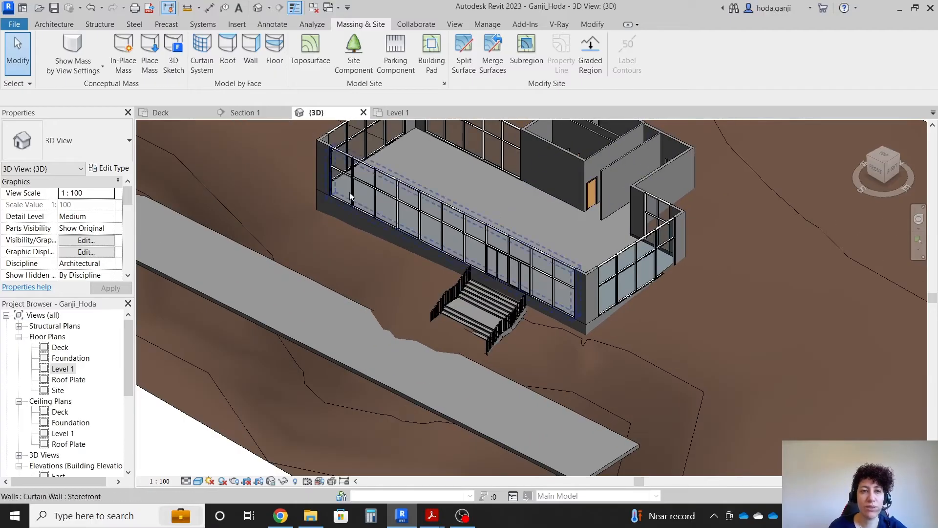
scroll(350, 192, "down", 1)
middle_click_drag(317, 299, 374, 256, "shift")
scroll(403, 444, "up", 2)
- Check the observation deck sketches in the Test_04_PRACTICE_OUTLINE PDF, and inspect the deck and stair in Revit's 3D view
mouse_move(433, 521)
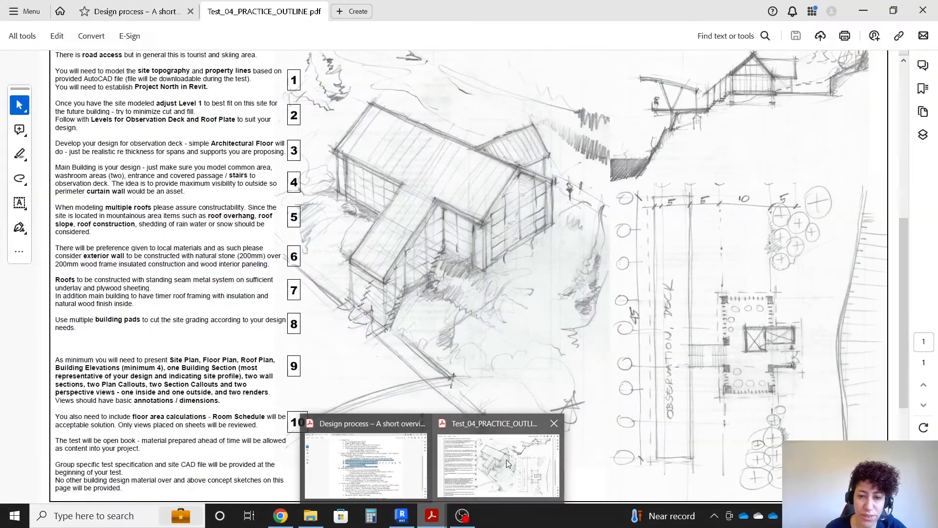
left_click(508, 464)
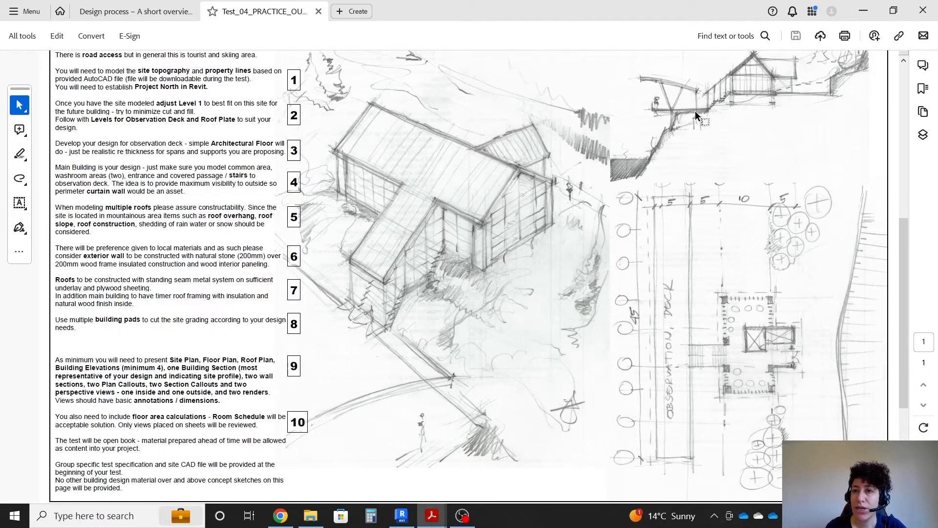
left_click(868, 16)
middle_click_drag(403, 257, 397, 342, "shift")
scroll(356, 271, "up", 2)
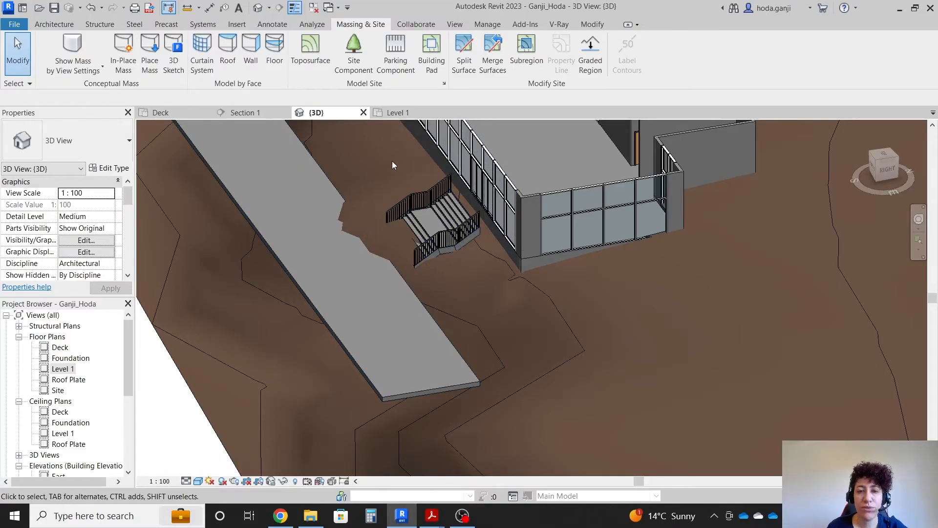
middle_click_drag(429, 220, 391, 350, "shift")
scroll(454, 230, "up", 2)
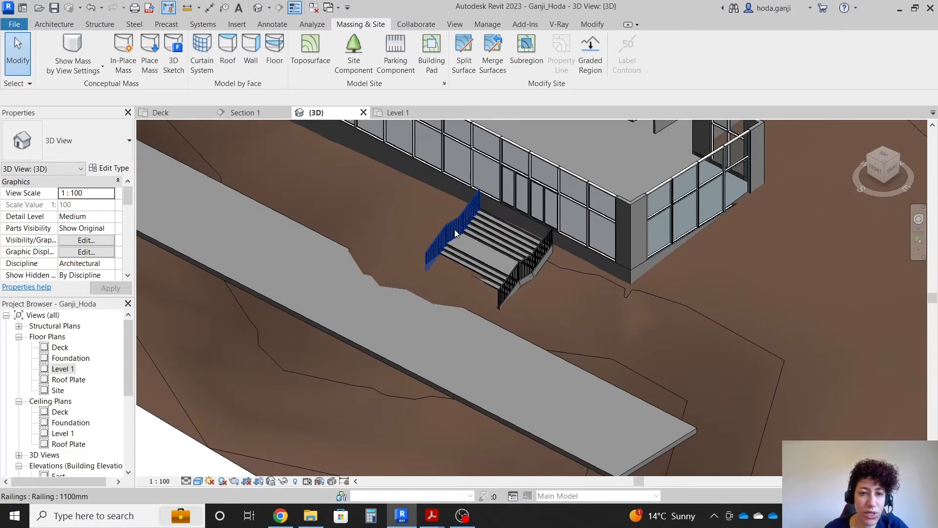
- Open the Deck floor plan, close the inactive views, and tile the plan beside the 3D view, framing the deck below the stair
double_click(60, 347)
left_click(314, 9)
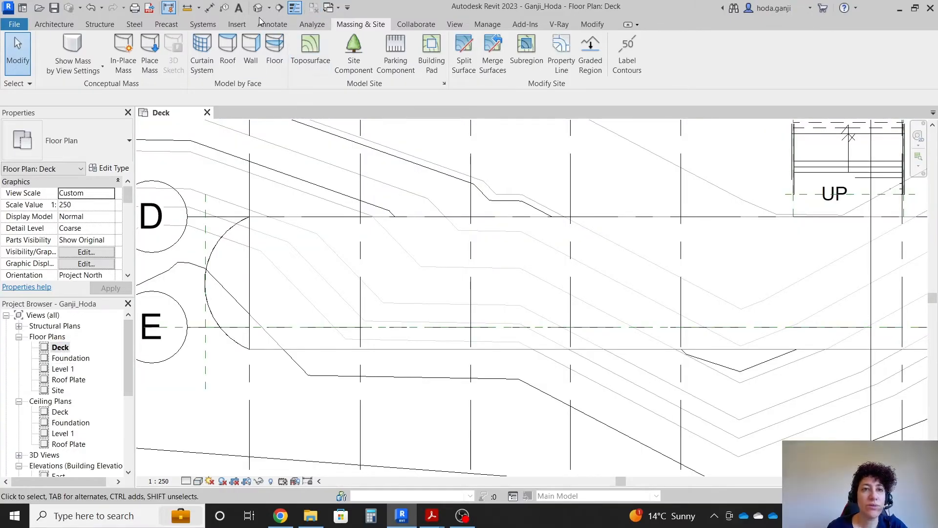
left_click(262, 9)
left_click(178, 117)
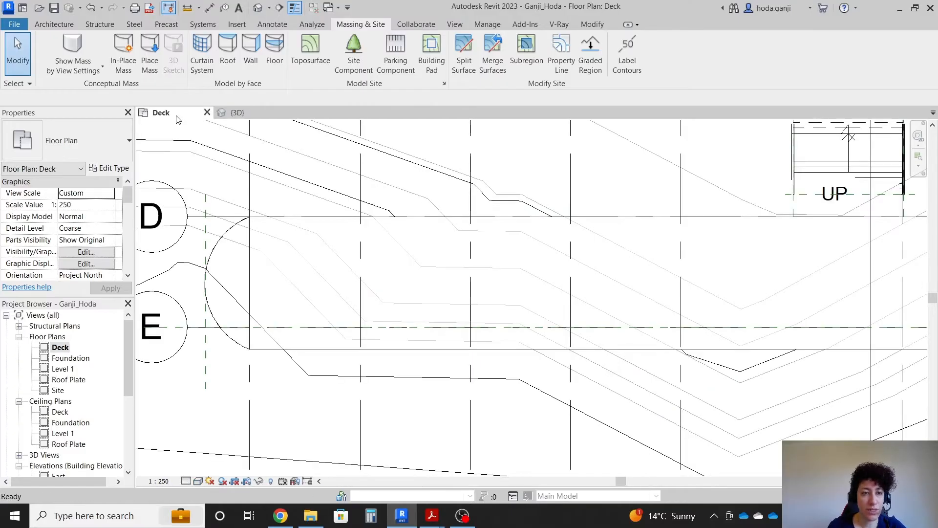
key("w")
key("t")
scroll(293, 234, "down", 5)
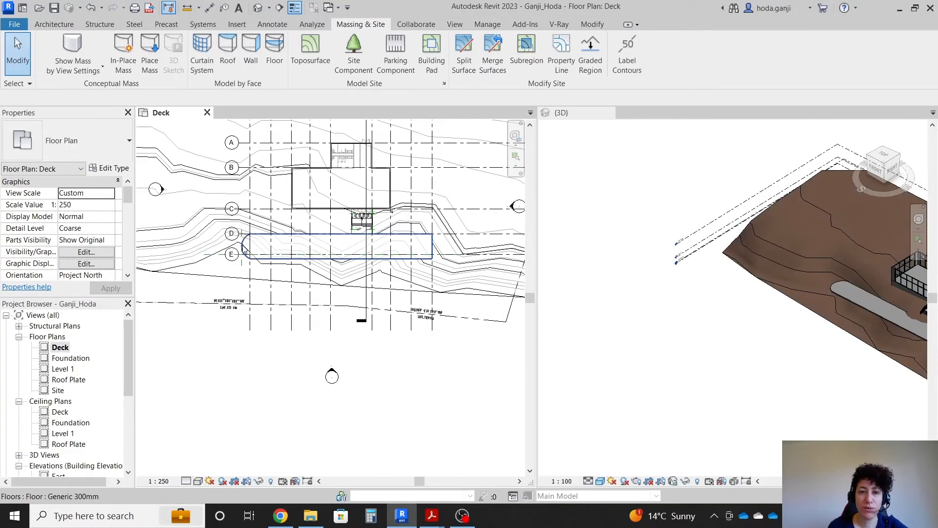
scroll(335, 239, "up", 3)
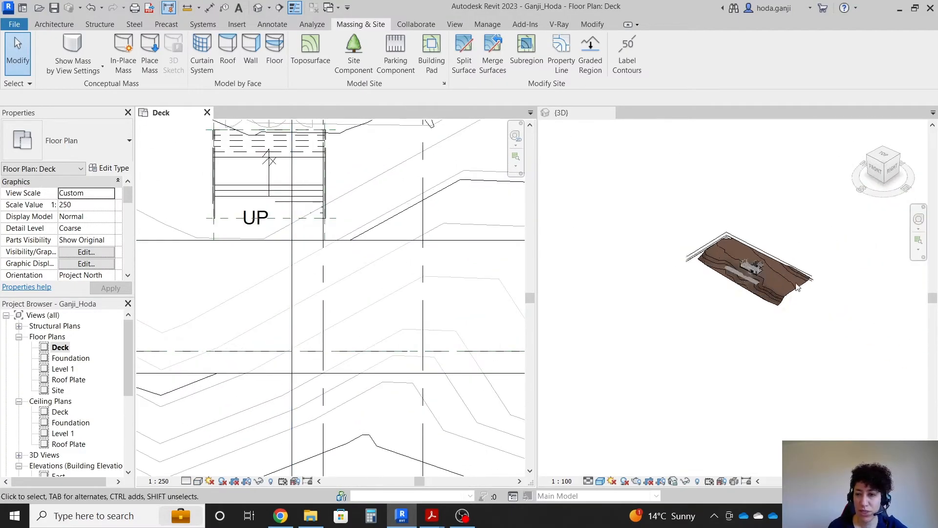
scroll(428, 297, "down", 1)
scroll(278, 316, "up", 2)
scroll(354, 295, "down", 1)
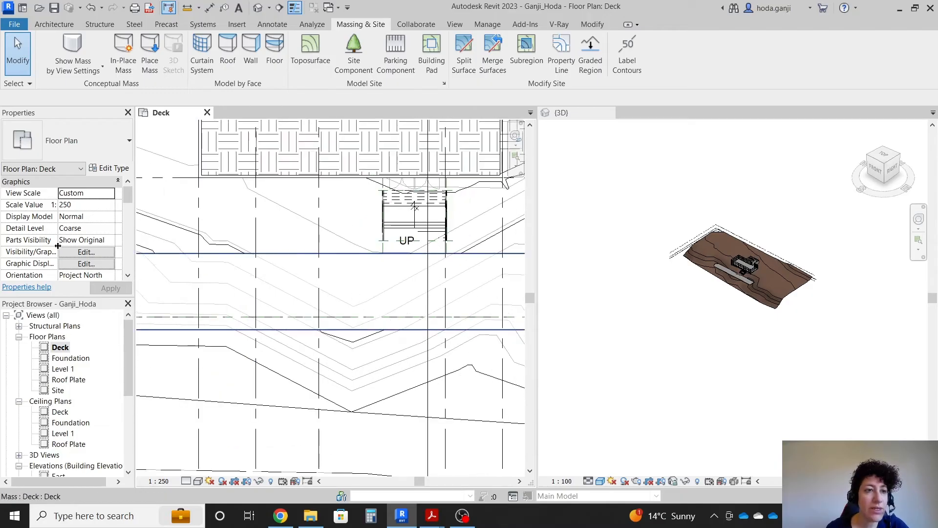
- Change the base level of the underlay range in the Deck floor plan's view properties
scroll(51, 246, "down", 2)
scroll(50, 245, "down", 4)
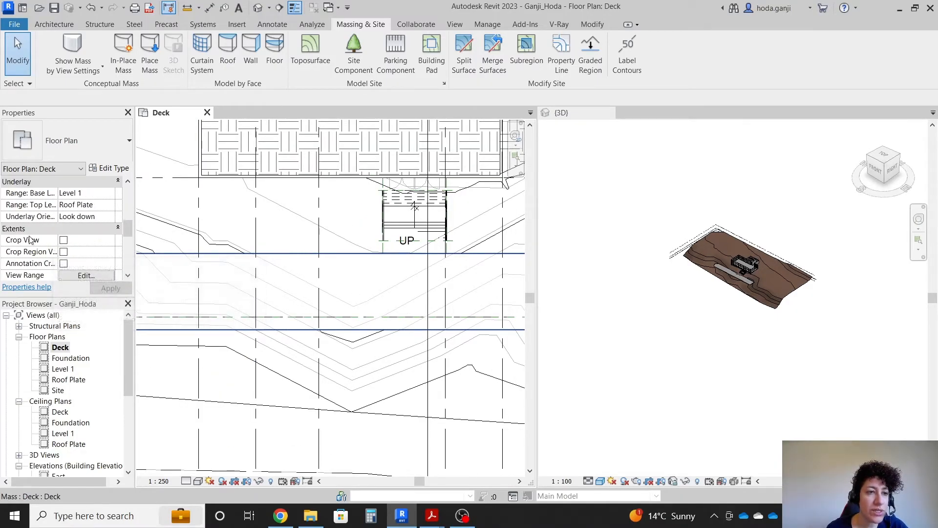
scroll(42, 226, "up", 1)
left_click(111, 229)
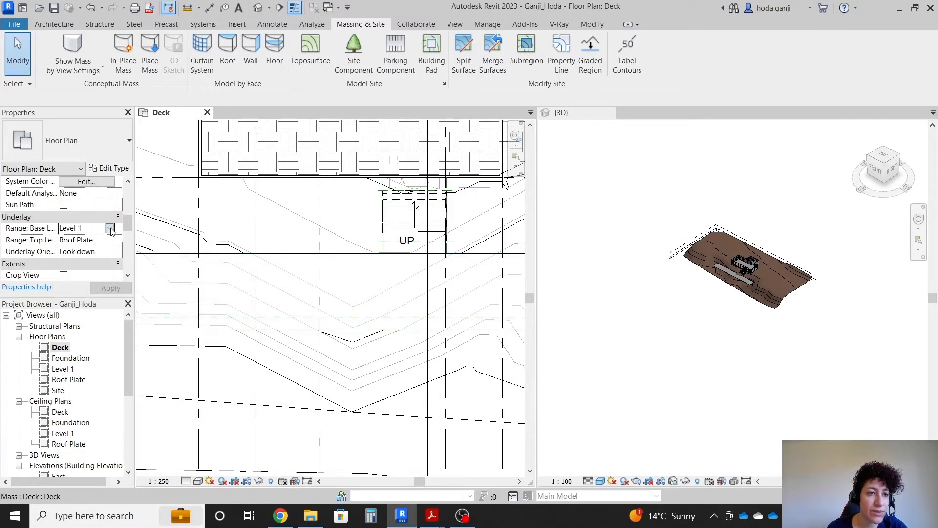
left_click(110, 228)
left_click(67, 239)
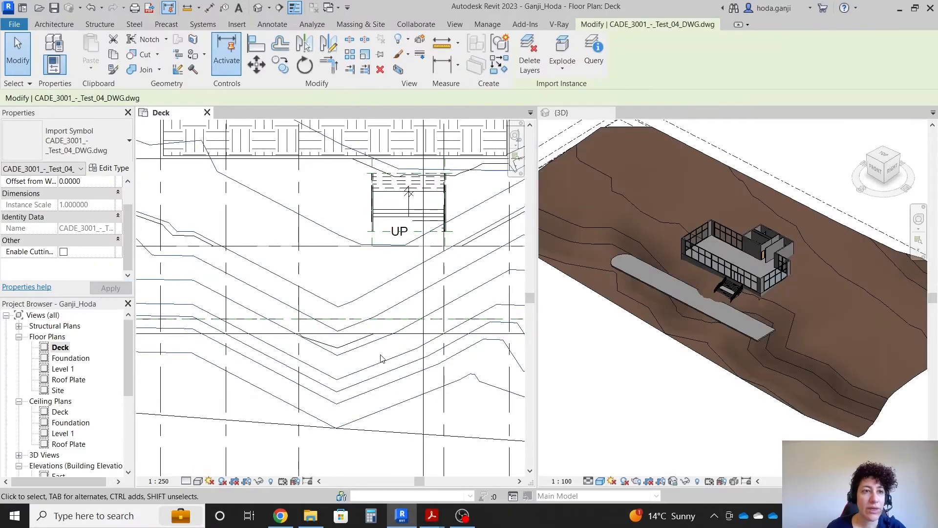
- Hide the imported CADE_3001_-_Test_04_DWG.dwg contour drawing in the Deck plan
key("Escape")
left_click(385, 382)
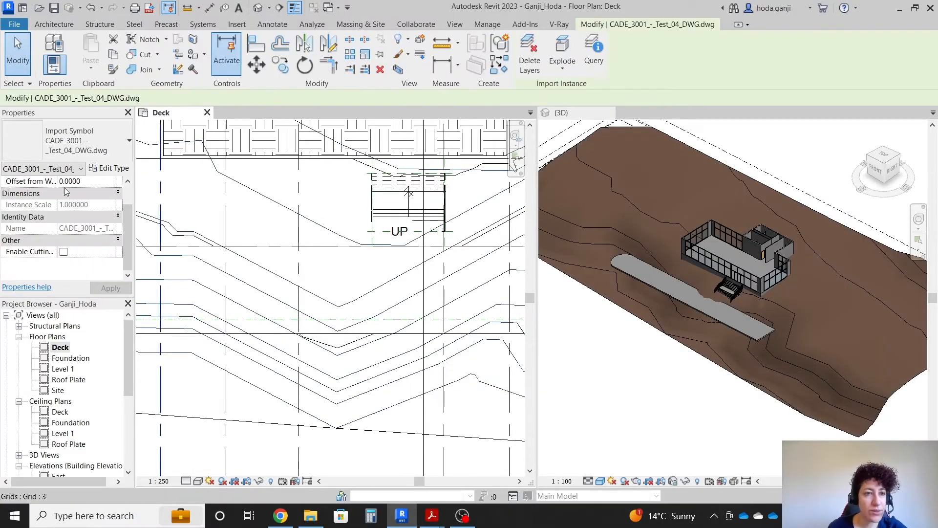
right_click(366, 374)
mouse_move(469, 174)
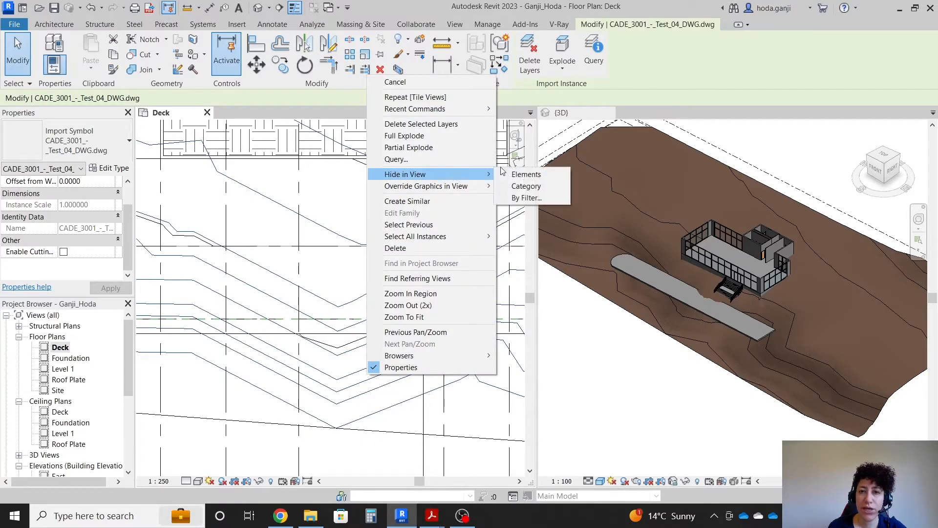
left_click(530, 174)
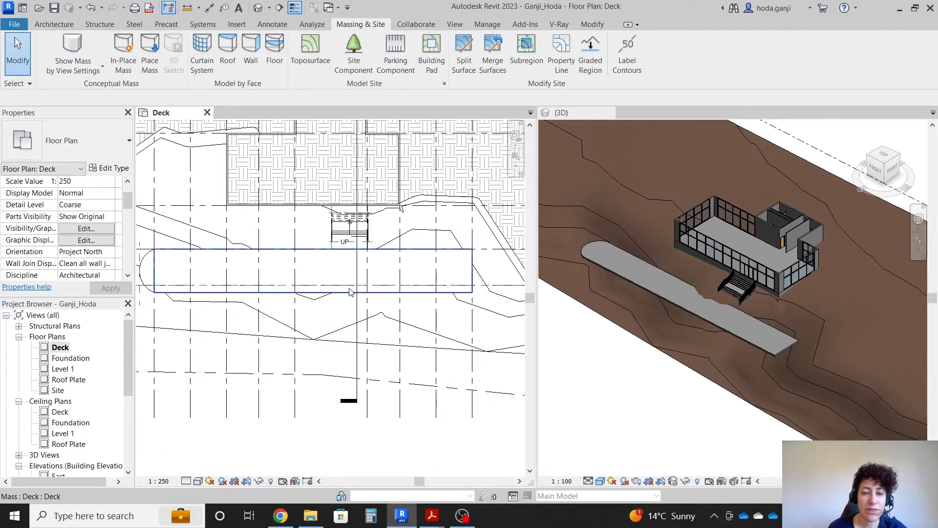
- Hide the Deck mass element in the Deck plan, leaving the 3D view as is
left_click(350, 292)
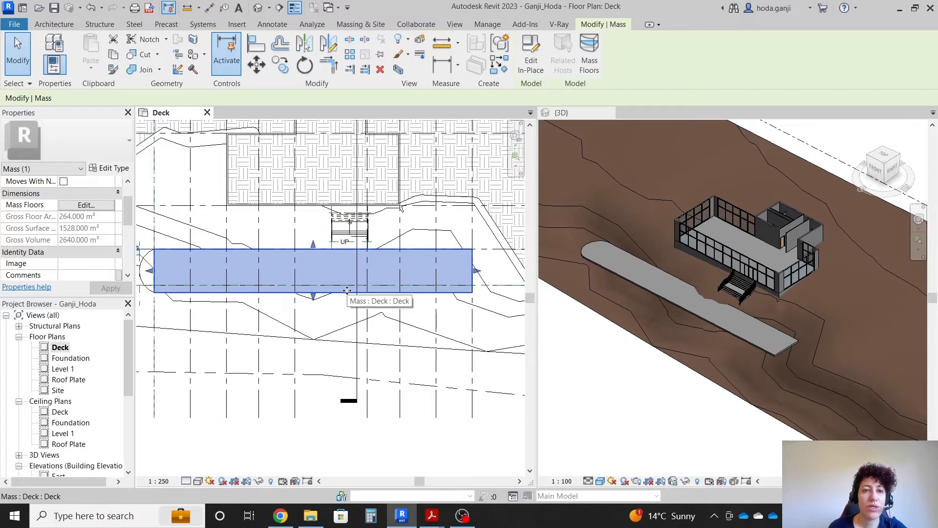
scroll(347, 291, "up", 2)
right_click(346, 292)
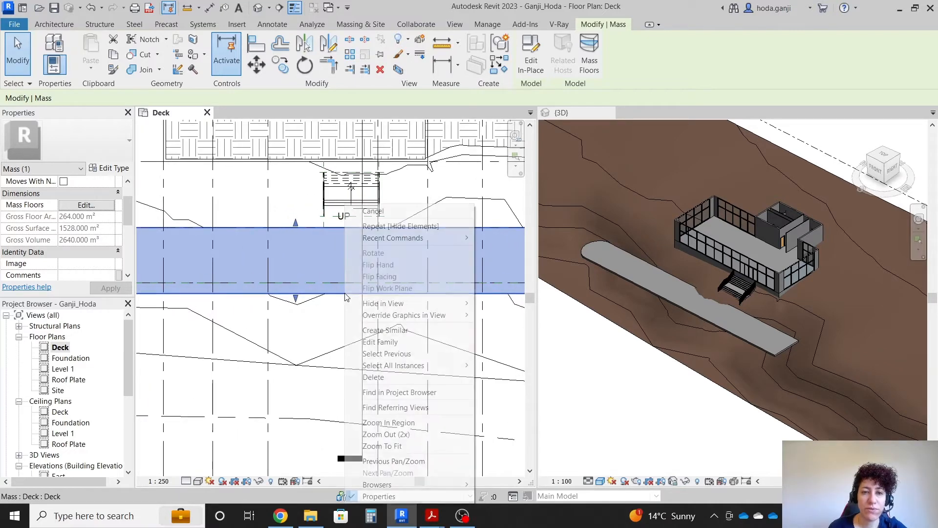
mouse_move(400, 305)
left_click(494, 303)
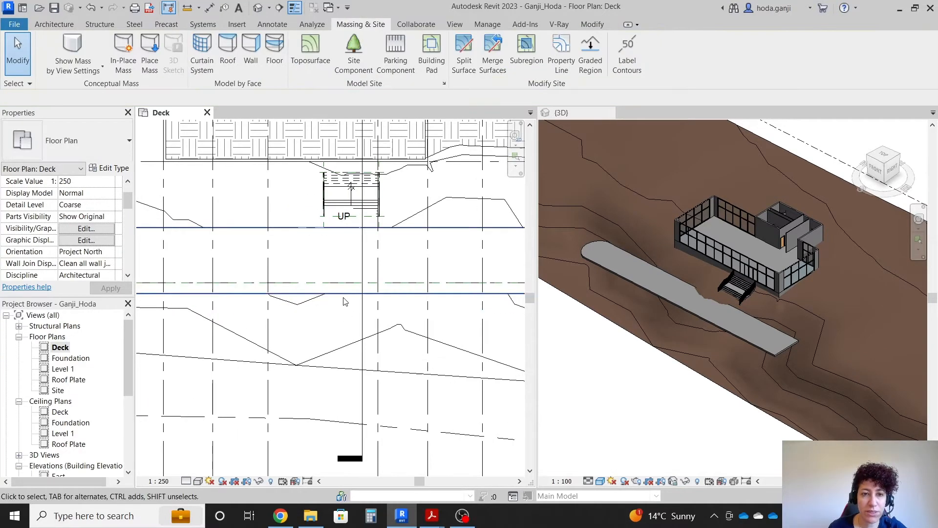
- Select the deck's mass floor at its straight edge beside the rounded end and hide it in the Deck plan
left_click(354, 321)
scroll(416, 270, "down", 2)
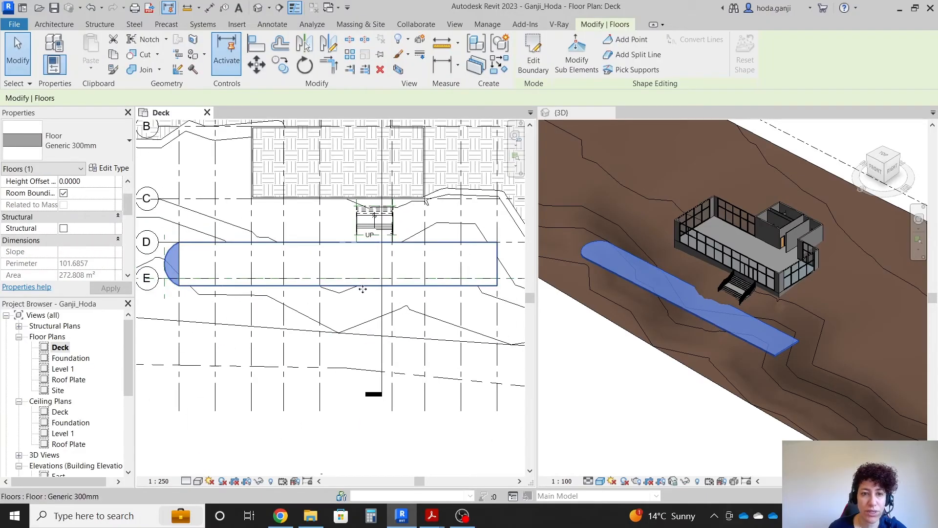
key("Escape")
left_click(165, 261)
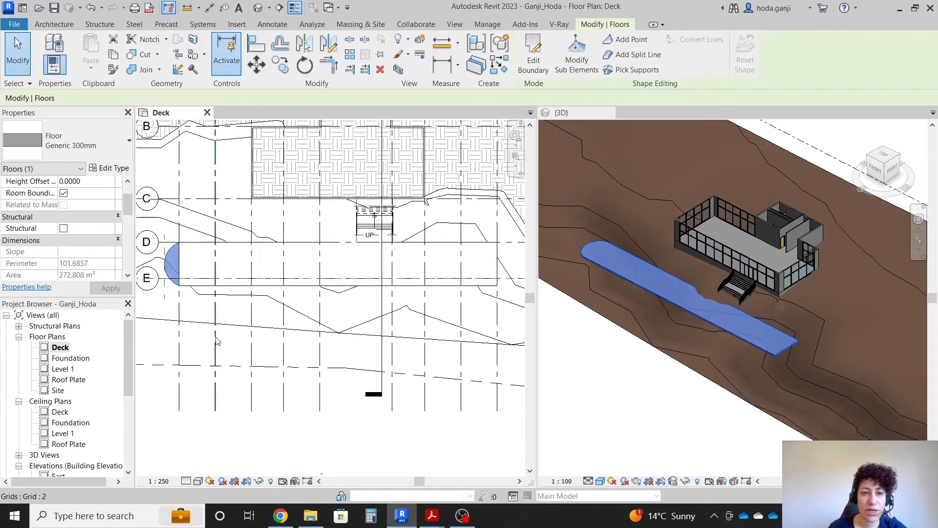
left_click(182, 264)
scroll(180, 262, "up", 1)
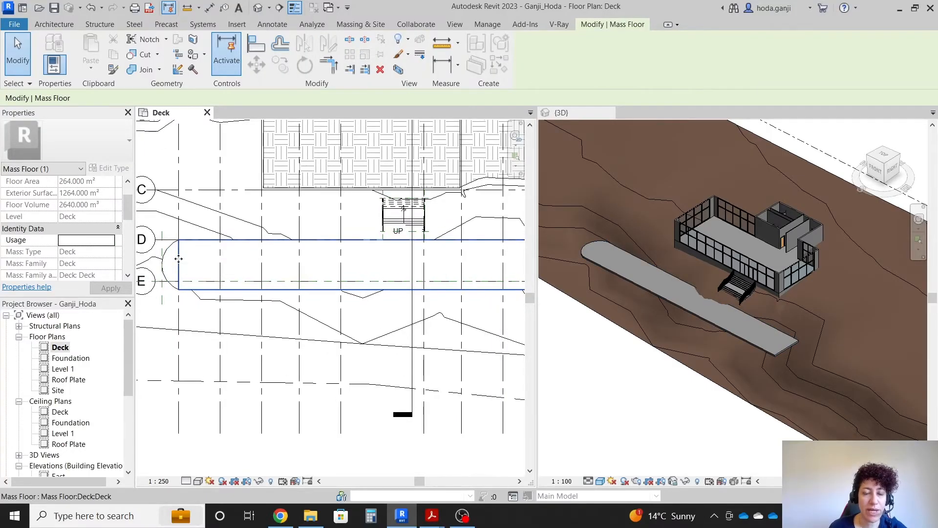
right_click(179, 259)
mouse_move(256, 59)
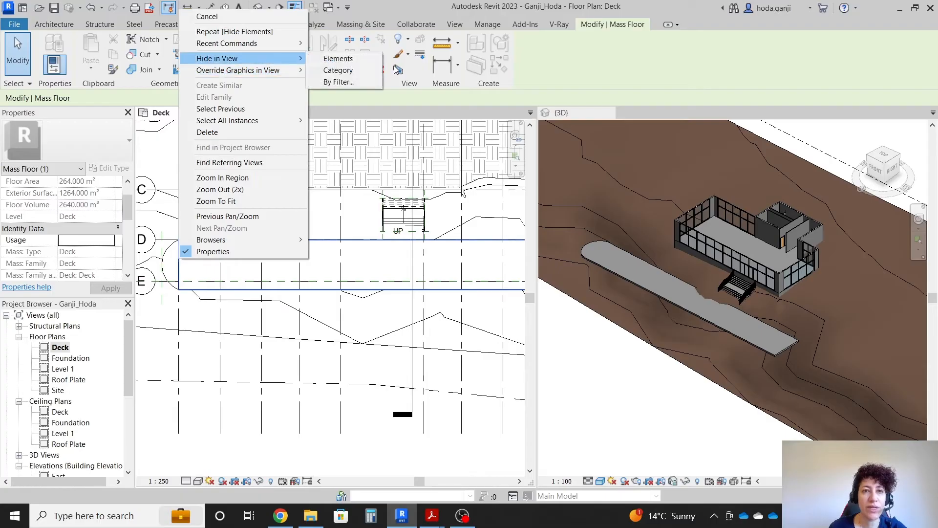
left_click(394, 66)
- Highlight the Generic 300mm deck floor and examine where the terrain covers its edge below the stair
left_click(175, 246)
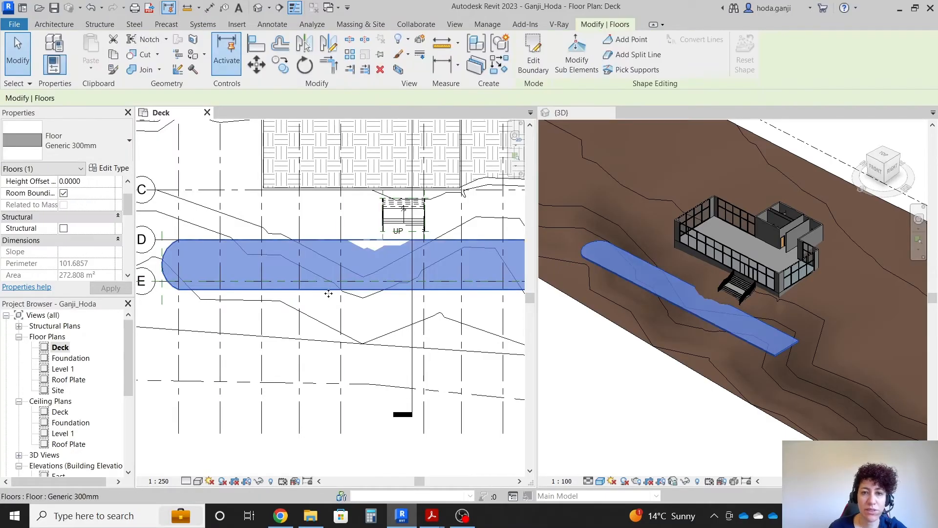
scroll(365, 259, "up", 3)
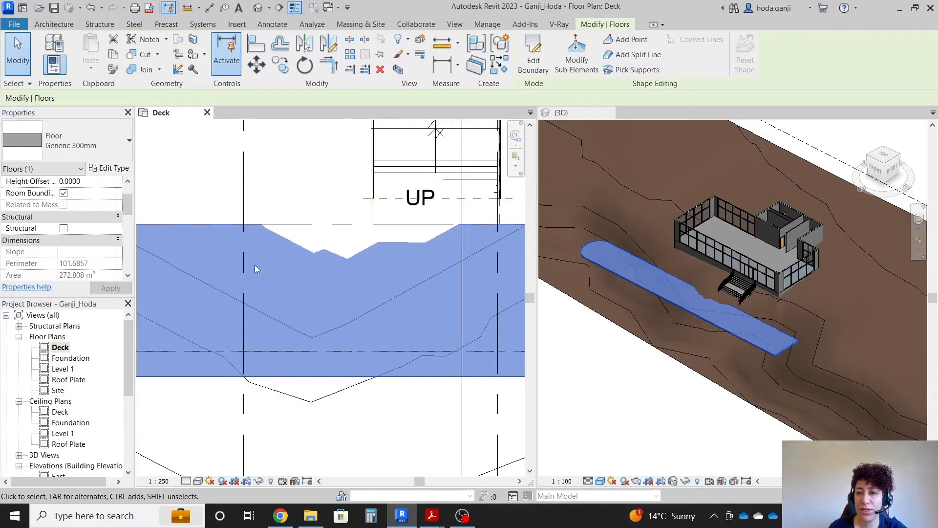
scroll(142, 279, "down", 3)
scroll(330, 228, "up", 1)
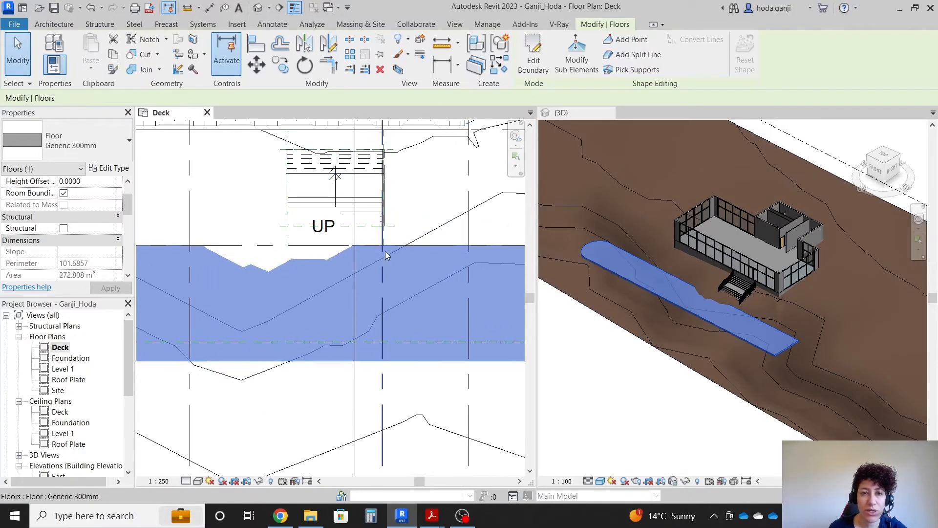
scroll(386, 254, "up", 1)
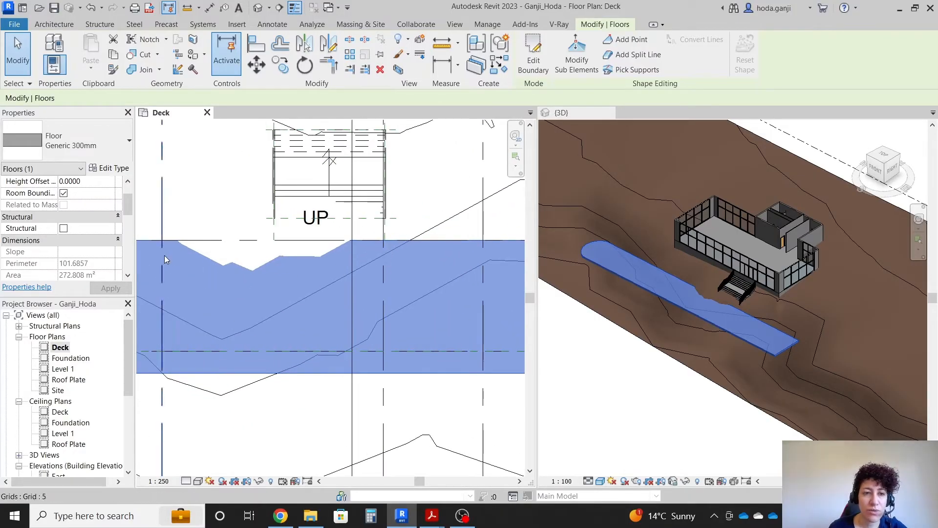
left_click(209, 203)
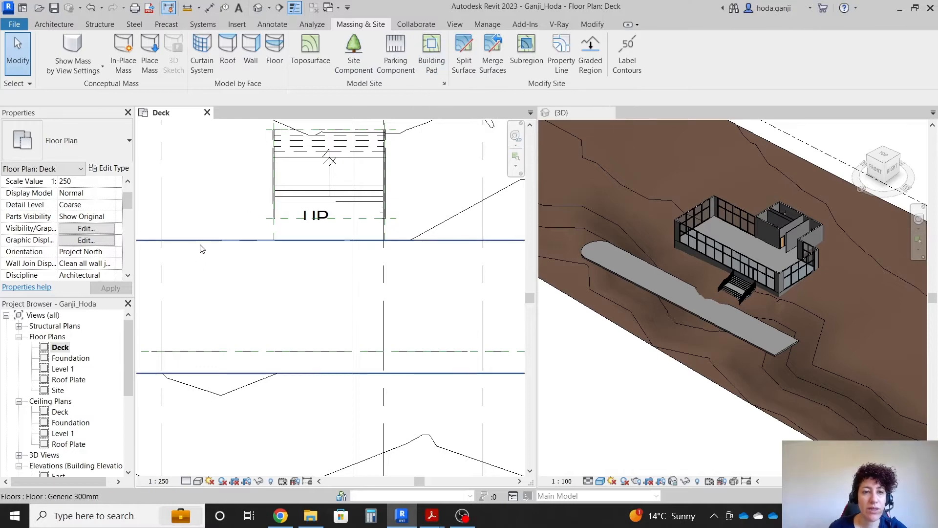
left_click(218, 259)
scroll(202, 259, "up", 1)
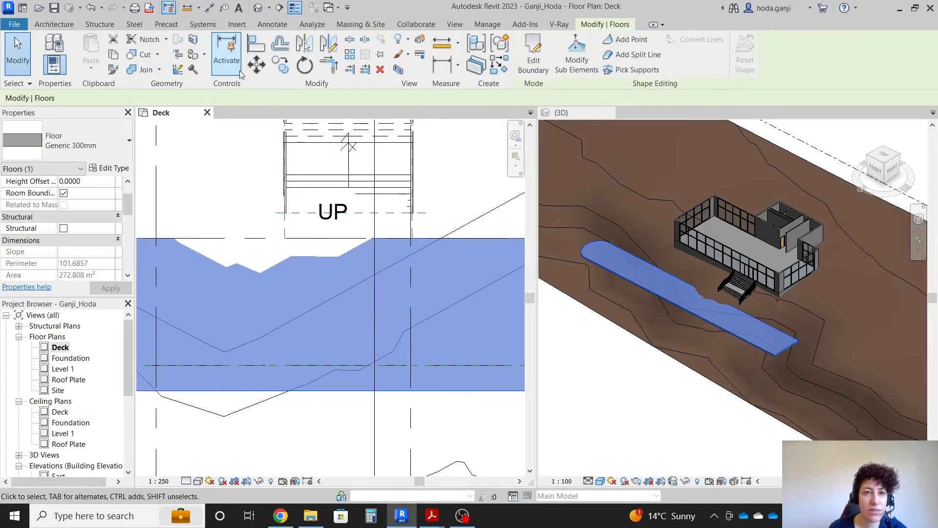
- Measure how far the terrain reaches into the deck from grid D, and check the extent on the highlighted floor
left_click(188, 7)
left_click(259, 238)
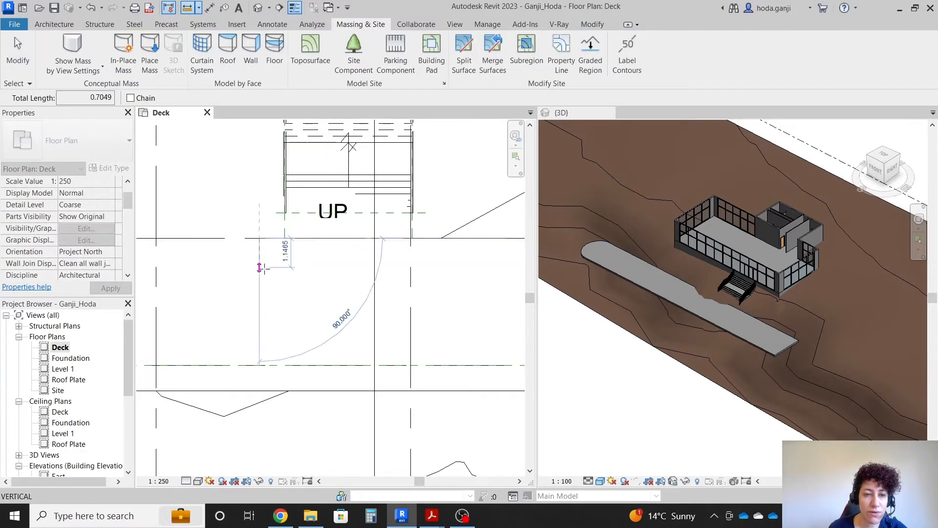
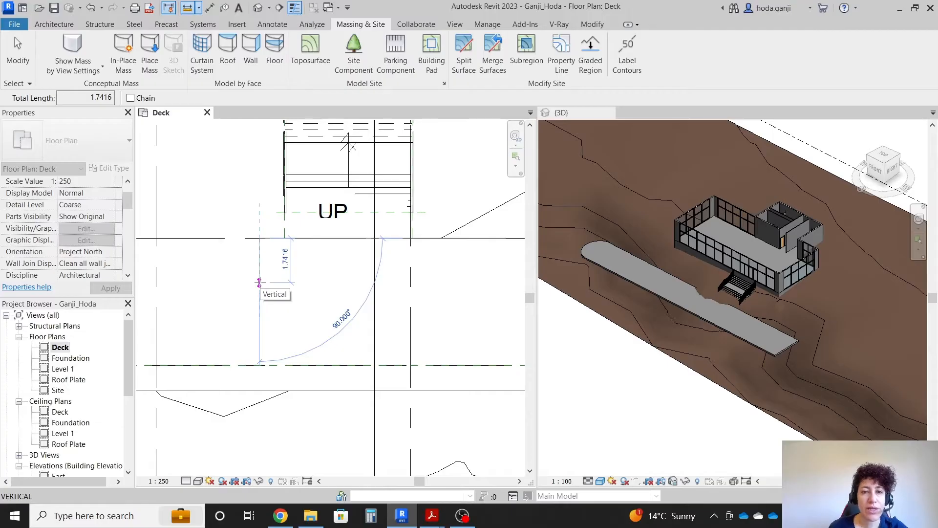
key("Escape")
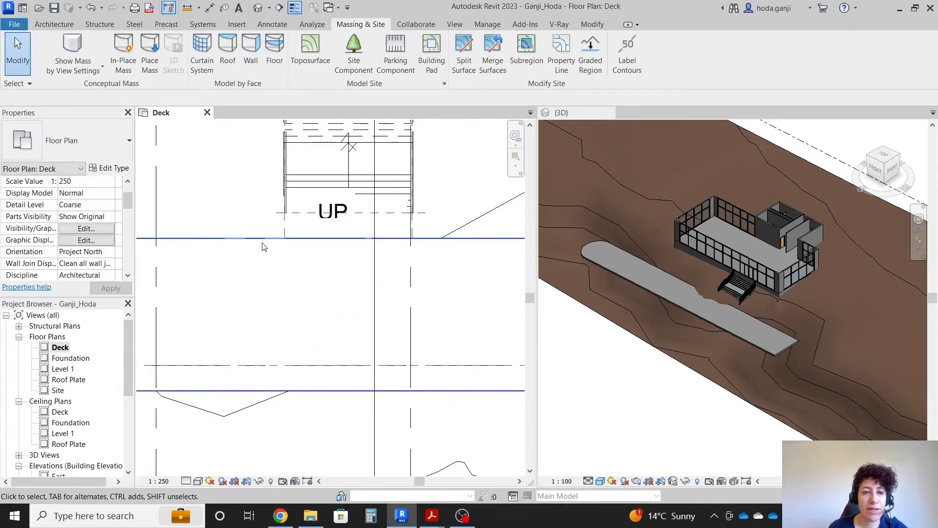
left_click(262, 247)
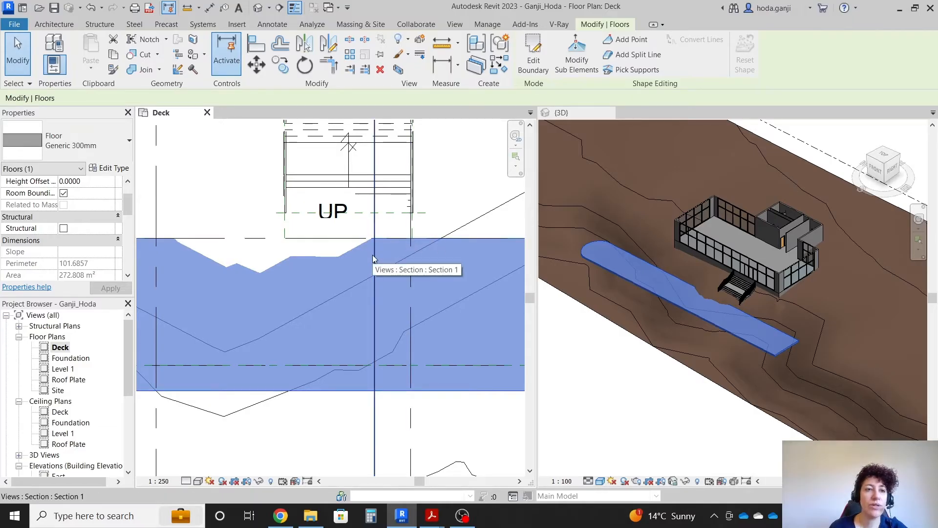
key("Escape")
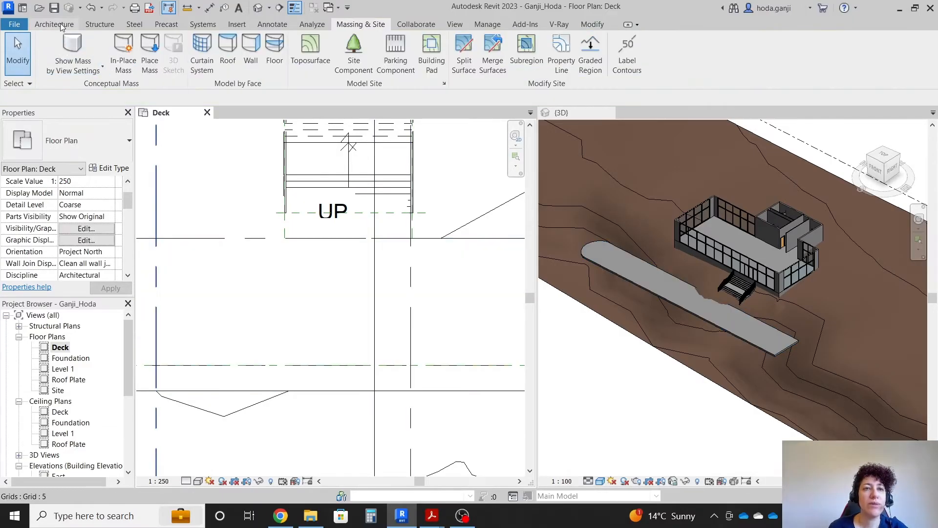
- Start a building pad and sketch its first boundary line, offset 1.5 from grid D into the deck, from grid 5 to the stair's far edge
left_click(421, 57)
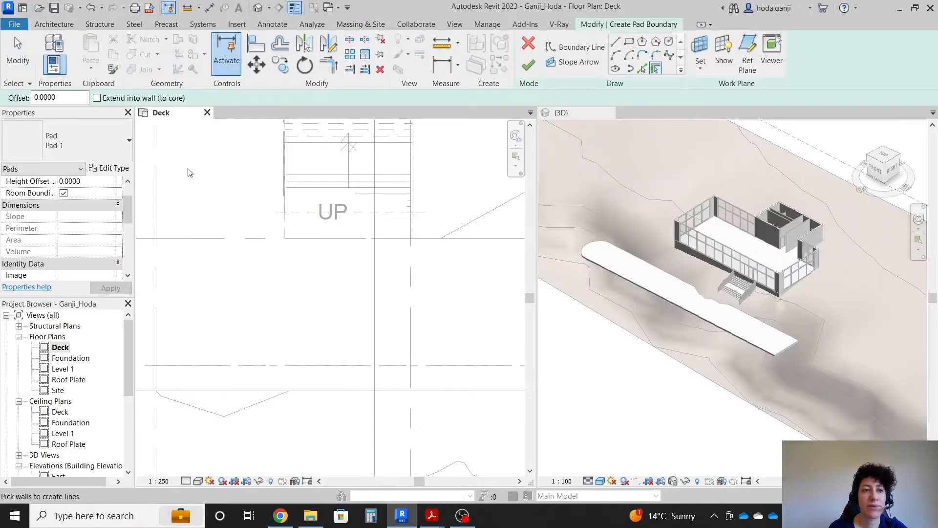
left_click(116, 145)
left_click(116, 144)
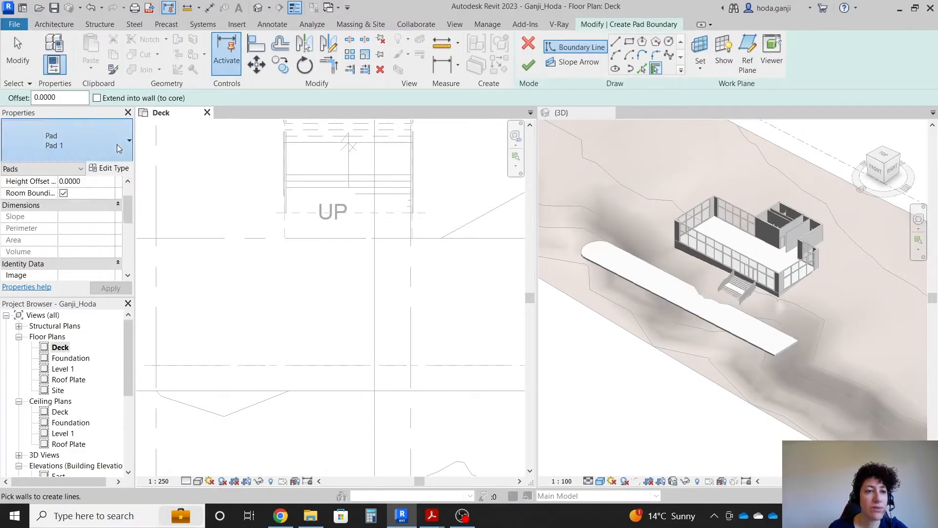
left_click(616, 43)
double_click(95, 97)
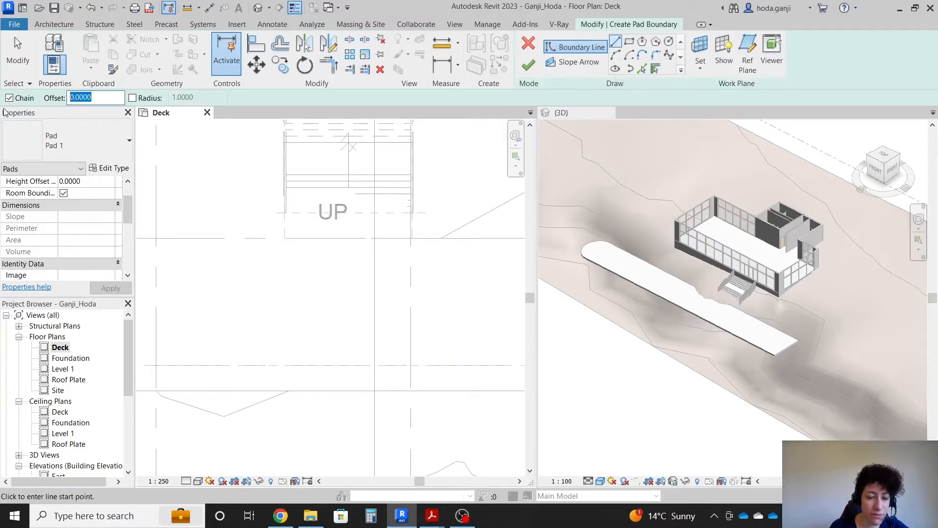
type("1.5")
key("Return")
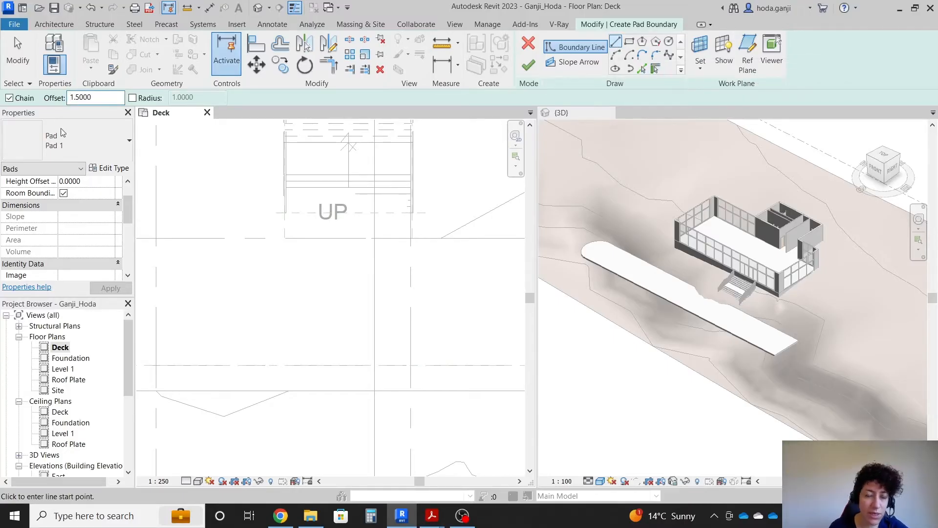
left_click(155, 237)
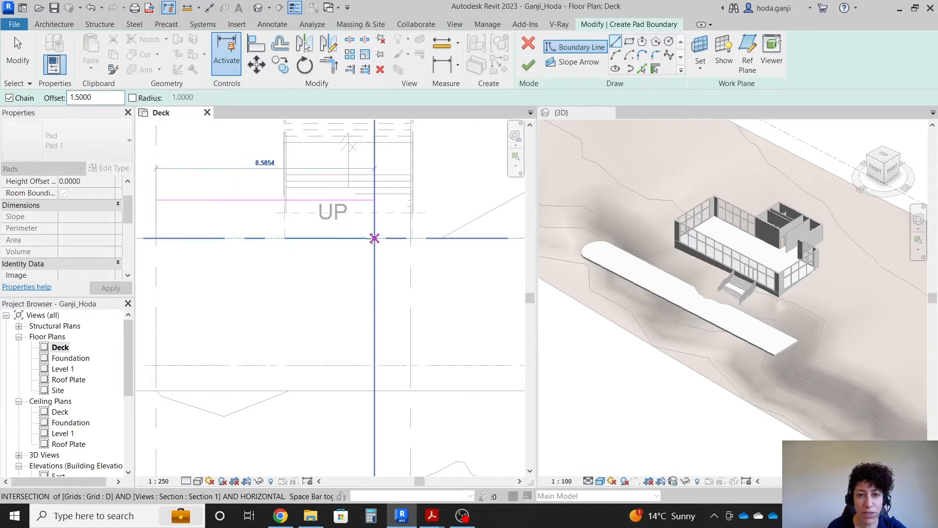
scroll(406, 239, "up", 3)
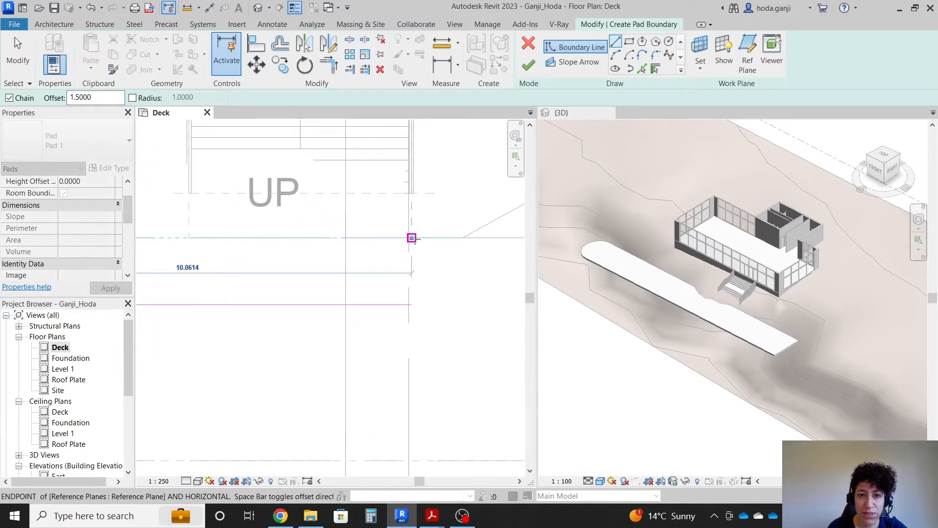
left_click(411, 238)
scroll(452, 256, "down", 1)
key("Escape")
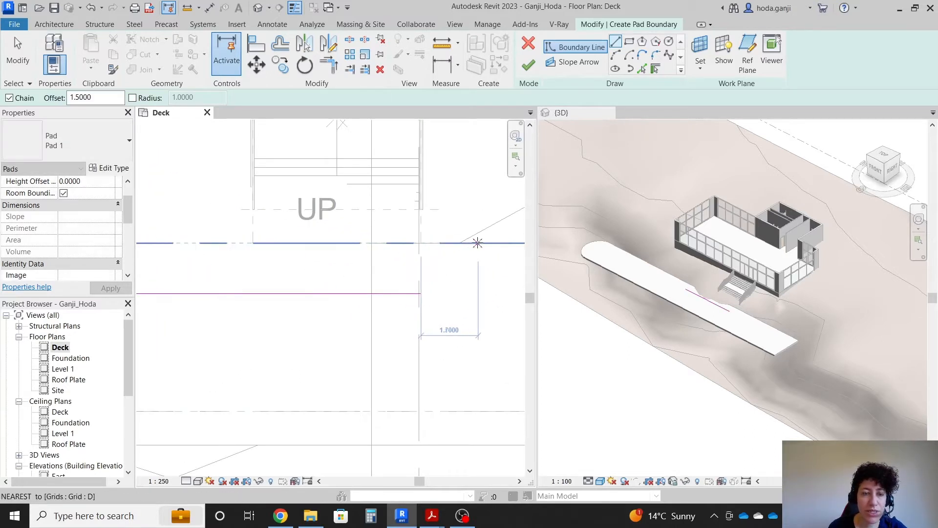
- Reset the line offset to 0 and close the pad boundary into a rectangle reaching up to grid D
scroll(478, 243, "down", 1)
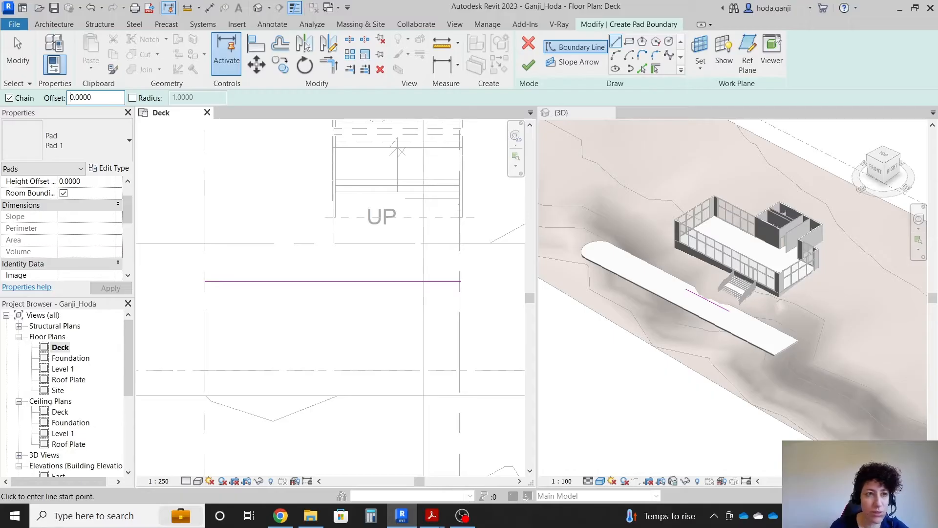
left_click(205, 281)
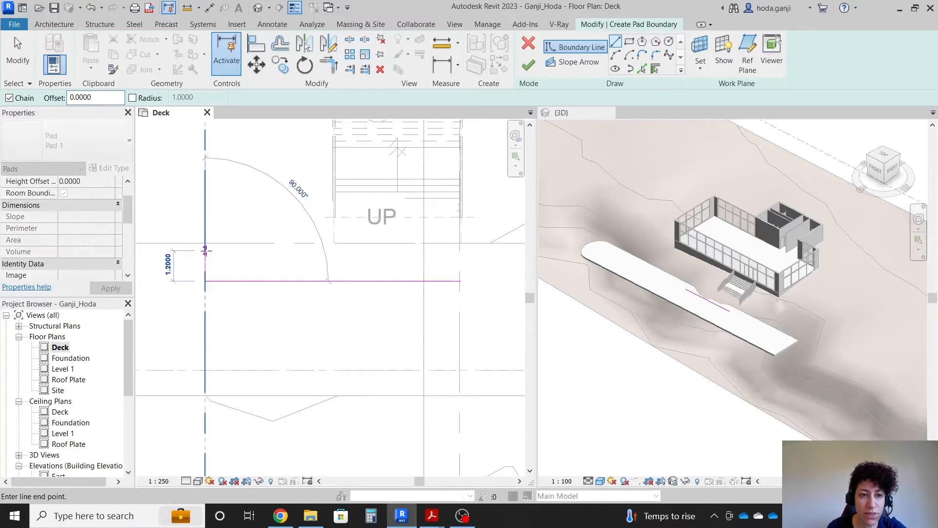
left_click(205, 241)
scroll(459, 241, "up", 2)
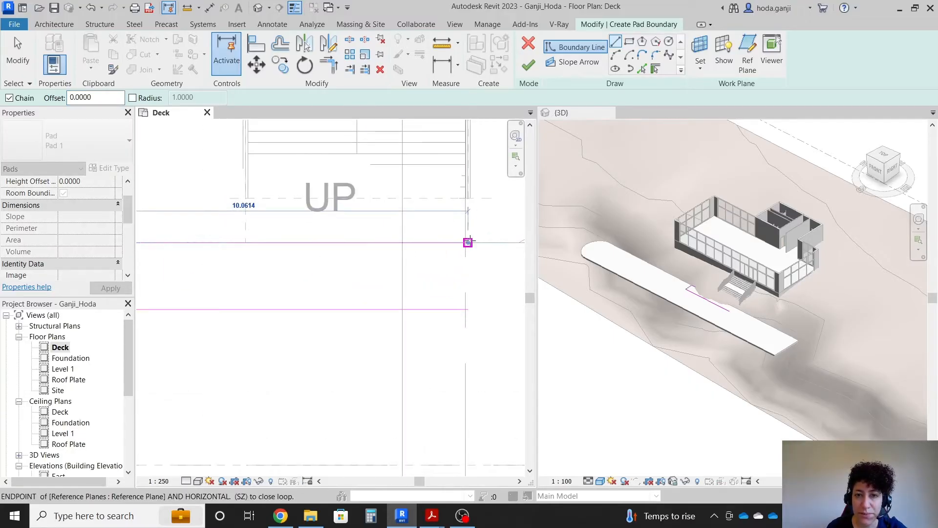
left_click(467, 242)
left_click(467, 309)
scroll(410, 266, "down", 2)
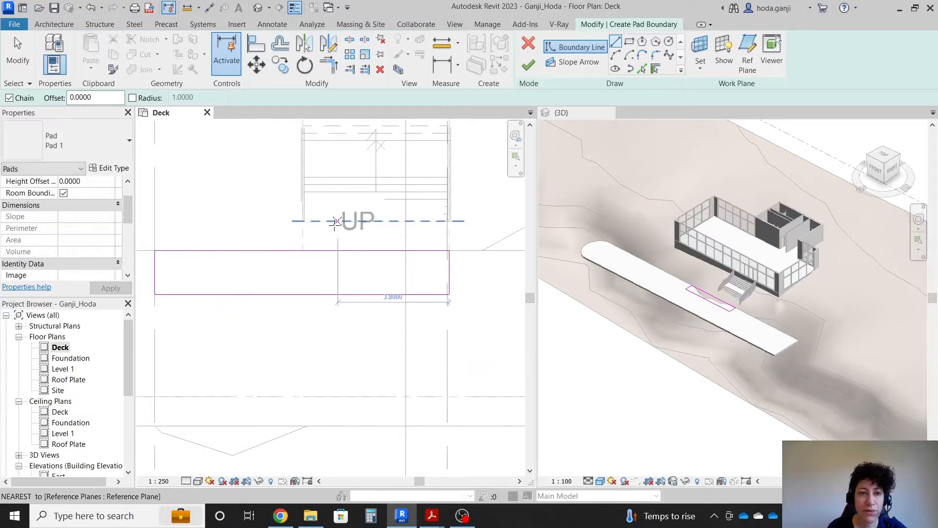
- Finish the rectangular pad sketch and set the pad's height offset from the Deck level to -0.3
left_click(528, 66)
scroll(729, 323, "up", 5)
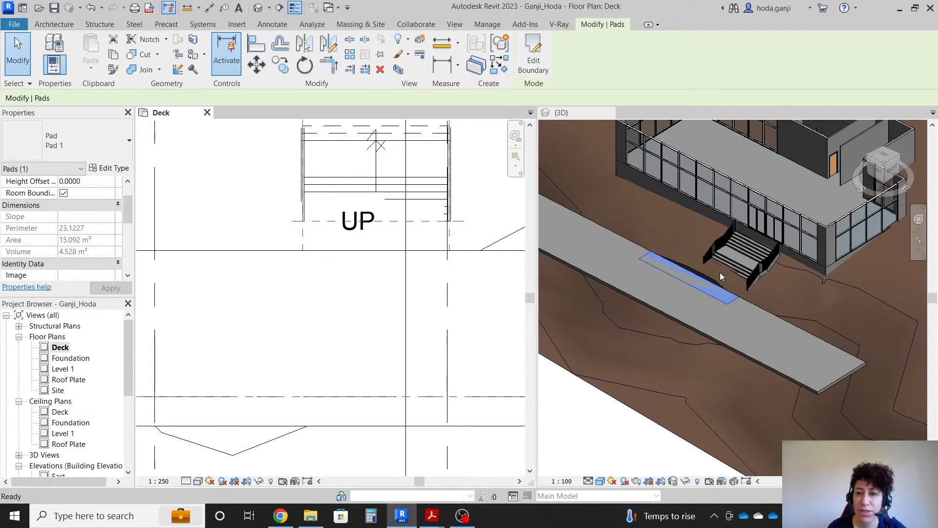
scroll(322, 308, "down", 3)
scroll(344, 345, "down", 4)
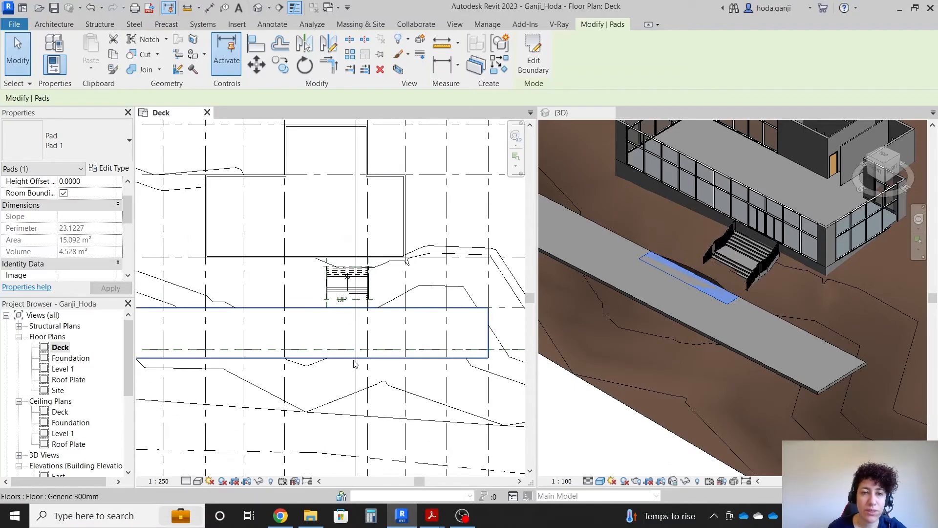
scroll(580, 263, "up", 1)
scroll(102, 197, "up", 1)
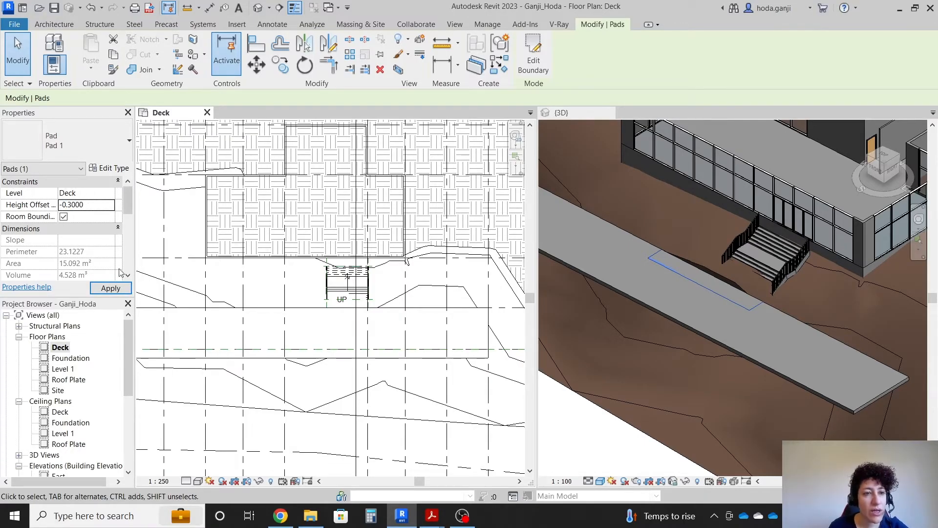
left_click(110, 288)
key("Escape")
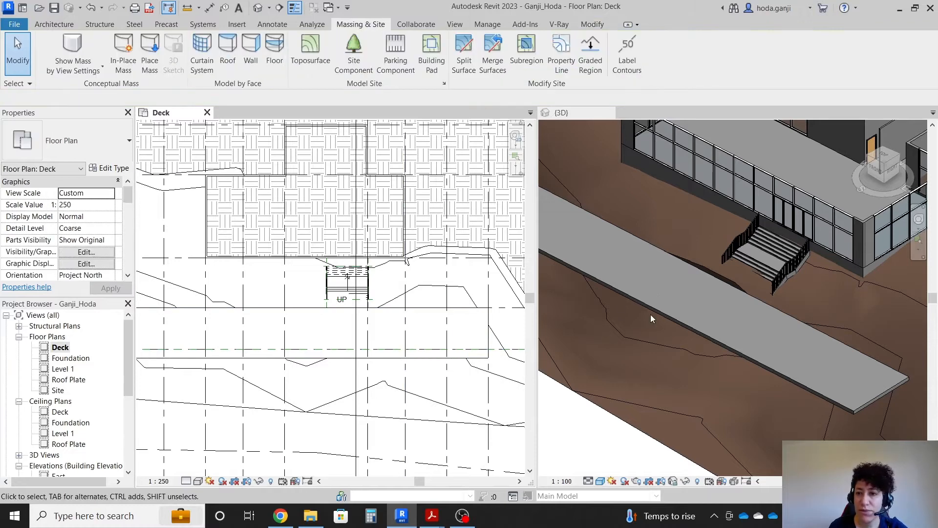
- Select the small pad under the deck in the 3D view and open its boundary for editing
scroll(768, 288, "up", 3)
scroll(768, 291, "down", 2)
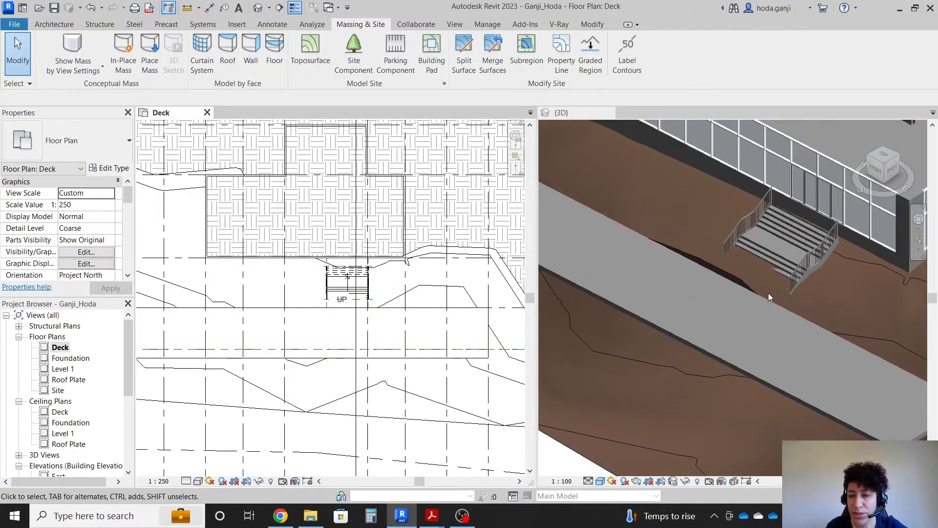
middle_click_drag(720, 256, 927, 218, "shift")
middle_click_drag(782, 231, 739, 198, "shift")
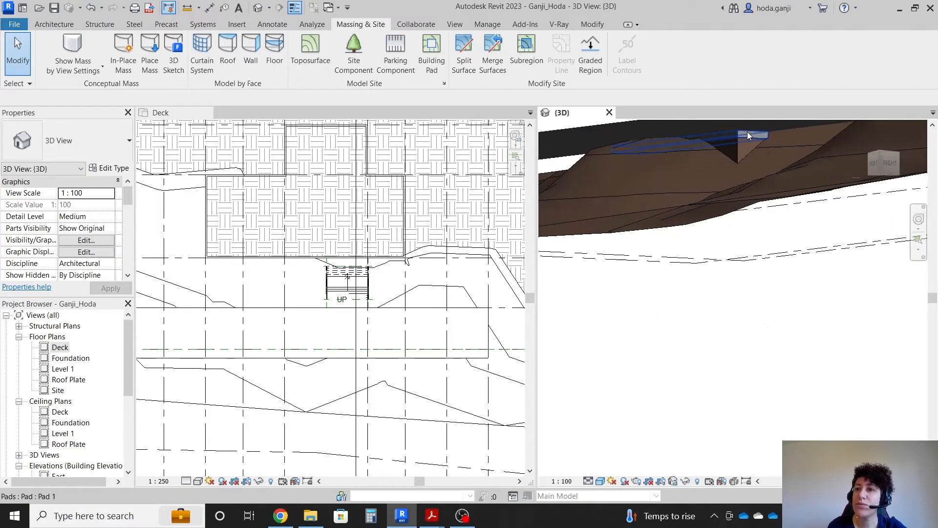
left_click(746, 131)
left_click(349, 205)
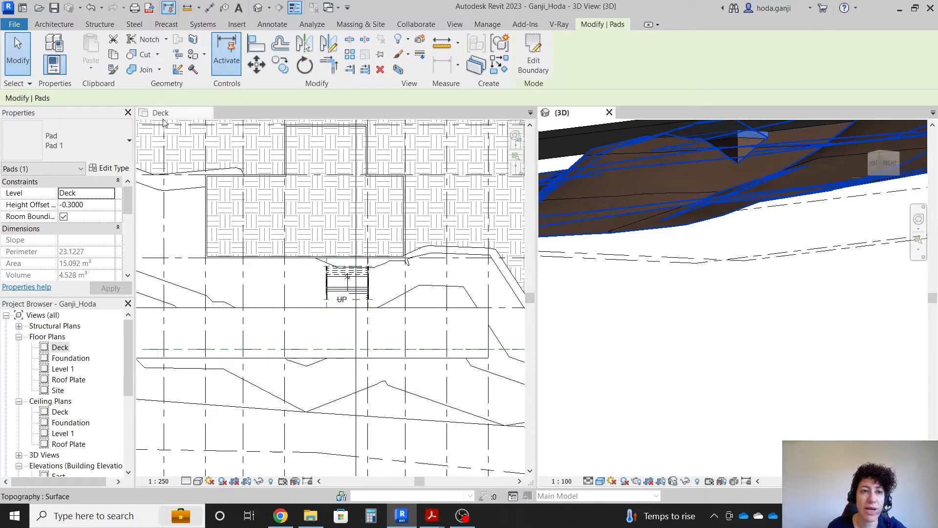
left_click(522, 58)
scroll(338, 325, "up", 4)
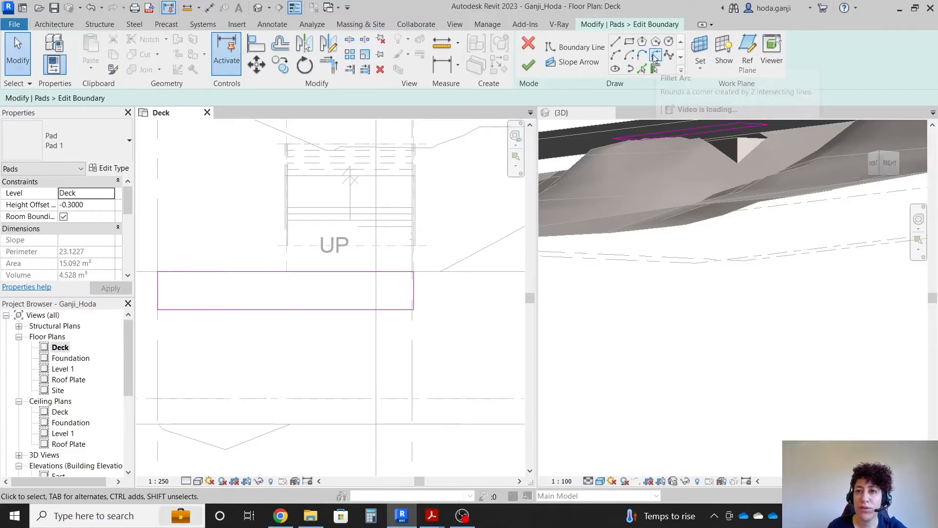
- Round the pad's outer corner at the stair's far edge with a fillet arc of about 1.3 radius
left_click(655, 56)
left_click(368, 308)
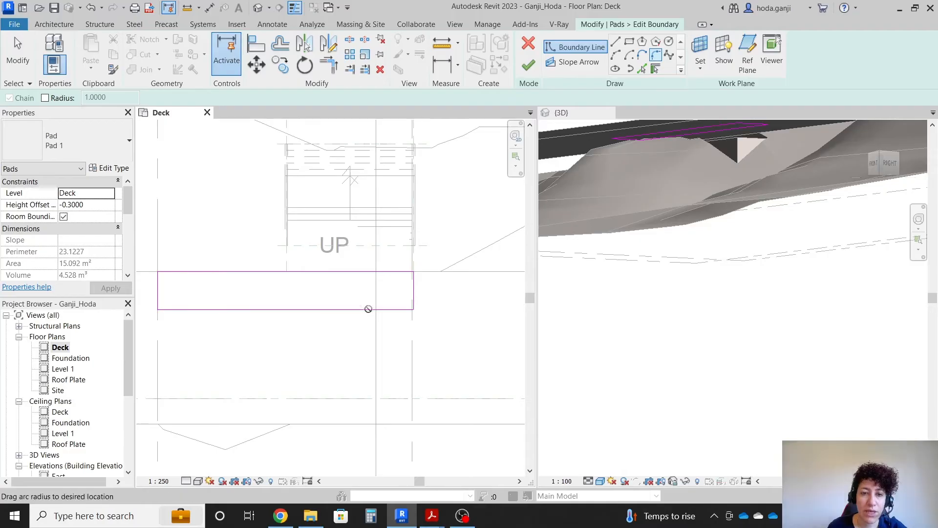
scroll(399, 293, "up", 3)
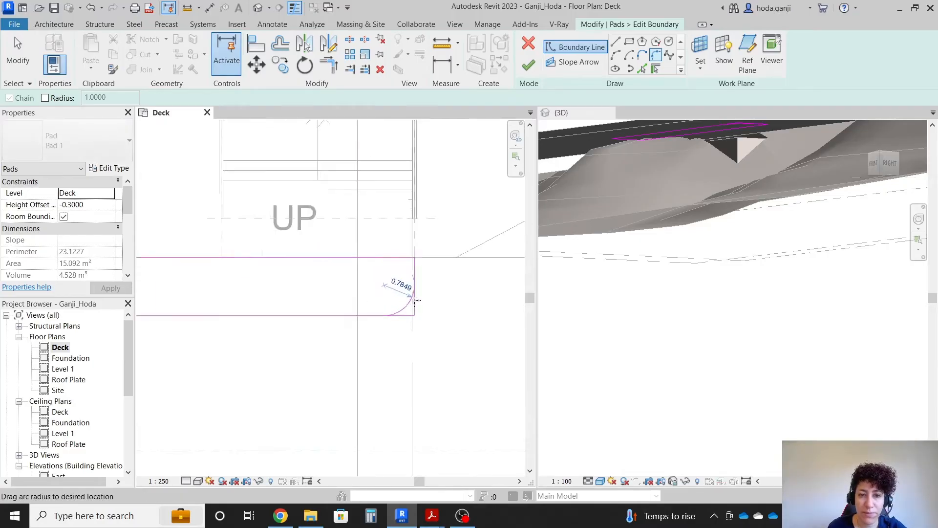
left_click(400, 296)
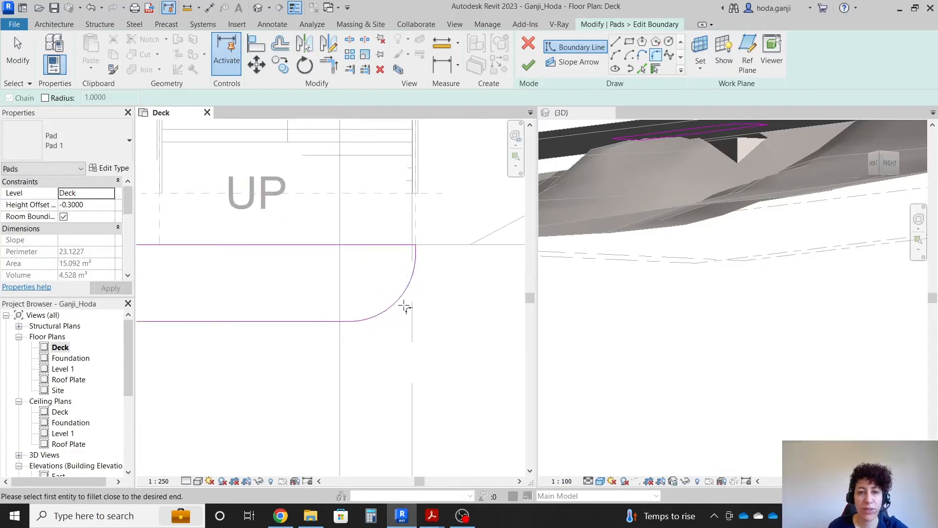
key("Escape")
left_click(393, 300)
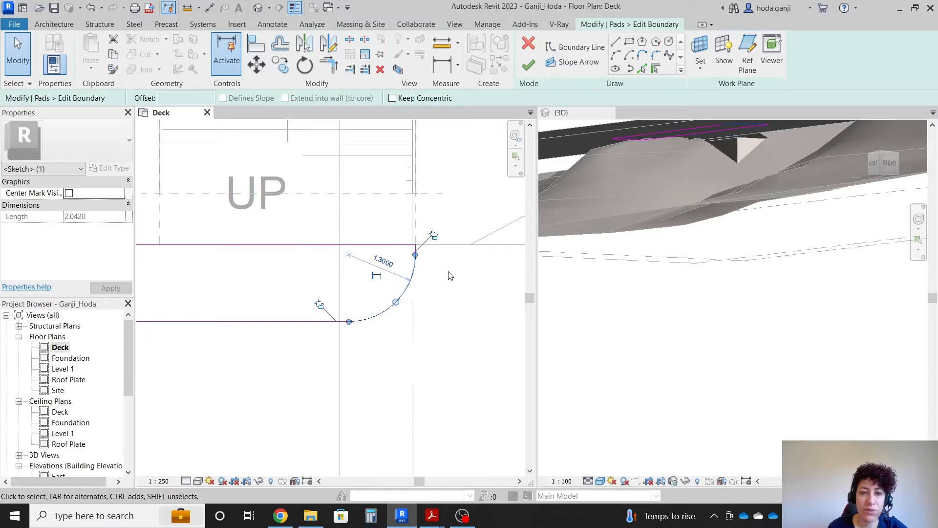
scroll(450, 275, "down", 2)
scroll(211, 295, "up", 1)
scroll(317, 266, "down", 1)
scroll(376, 256, "up", 1)
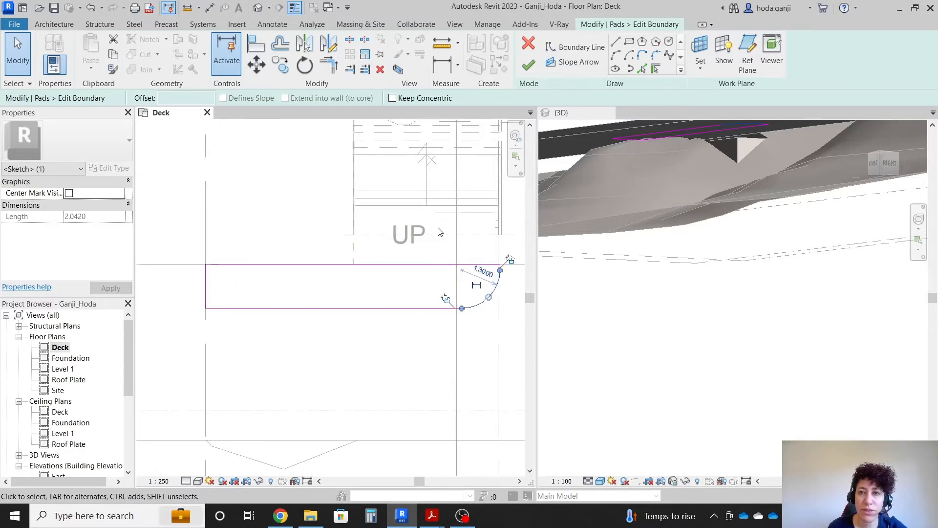
left_click(656, 56)
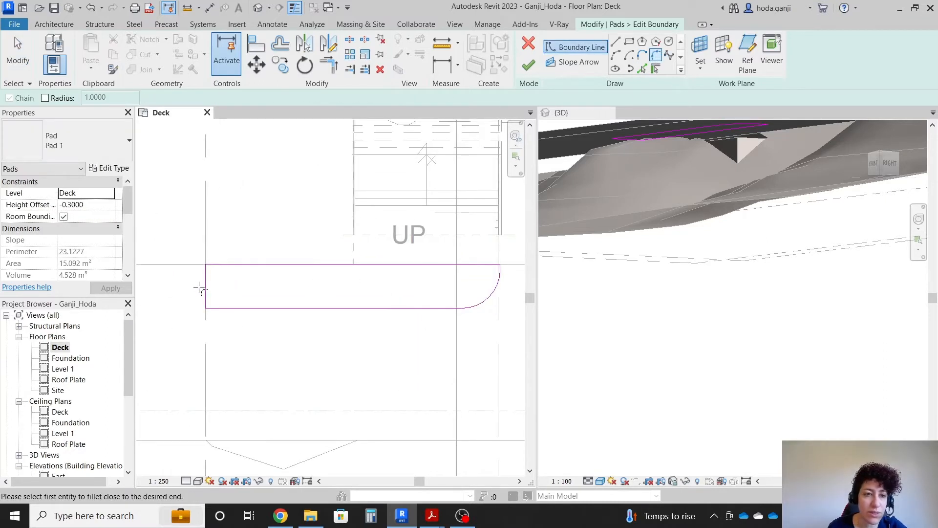
left_click(205, 289)
left_click(234, 308)
key("Escape")
key("Escape")
scroll(220, 288, "up", 2)
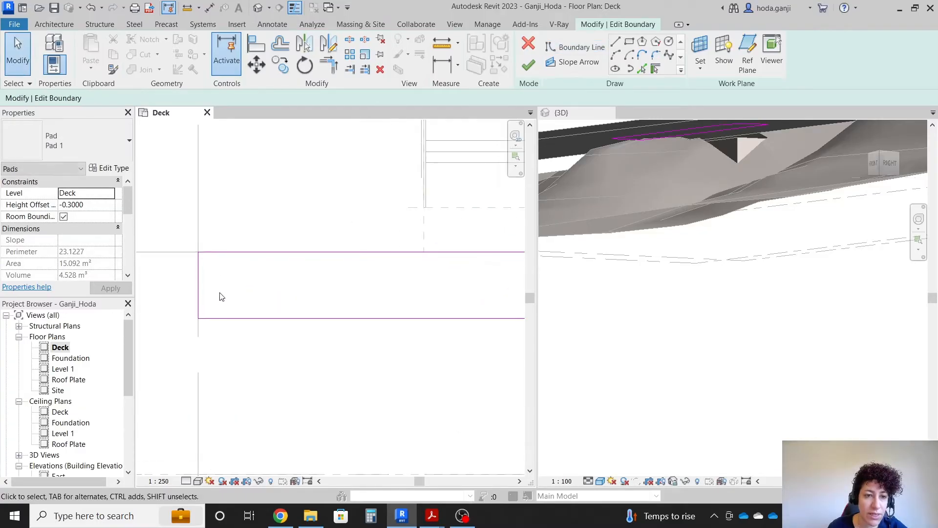
- Fillet the pad's outer corner at grid 5 and set the arc's radius to 1.4
left_click(656, 55)
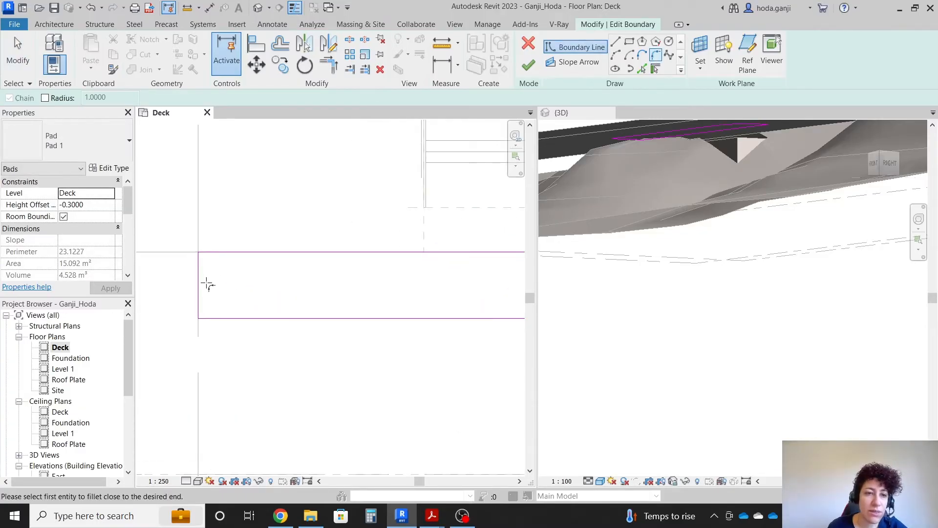
left_click(222, 319)
left_click(216, 303)
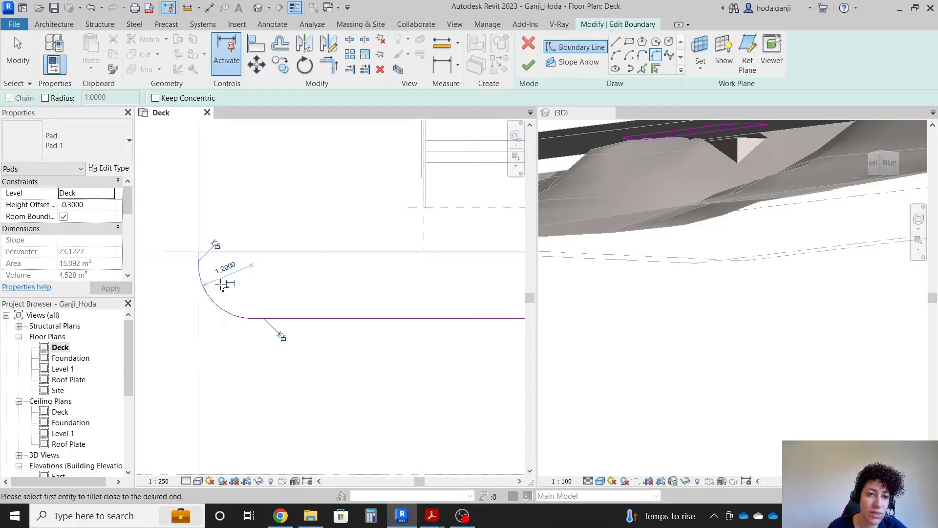
key("Escape")
key("Escape")
left_click(208, 293)
left_click(225, 269)
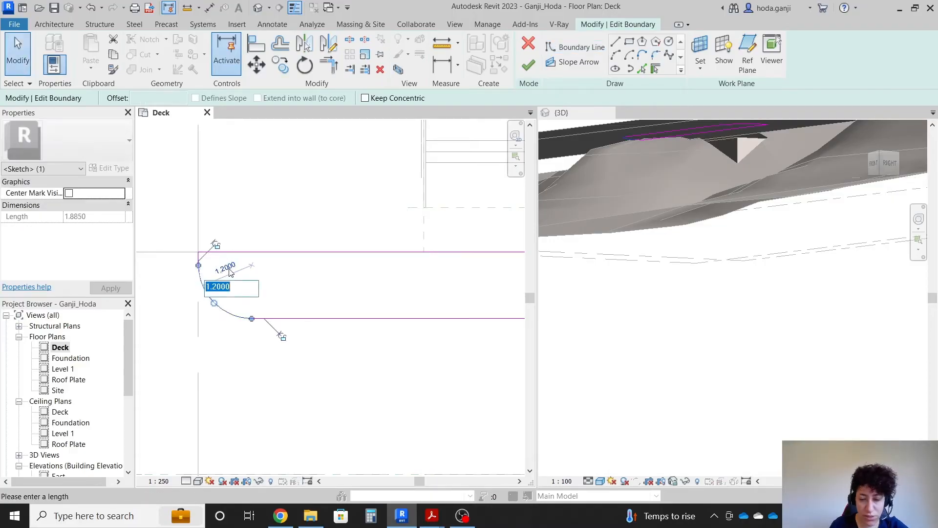
key("Return")
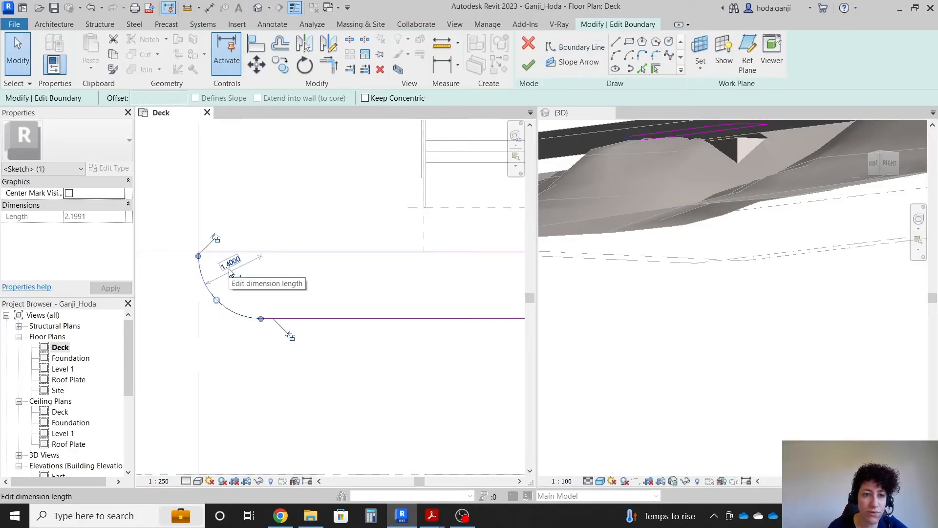
left_click(156, 264)
- Set the radius of the corner arc at the stair's far edge to 1.4 and finish the boundary edit
scroll(156, 264, "down", 3)
scroll(394, 273, "up", 3)
left_click(391, 289)
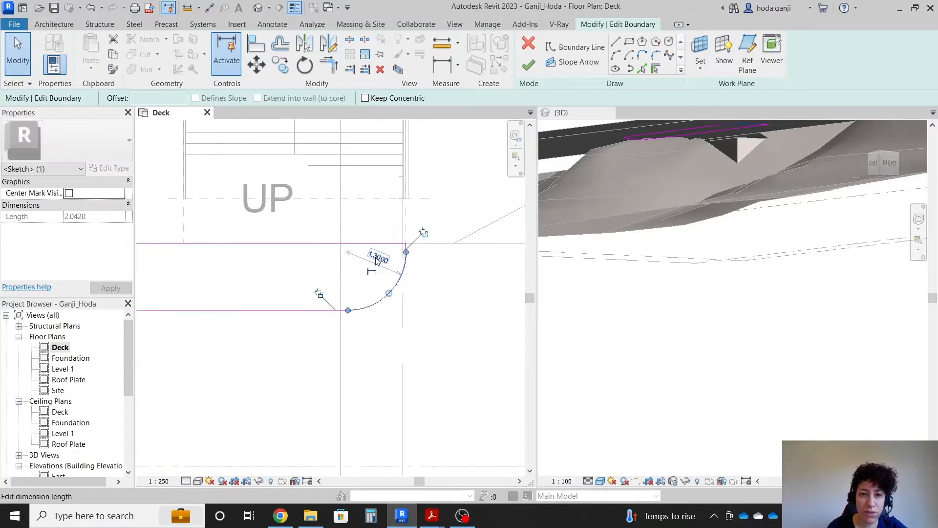
key("Return")
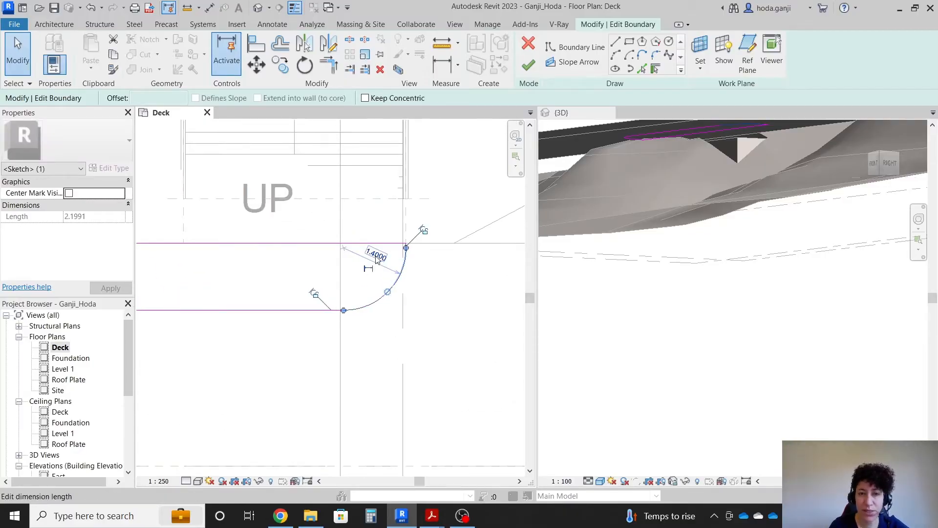
left_click(528, 64)
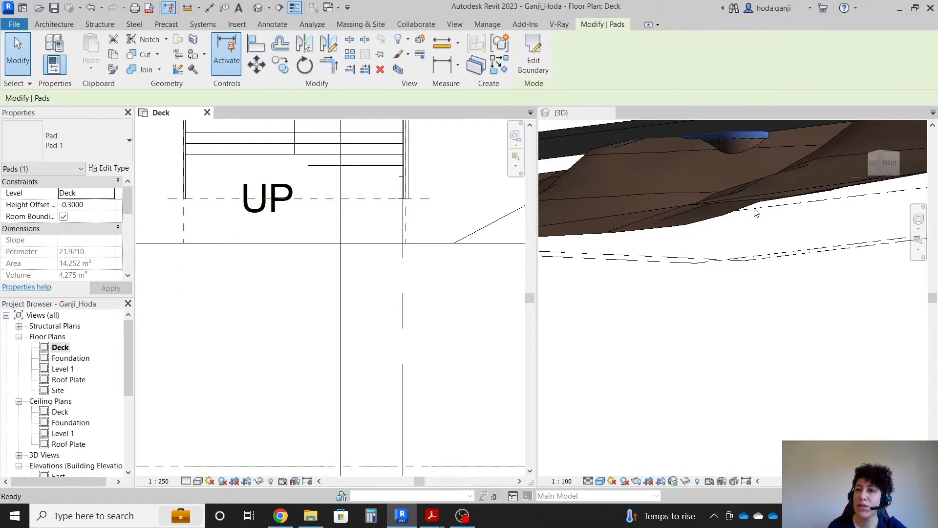
- Examine in 3D, from below and from the side, how the rounded pad cuts the terrain under the deck
middle_click_drag(727, 183, 842, 215, "shift")
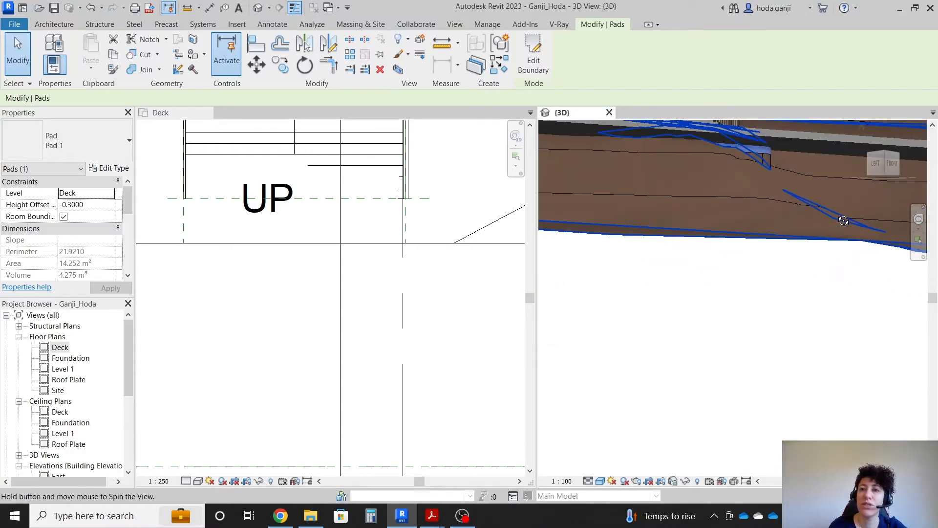
middle_click_drag(654, 221, 532, 236, "shift")
middle_click_drag(855, 210, 773, 140, "shift")
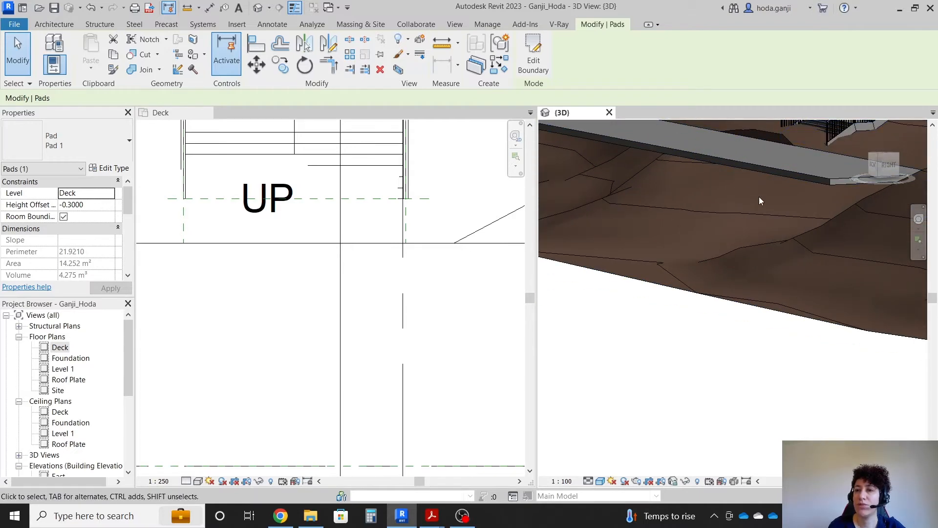
middle_click_drag(759, 200, 754, 195, "shift")
scroll(342, 342, "down", 4)
scroll(354, 316, "up", 5)
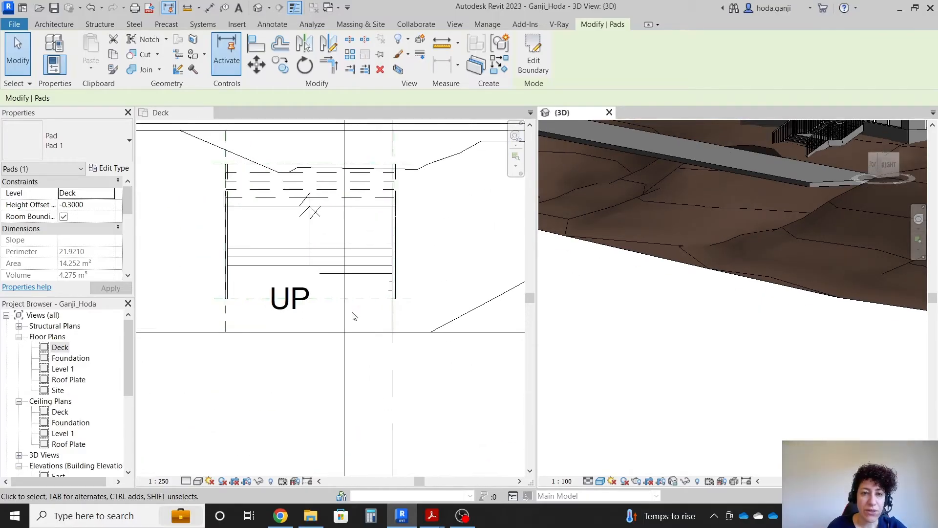
scroll(354, 316, "down", 1)
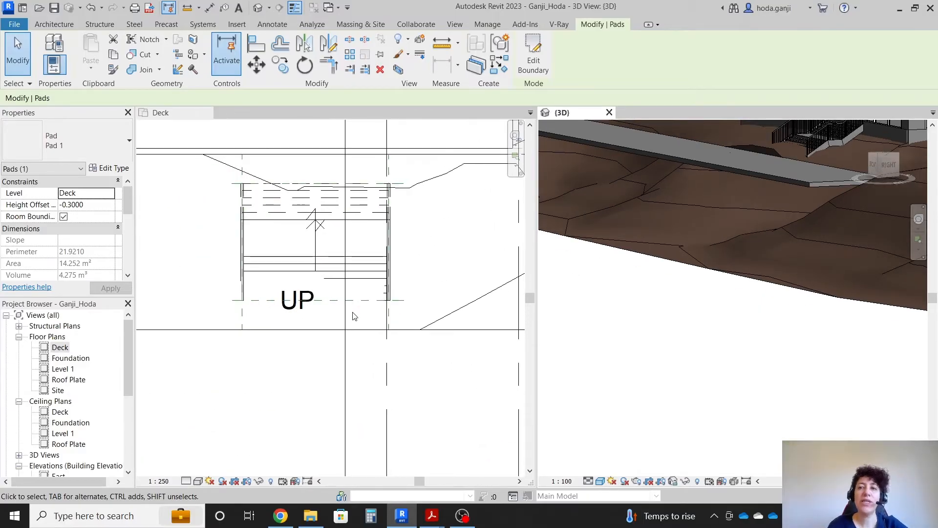
left_click(746, 325)
middle_click_drag(769, 302, 680, 277, "shift")
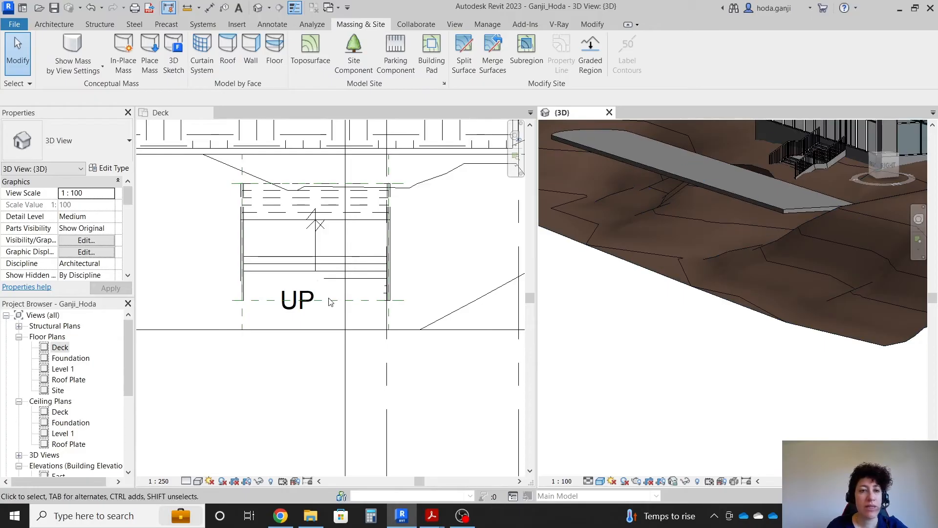
- Open Section 1 and examine how the deck floor, pad and Level 1 floor meet the terrain around the stair
scroll(331, 301, "down", 6)
scroll(335, 236, "up", 8)
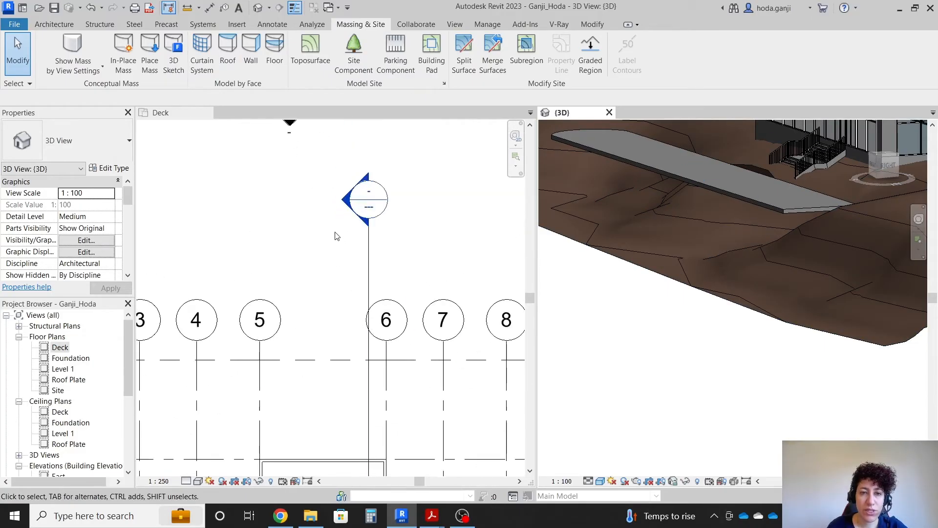
double_click(345, 202)
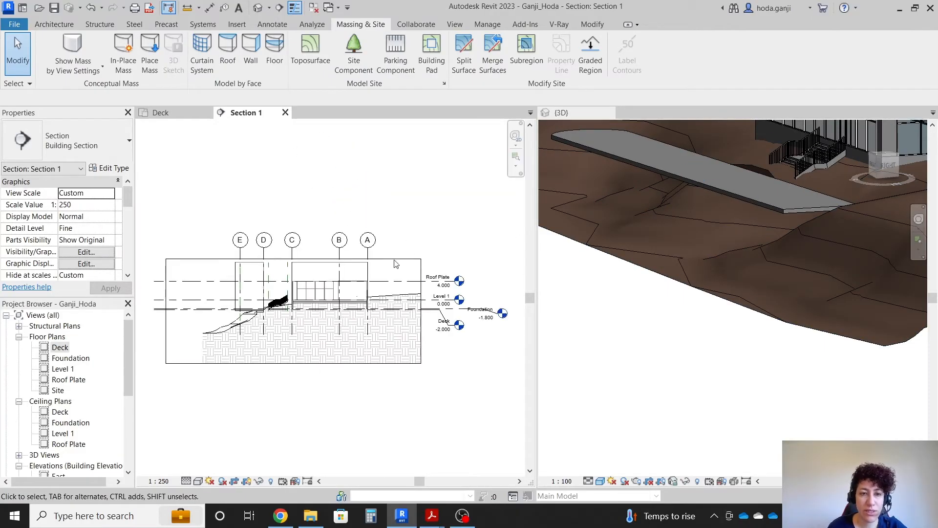
scroll(273, 303, "up", 5)
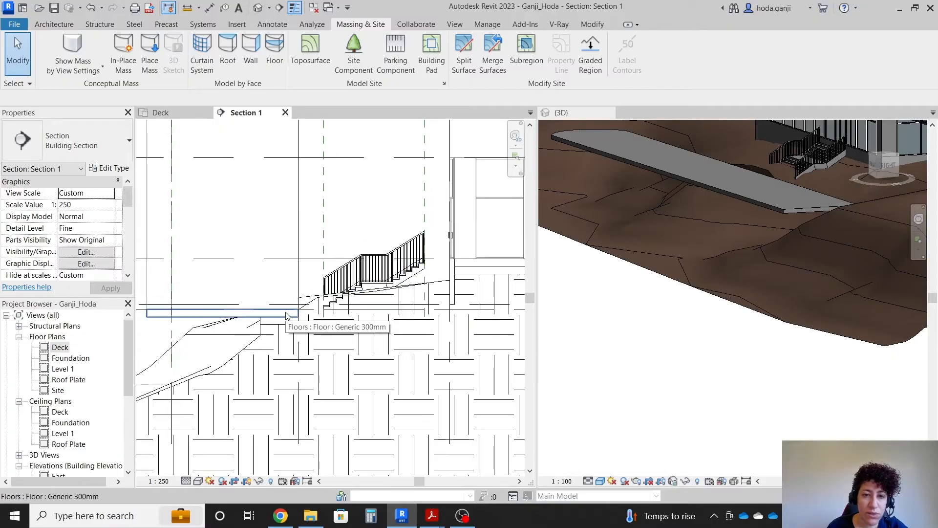
left_click(286, 315)
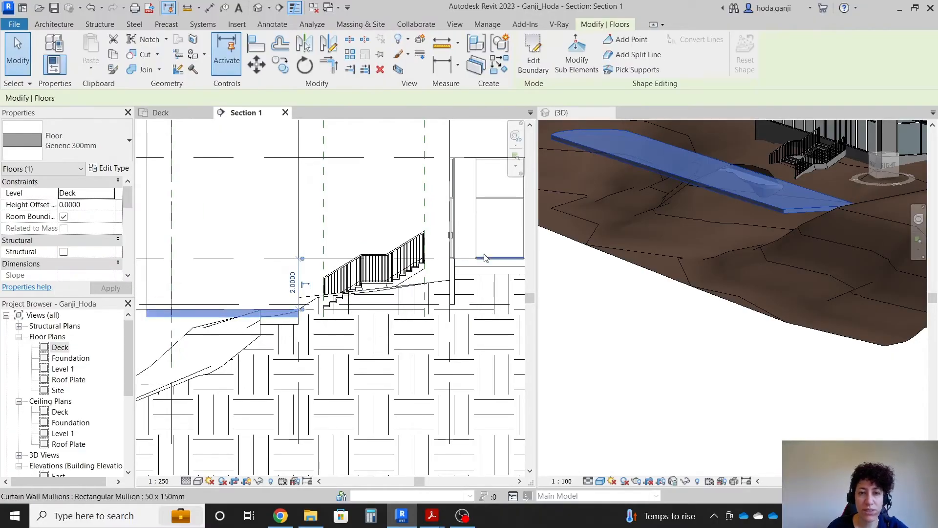
left_click(478, 263)
scroll(471, 266, "up", 1)
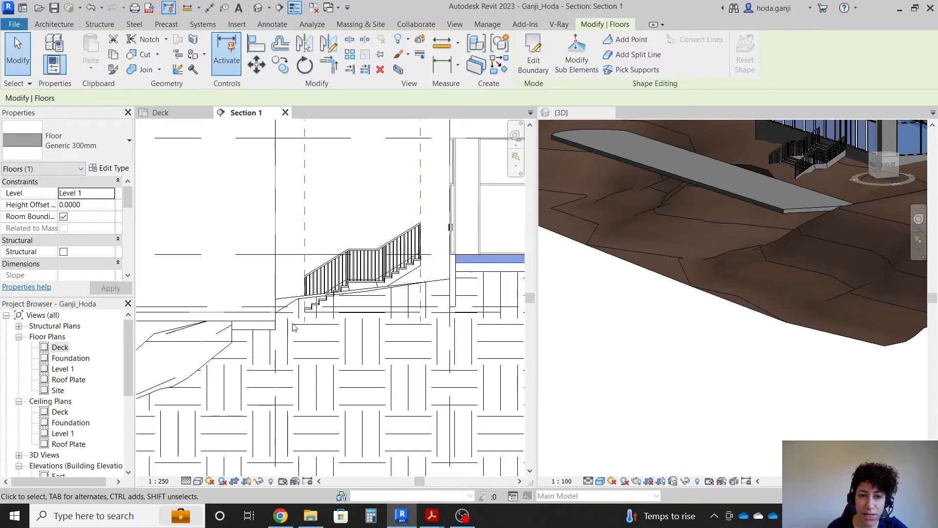
- Return to the Deck plan, select the deck pad in 3D and open its boundary for editing
left_click(187, 113)
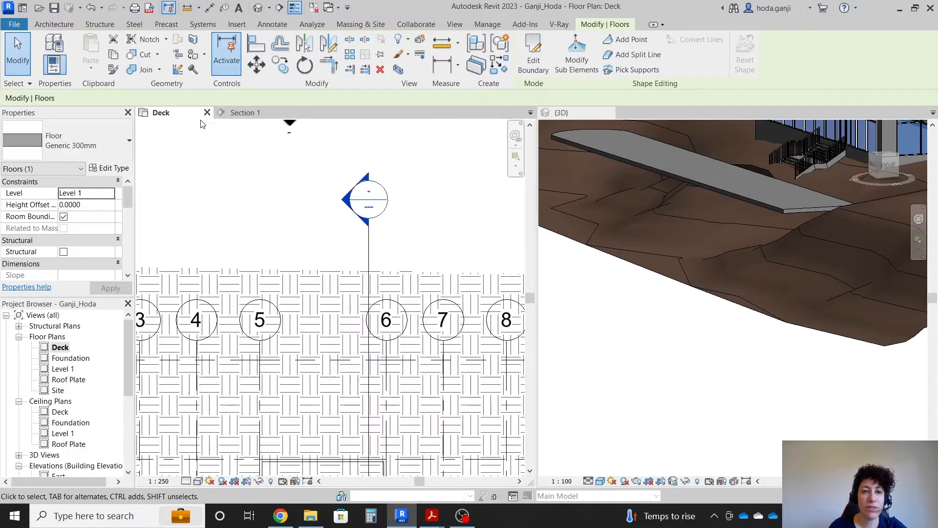
scroll(304, 170, "down", 3)
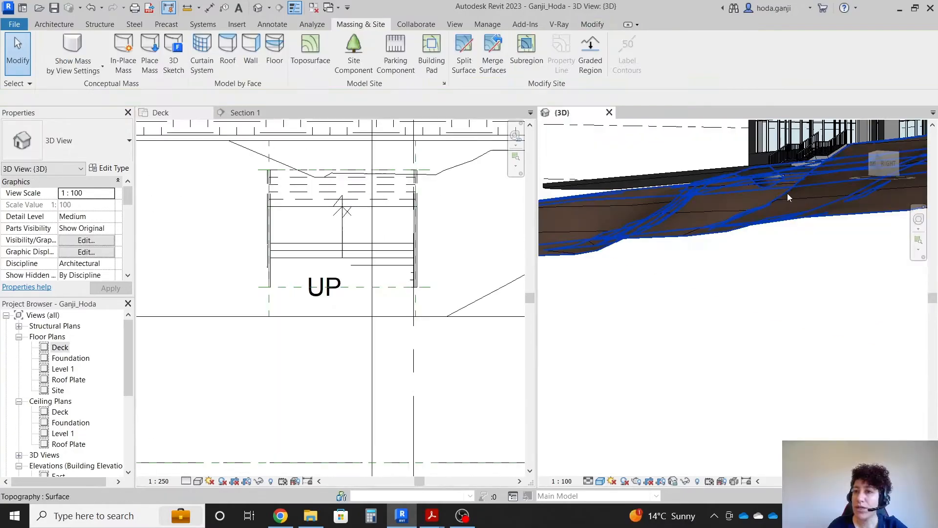
left_click(776, 177)
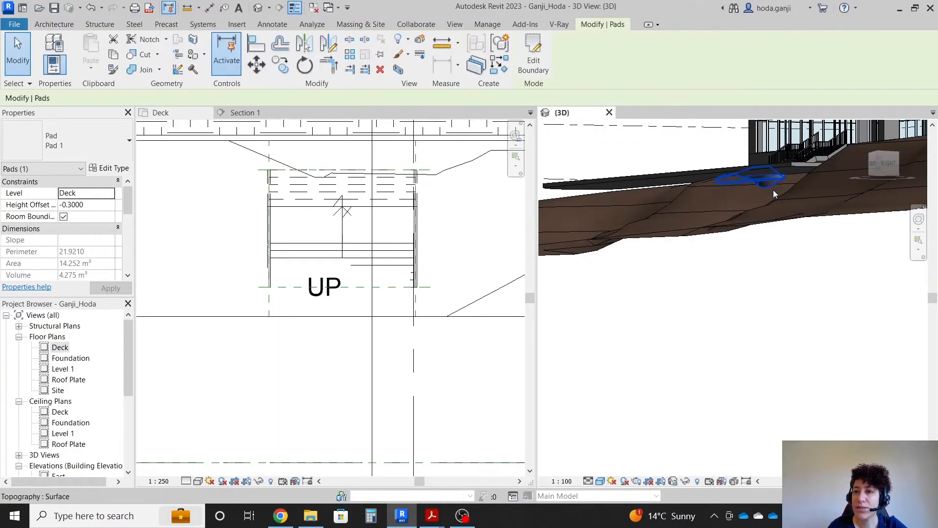
left_click(534, 56)
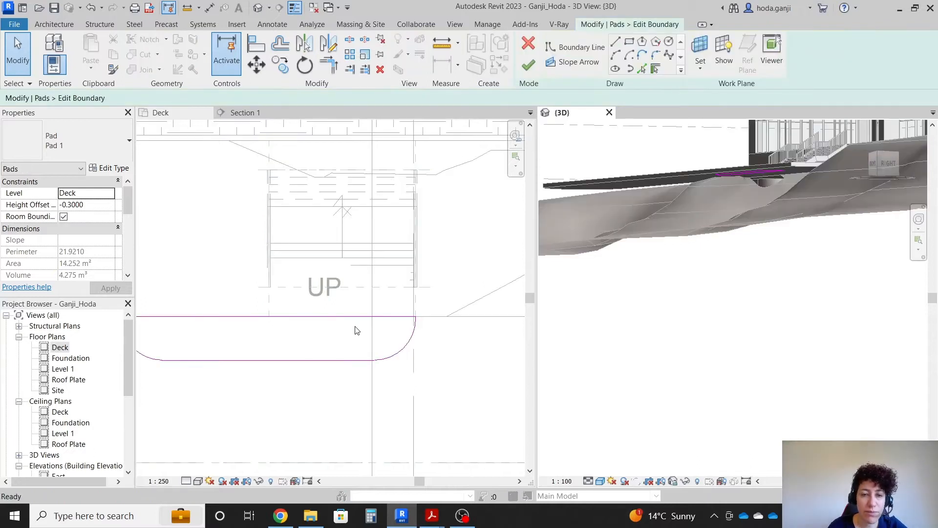
scroll(358, 323, "up", 2)
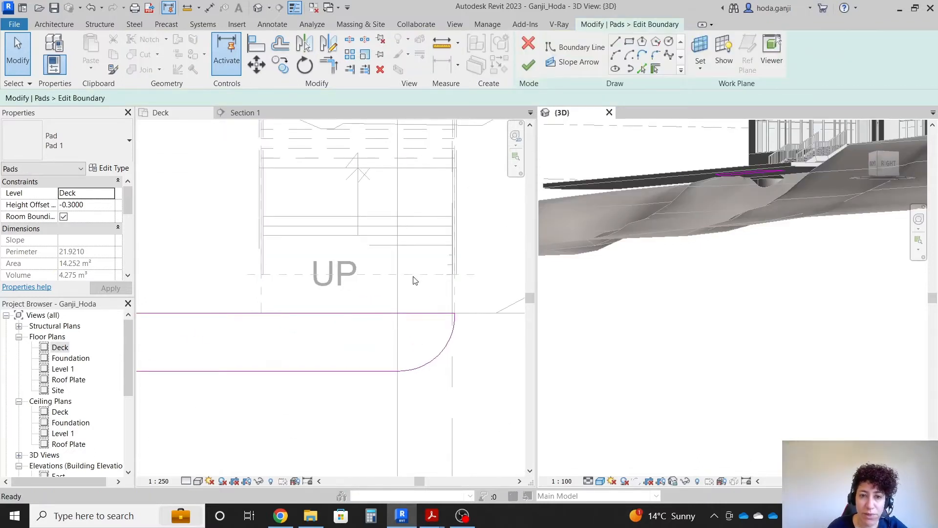
- Sketch a pad boundary line from the pad's straight edge up to the left corner of the stair's foot
scroll(457, 277, "up", 2)
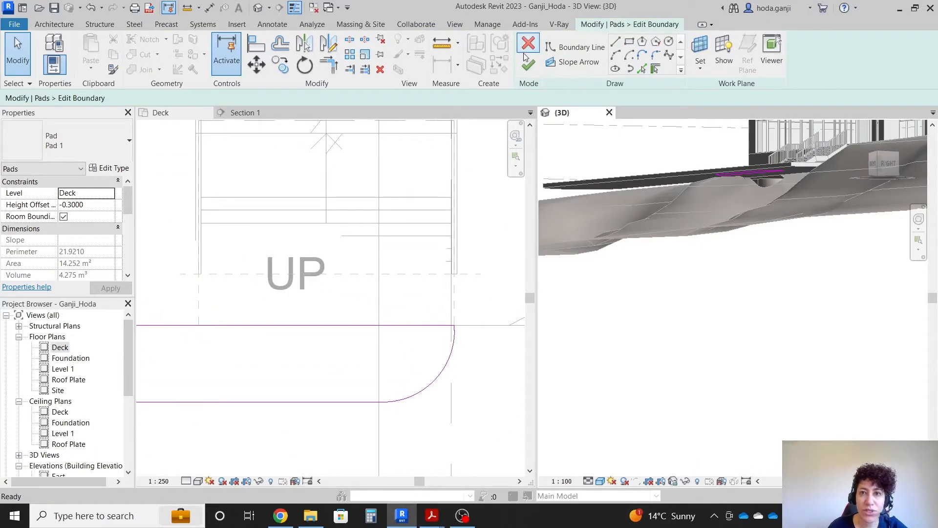
left_click(605, 47)
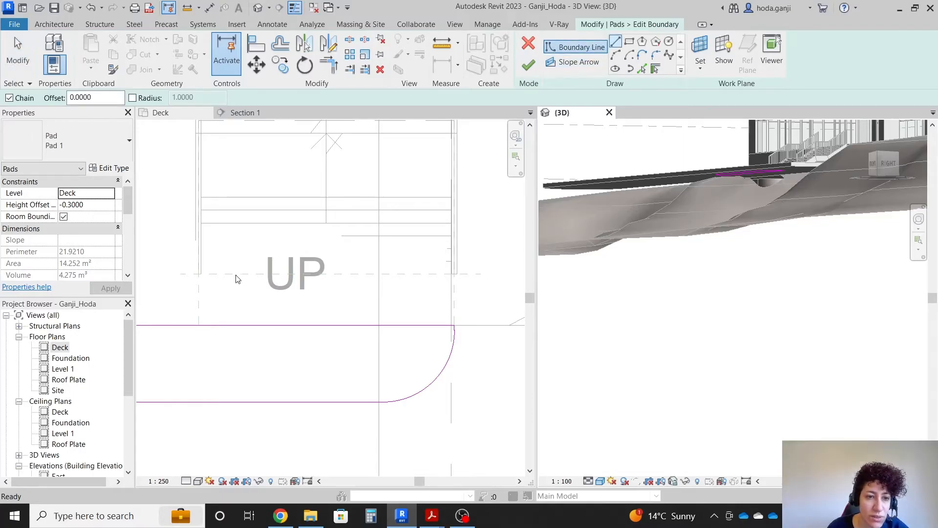
left_click(212, 257)
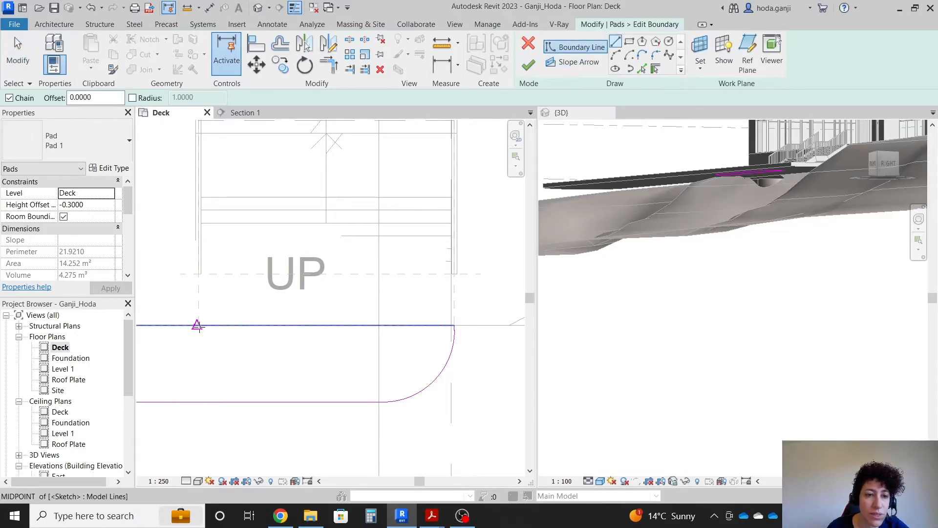
left_click(198, 325)
scroll(198, 326, "up", 3)
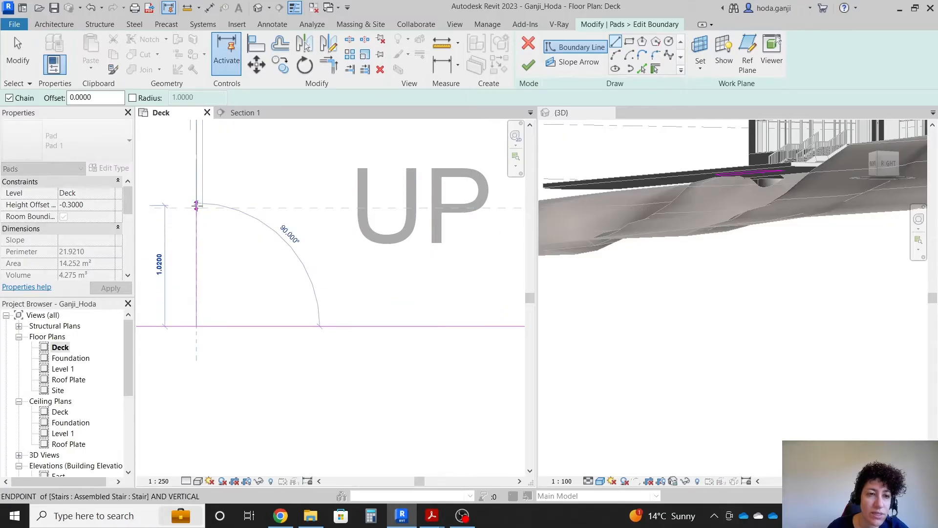
scroll(197, 203, "up", 3)
left_click(196, 214)
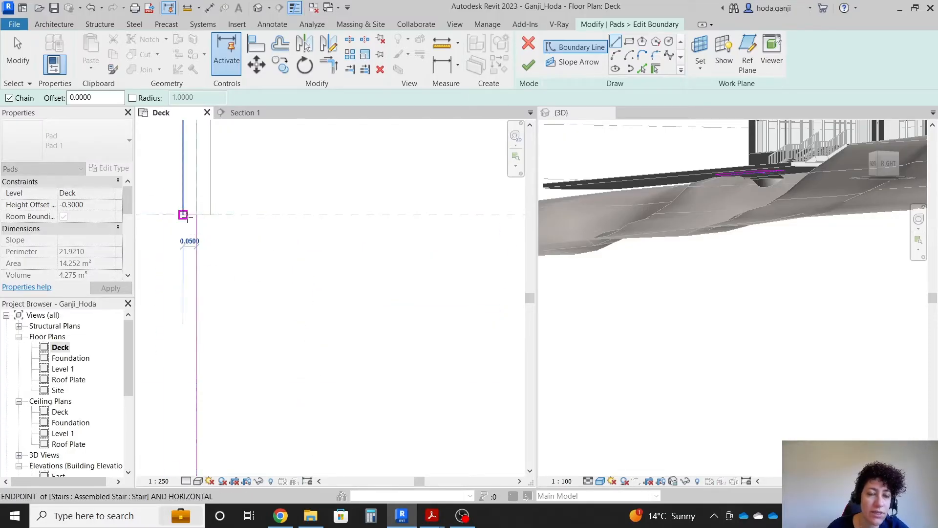
- Continue the pad boundary with a horizontal line along the stair's foot to its right corner
scroll(188, 220, "down", 7)
scroll(385, 221, "up", 3)
scroll(236, 240, "up", 3)
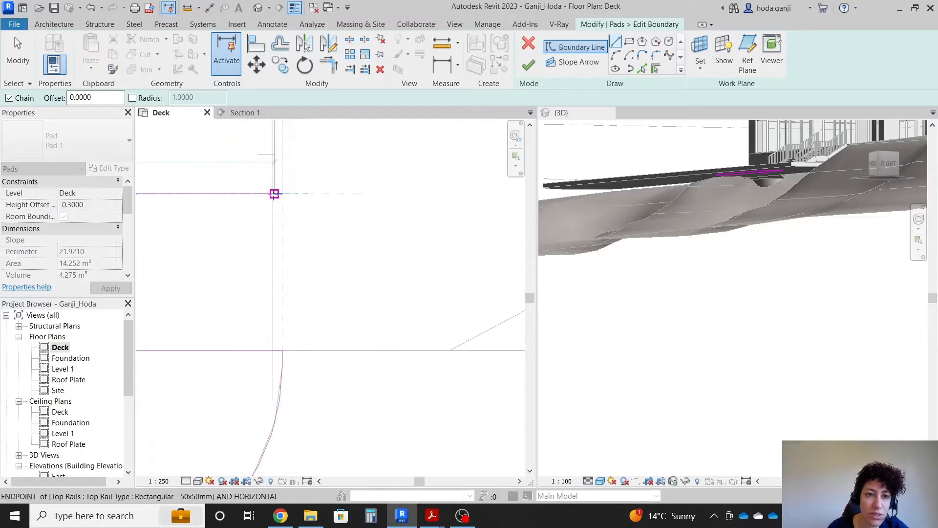
left_click(282, 193)
key("Escape")
scroll(251, 278, "down", 2)
middle_click_drag(251, 278, 335, 245)
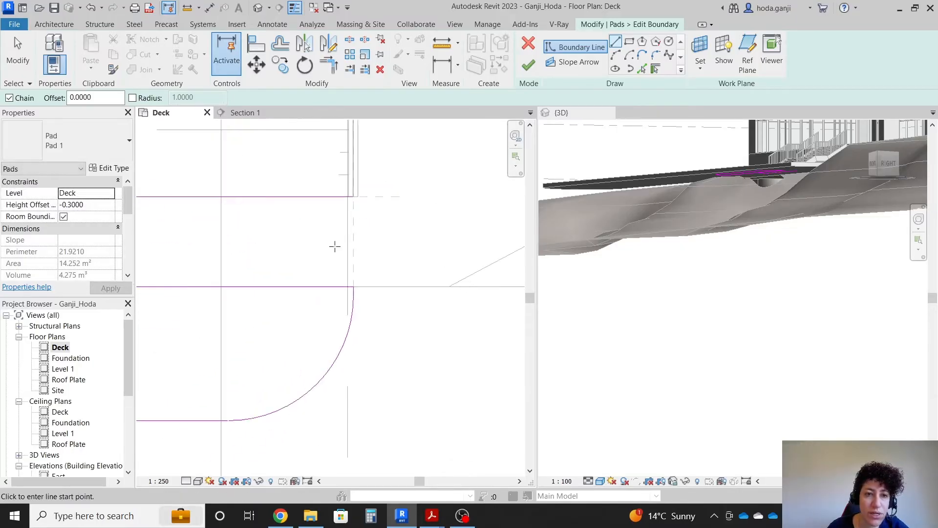
scroll(263, 241, "down", 3)
middle_click_drag(191, 259, 316, 247)
scroll(315, 217, "up", 2)
key("Escape")
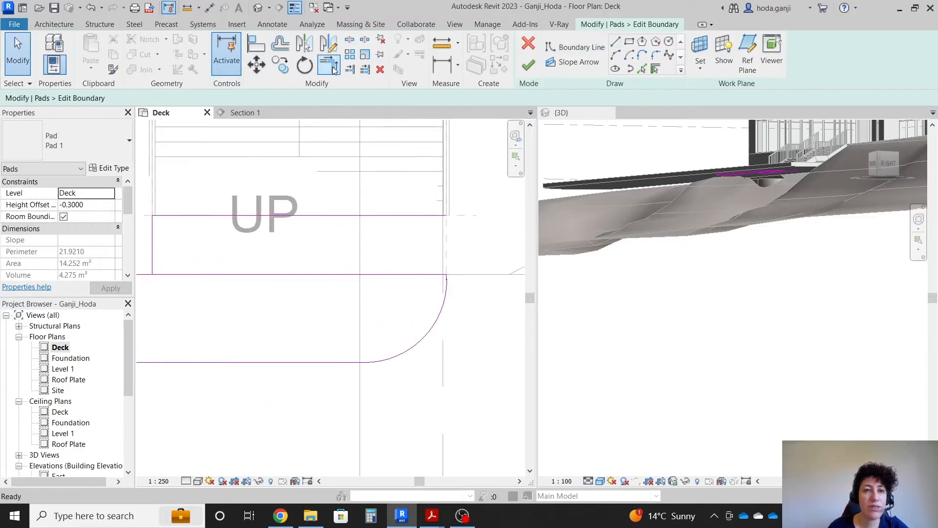
- Trim and extend the pad's boundary lines into a closed outline that includes the strip at the stair's foot, and finish the sketch
middle_click_drag(162, 243, 251, 203)
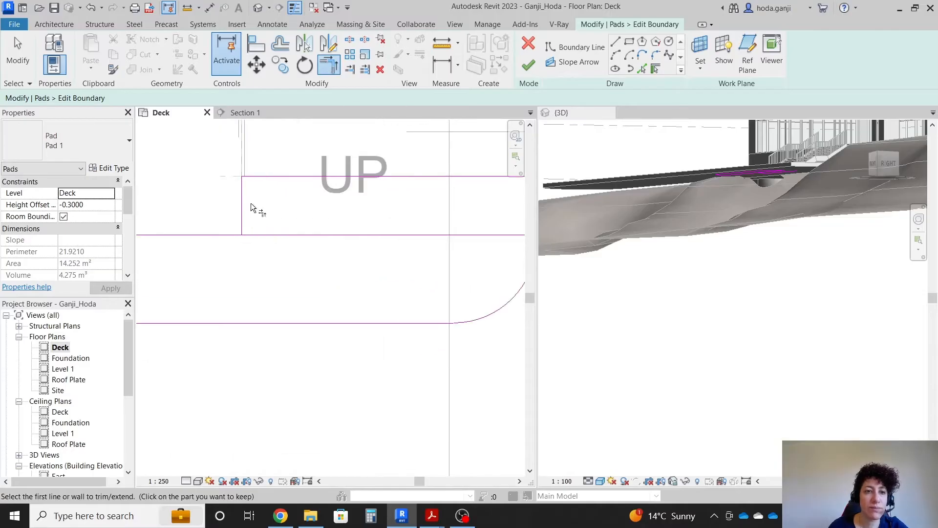
left_click(227, 234)
scroll(209, 230, "down", 1)
middle_click_drag(504, 219, 385, 257)
scroll(336, 253, "up", 5)
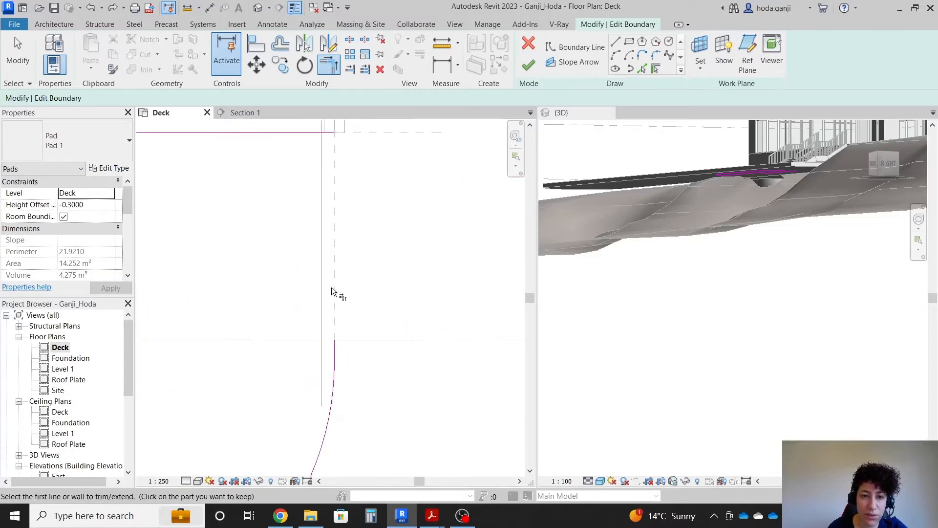
scroll(336, 325, "up", 3)
left_click(365, 359)
scroll(346, 274, "down", 3)
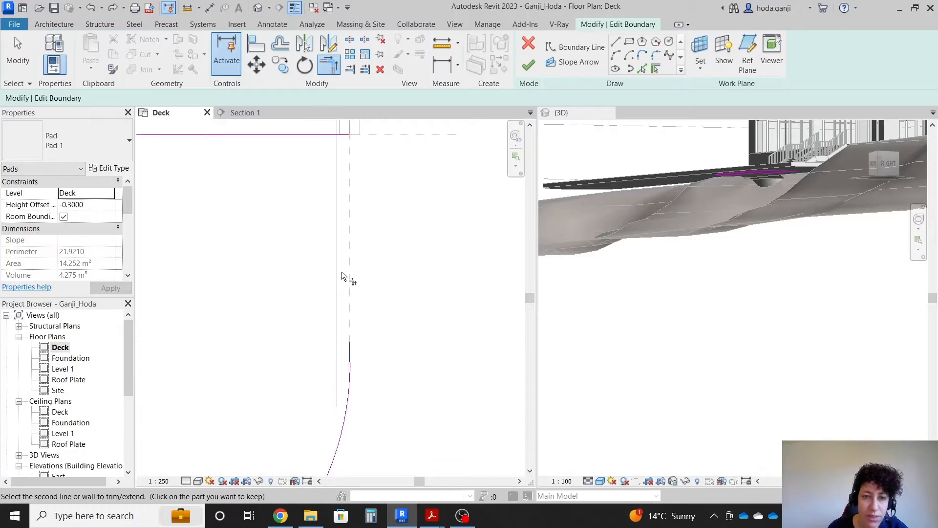
scroll(460, 278, "down", 2)
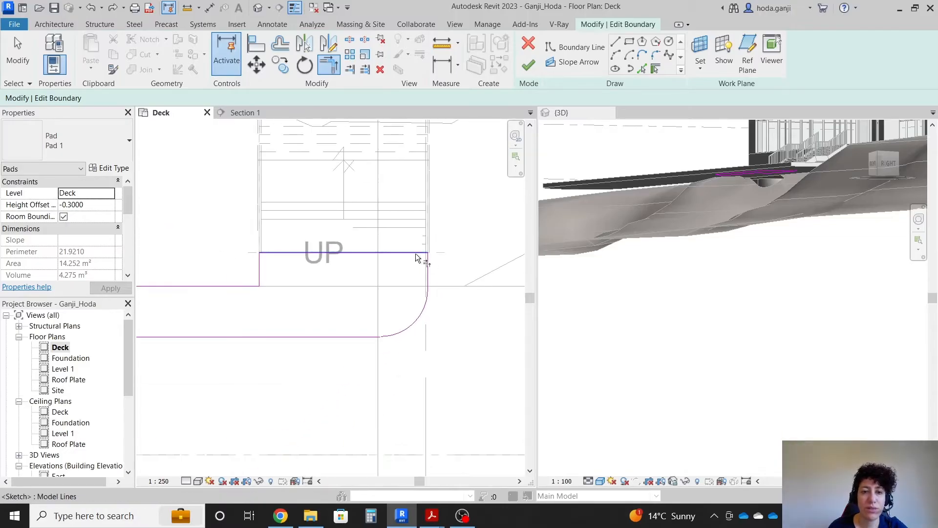
left_click(529, 64)
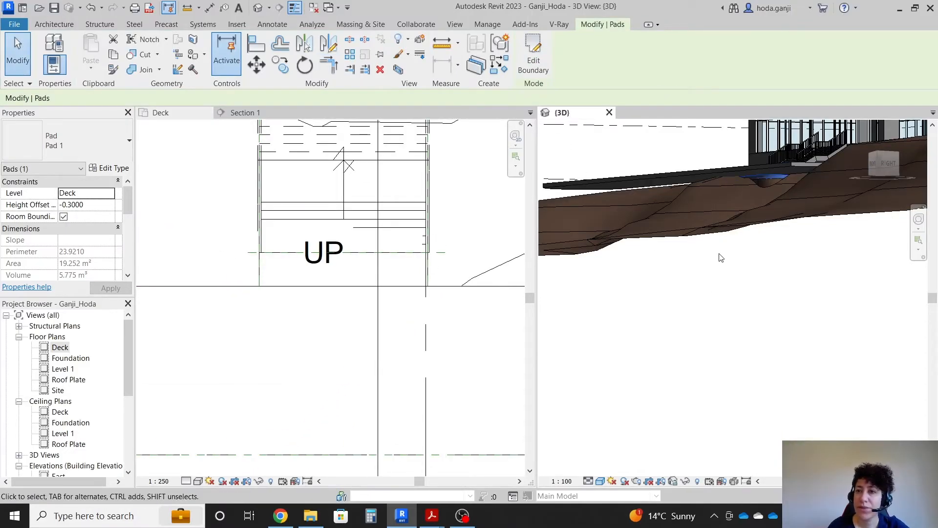
- Edit the boundary of the Deck floor and sketch three lines forming a 5 m wide extension up to the stair's foot
middle_click_drag(718, 257, 784, 259, "shift")
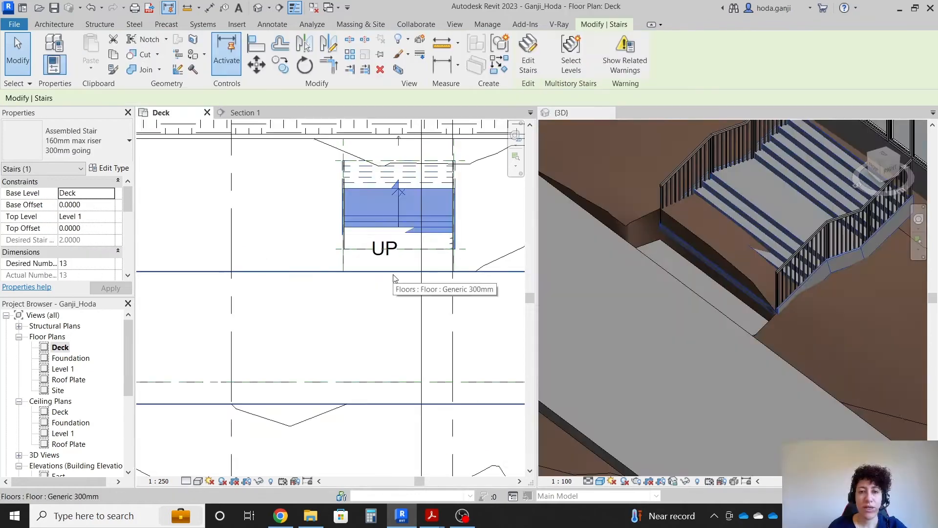
left_click(395, 278)
scroll(523, 232, "up", 1)
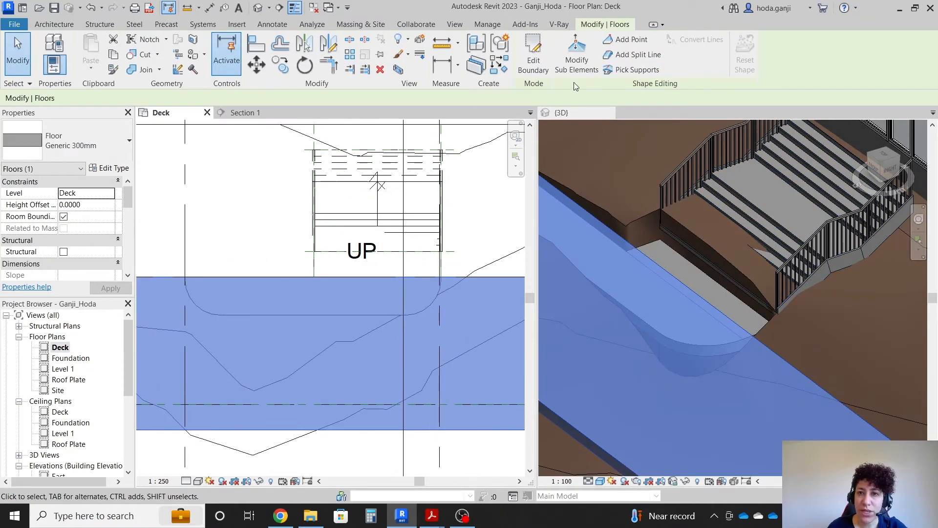
left_click(535, 55)
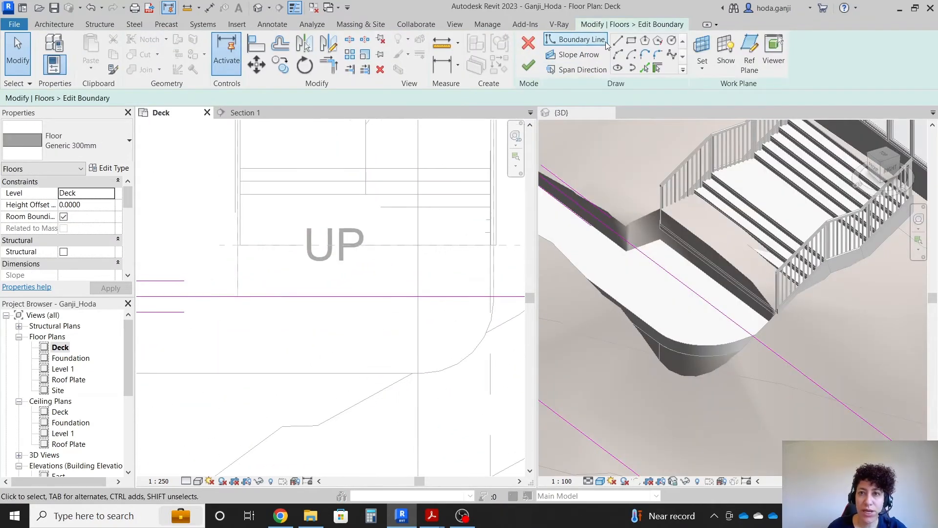
scroll(365, 205, "up", 2)
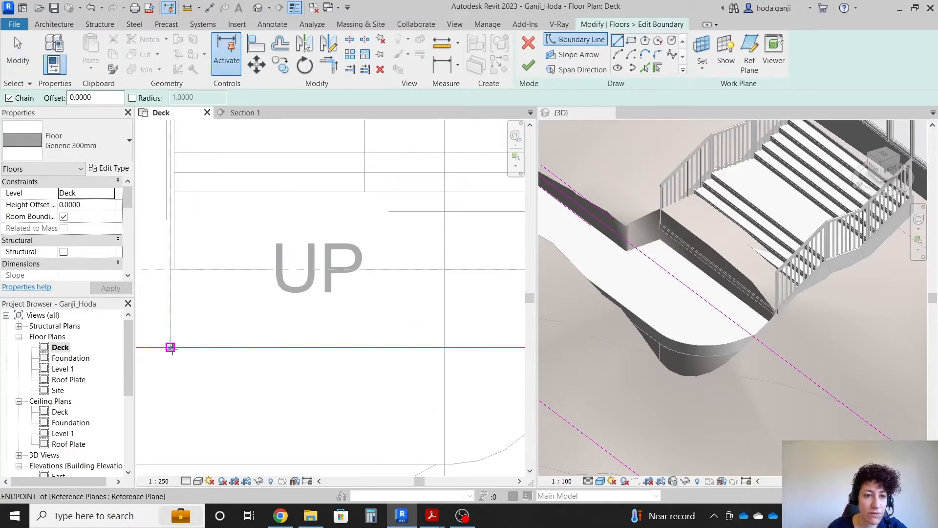
left_click(171, 347)
left_click(171, 269)
scroll(180, 268, "down", 2)
scroll(442, 266, "up", 3)
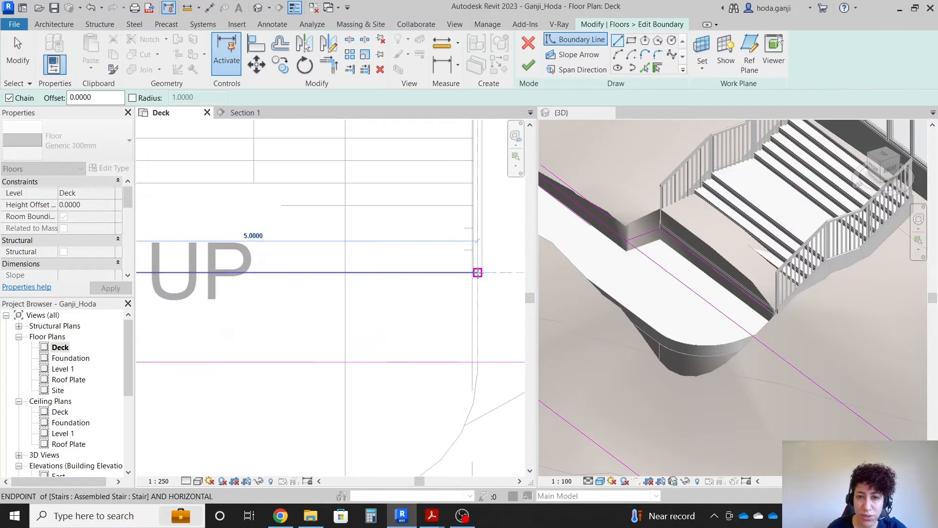
left_click(477, 272)
left_click(477, 361)
scroll(481, 344, "down", 2)
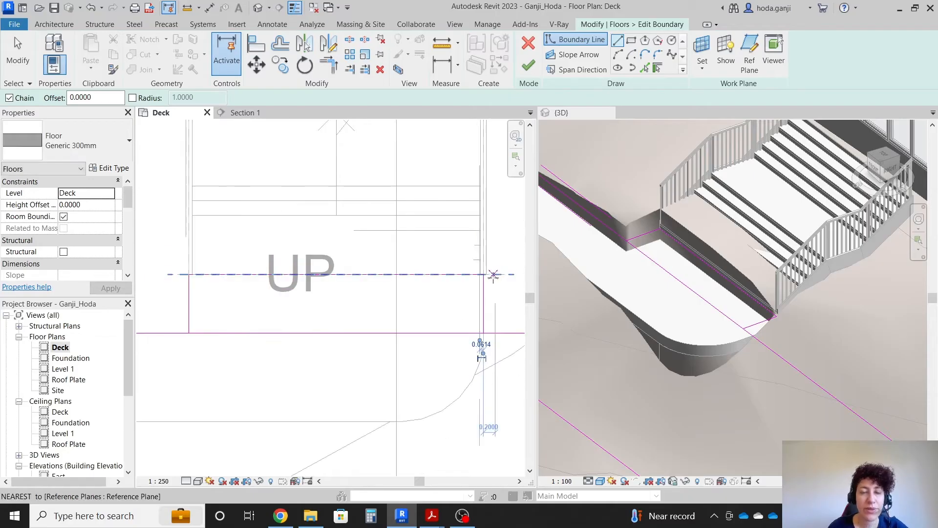
- Split the Deck floor's long edge below the stair, trim it to both sides of the extension, and finish the boundary
left_click(350, 39)
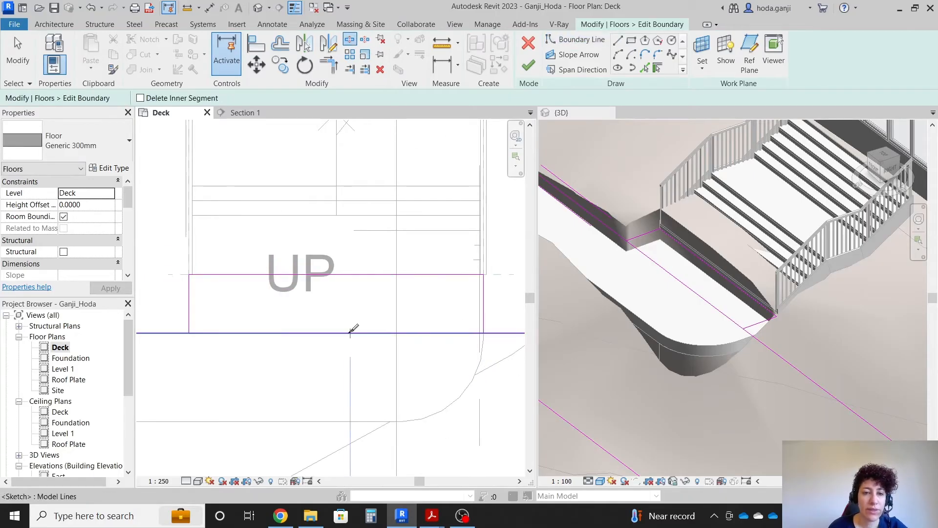
left_click(329, 64)
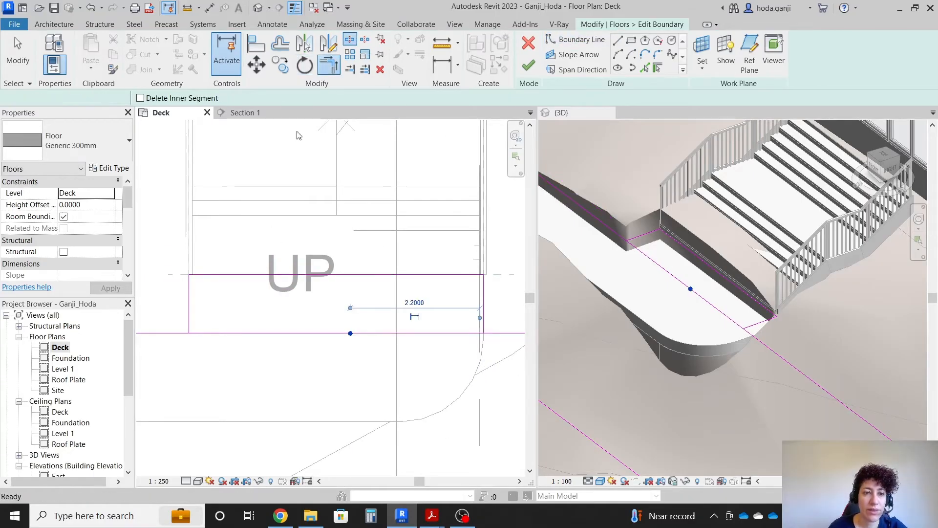
left_click(190, 320)
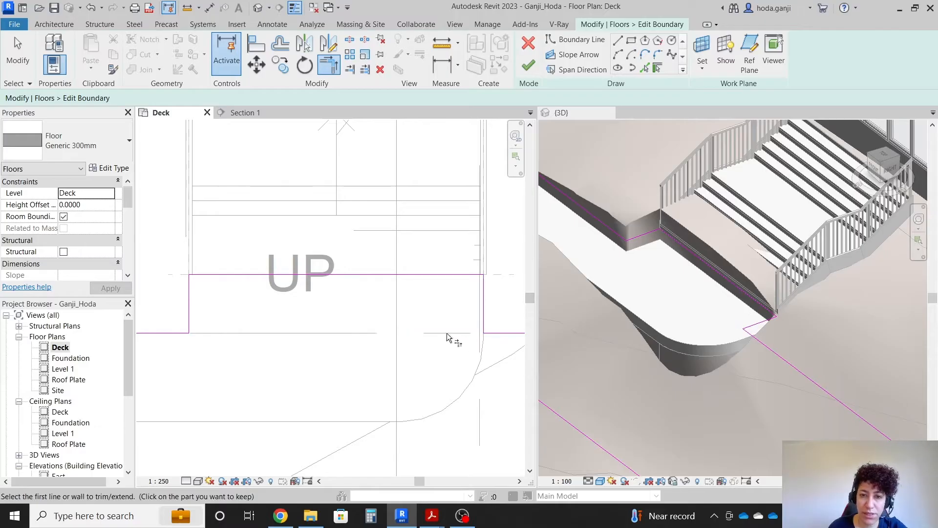
key("Escape")
left_click(529, 66)
key("Escape")
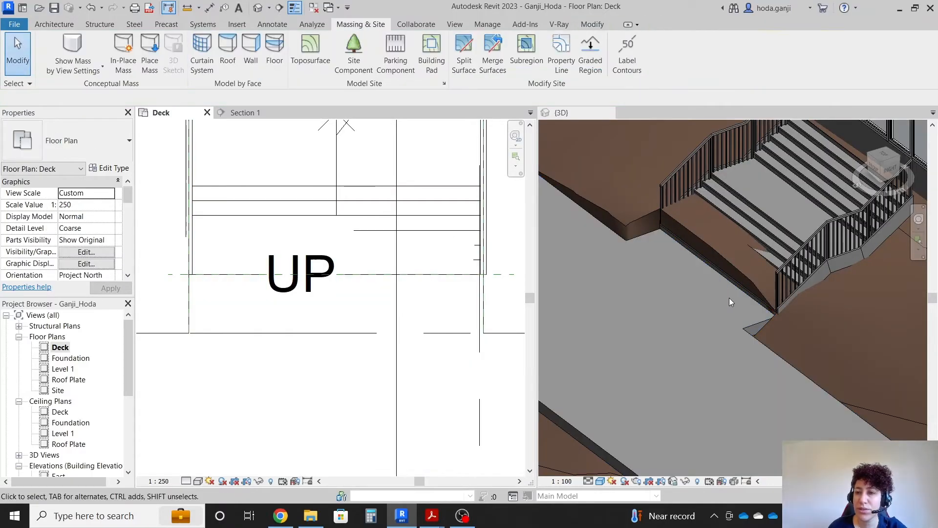
- Open the Level 1 floor plan at the top of the stair
left_click(743, 303)
scroll(740, 298, "down", 2)
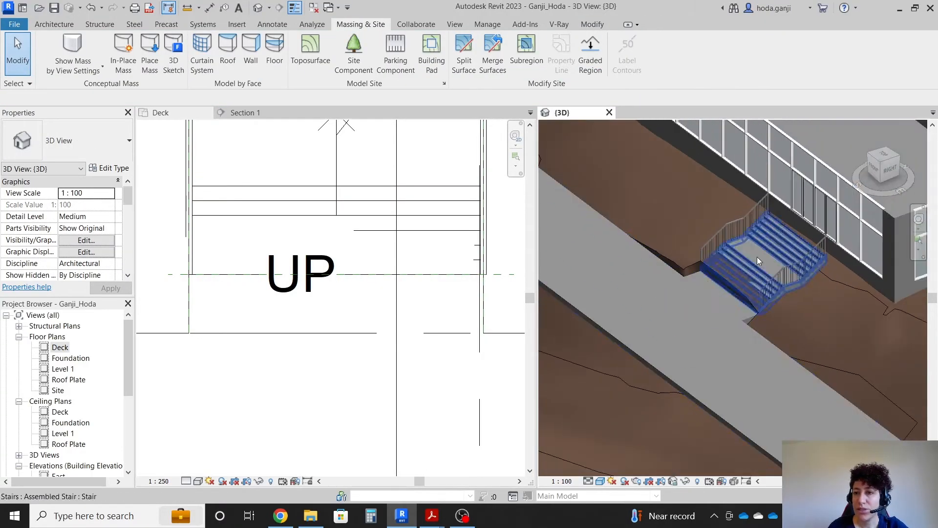
scroll(781, 251, "up", 3)
scroll(383, 355, "down", 3)
scroll(440, 205, "up", 2)
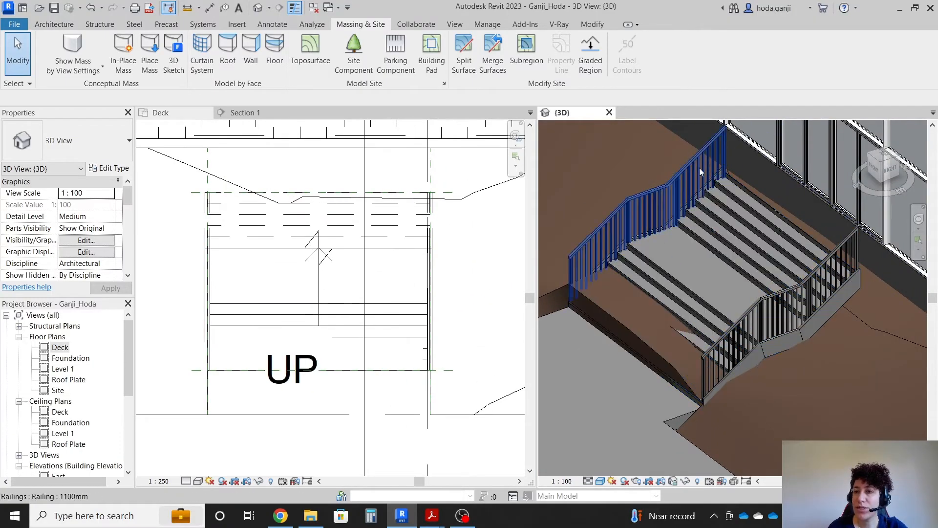
left_click(215, 294)
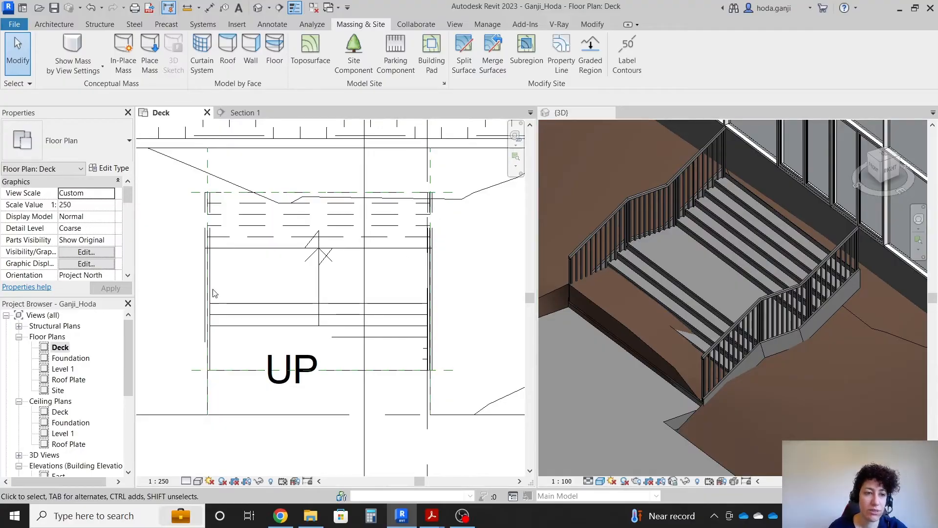
double_click(63, 368)
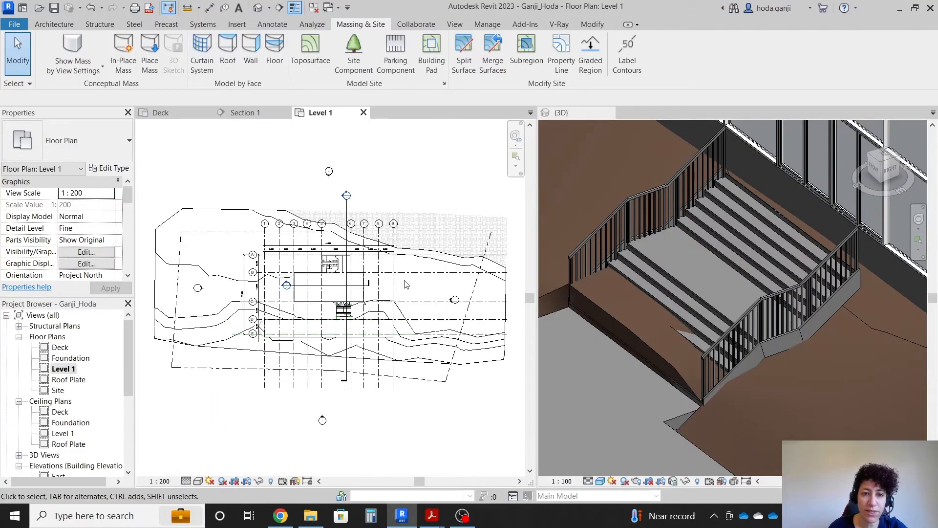
scroll(360, 317, "up", 5)
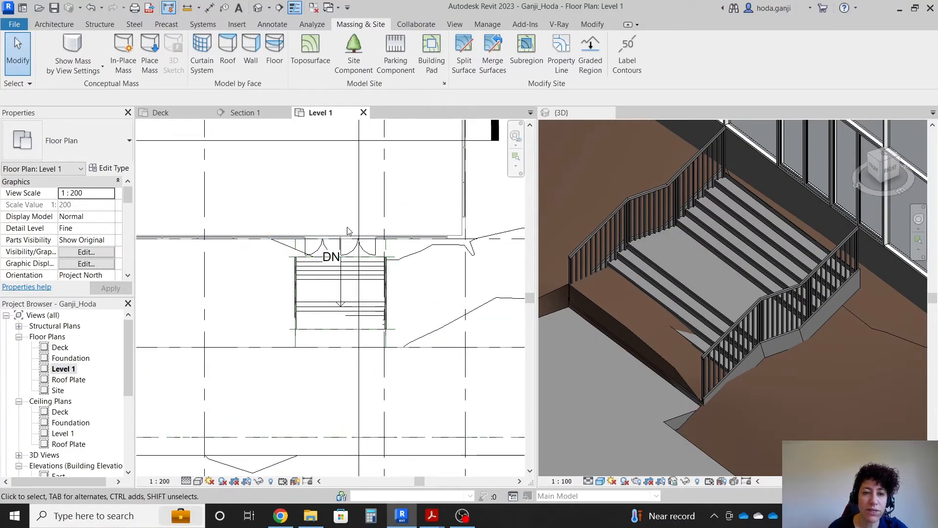
scroll(349, 233, "up", 2)
scroll(349, 236, "up", 2)
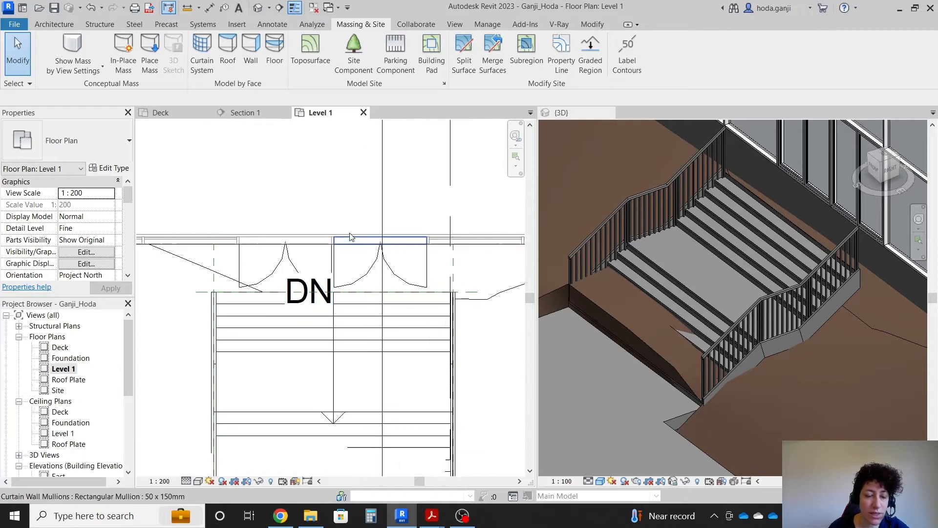
- Edit the Level 1 floor's boundary and sketch a vertical line from the stair's top left corner to the floor edge
left_click(351, 235)
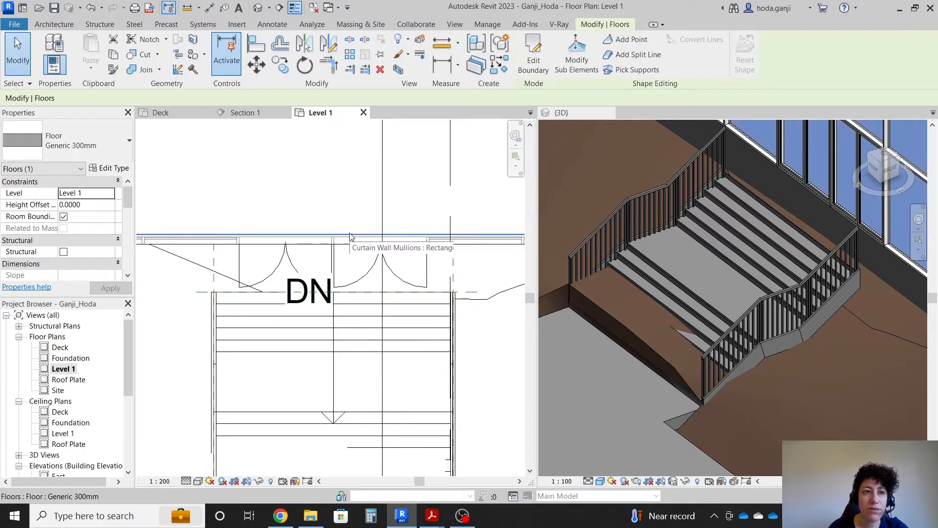
scroll(350, 237, "down", 5)
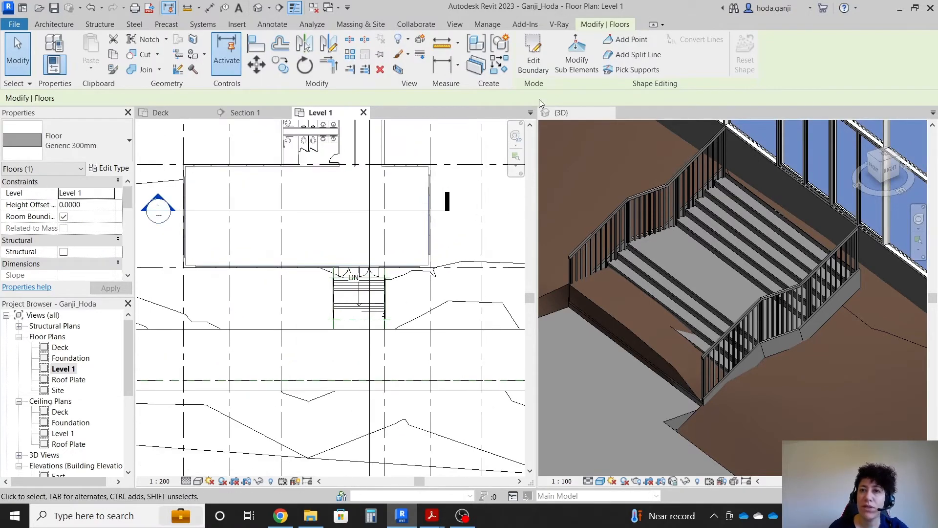
left_click(542, 54)
scroll(352, 287, "up", 5)
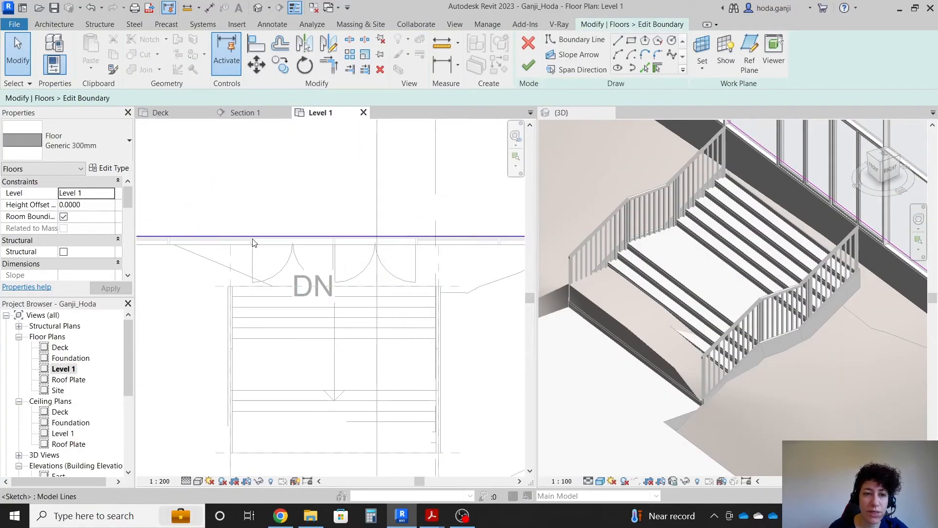
left_click(618, 42)
scroll(226, 291, "up", 1)
left_click(210, 353)
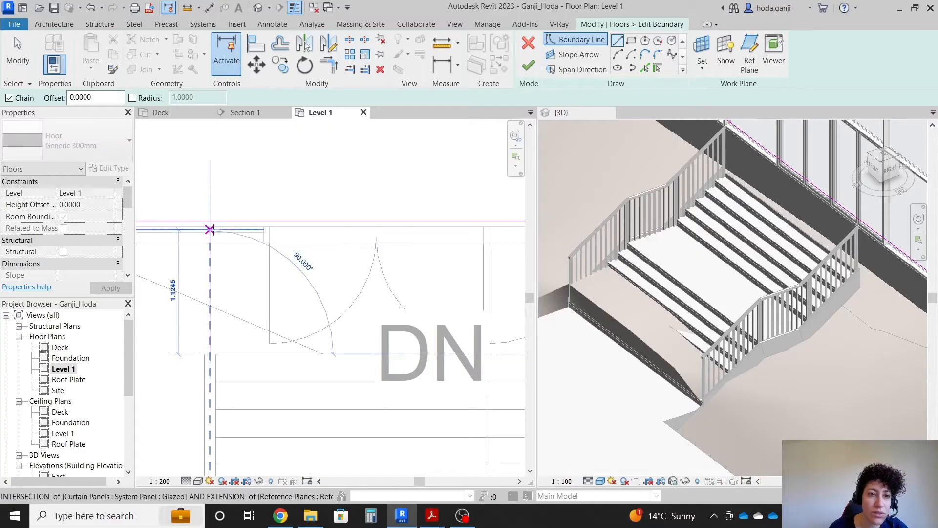
left_click(209, 220)
key("Escape")
- Sketch a vertical boundary line about 1.2 m long from the stair's top right corner to the Level 1 floor edge
scroll(194, 246, "down", 2)
scroll(271, 303, "down", 2)
scroll(425, 292, "up", 2)
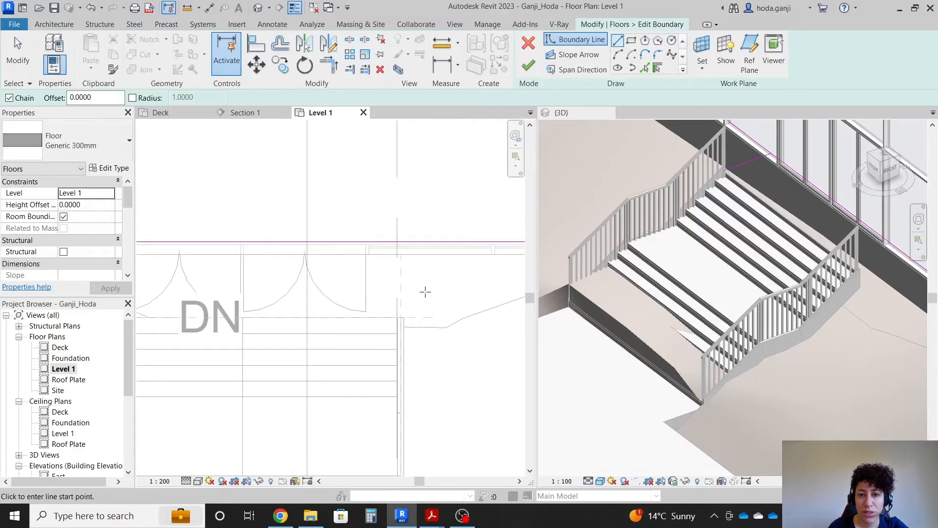
scroll(425, 292, "up", 2)
left_click(390, 332)
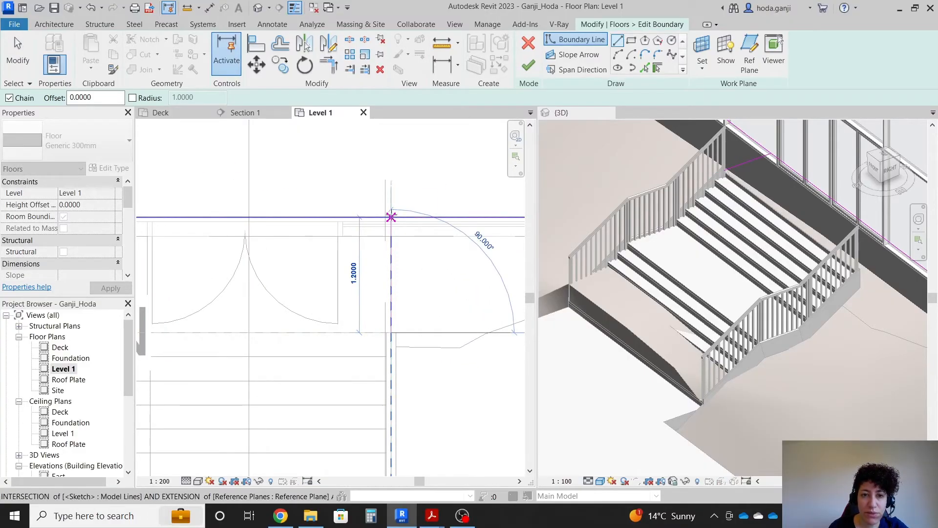
left_click(390, 216)
key("Escape")
- Sketch a horizontal boundary line along the stair's top edge, joining the lower ends of the two vertical lines
scroll(435, 226, "down", 2)
scroll(425, 262, "down", 2)
scroll(273, 277, "up", 3)
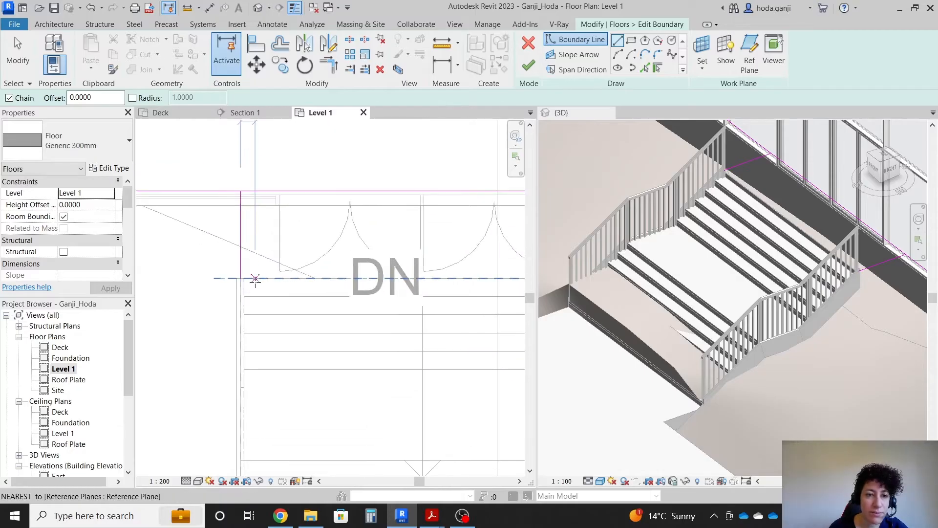
scroll(252, 275, "up", 2)
left_click(229, 287)
scroll(232, 289, "down", 3)
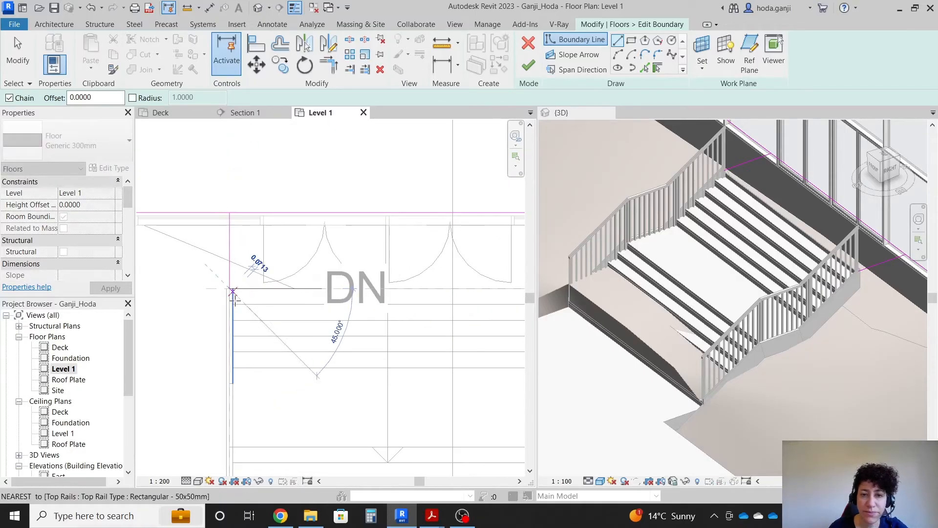
scroll(303, 308, "down", 2)
scroll(434, 301, "up", 4)
left_click(394, 291)
scroll(444, 299, "down", 2)
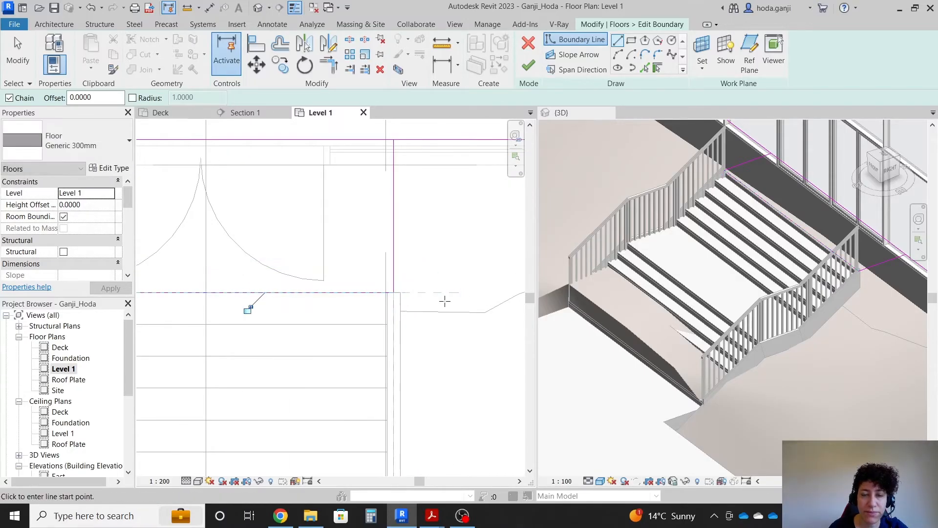
- Split the Level 1 floor edge above the stair, trim it to both vertical lines, and finish the boundary without attaching walls
left_click(350, 39)
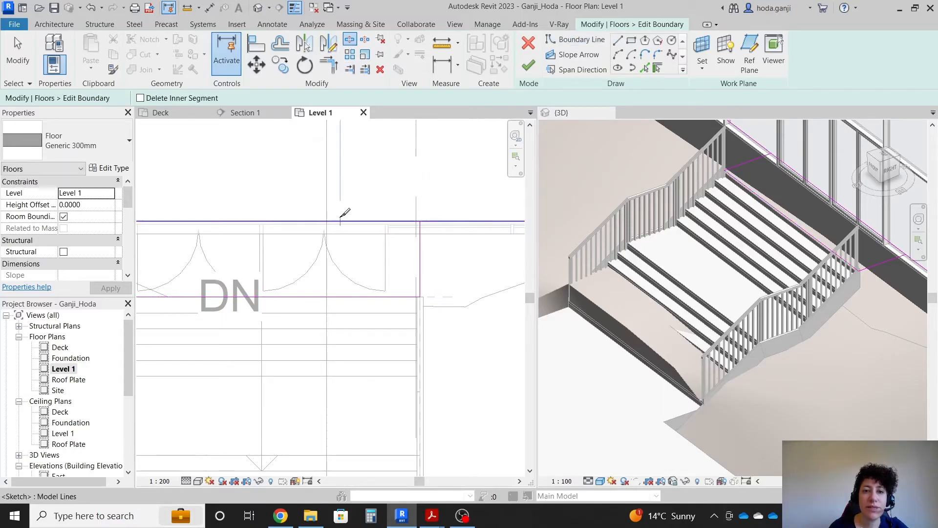
left_click(341, 220)
key("t")
key("r")
left_click(419, 255)
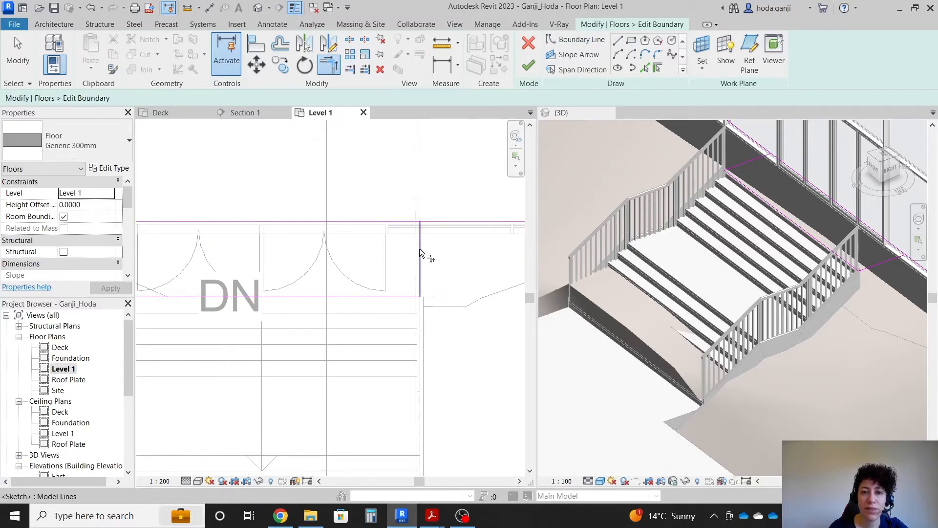
left_click(447, 221)
scroll(461, 232, "down", 3)
scroll(237, 228, "up", 2)
left_click(253, 224)
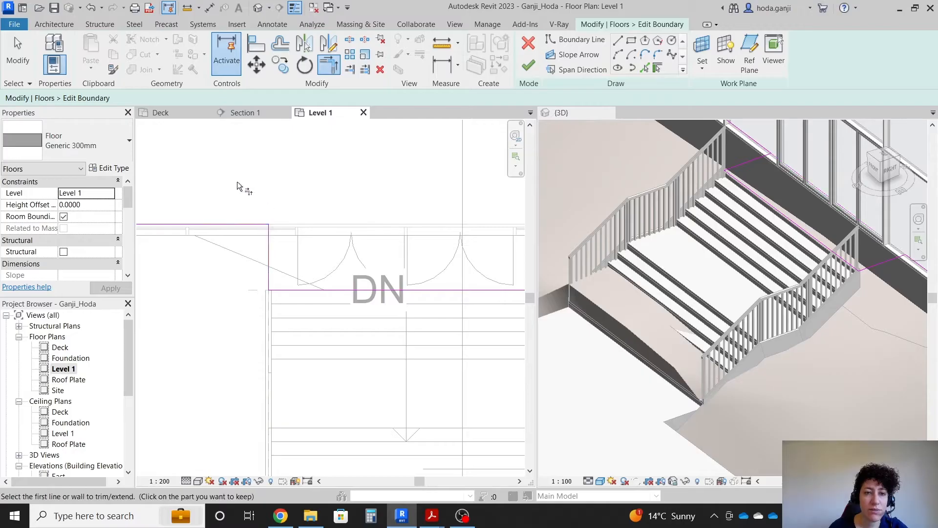
scroll(239, 183, "down", 2)
left_click(529, 67)
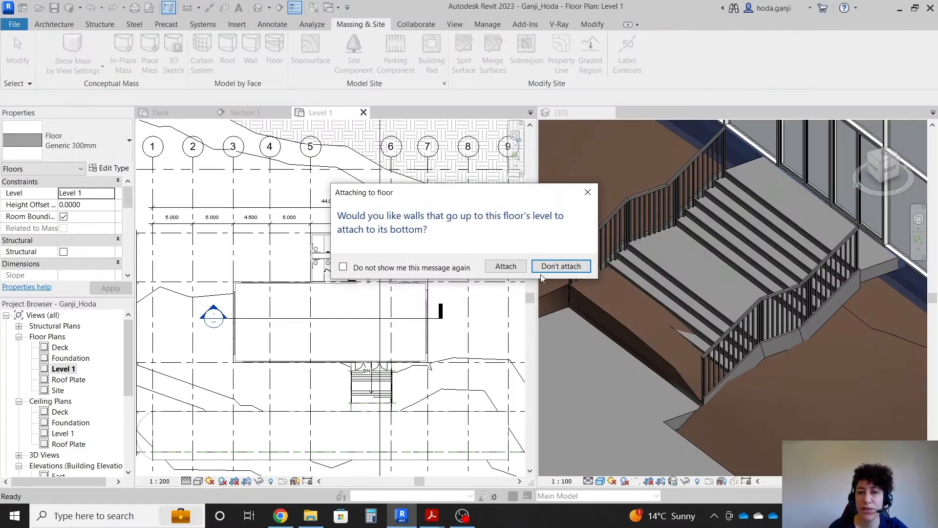
left_click(552, 267)
- Examine the stair's underside and railings against the surrounding terrain in the 3D view
scroll(379, 388, "up", 4)
middle_click_drag(717, 353, 712, 278, "shift")
scroll(750, 258, "down", 6)
scroll(709, 298, "up", 6)
scroll(663, 358, "up", 5)
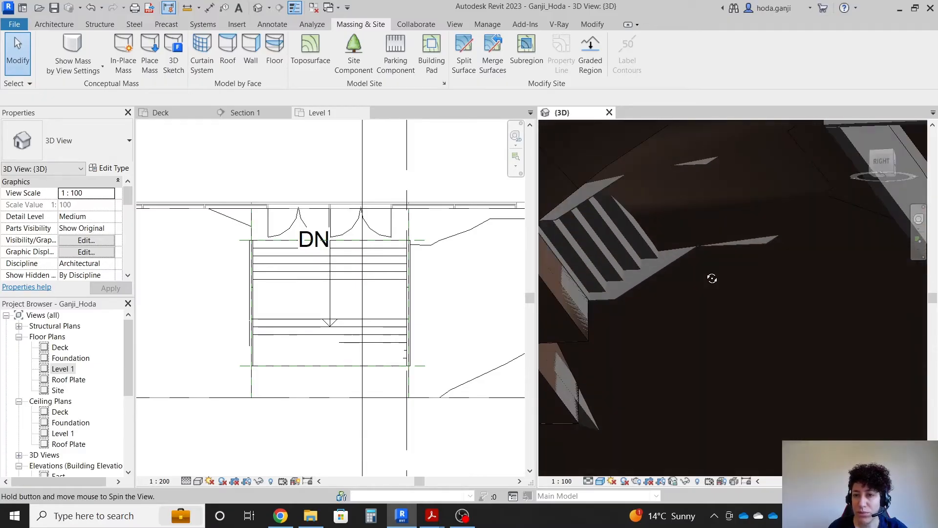
middle_click_drag(637, 263, 632, 291, "shift")
left_click(152, 143)
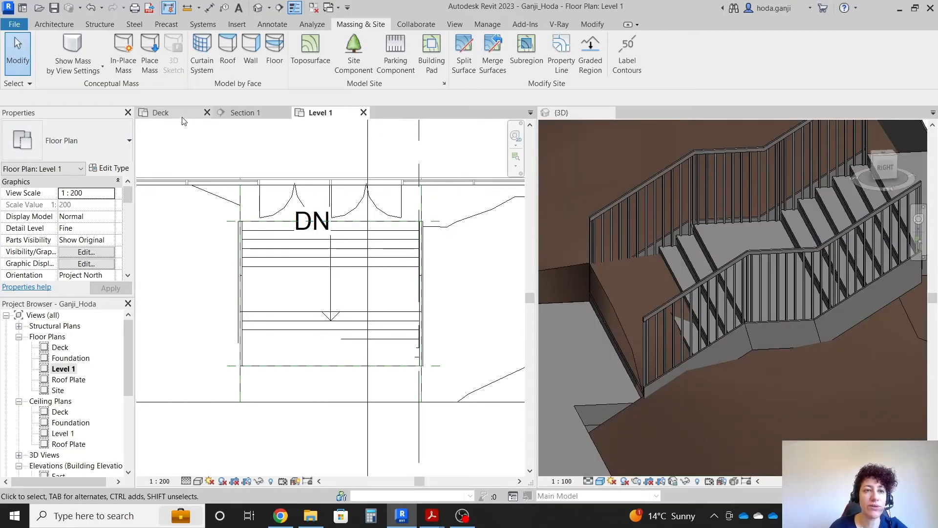
- Start a building pad in the Deck plan and sketch a 5 by 2.75 m rectangle from the stair's foot to the landing's far edge
left_click(161, 112)
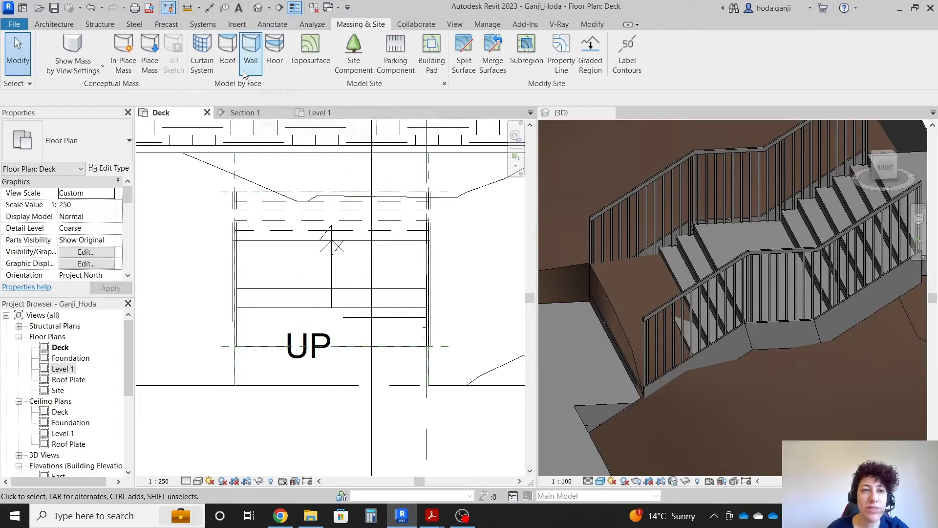
left_click(431, 56)
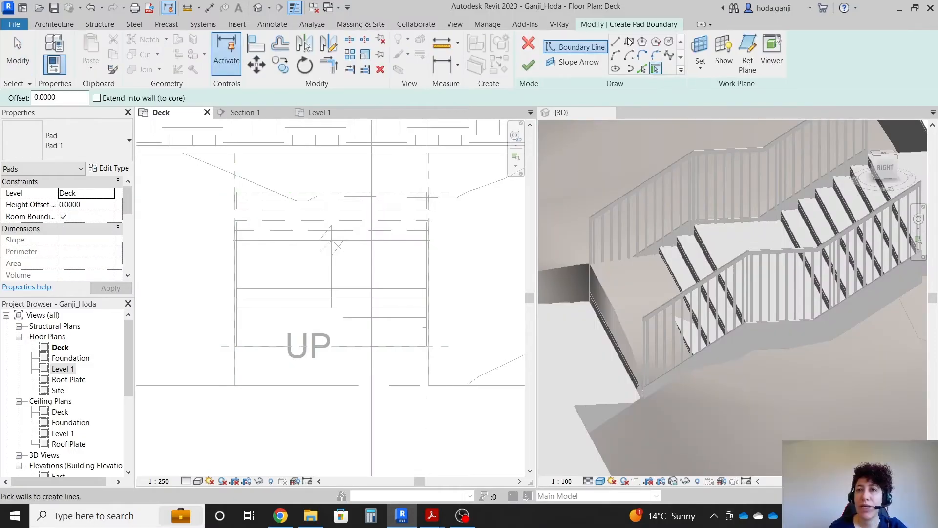
left_click(629, 42)
scroll(276, 353, "up", 3)
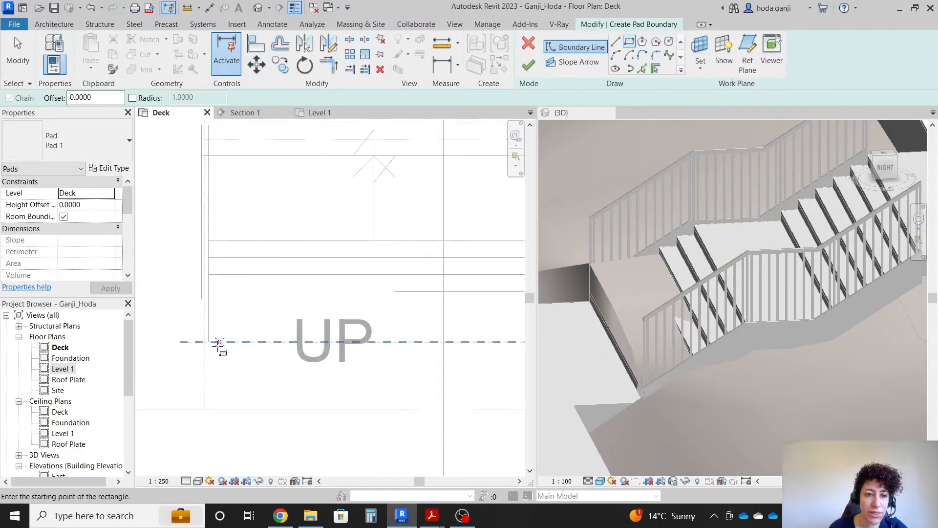
left_click(201, 341)
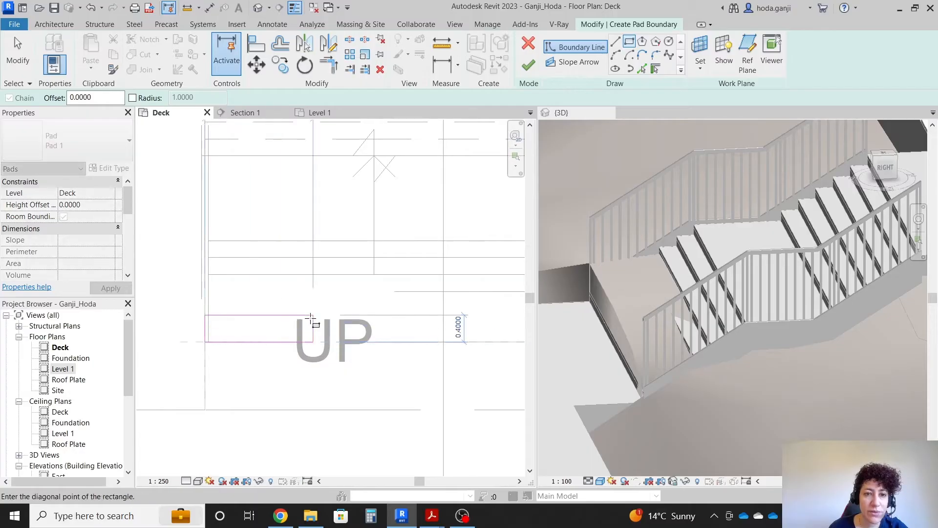
scroll(321, 301, "down", 2)
scroll(448, 181, "up", 4)
left_click(439, 321)
scroll(457, 203, "down", 3)
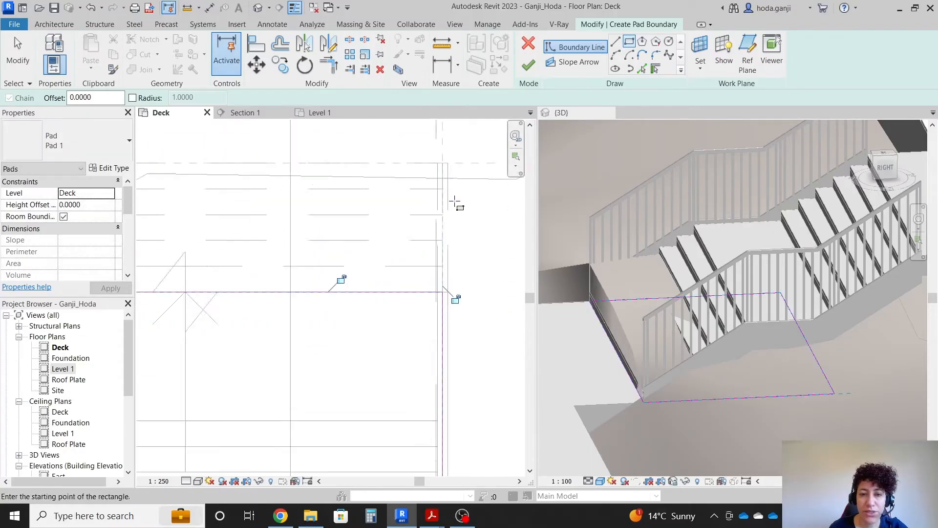
key("Escape")
key("Escape")
scroll(427, 253, "down", 2)
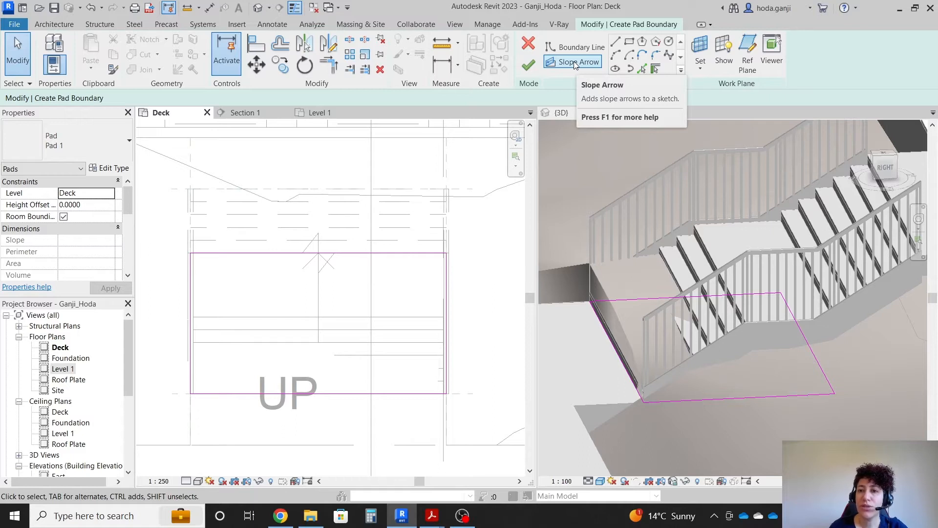
- Add a 2.75 m slope arrow from the midpoint of the pad's edge at the stair foot to the opposite edge's midpoint
left_click(575, 63)
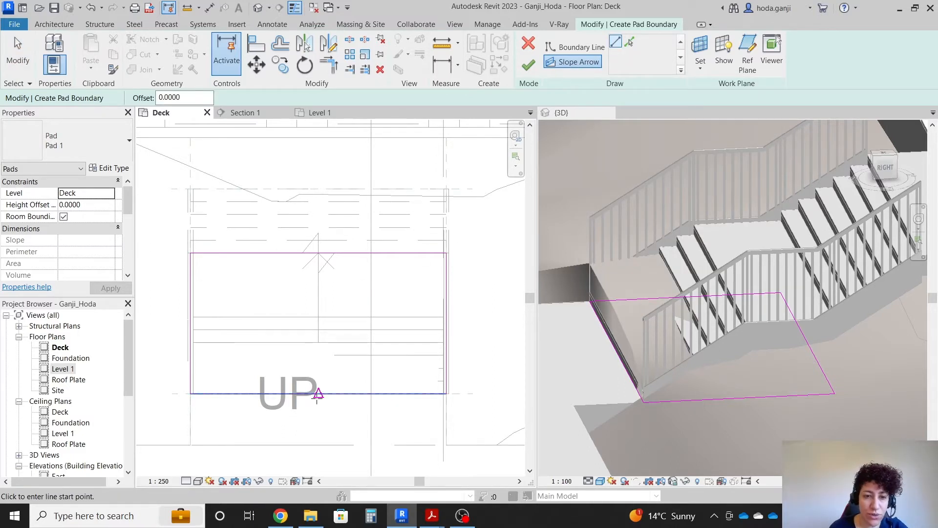
left_click(318, 394)
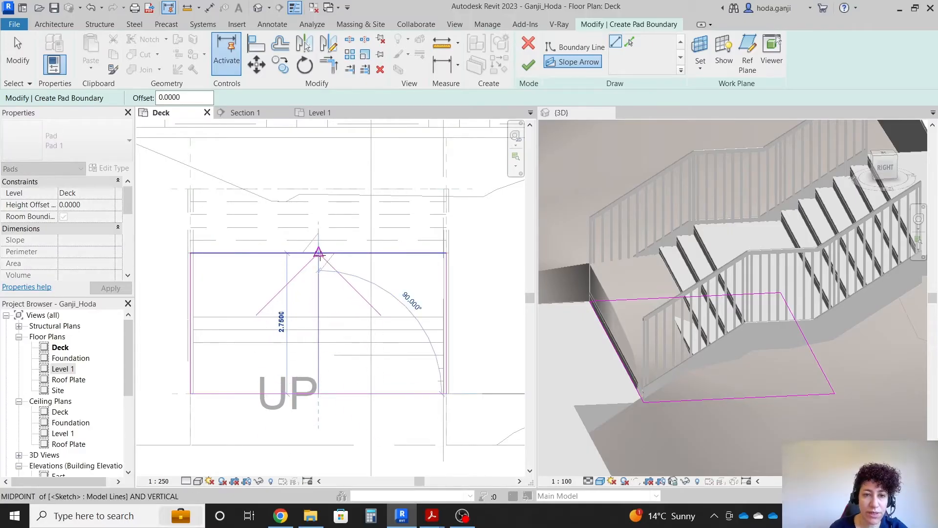
left_click(318, 253)
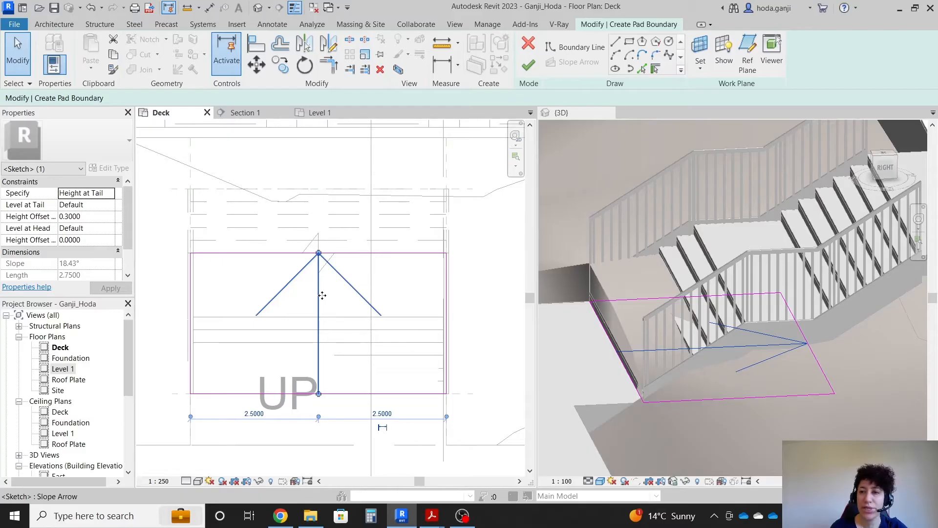
- Set the slope arrow's height offset at tail to 1 m and finish the pad
left_click(96, 214)
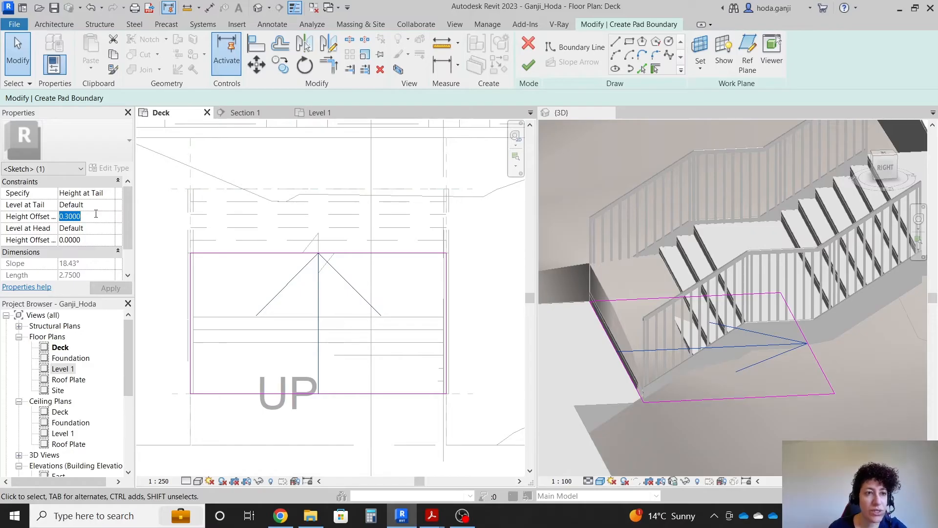
type("1")
left_click(107, 287)
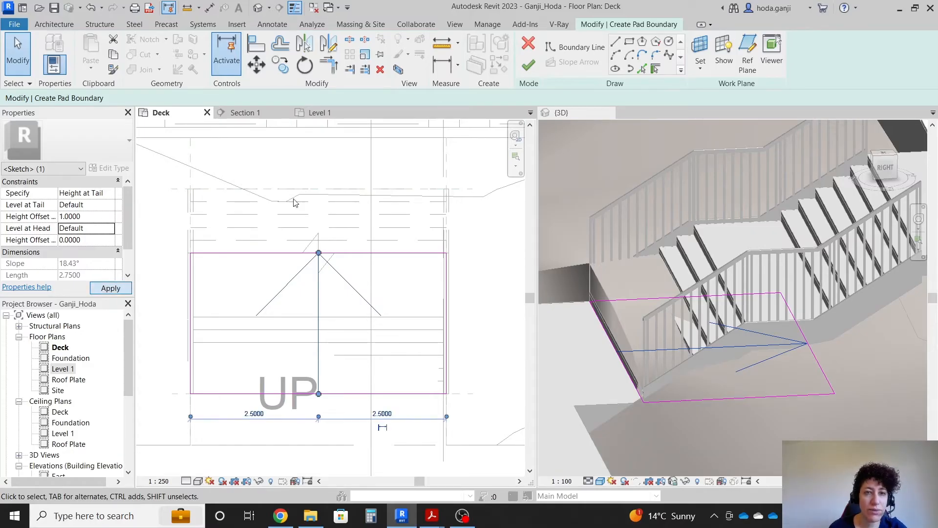
left_click(528, 64)
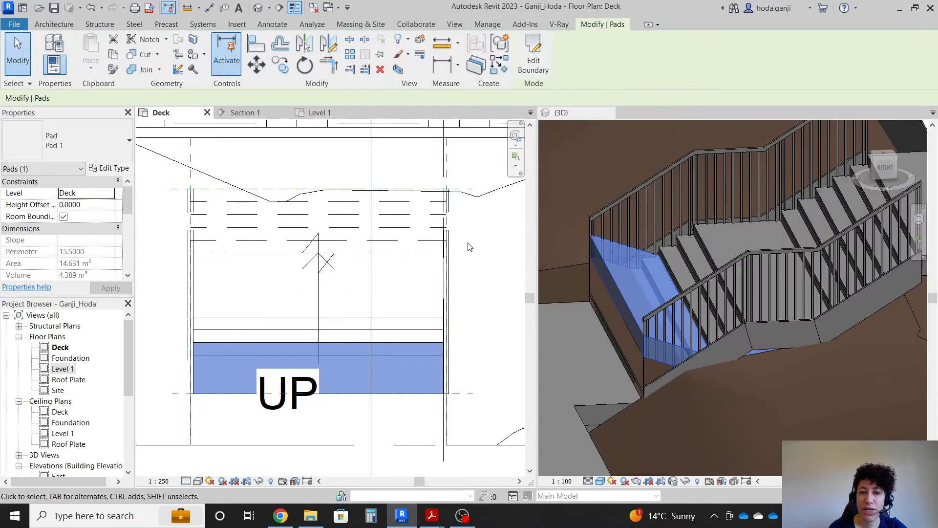
- Edit the pad's slope arrow to a height offset of 0 at tail and -1 m at head, and finish the boundary
left_click(533, 57)
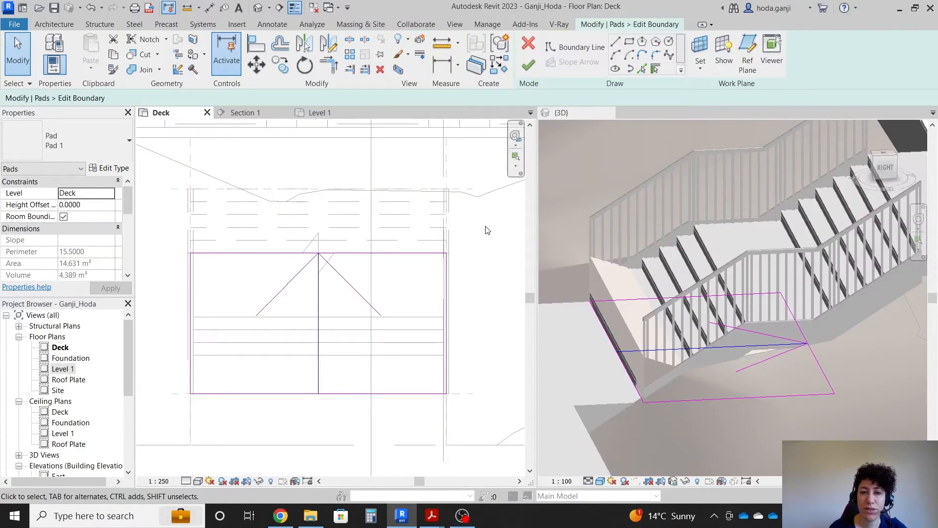
left_click(319, 293)
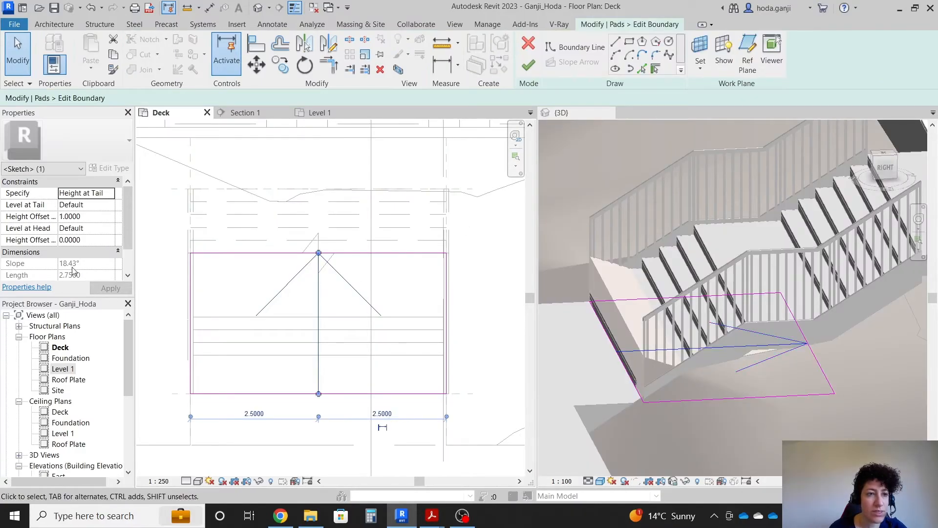
left_click(102, 216)
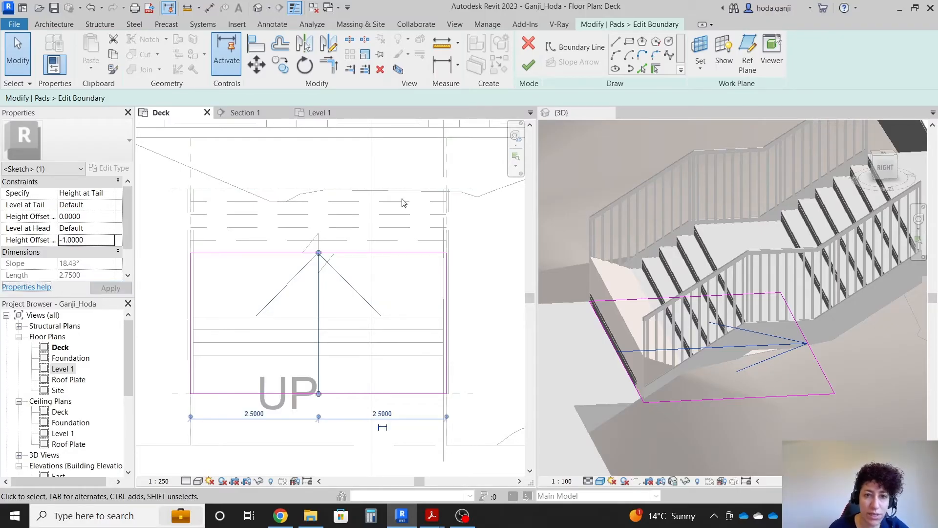
left_click(528, 65)
- Temporarily hide the stair in the 3D view to expose the pad beneath it
left_click(673, 242)
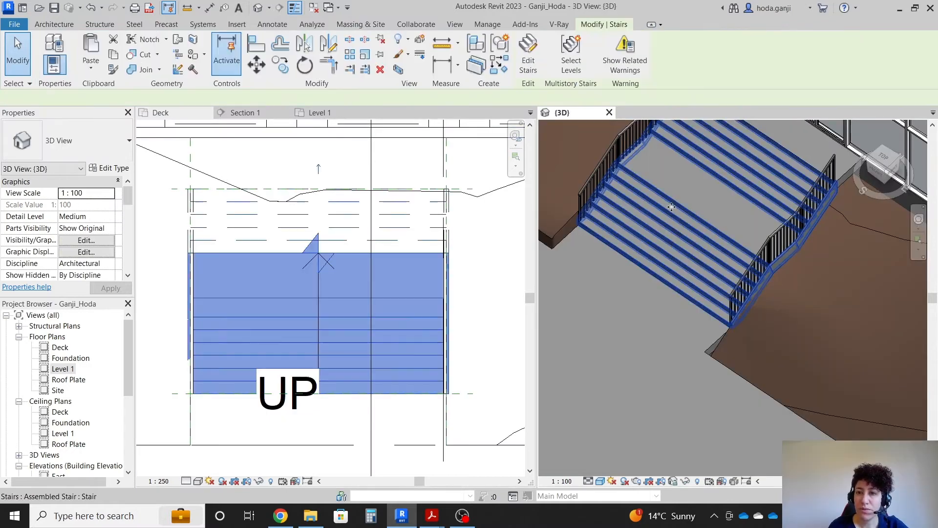
key("h")
key("h")
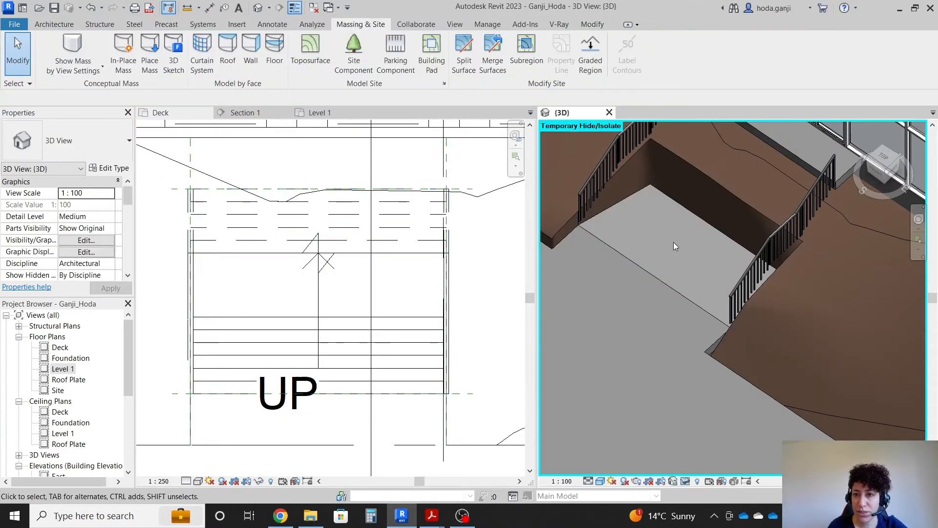
- Edit the pad's slope arrow to a height offset of 0 at both tail and head, and finish the boundary
left_click(643, 189)
middle_click_drag(655, 227, 660, 197, "shift")
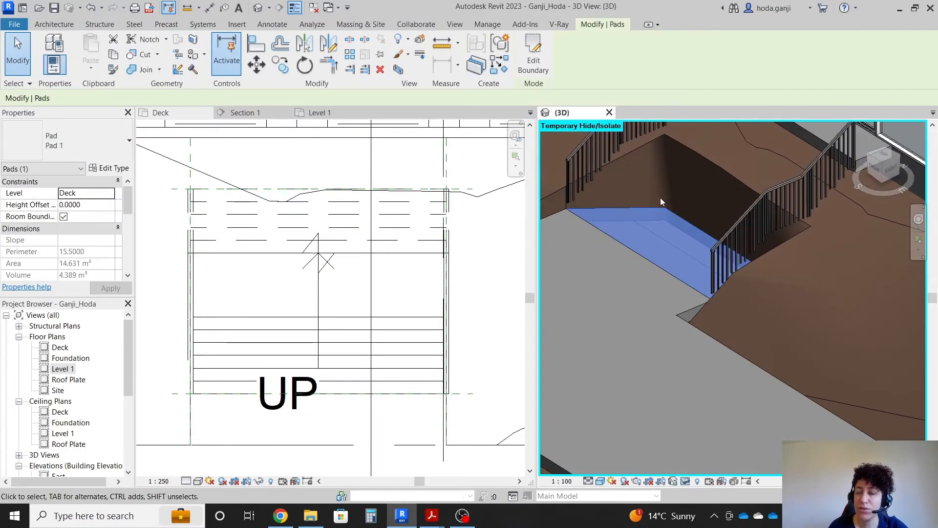
left_click(533, 57)
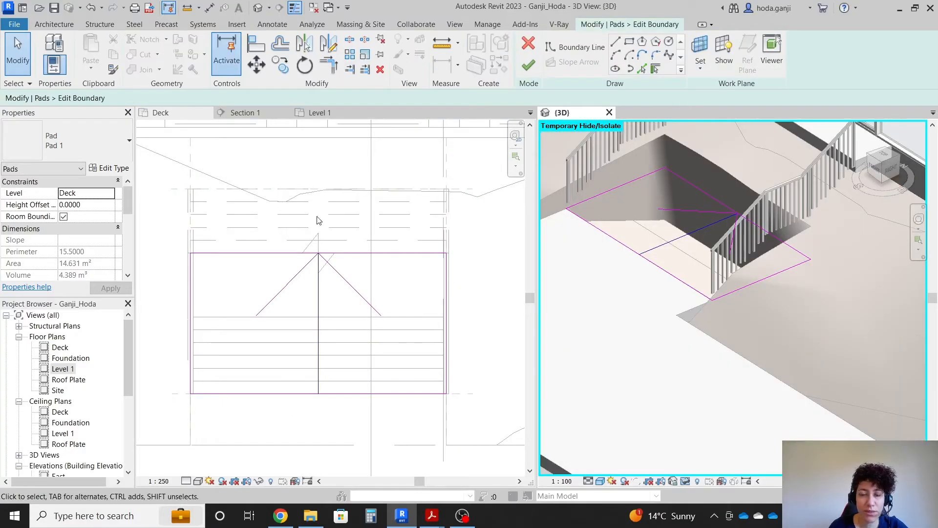
left_click(687, 234)
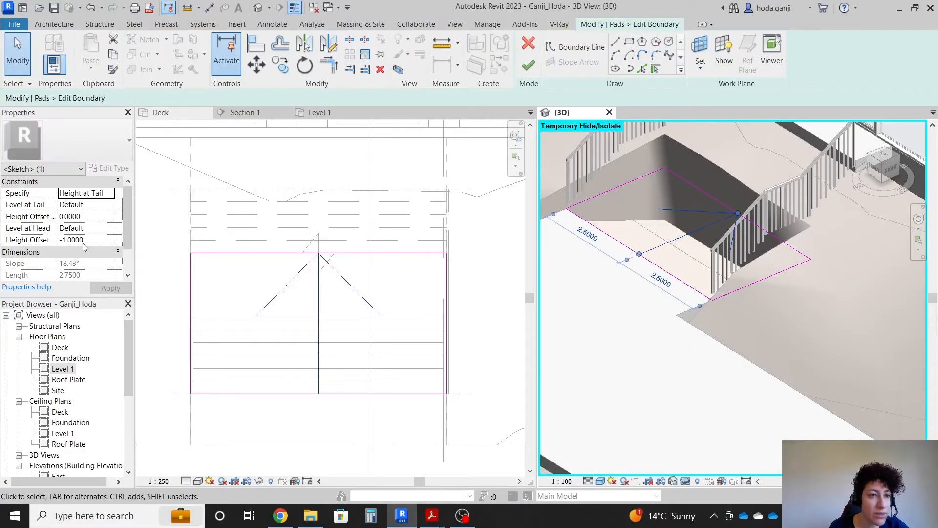
left_click(95, 217)
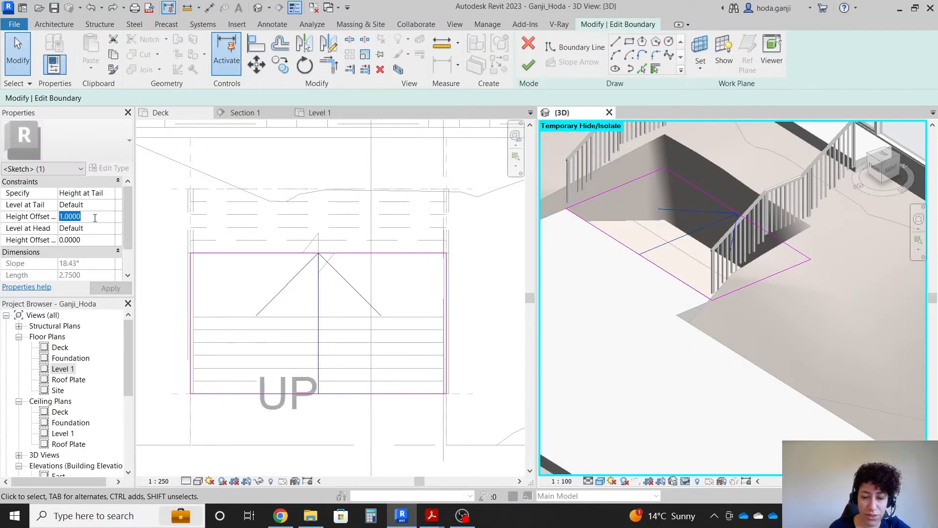
type("0")
left_click(115, 287)
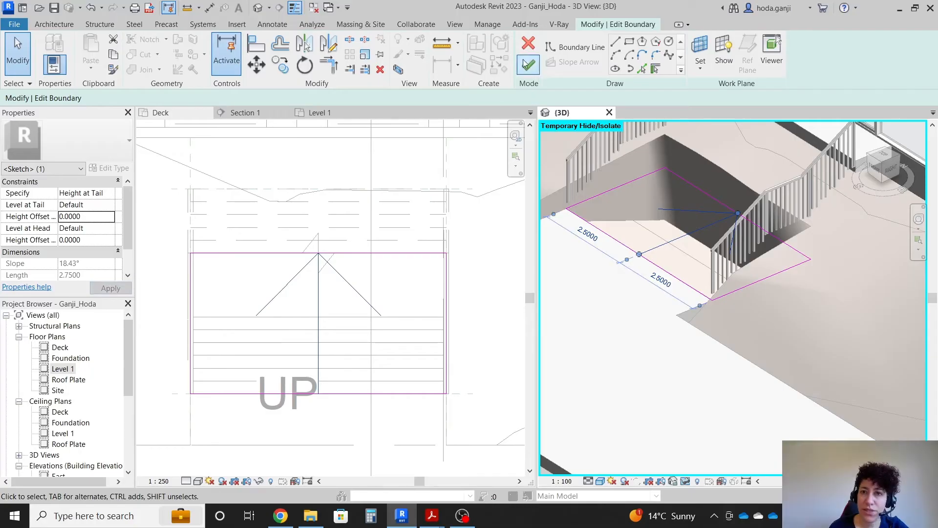
left_click(528, 63)
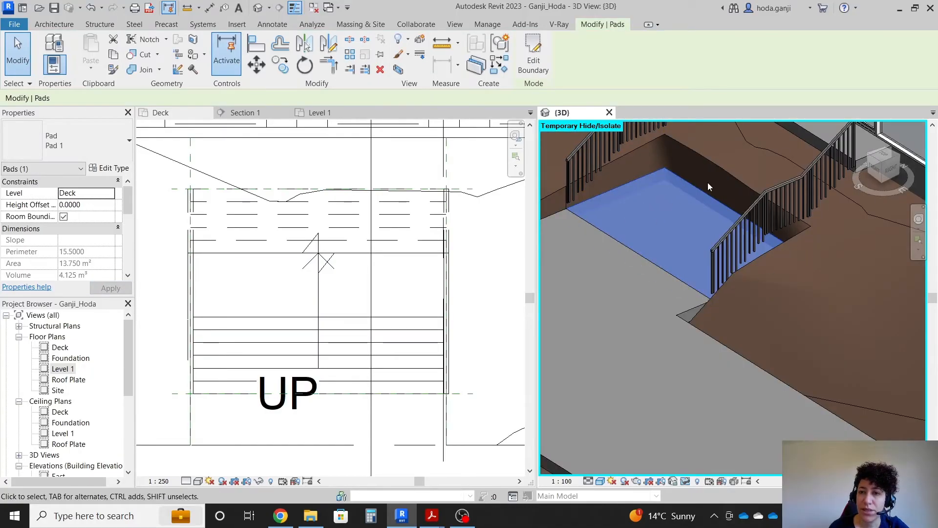
- Edit the pad's slope arrow to a height offset of 0.5 m at head, and finish the boundary
left_click(533, 59)
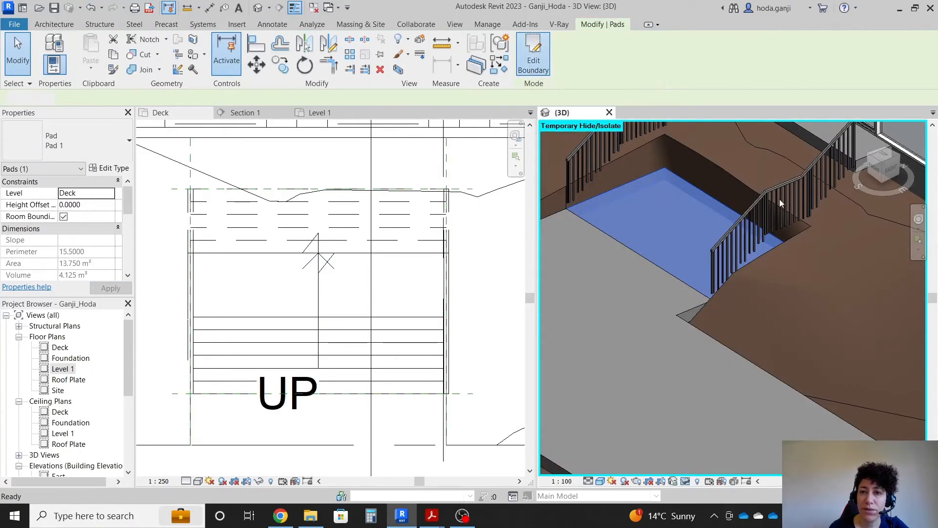
left_click(693, 232)
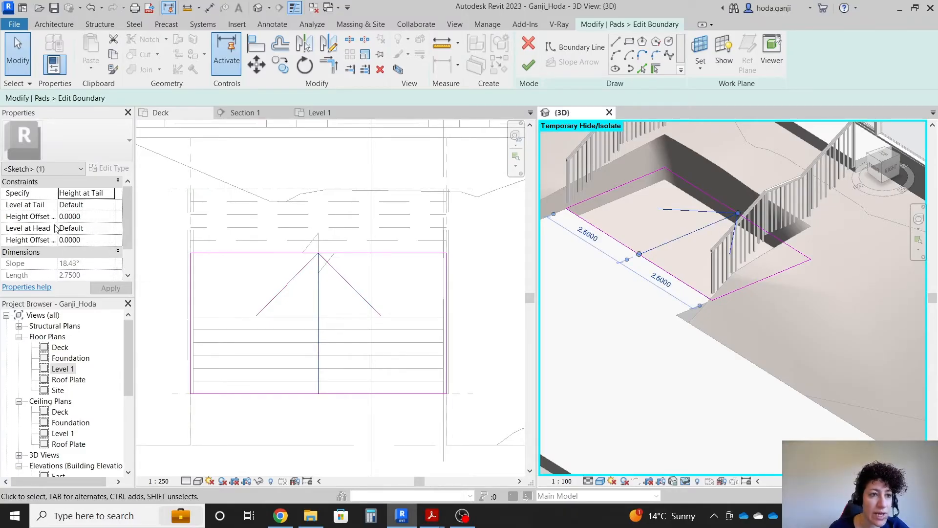
left_click(96, 240)
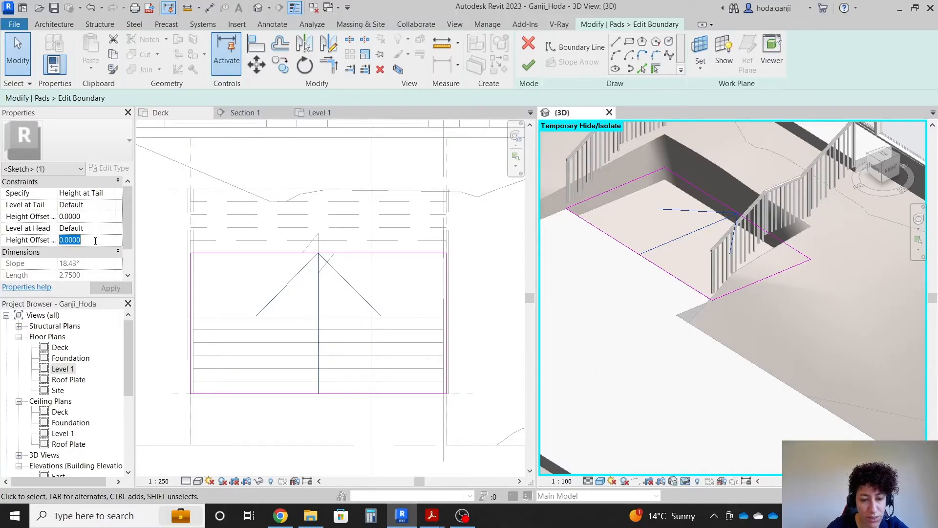
type(".5")
left_click(98, 289)
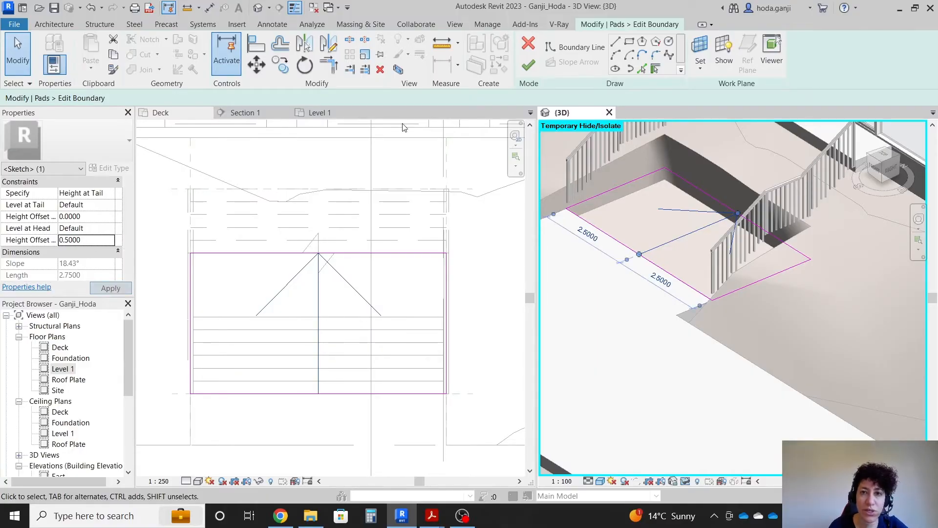
left_click(532, 66)
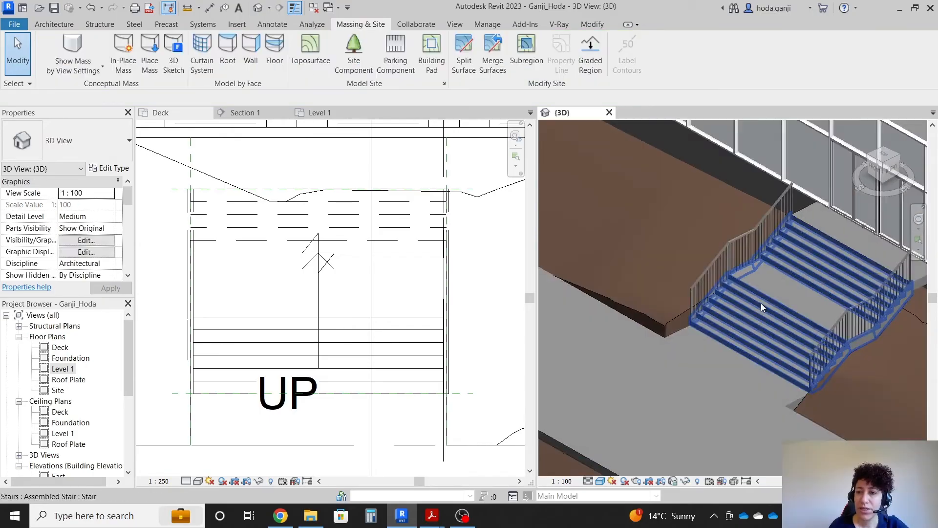
- Temporarily hide the exterior stair in the 3D view to uncover the pad below it
left_click(761, 303)
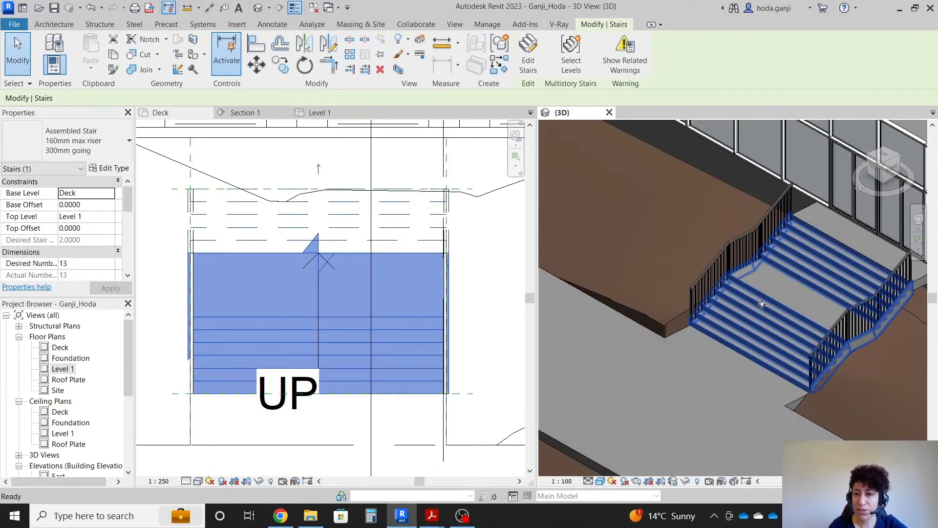
key("h")
key("h")
scroll(840, 367, "up", 2)
- Raise the slope arrow's height offset at head to 0.7 m in the stair pad's boundary, and finish the edit
left_click(802, 267)
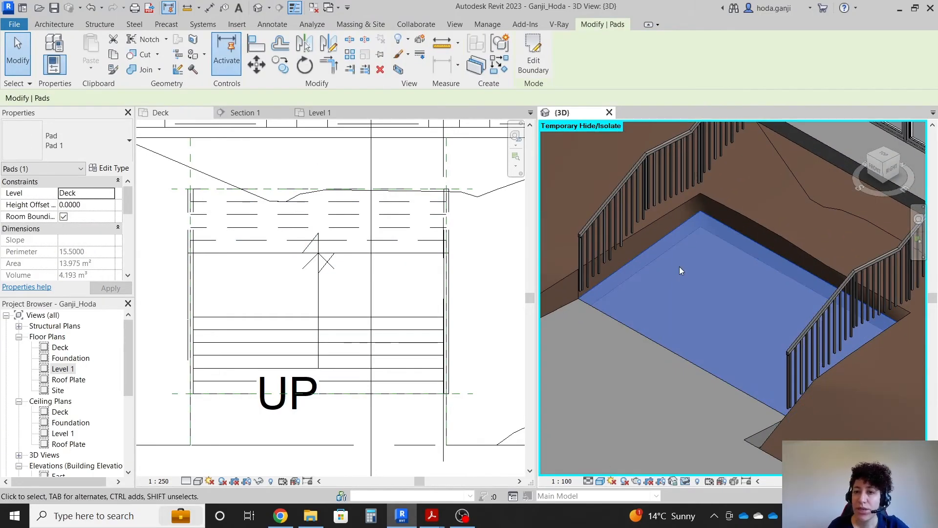
left_click(534, 73)
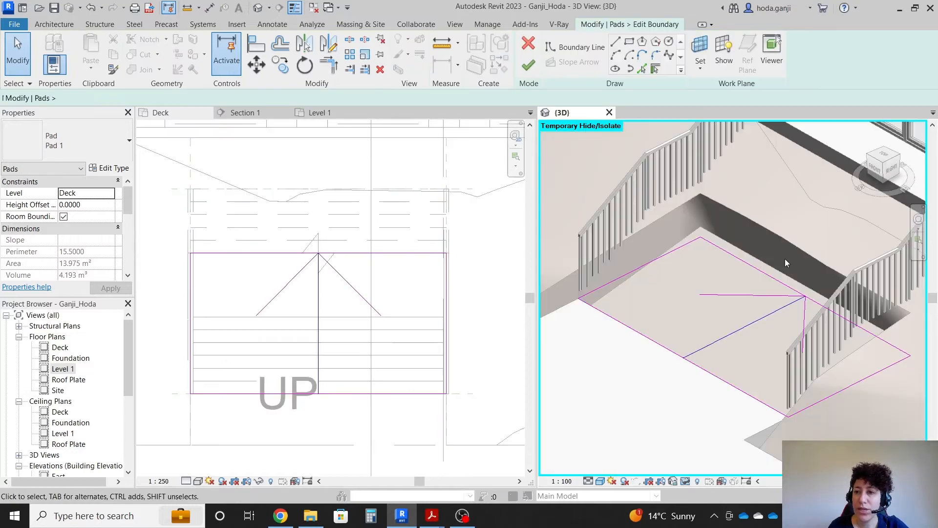
left_click(784, 300)
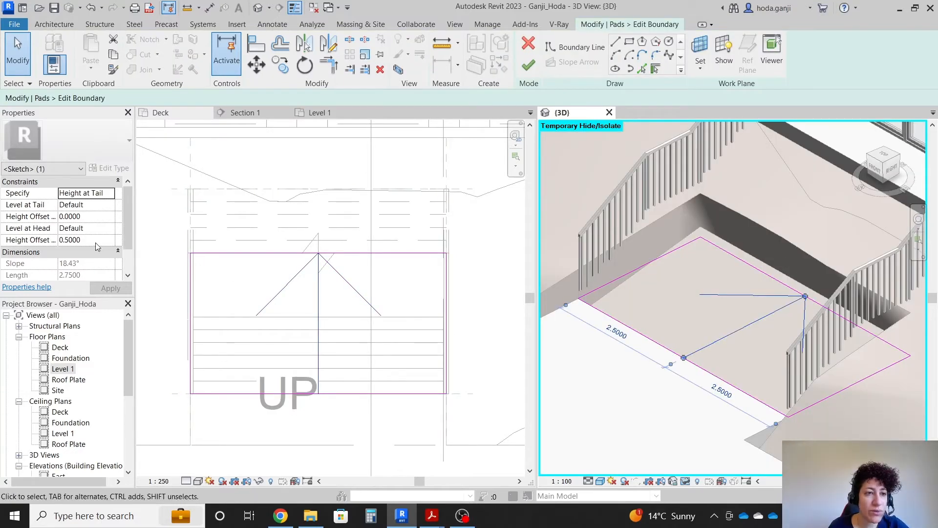
left_click(96, 240)
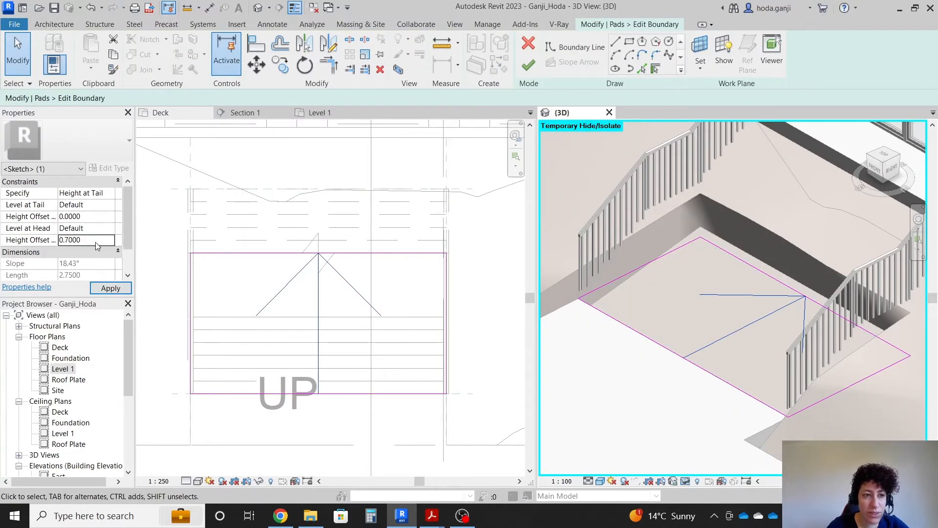
left_click(103, 291)
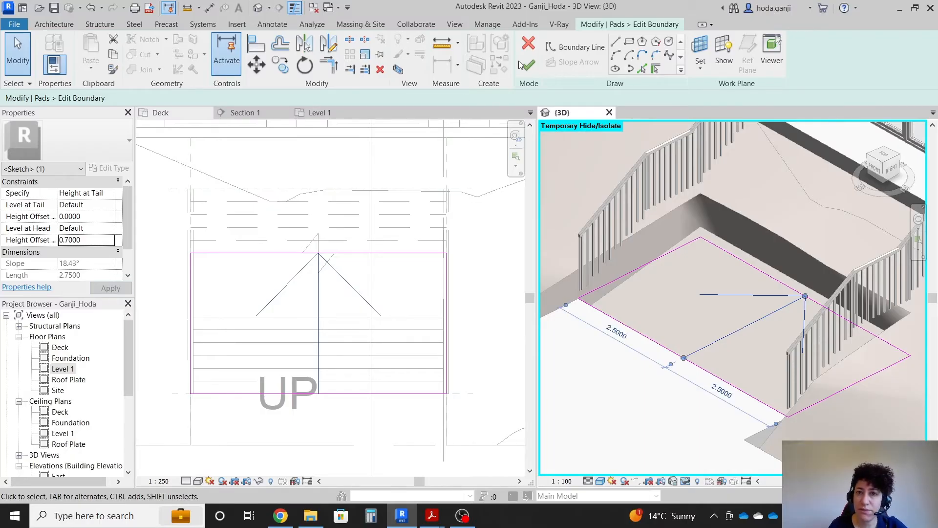
left_click(532, 64)
- Set the stair pad's slope arrow height offset at head to 0.8 m and finish the boundary edit
middle_click_drag(744, 279, 747, 220, "shift")
scroll(747, 220, "up", 1)
middle_click_drag(787, 259, 813, 224, "shift")
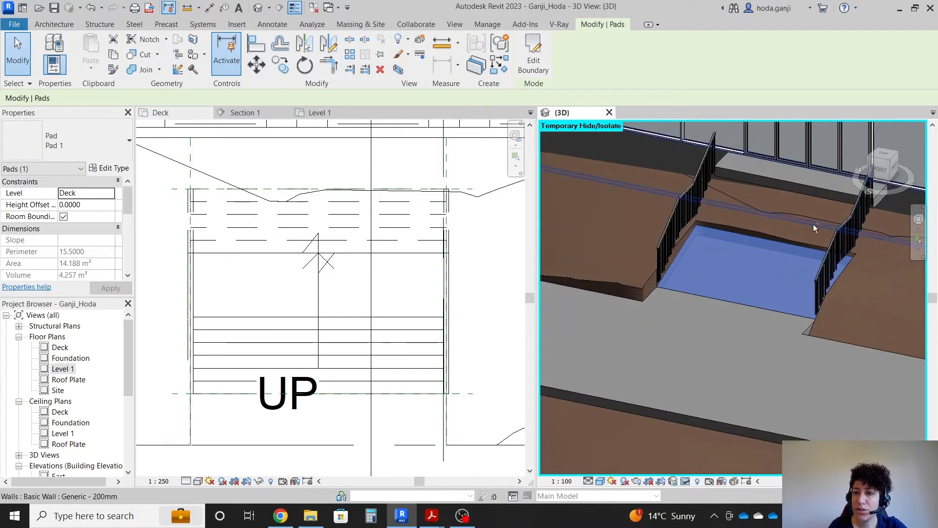
scroll(813, 224, "up", 1)
left_click(532, 56)
left_click(771, 300)
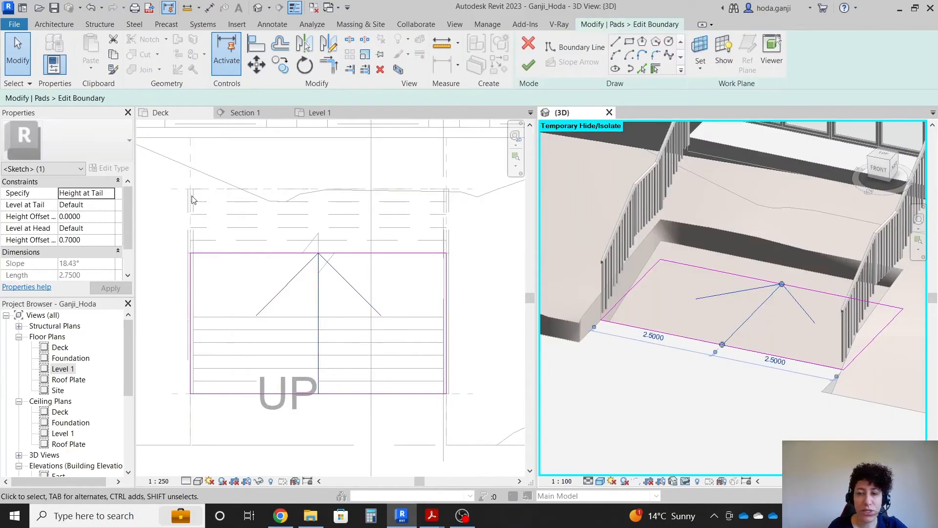
left_click(104, 239)
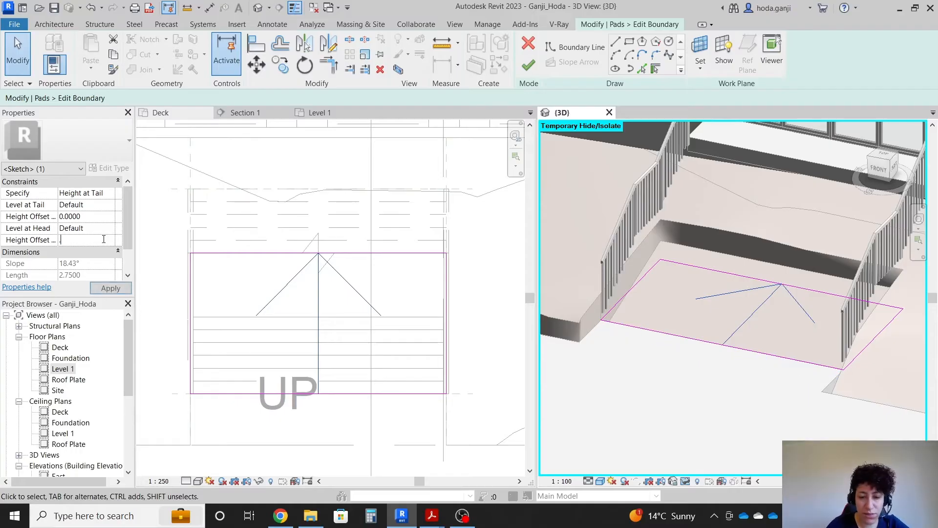
left_click(111, 289)
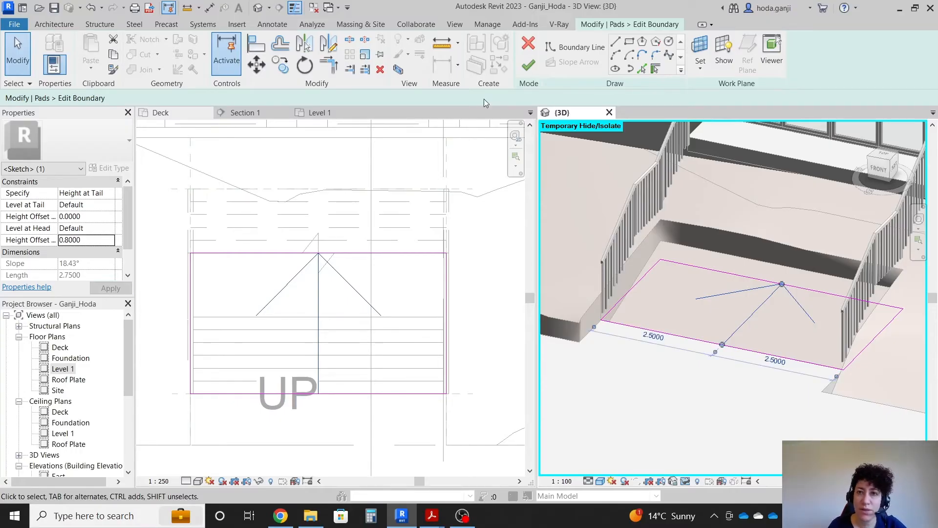
left_click(528, 69)
- Reset the temporary hide/isolate in the 3D view so the stair is shown again above the pad
mouse_move(682, 401)
middle_mouse_down("shift")
mouse_move(642, 211)
mouse_move(623, 295)
middle_mouse_up("shift")
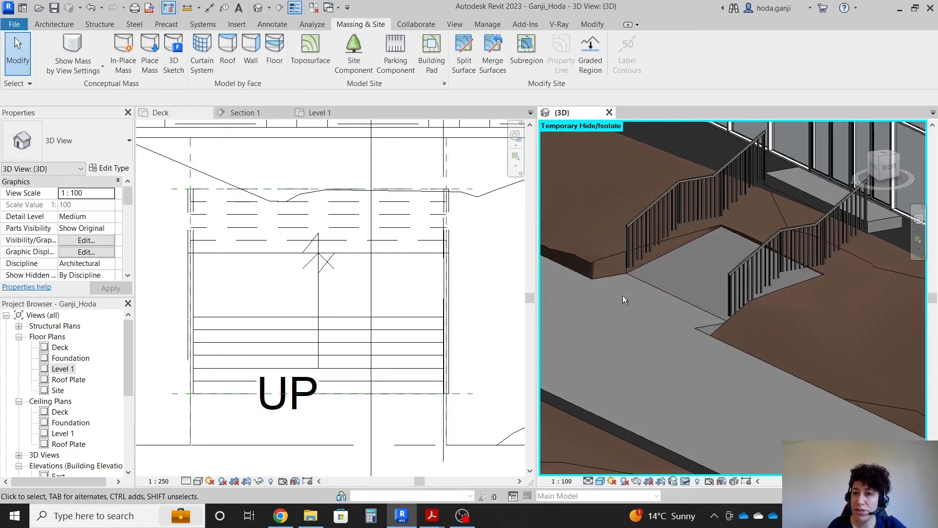
left_click(685, 482)
left_click(697, 470)
middle_click_drag(693, 440, 730, 362, "shift")
scroll(690, 301, "up", 3)
scroll(690, 301, "down", 8)
middle_click_drag(690, 301, 708, 389, "shift")
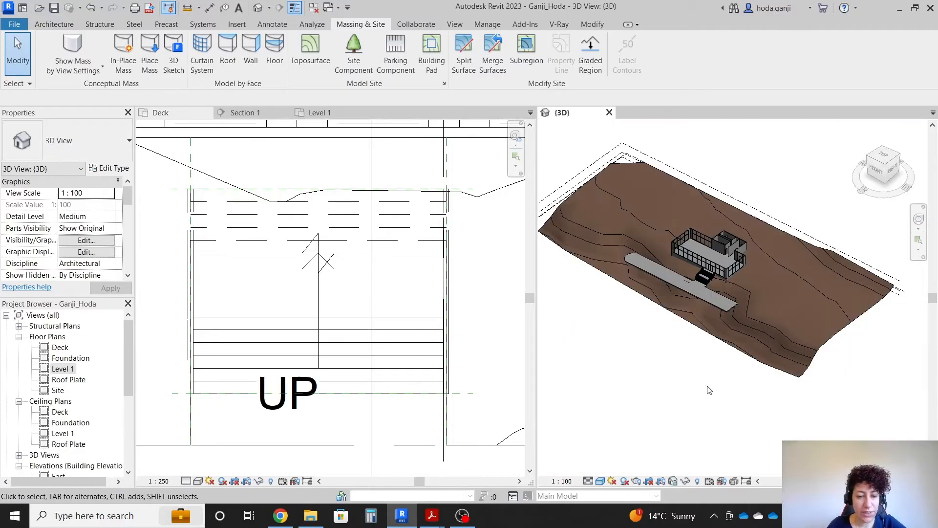
- Switch the tiled views to tabbed views so the 3D view fills the drawing area
key("t")
key("w")
scroll(749, 336, "down", 3)
scroll(536, 338, "up", 5)
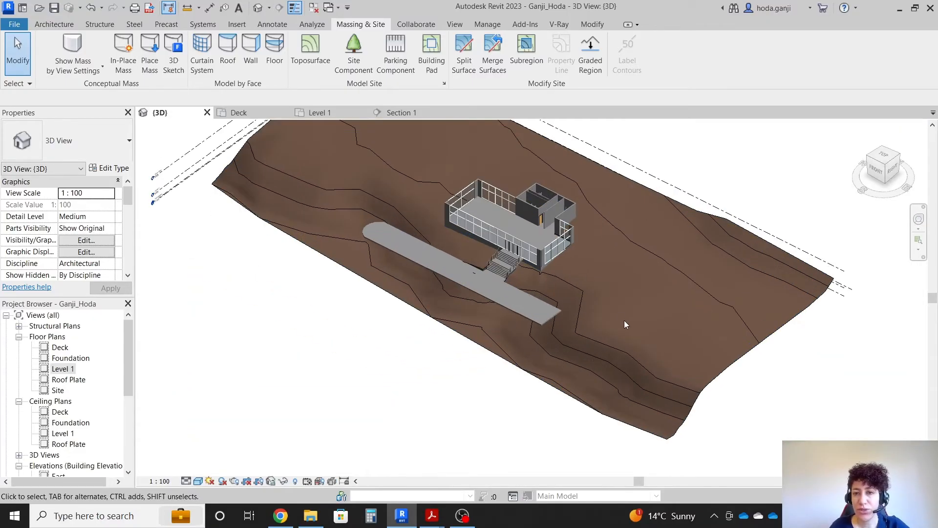
- Select the whole model, filter the selection to Topography and Pads, and temporarily isolate those categories in the 3D view
left_click_drag(766, 451, 319, 145)
scroll(530, 166, "up", 3)
left_click(578, 54)
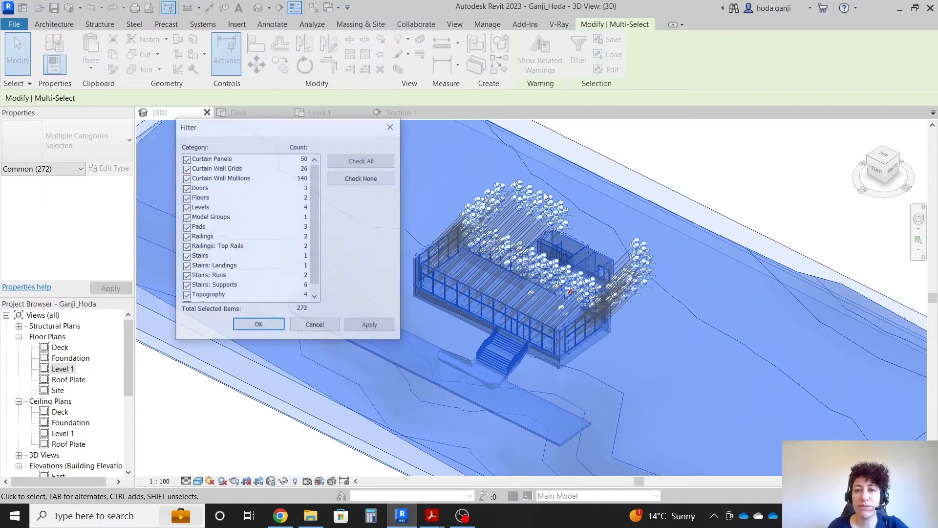
left_click(362, 177)
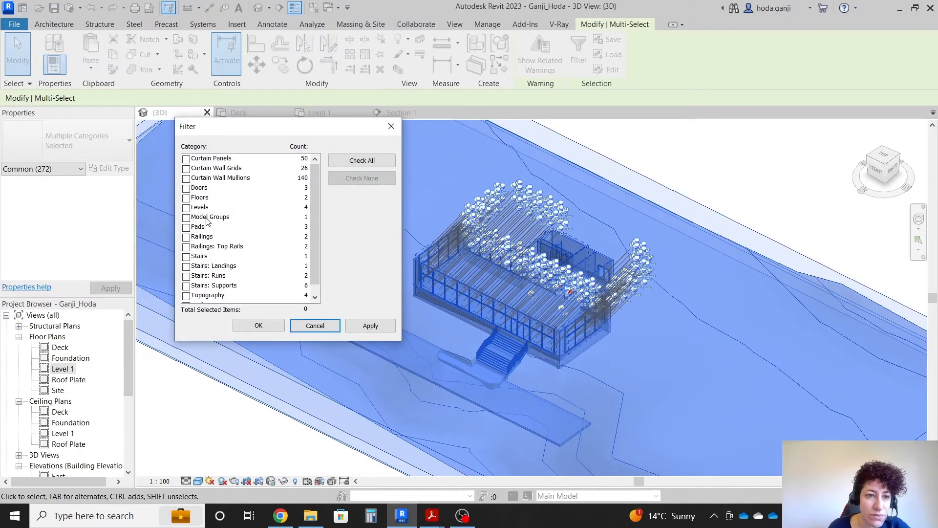
scroll(228, 221, "down", 1)
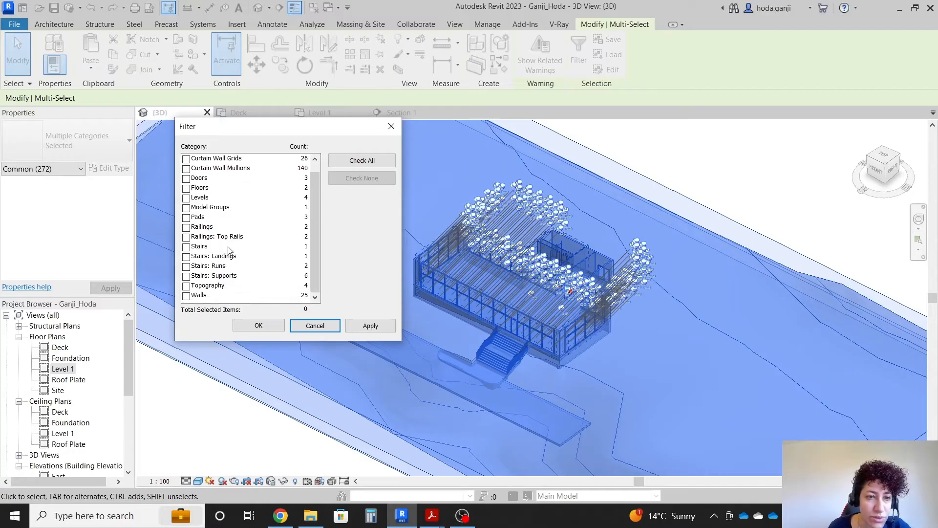
left_click(187, 287)
scroll(292, 221, "up", 1)
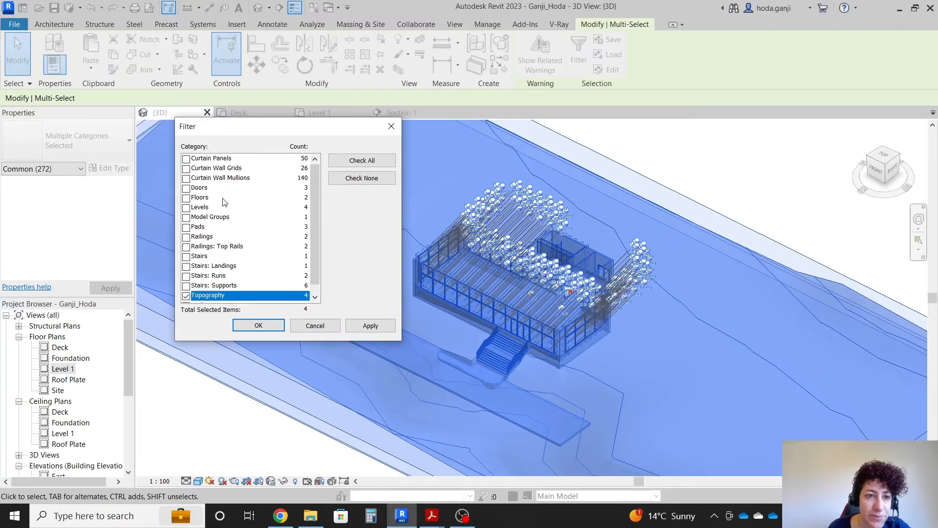
left_click(186, 227)
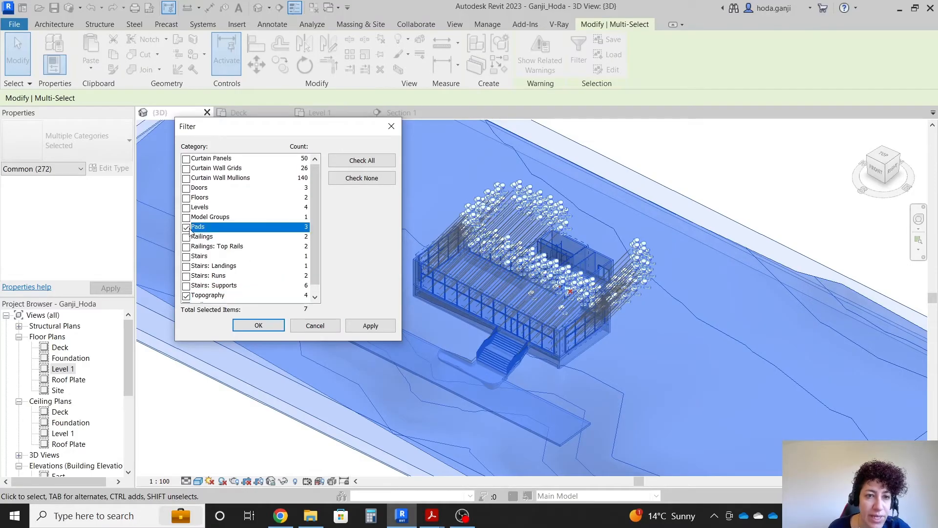
left_click(258, 325)
left_click(283, 481)
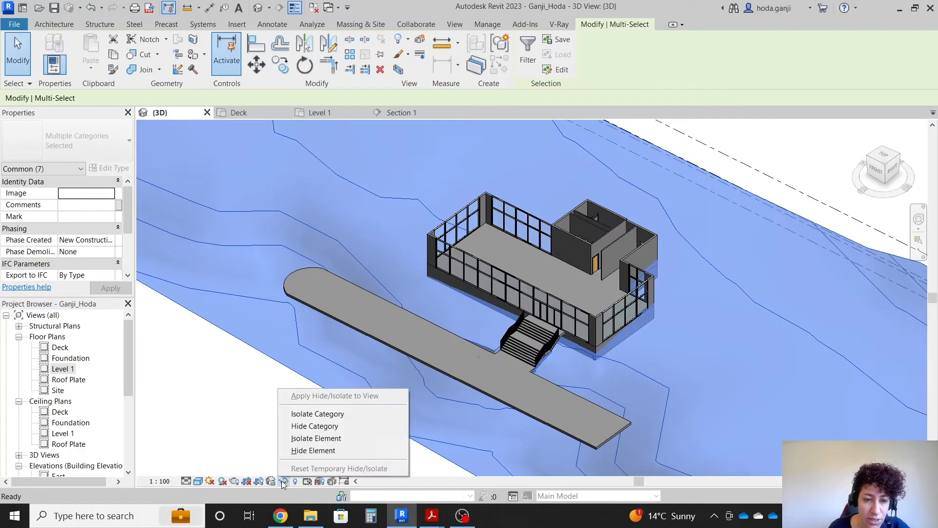
left_click(325, 414)
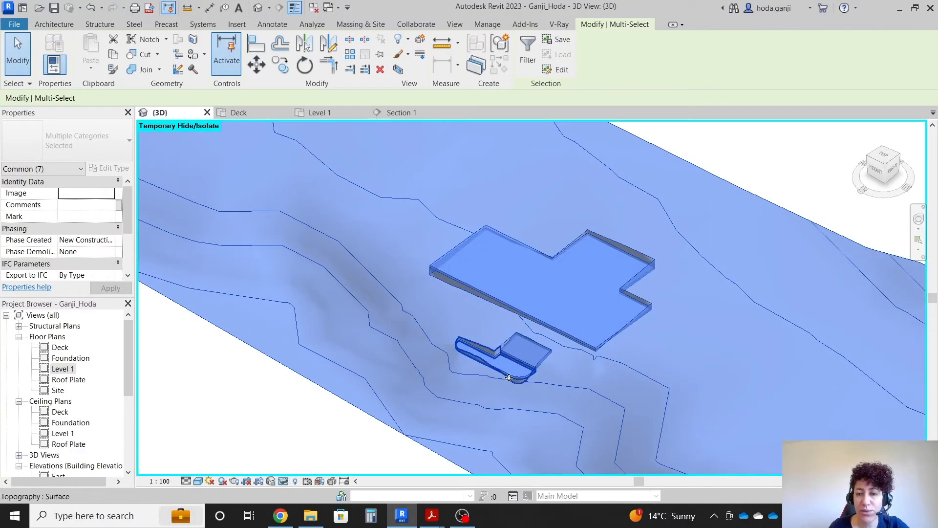
left_click(258, 449)
- Examine from several sides how the main building pad and the pads around the stair cut into the terrain
scroll(588, 293, "up", 2)
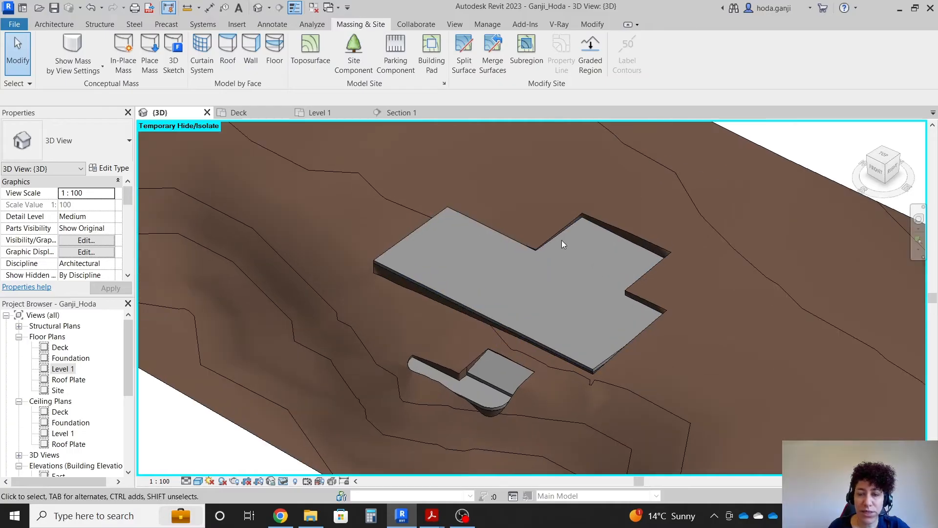
middle_click_drag(561, 239, 341, 424, "shift")
scroll(341, 424, "up", 1)
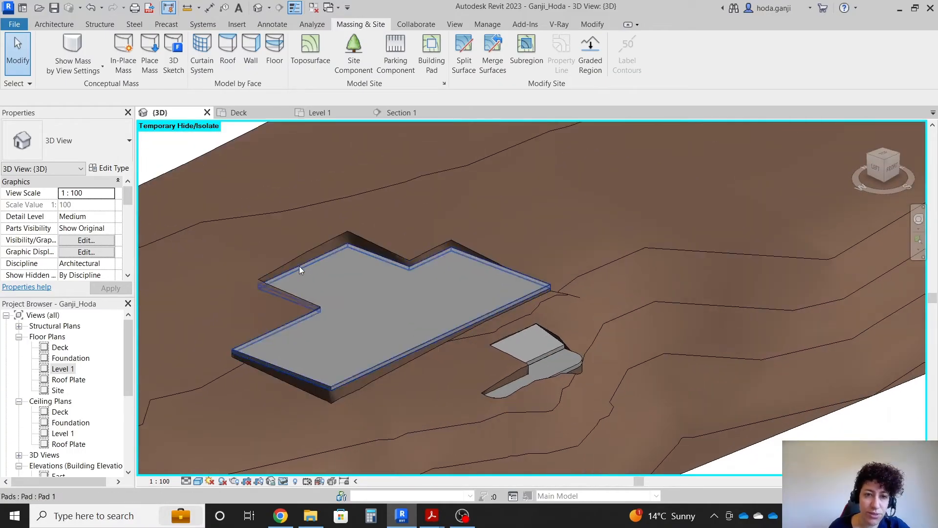
middle_click_drag(408, 364, 325, 380, "shift")
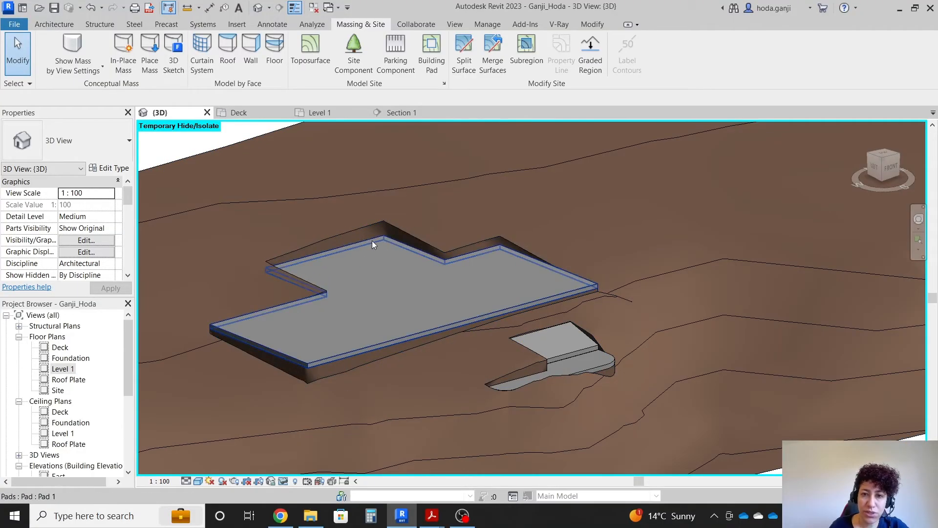
middle_click_drag(546, 394, 468, 389, "shift")
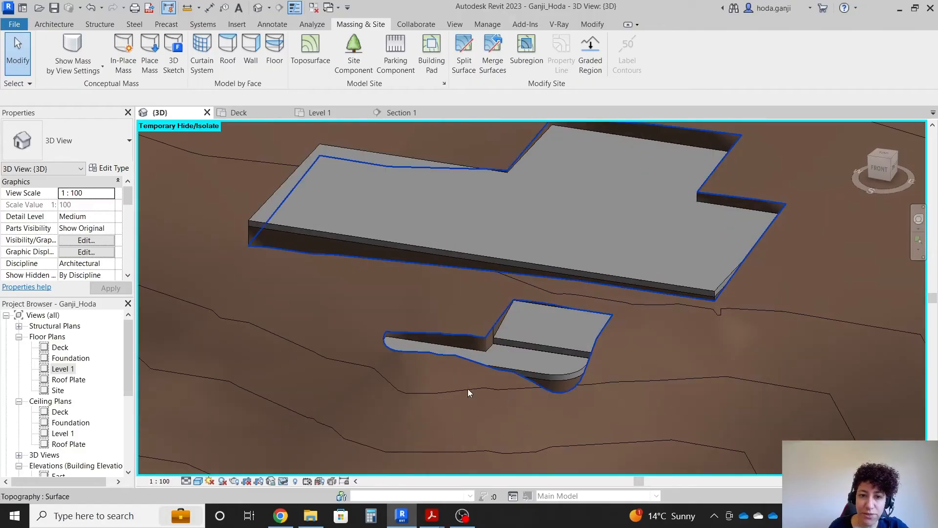
scroll(468, 388, "up", 1)
middle_click_drag(644, 378, 528, 337, "shift")
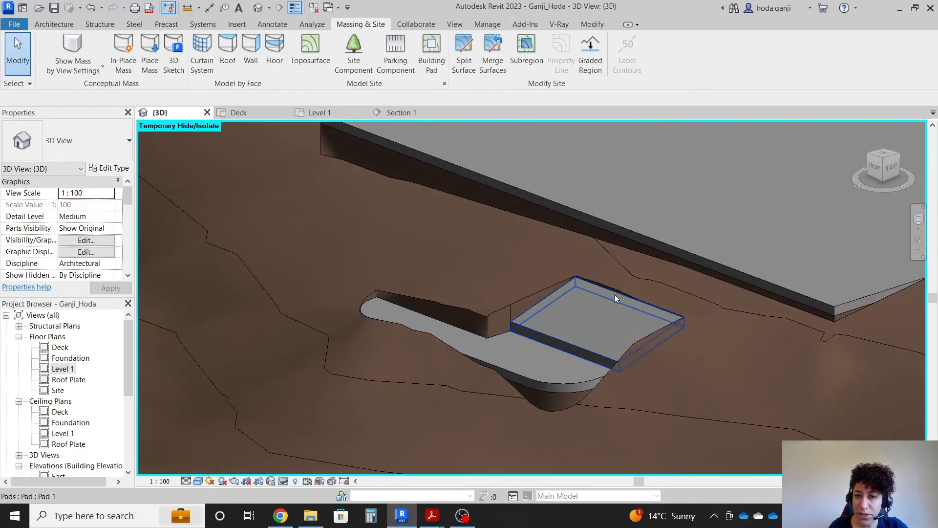
middle_click_drag(614, 294, 654, 269, "shift")
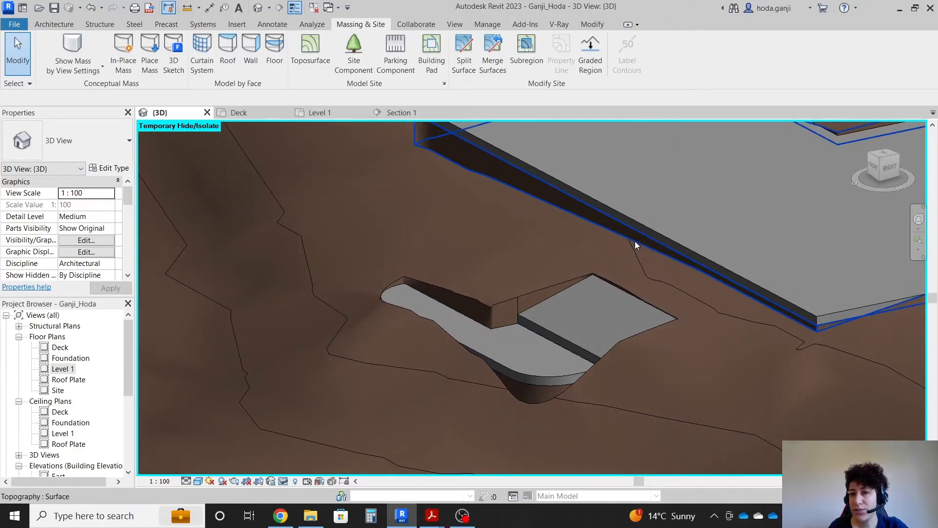
scroll(634, 245, "down", 1)
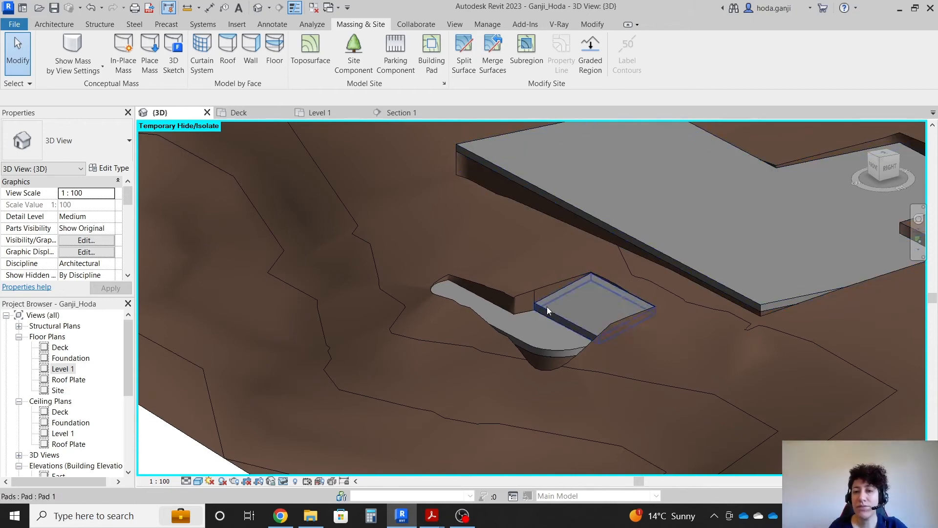
scroll(532, 322, "down", 1)
middle_click_drag(531, 320, 704, 321, "shift")
scroll(640, 251, "up", 3)
middle_click_drag(694, 353, 372, 338, "shift")
scroll(372, 337, "down", 3)
scroll(658, 356, "up", 1)
- Switch to the assignment PDF in Acrobat, read the Graded Region and Topography Schedule requirement, and return to the Revit 3D view
key("alt+Tab")
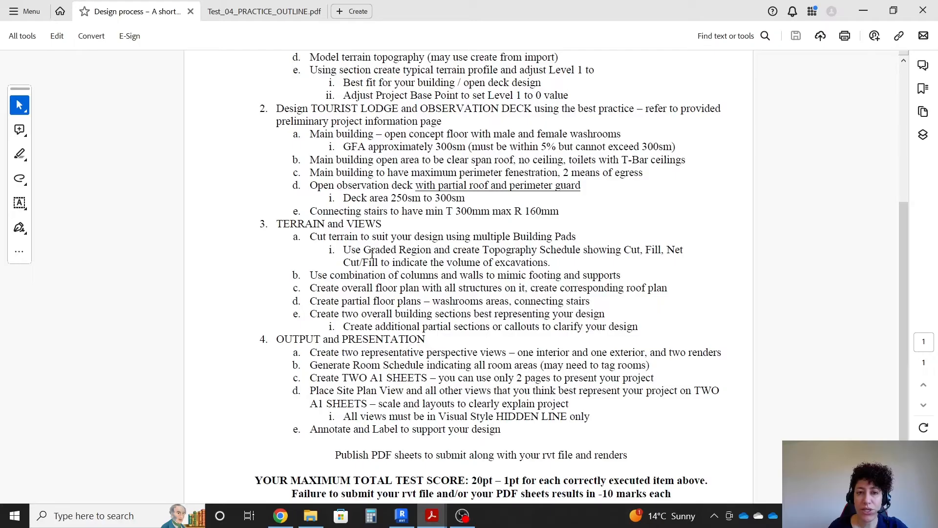
left_click_drag(363, 250, 684, 255)
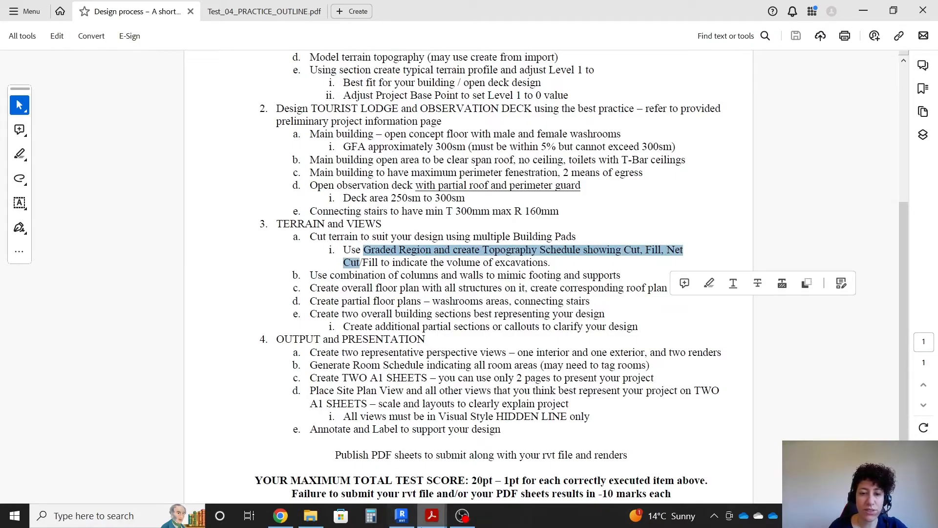
left_click(410, 519)
scroll(497, 271, "down", 5)
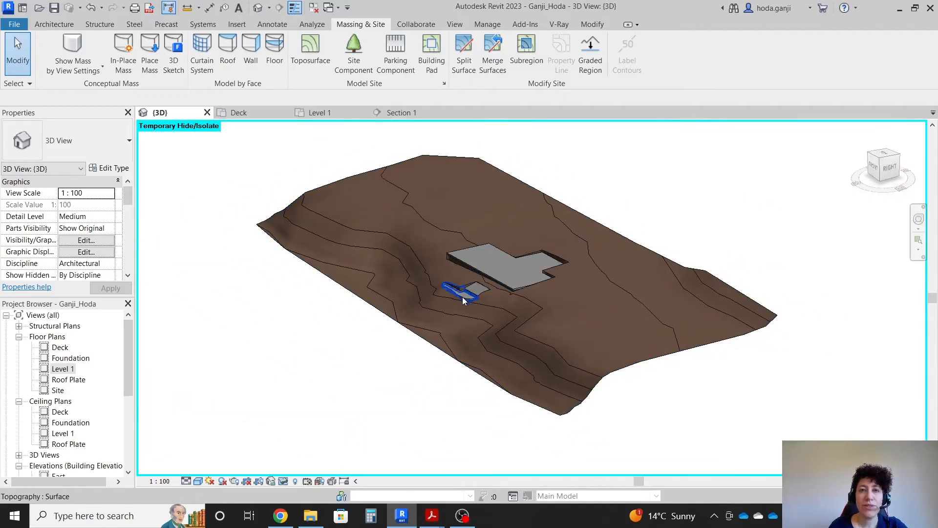
- Grade the terrain as a new toposurface exactly like the existing one, finish the surface, and dismiss the save reminder without saving
scroll(488, 256, "up", 3)
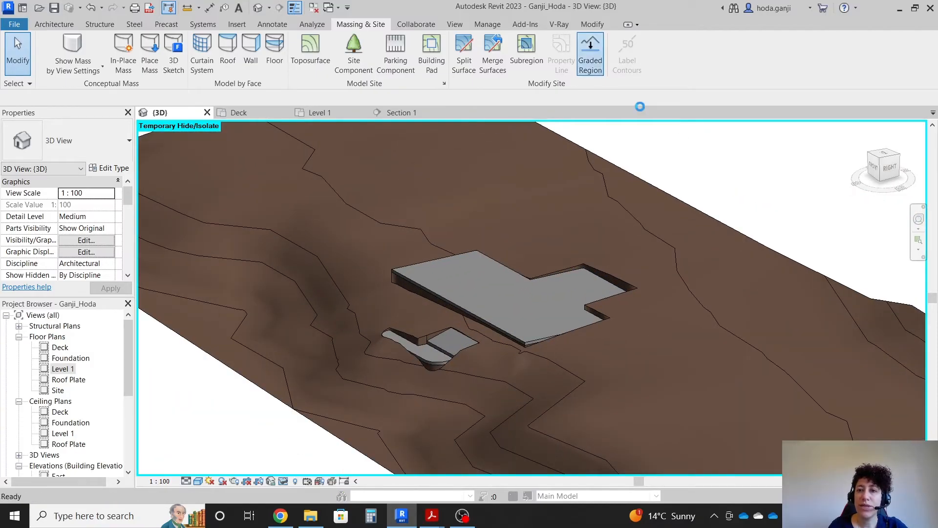
left_click(590, 53)
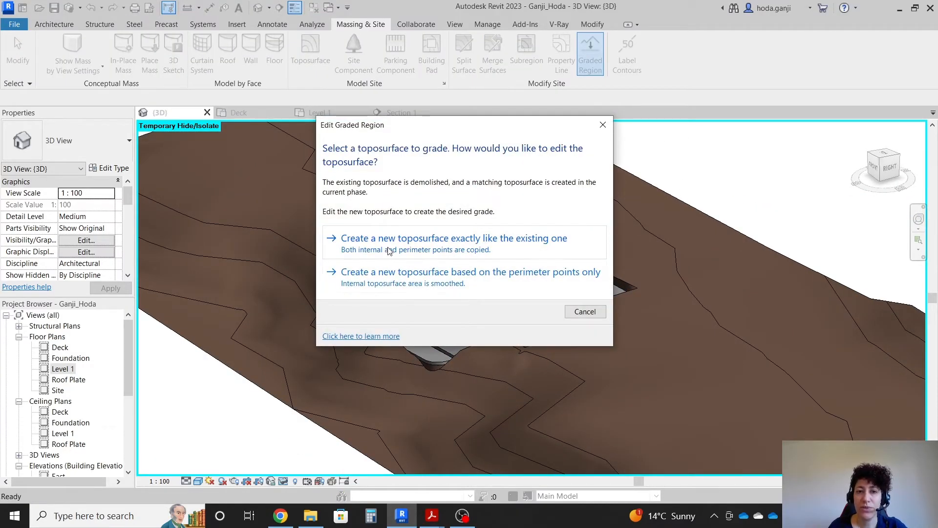
left_click(428, 251)
scroll(537, 269, "down", 4)
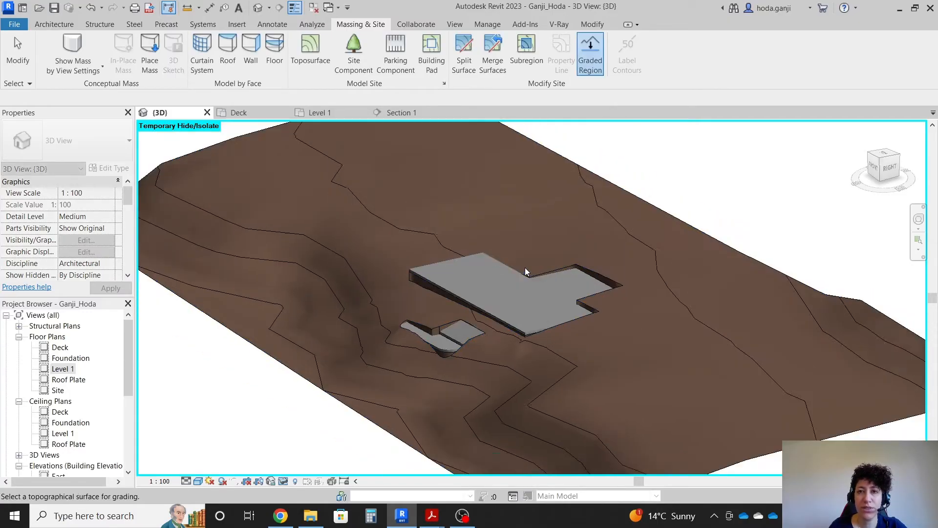
left_click(637, 263)
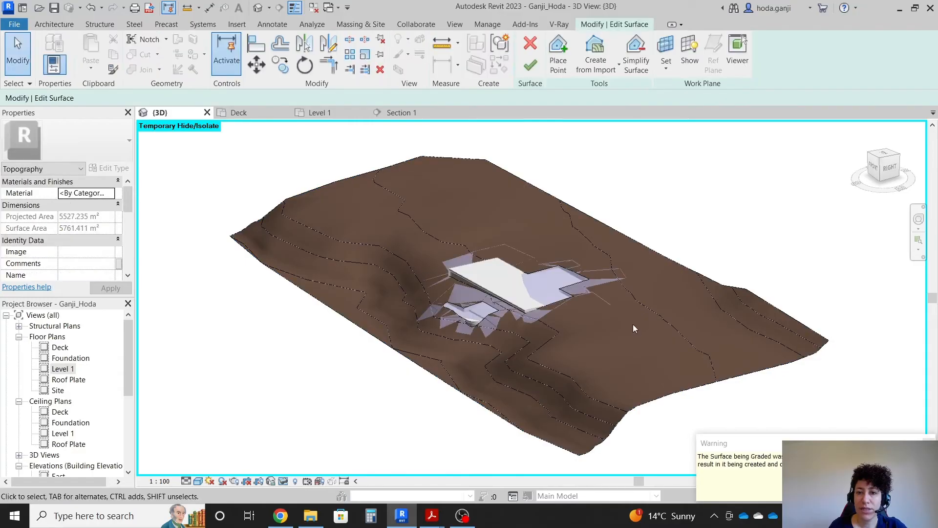
left_click(530, 65)
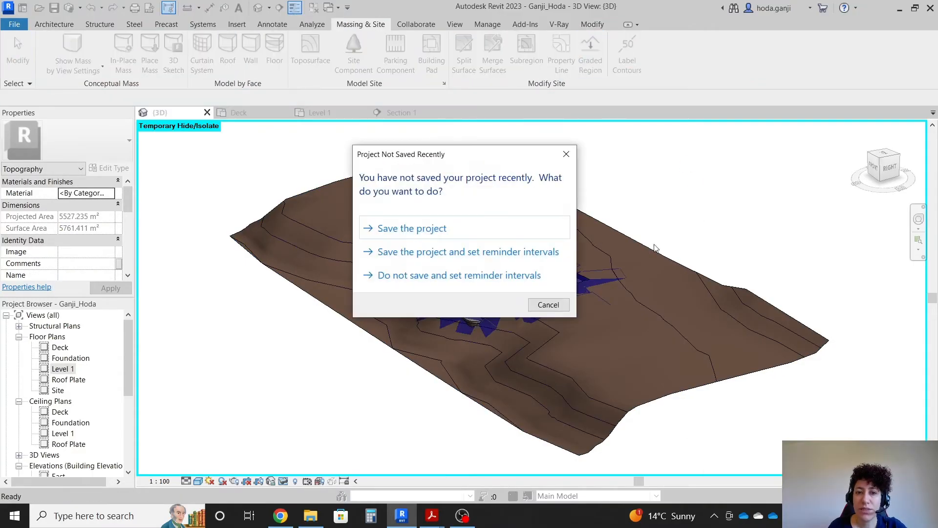
left_click(548, 305)
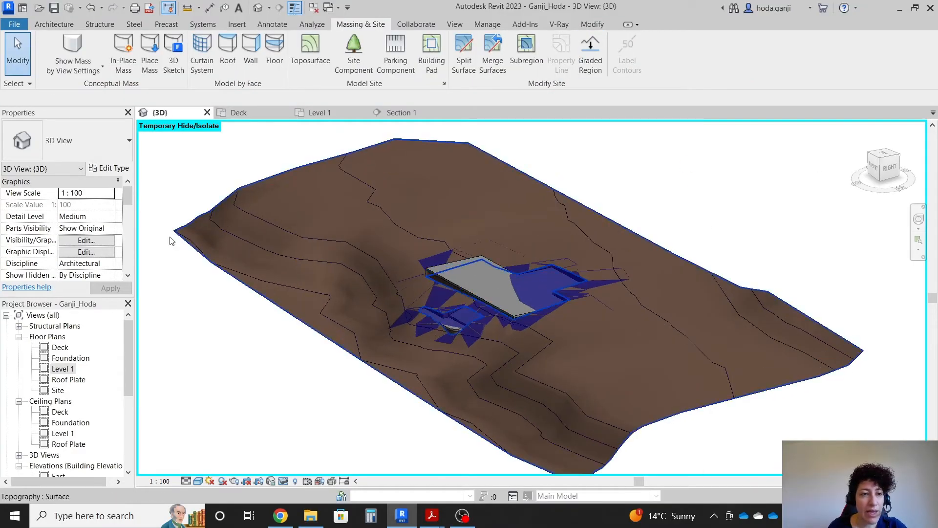
- Set the 3D view's phase filter to Show Complete
scroll(69, 237, "down", 5)
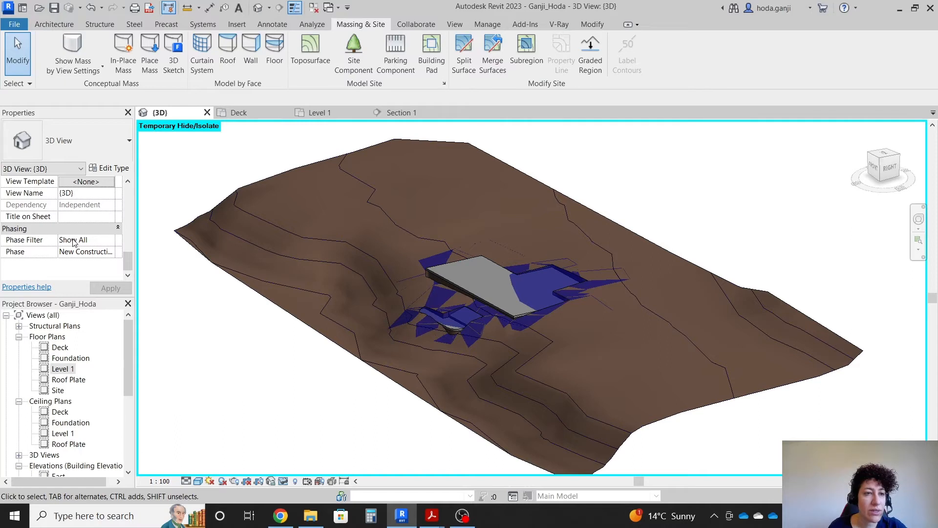
left_click(114, 240)
left_click(83, 267)
left_click(117, 287)
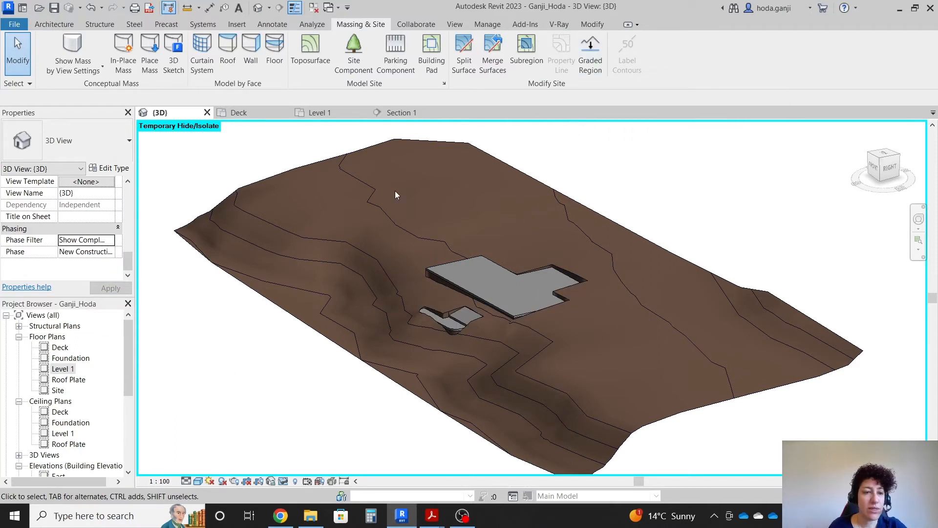
- Start a new schedule for the Topography category
scroll(105, 360, "down", 5)
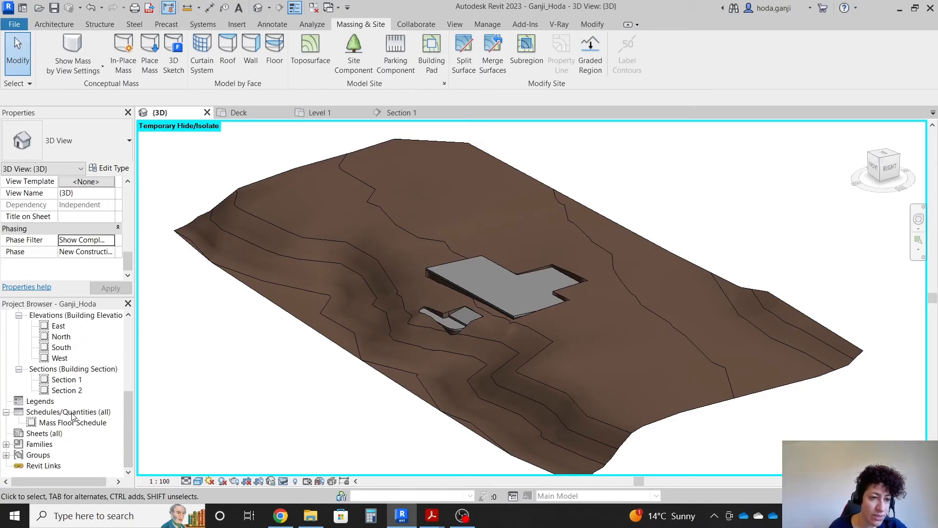
right_click(72, 413)
left_click(169, 263)
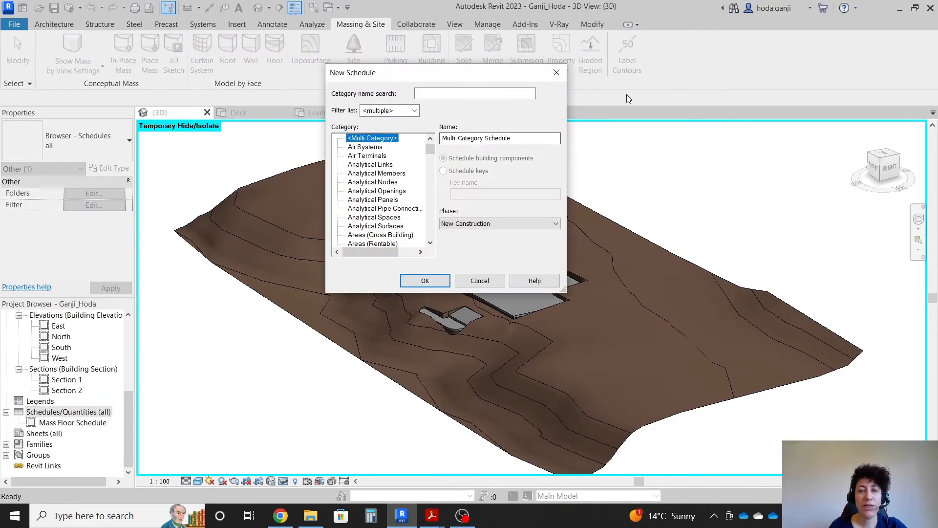
left_click(369, 176)
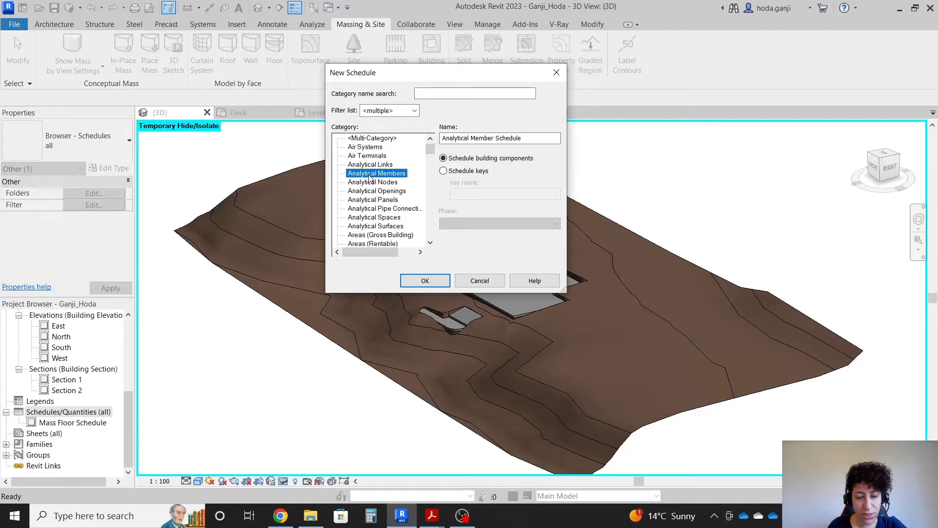
key("t")
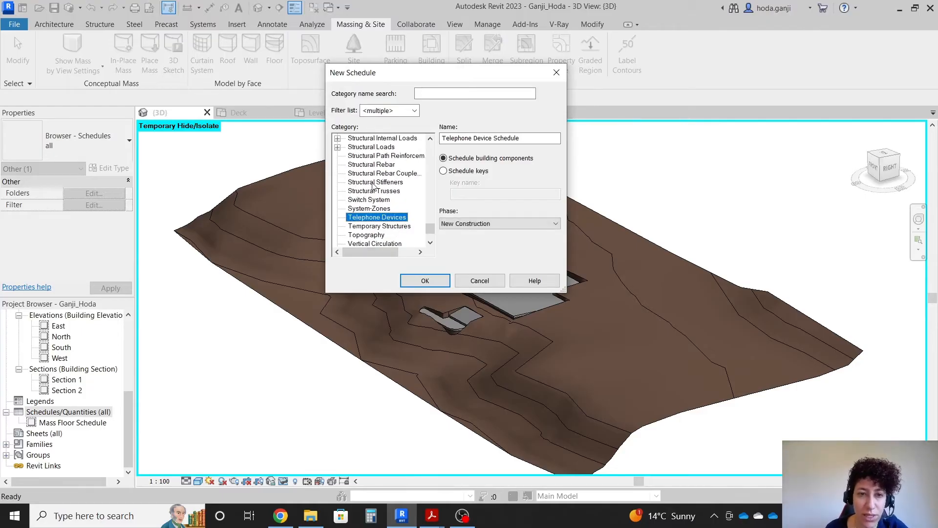
left_click(377, 236)
left_click(429, 276)
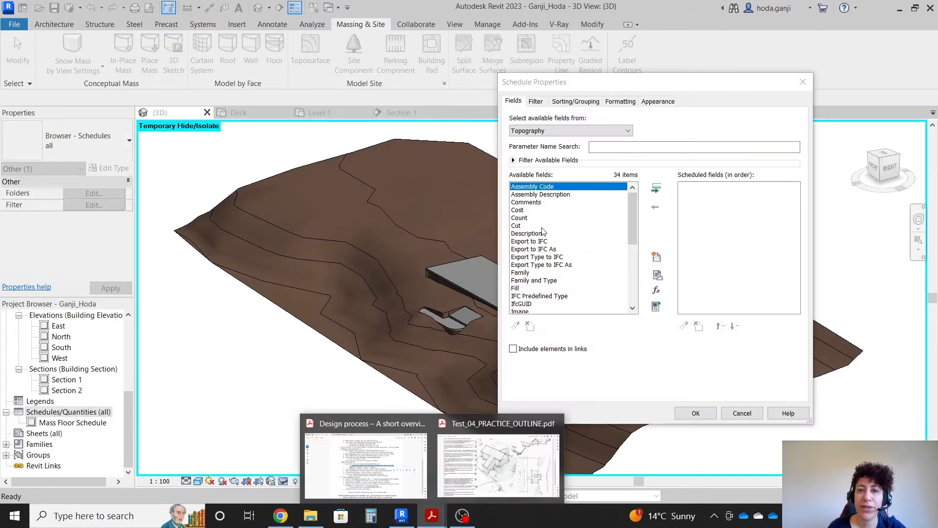
- Add the Count, Cut, Fill and Net cut/fill fields to the topography schedule in that order and create it
left_click(521, 217)
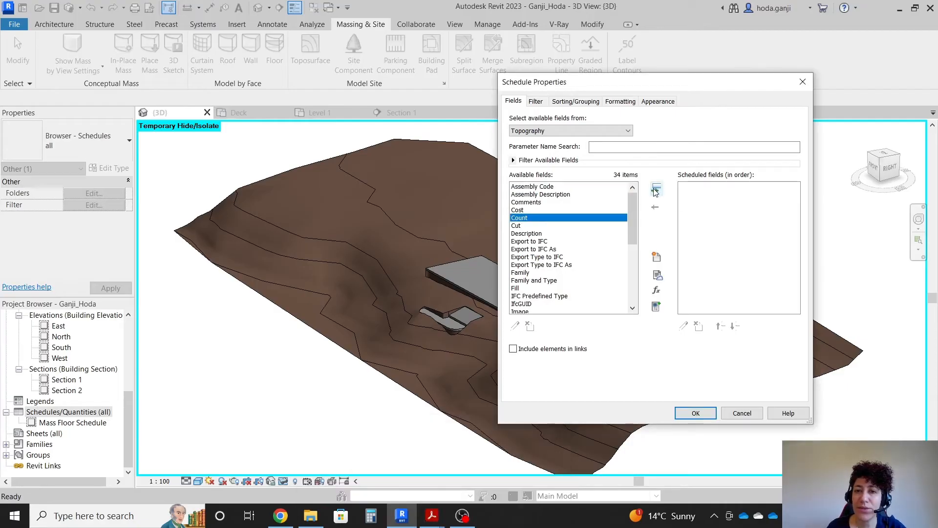
left_click(655, 190)
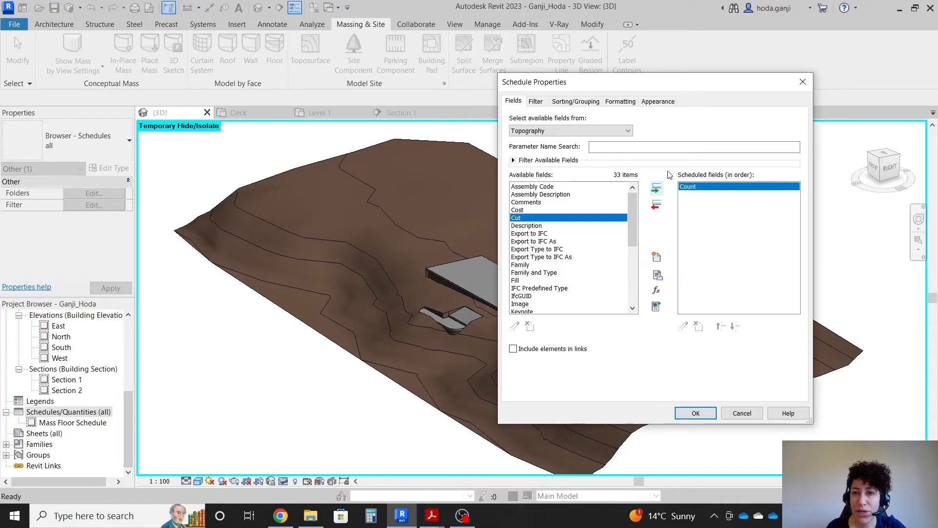
left_click(655, 190)
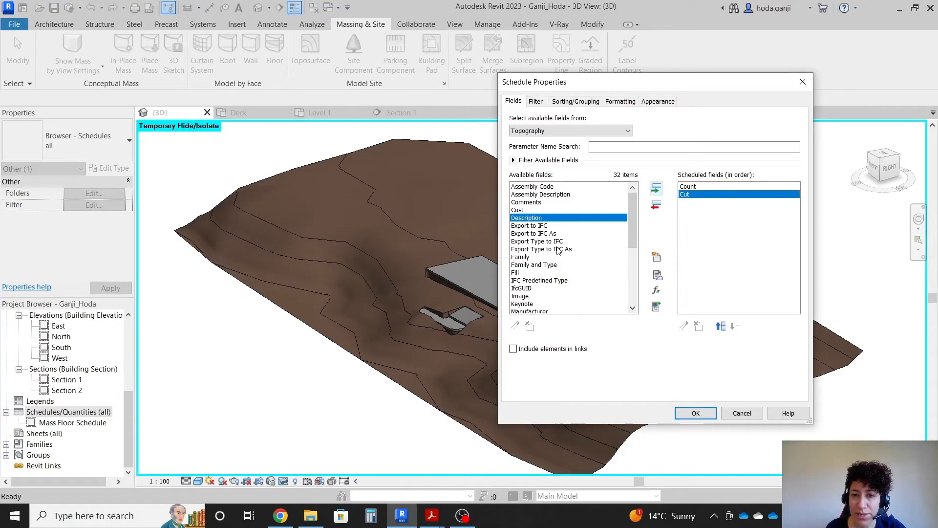
left_click(520, 272)
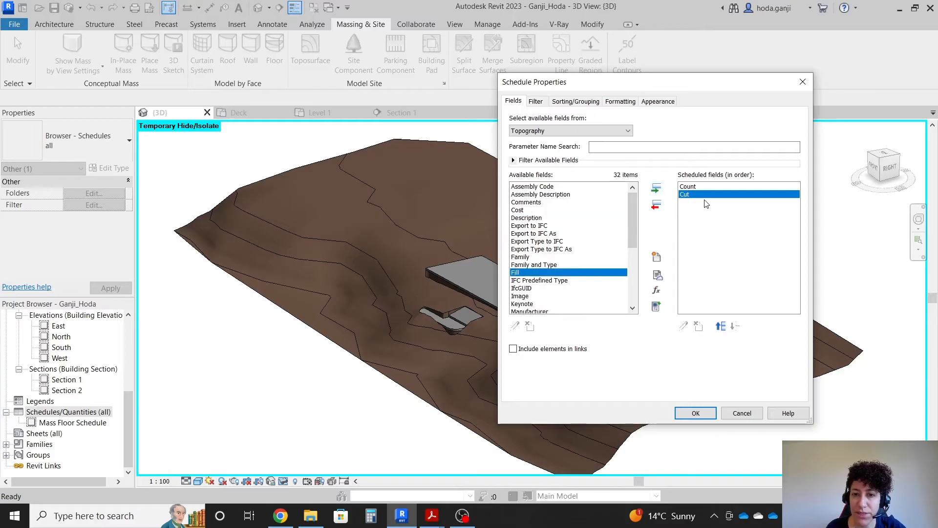
left_click(657, 189)
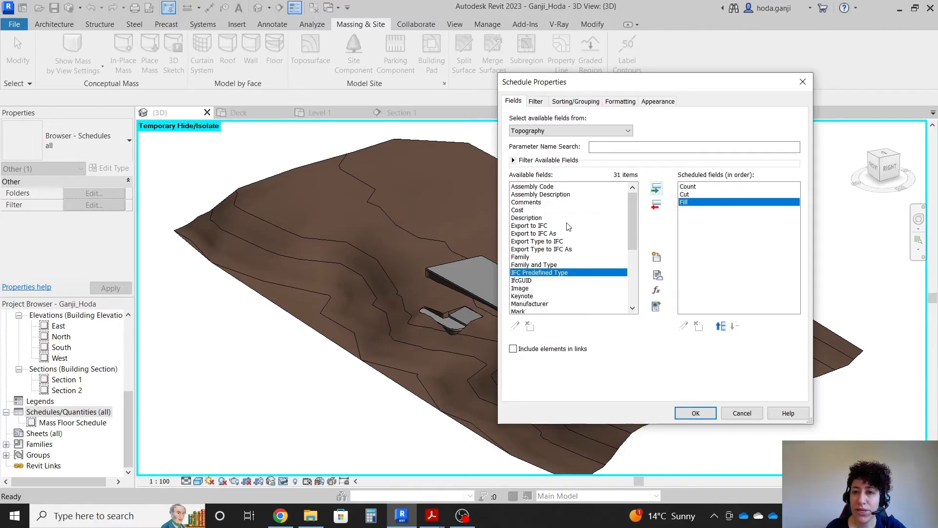
mouse_move(543, 220)
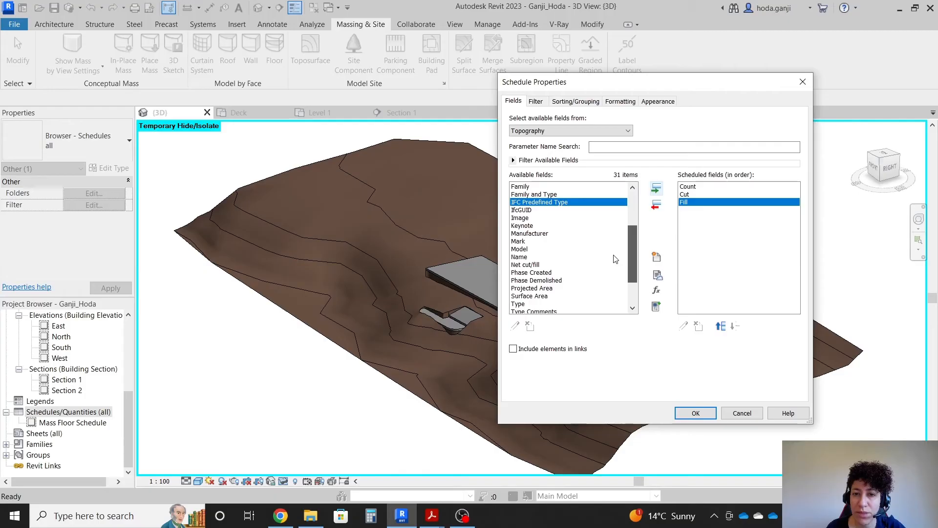
left_click(529, 264)
left_click(656, 188)
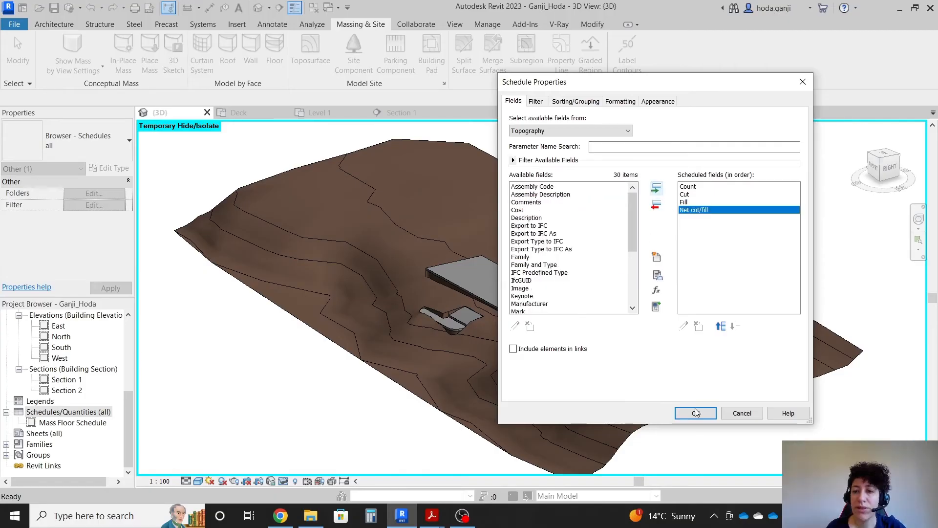
left_click(695, 413)
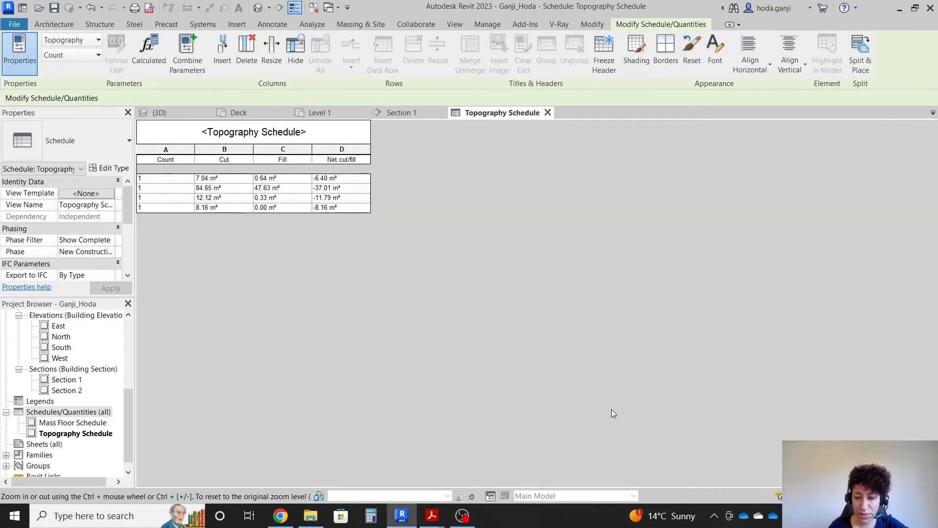
- Turn on grand totals in the Topography Schedule's sorting and grouping settings
scroll(418, 332, "up", 5, "ctrl")
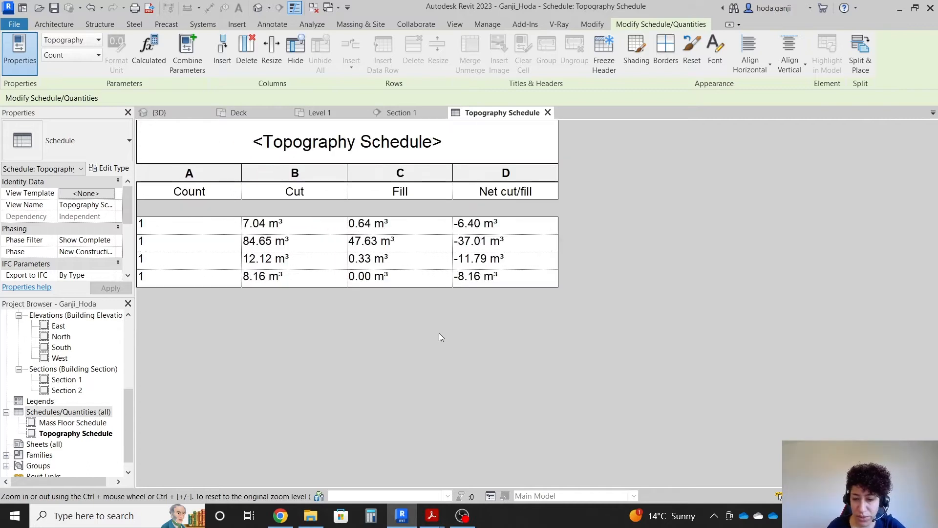
scroll(439, 333, "up", 1, "ctrl")
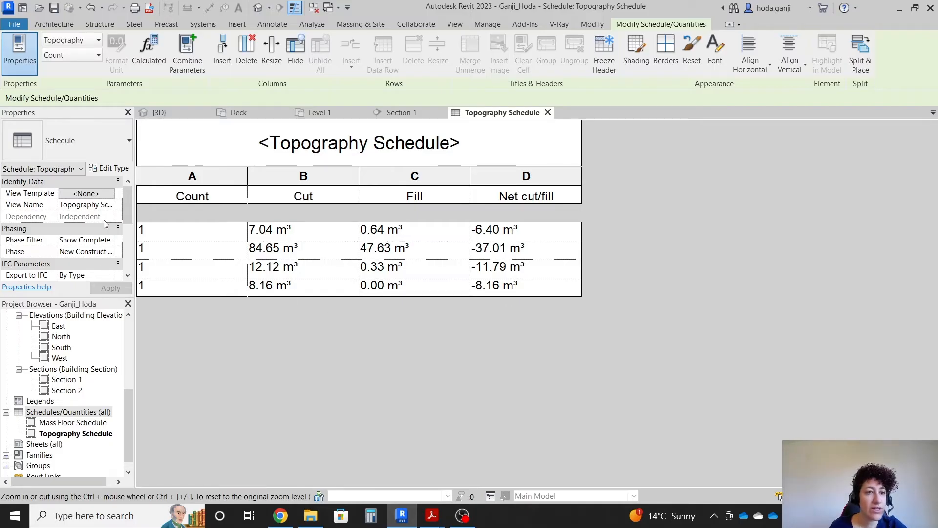
scroll(100, 226, "down", 3)
left_click(89, 219)
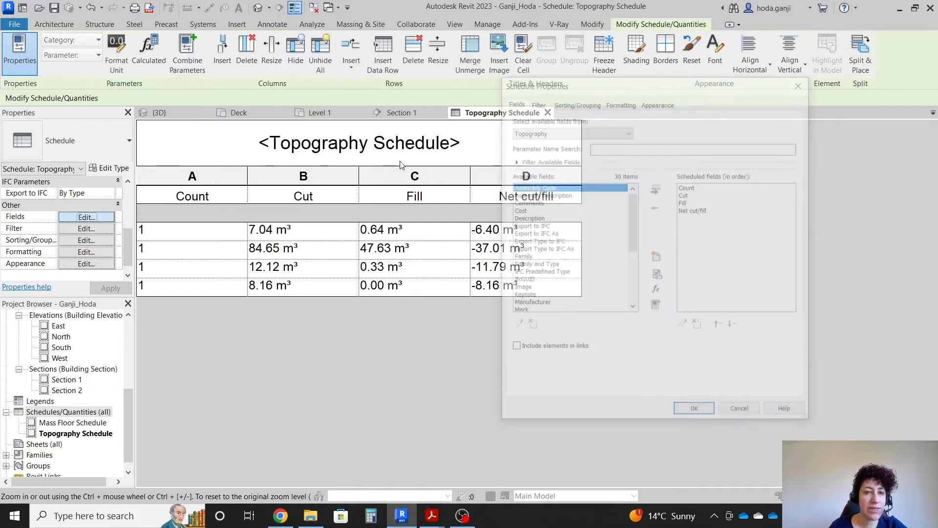
left_click(536, 101)
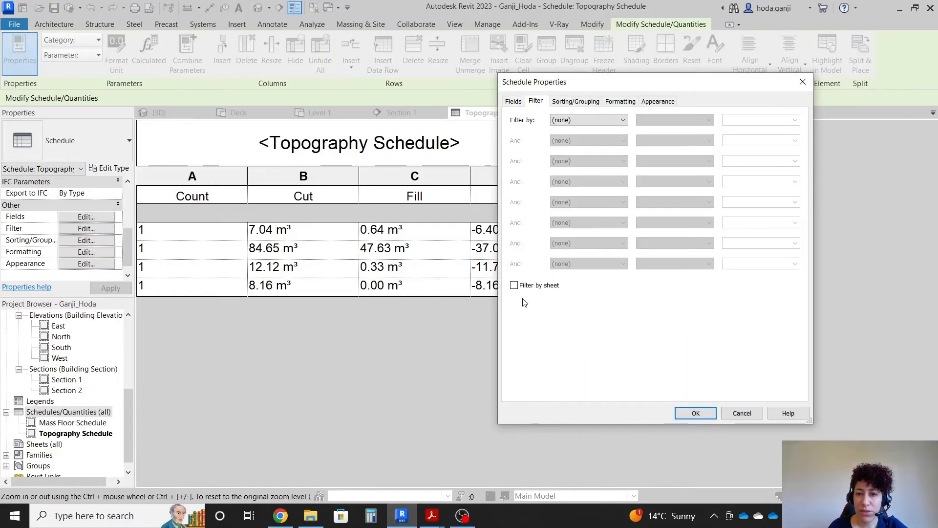
left_click(572, 102)
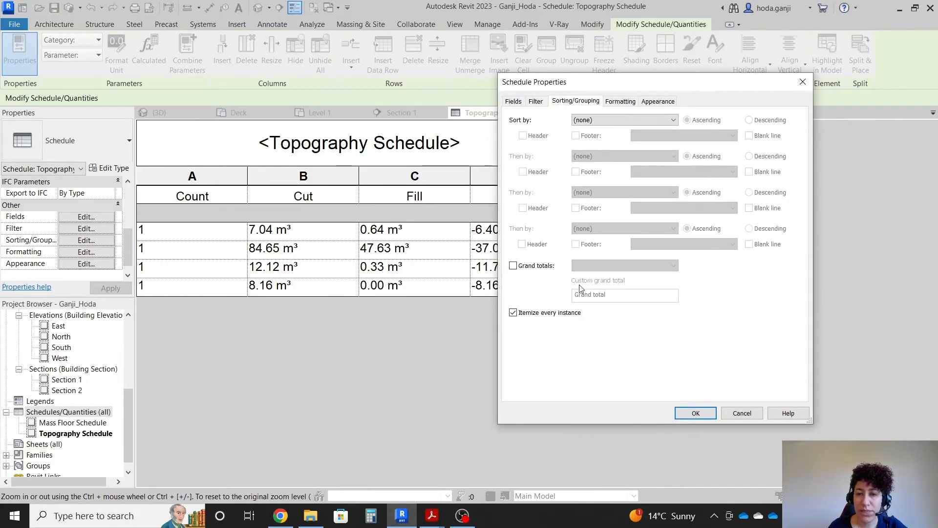
left_click(513, 266)
- Set the Cut, Fill and Net cut/fill fields to calculate totals and apply the schedule properties
left_click(617, 103)
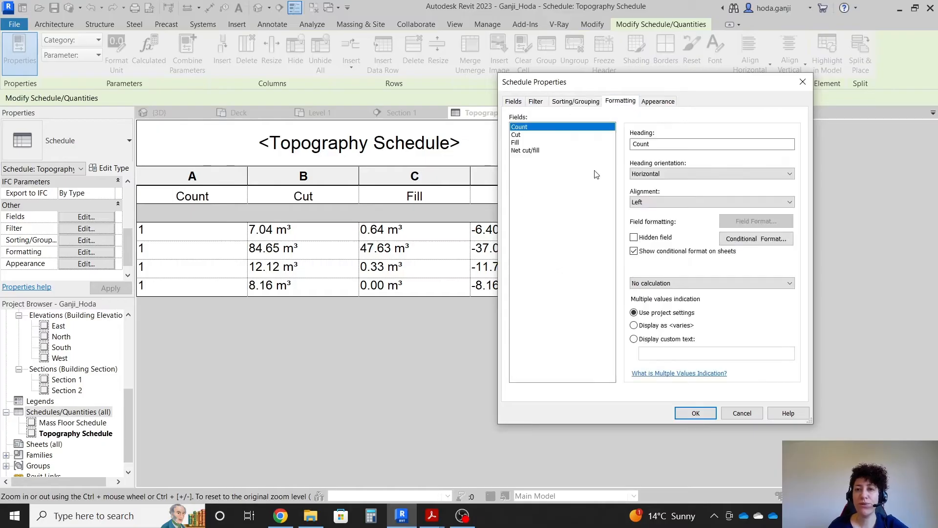
left_click(522, 135)
left_click(675, 283)
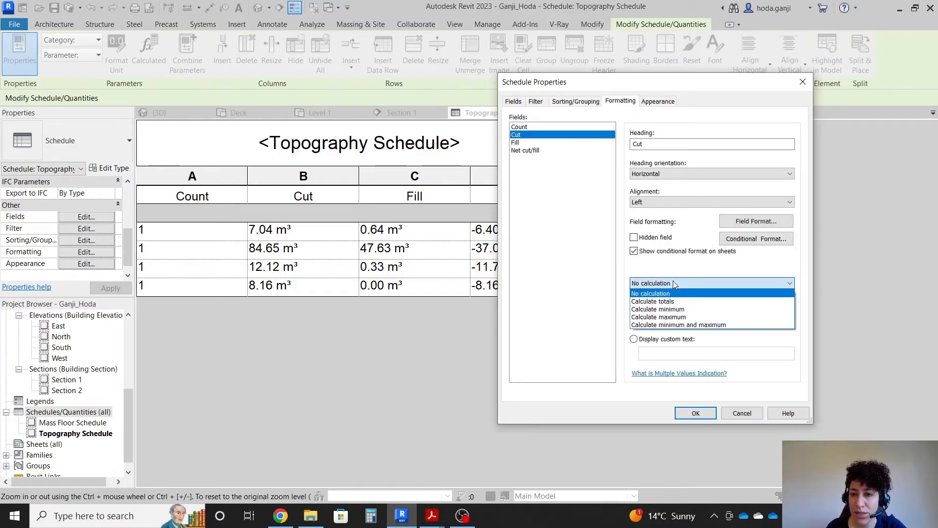
left_click(674, 309)
left_click(516, 142)
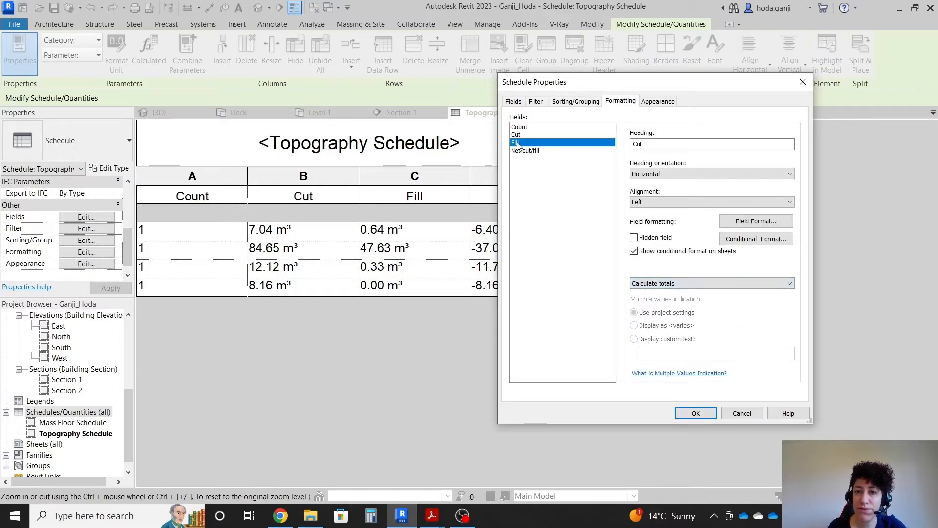
left_click(713, 279)
left_click(664, 299)
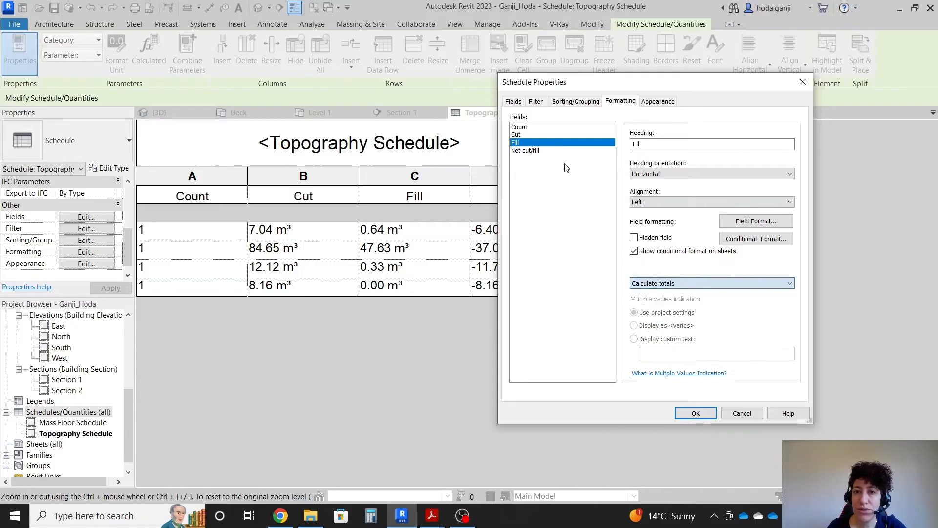
left_click(533, 151)
left_click(711, 283)
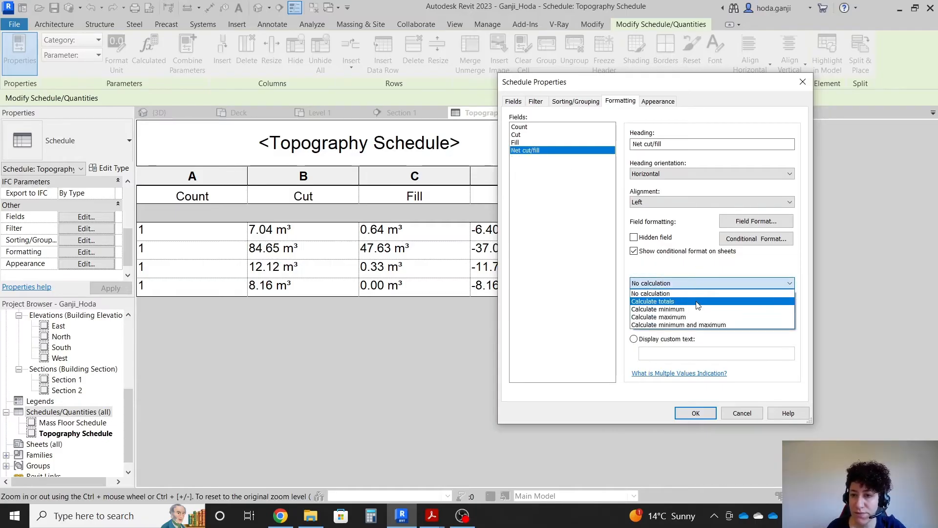
left_click(697, 301)
left_click(697, 414)
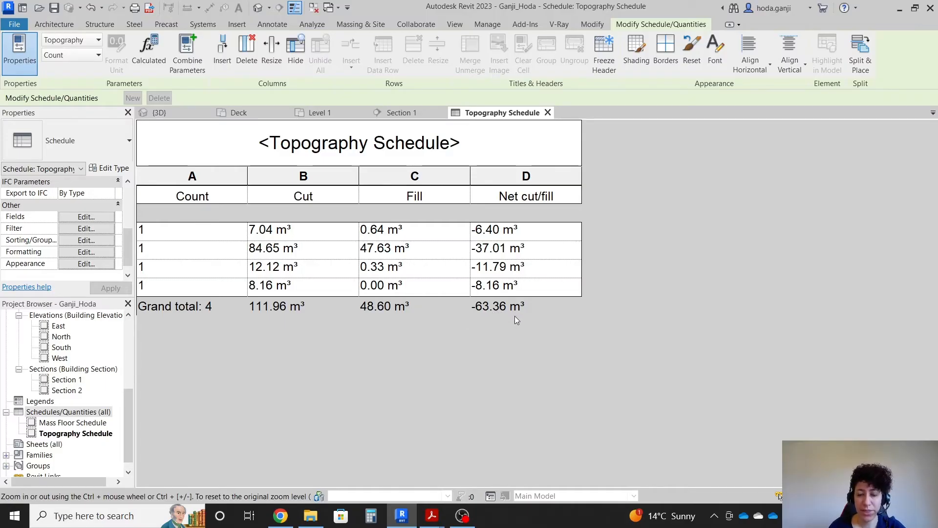
- Switch from the Topography Schedule to the 3D view and reset its temporary hide/isolate
scroll(519, 318, "up", 1, "ctrl")
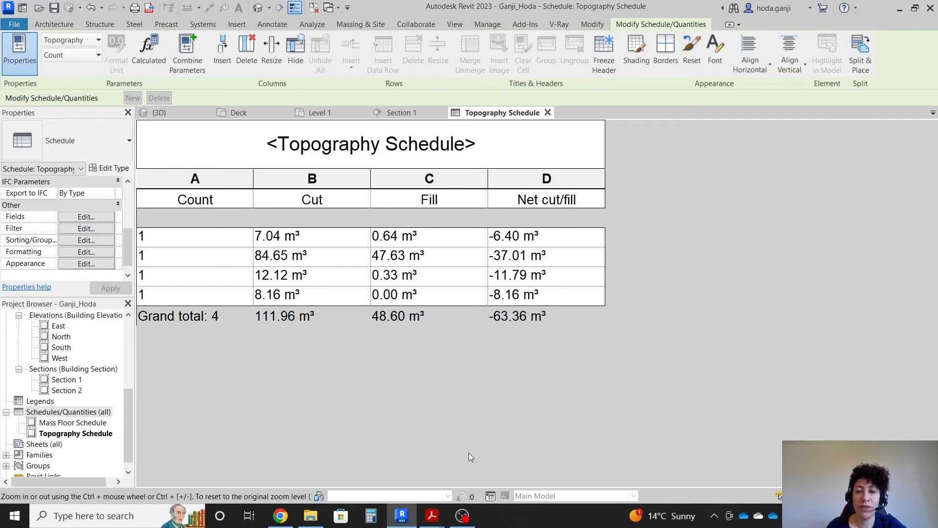
left_click(159, 112)
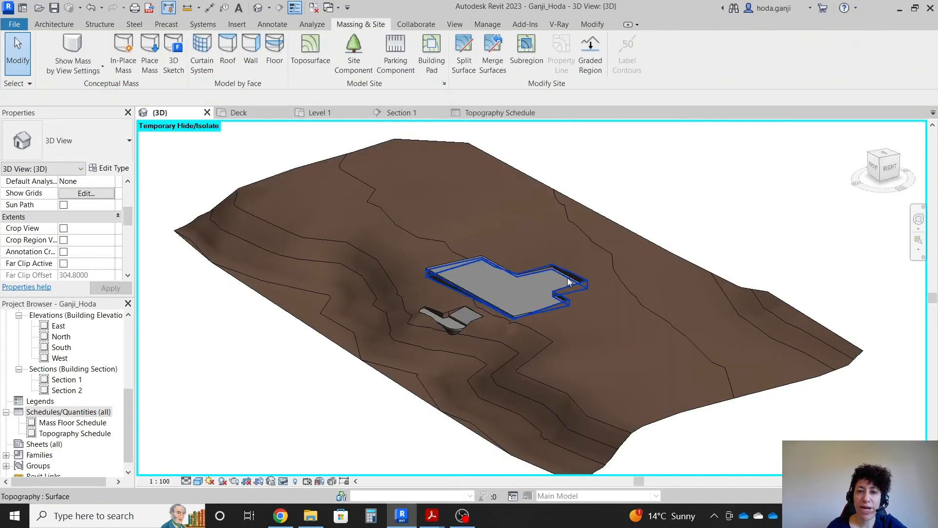
left_click(282, 481)
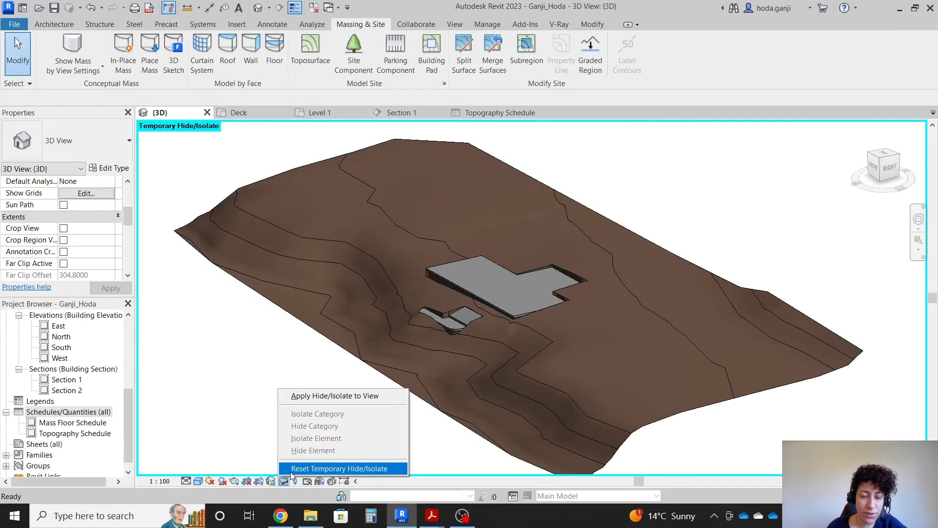
left_click(290, 471)
scroll(598, 235, "up", 4)
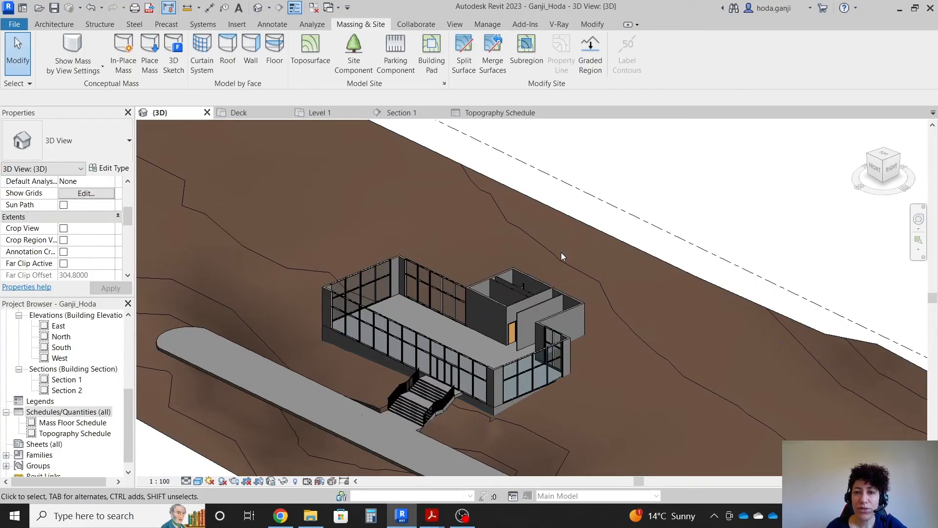
- Examine the building, deck, stairs and graded terrain from several sides in the 3D view
middle_click_drag(561, 252, 402, 262, "shift")
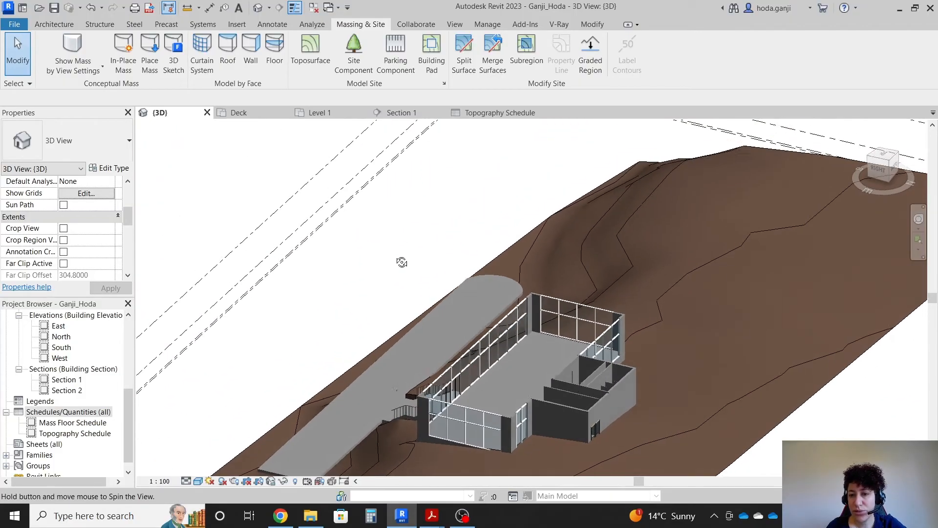
scroll(535, 240, "down", 3)
middle_click_drag(469, 274, 541, 338, "shift")
scroll(590, 263, "up", 4)
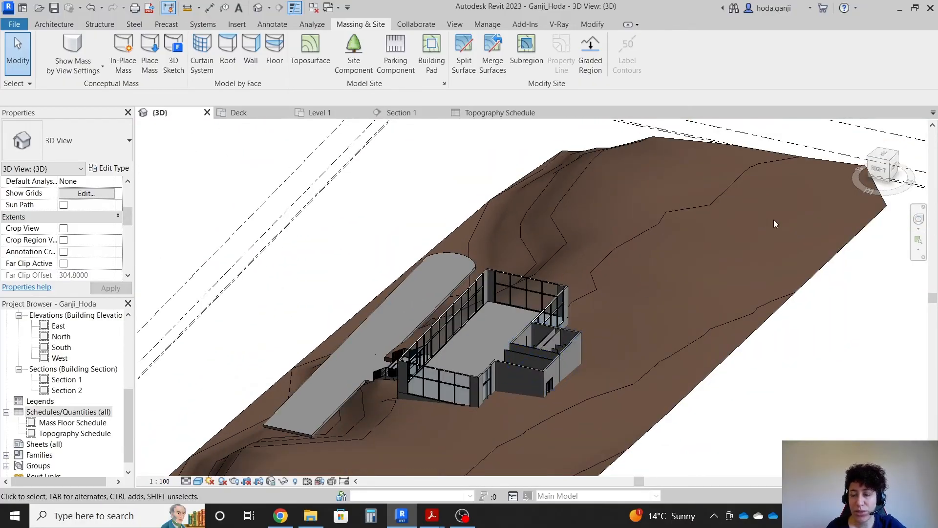
middle_click_drag(632, 388, 396, 350, "shift")
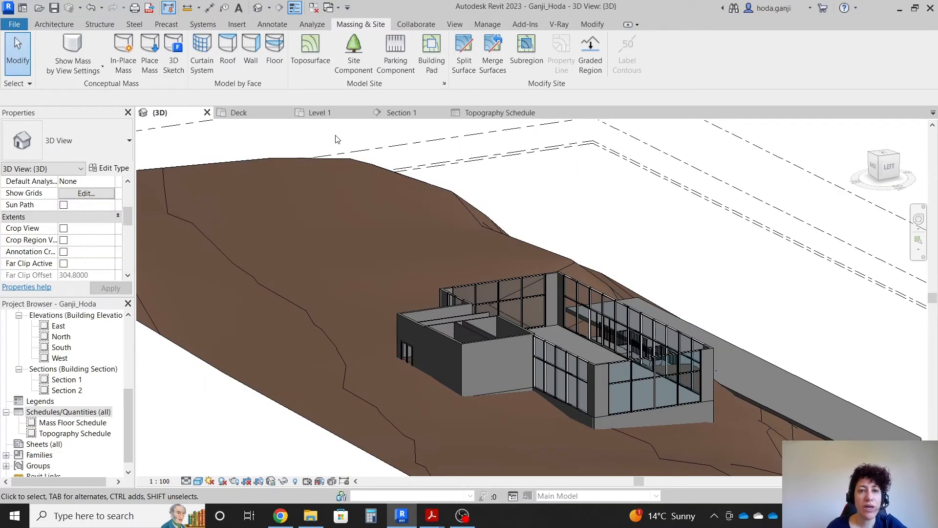
scroll(358, 165, "down", 2)
scroll(21, 388, "up", 1)
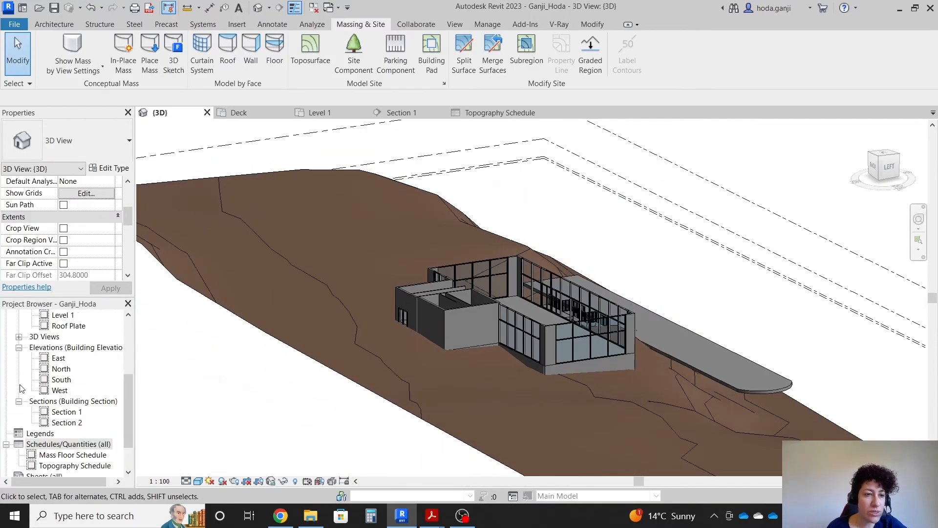
- Open the Site floor plan around the building's north side
scroll(22, 389, "up", 2)
double_click(57, 390)
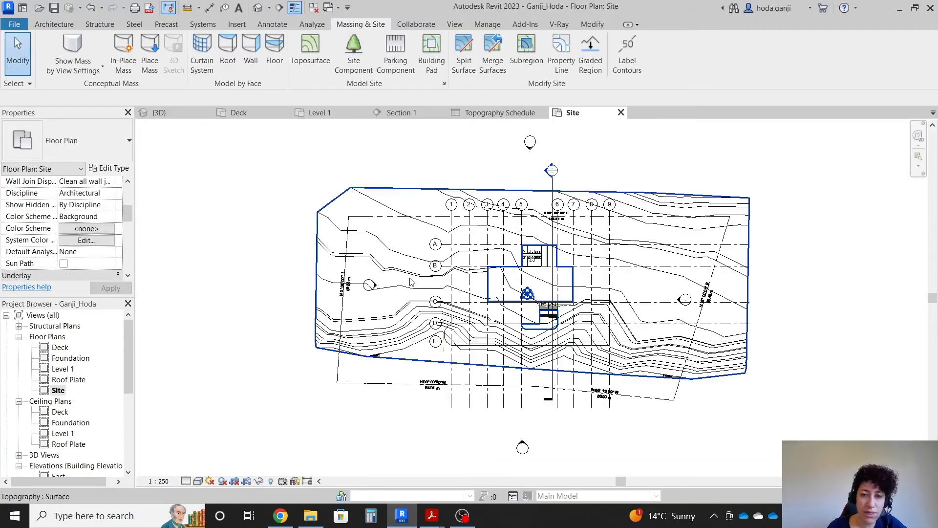
scroll(559, 206, "up", 5)
scroll(567, 328, "down", 3)
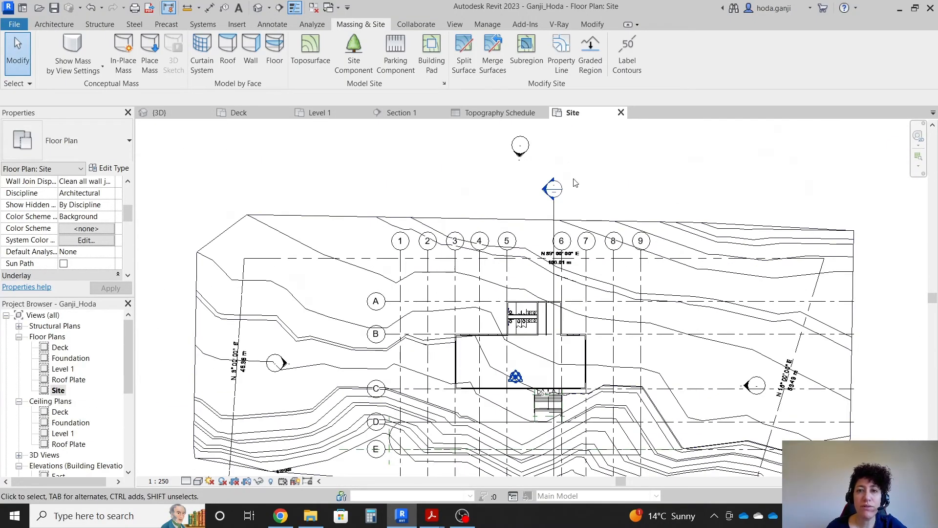
scroll(590, 220, "up", 2)
- Place a spot elevation with a leader on the terrain just north of the restroom block, between grids 5 and 6
left_click(270, 24)
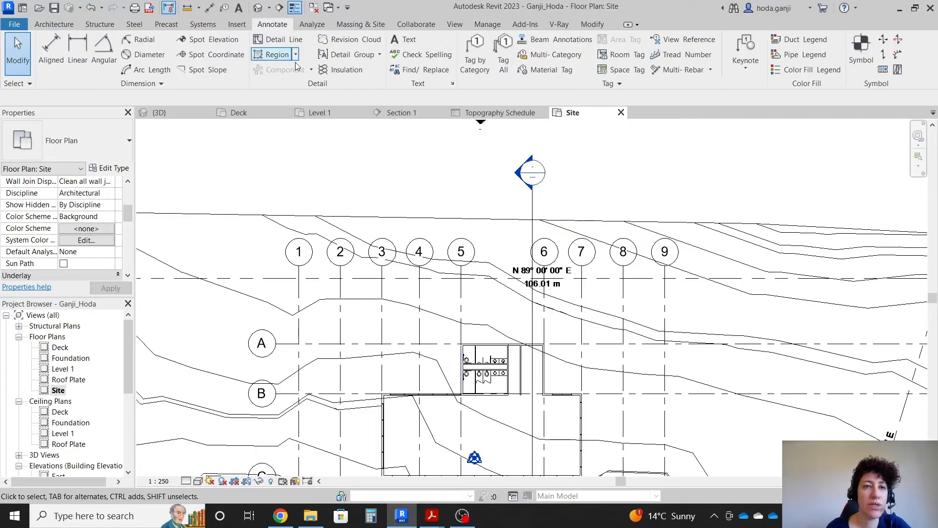
left_click(213, 39)
scroll(537, 362, "up", 5)
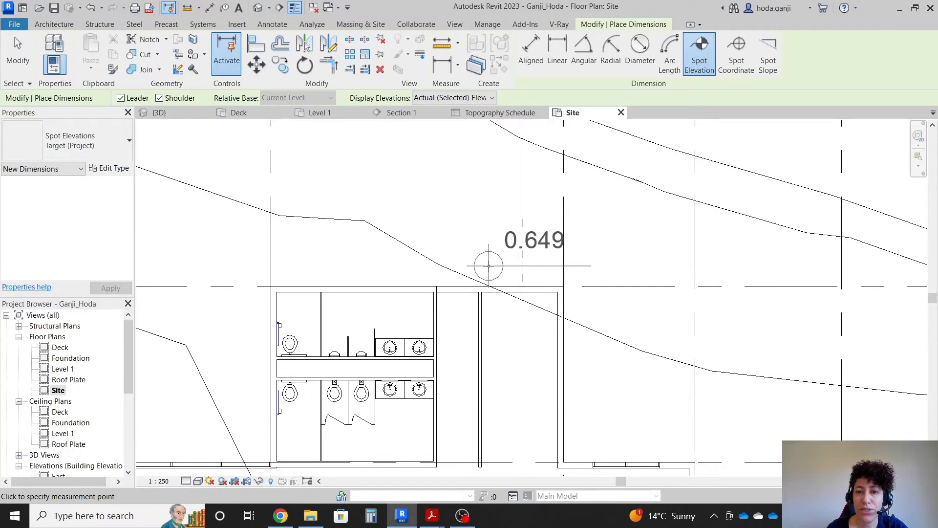
left_click(498, 259)
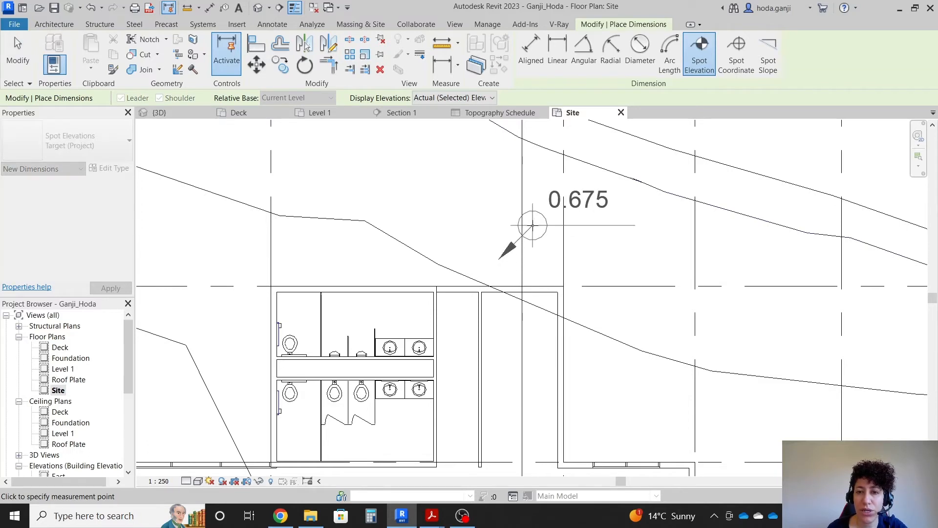
left_click(674, 220)
- Place a second spot elevation with a leader just east of grid 7, near the north property line
scroll(611, 235, "down", 4)
scroll(635, 195, "up", 5)
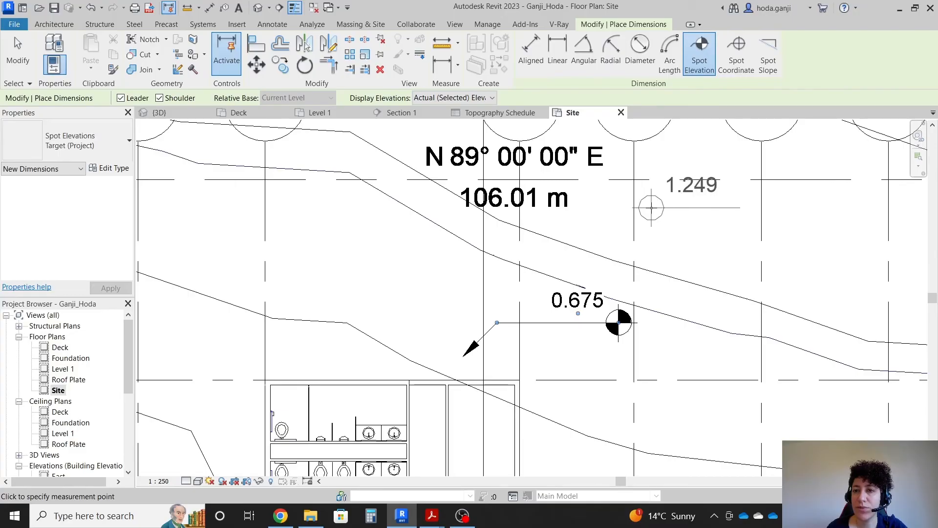
left_click(663, 194)
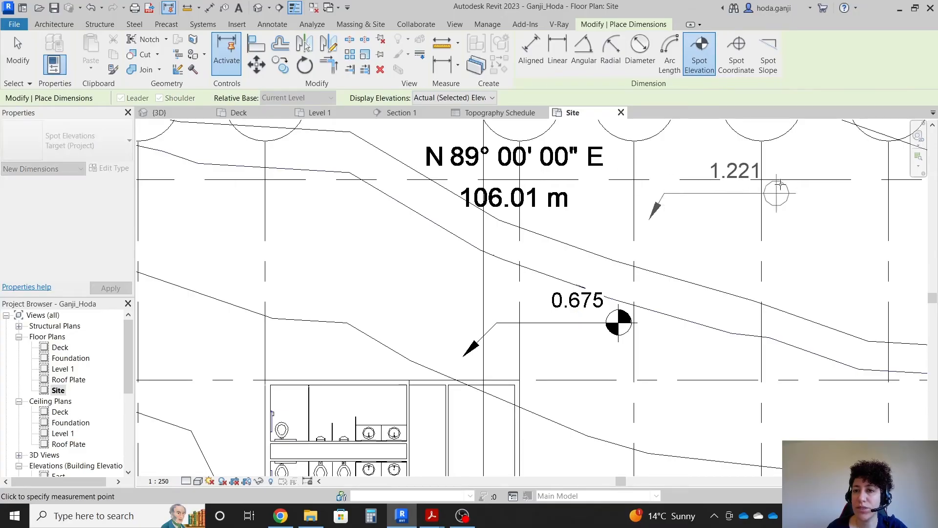
left_click(807, 192)
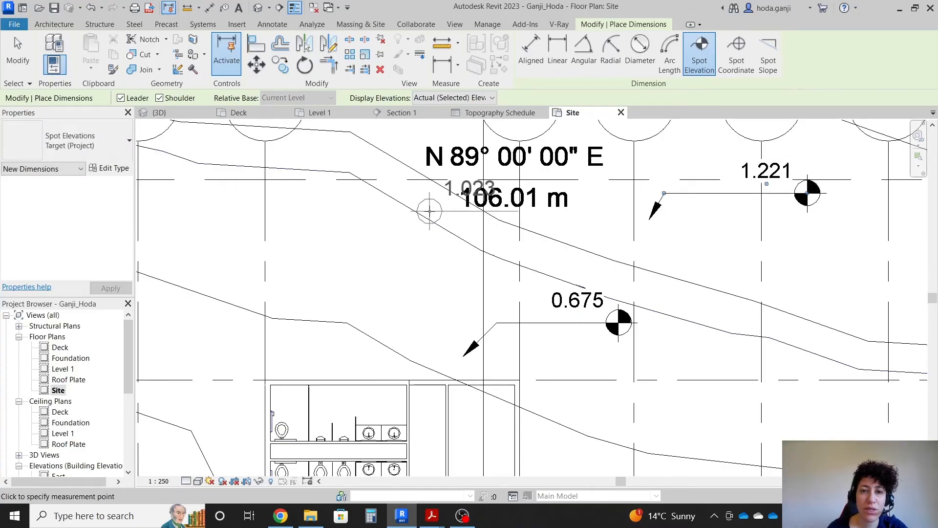
- Place two more spot elevations along the north property line, one between grids 5 and 6 and one between grids 2 and 3
left_click(440, 225)
left_click(425, 202)
left_click(336, 204)
scroll(335, 203, "down", 3)
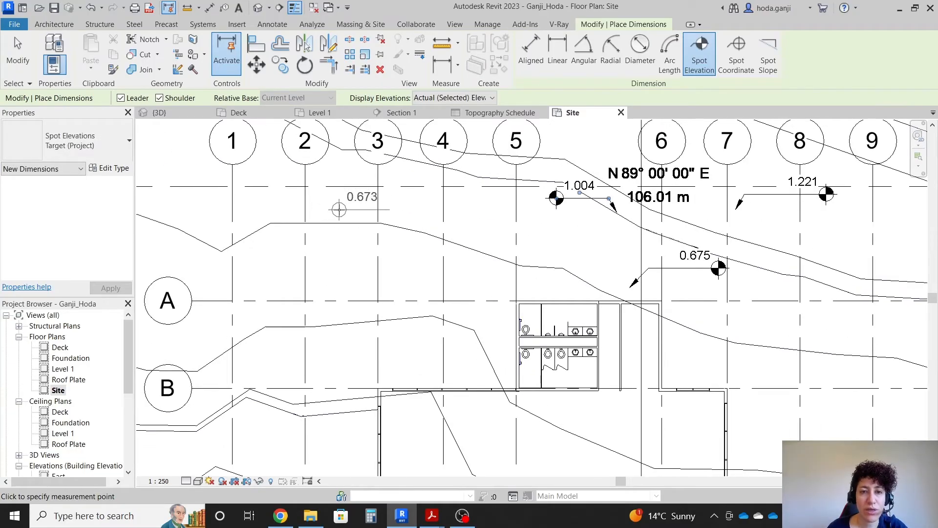
left_click(330, 199)
left_click(327, 196)
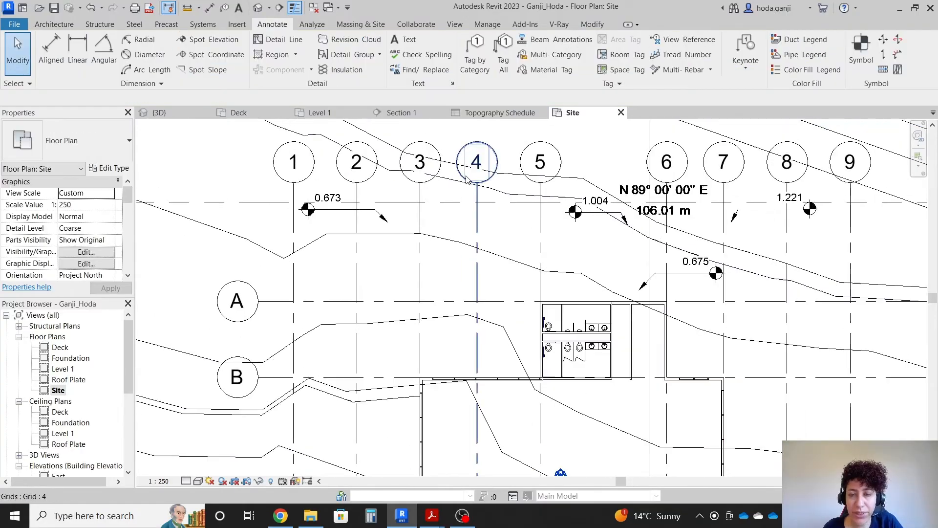
- Hide the imported CADE_3001_-_Test_04_DWG.dwg drawing as an element in the Site plan
scroll(467, 180, "down", 5)
scroll(450, 275, "up", 2)
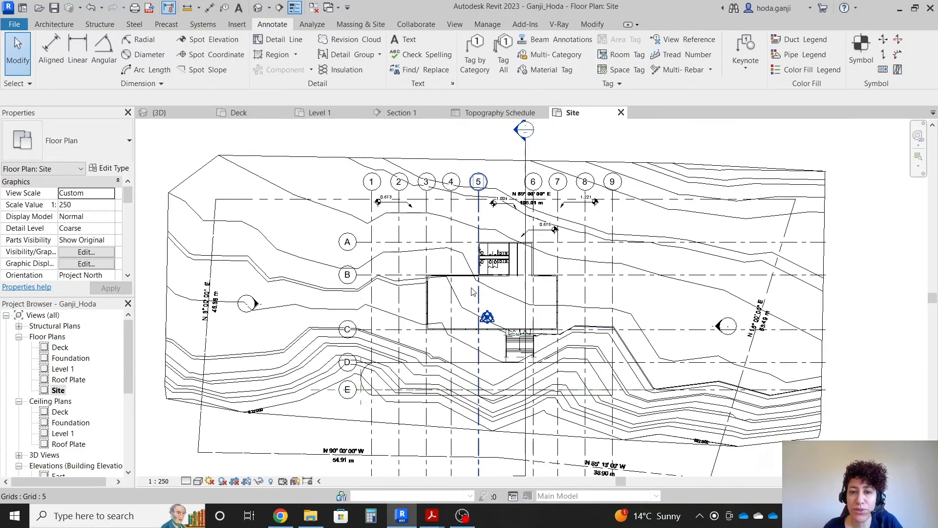
scroll(450, 275, "up", 5)
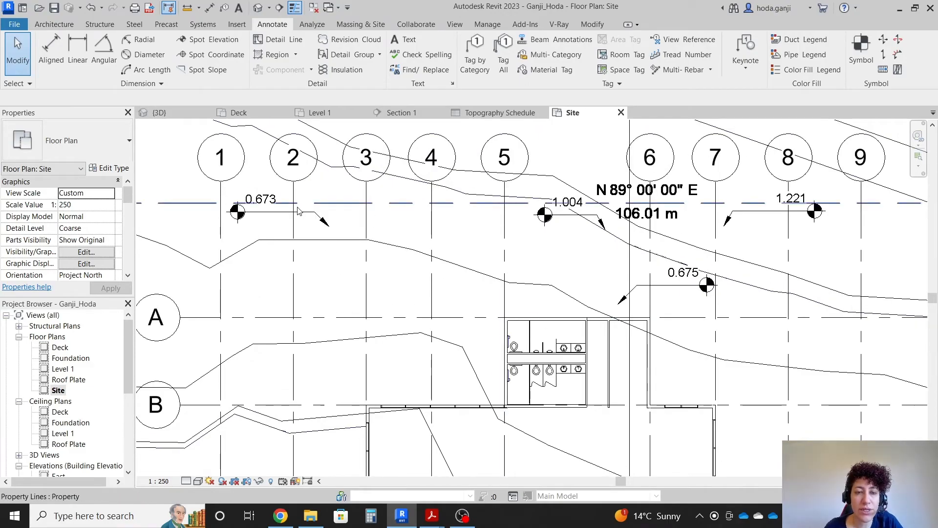
scroll(312, 225, "down", 2)
scroll(344, 209, "up", 1)
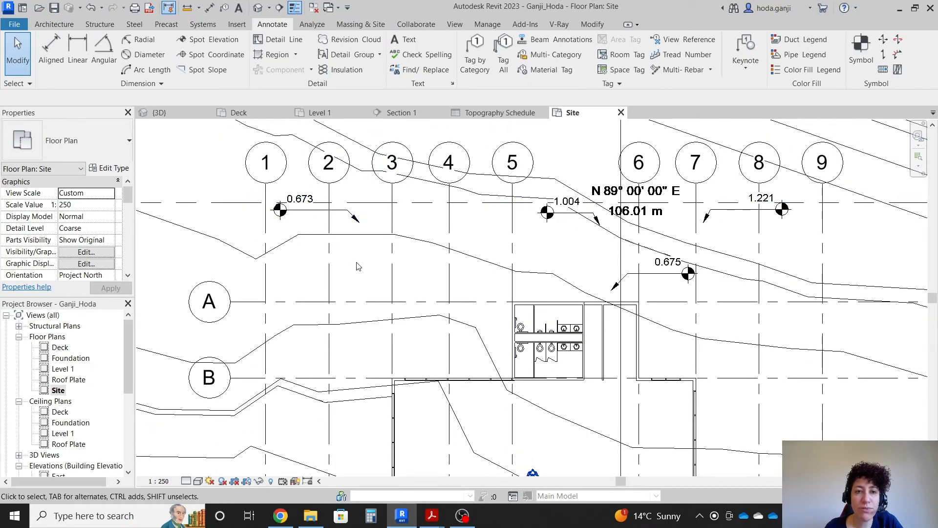
scroll(369, 221, "up", 1)
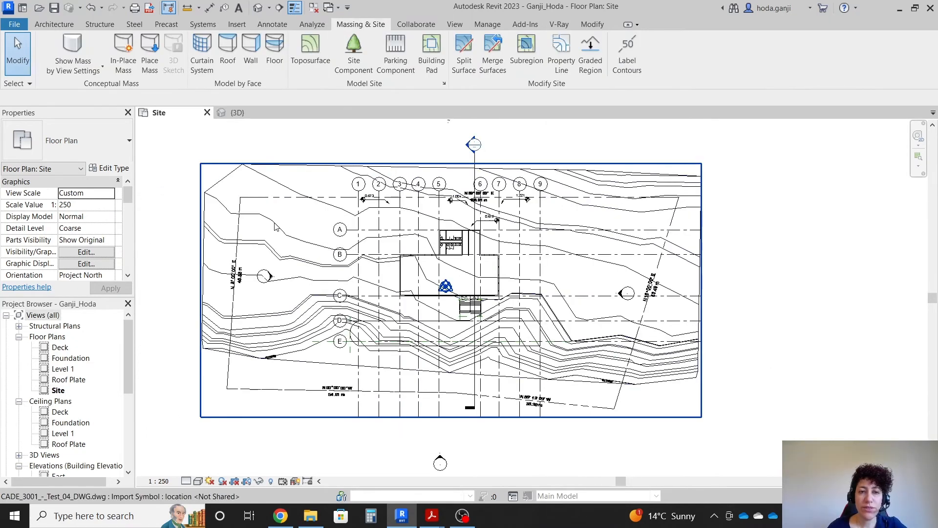
left_click(275, 227)
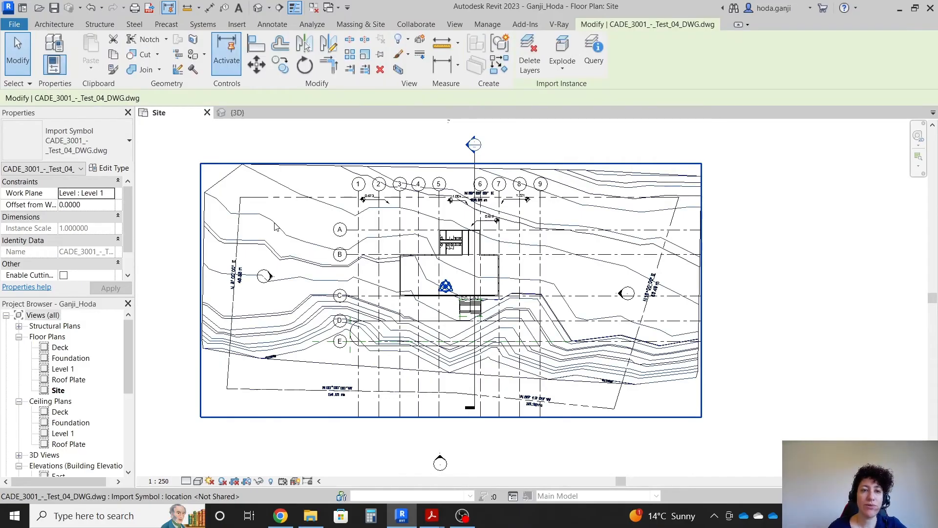
right_click(276, 227)
mouse_move(313, 303)
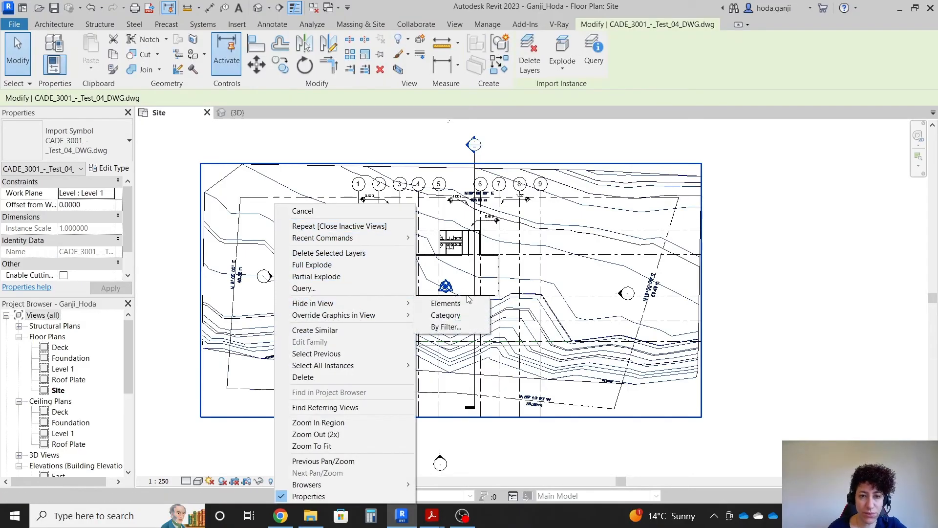
left_click(444, 303)
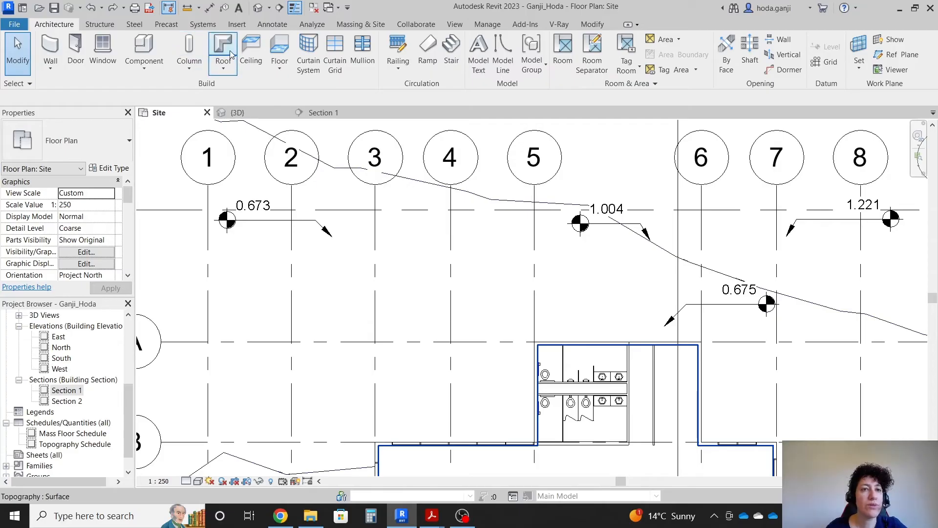
- Sketch a rectangular Generic 300mm floor on Level 1 from the restroom block's north wall to grid 1 and the north property line, without attaching walls
left_click(279, 51)
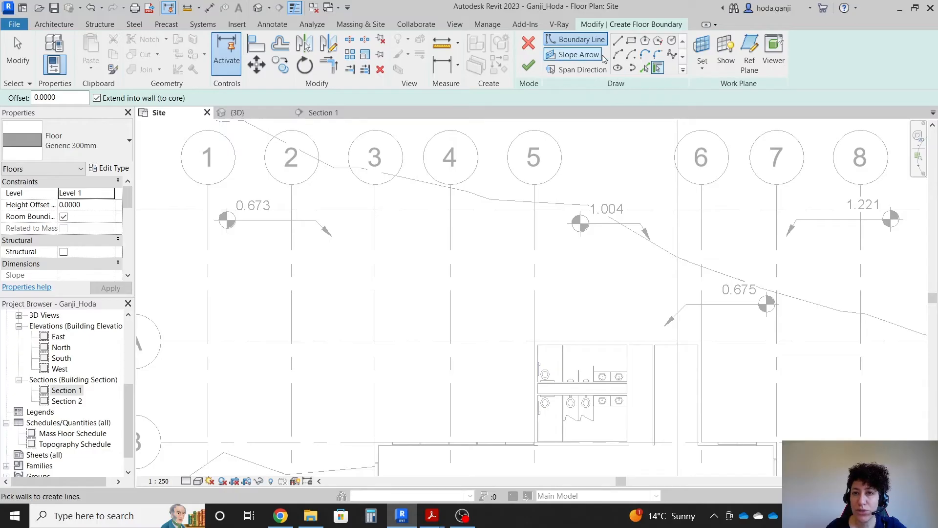
left_click(631, 41)
scroll(627, 335, "up", 2)
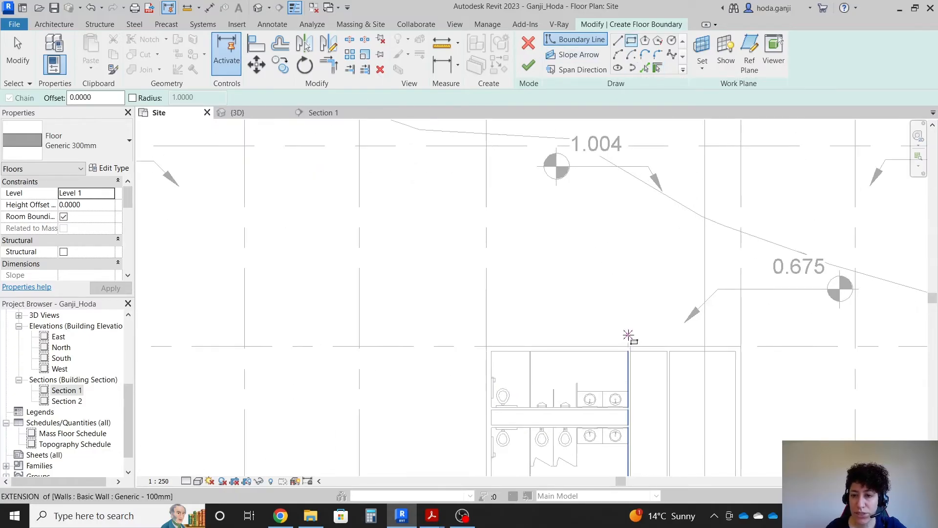
left_click(631, 346)
scroll(630, 344, "down", 2)
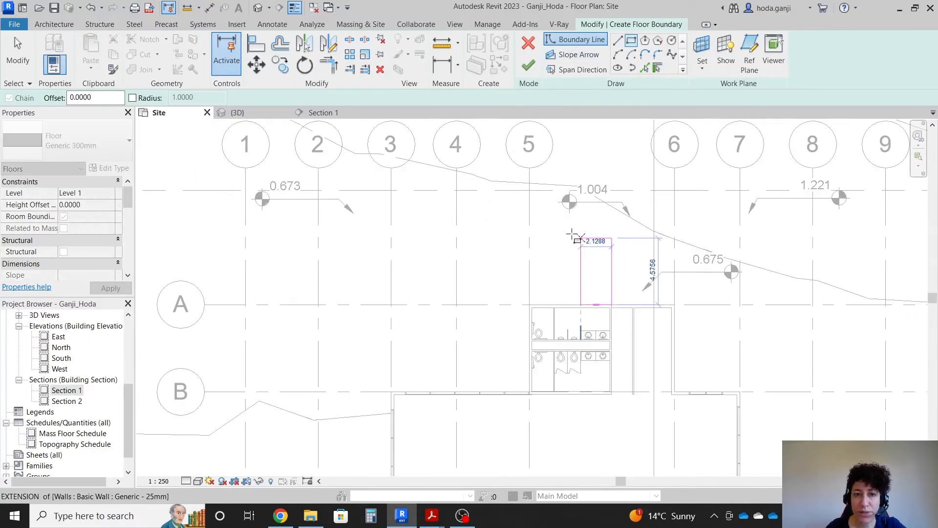
left_click(245, 189)
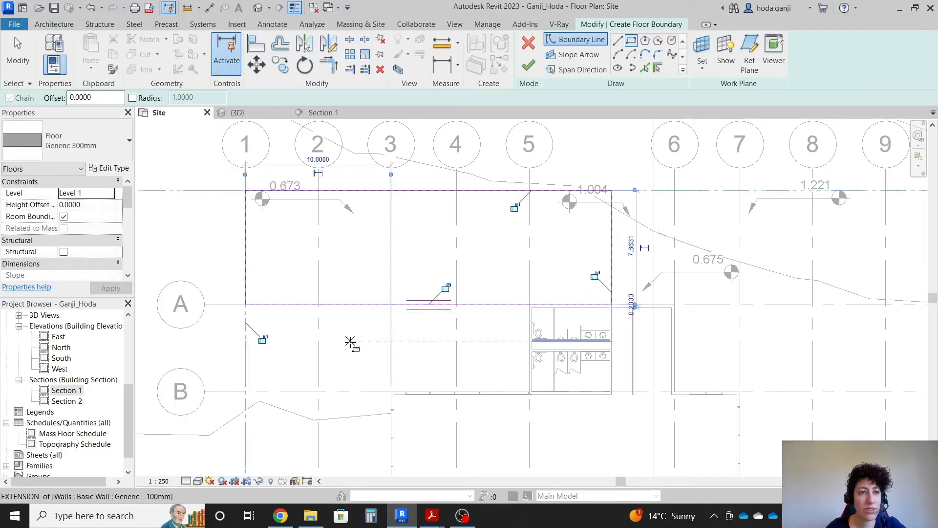
scroll(333, 300, "down", 2)
left_click(528, 65)
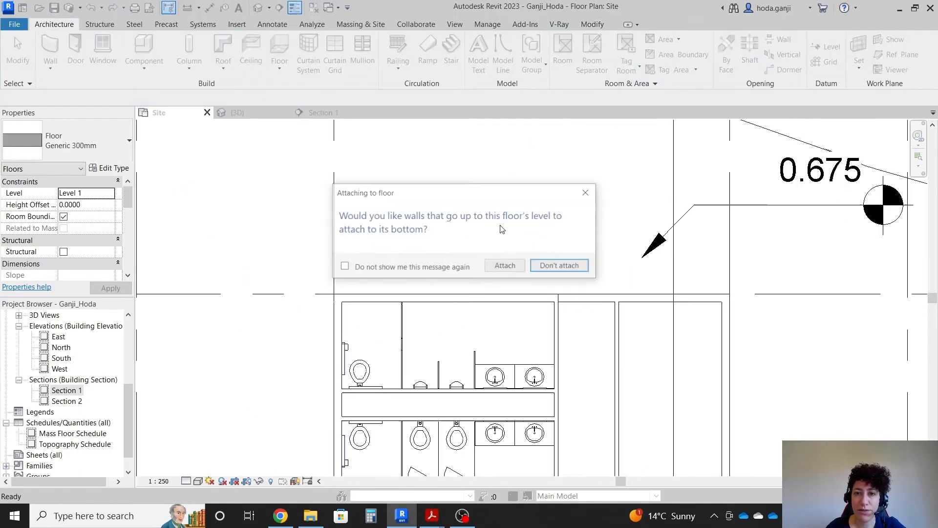
left_click(562, 266)
scroll(449, 318, "up", 3)
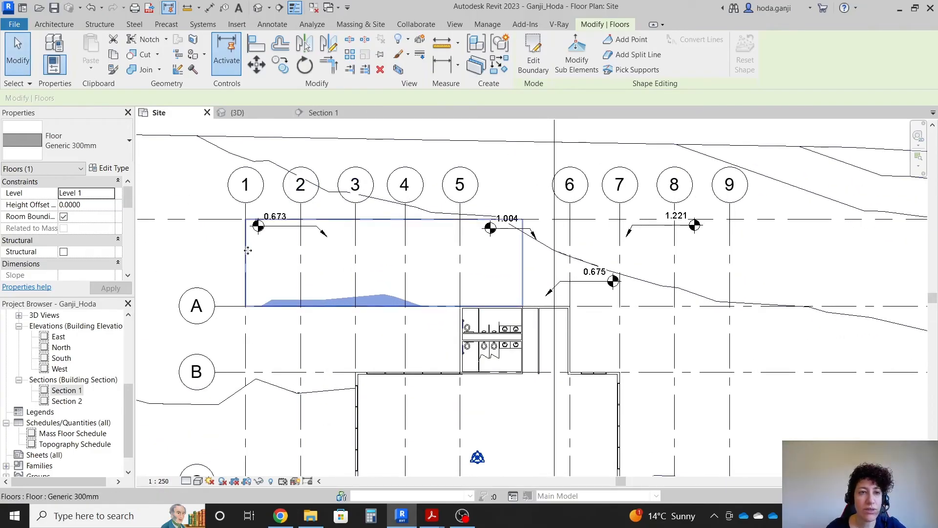
- Examine how the new floor sits against the terrain and building in the 3D view
left_click(258, 8)
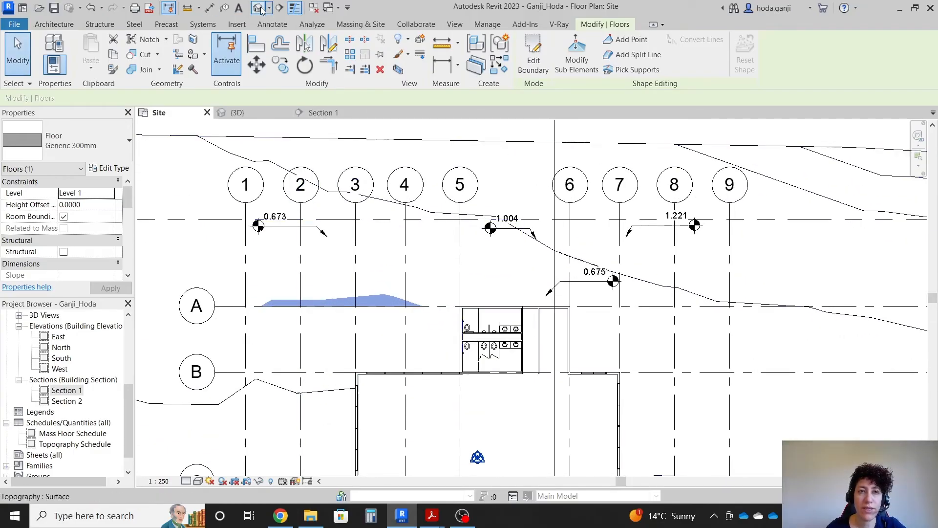
middle_click_drag(518, 262, 615, 281, "shift")
middle_click_drag(423, 246, 303, 185, "shift")
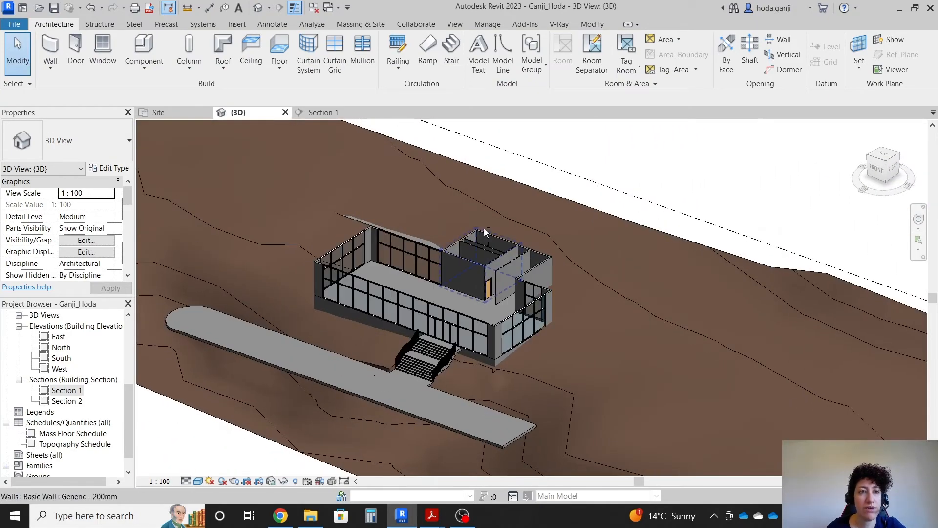
- Start a Generic 300mm floor on Level 1 in the Site plan, drawing its boundary from the existing floor's southeast corner to the north property line and east to grid 8
left_click(158, 112)
scroll(726, 299, "up", 1)
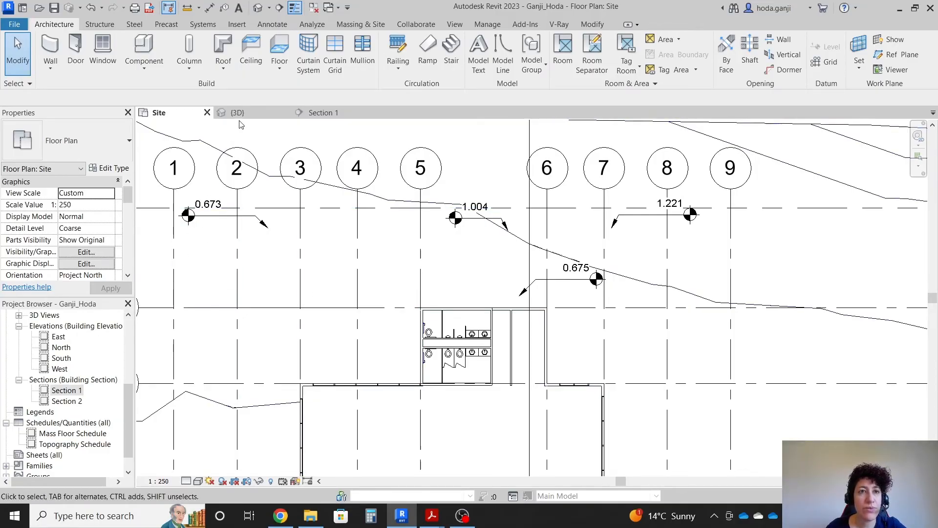
left_click(279, 52)
scroll(575, 288, "up", 1)
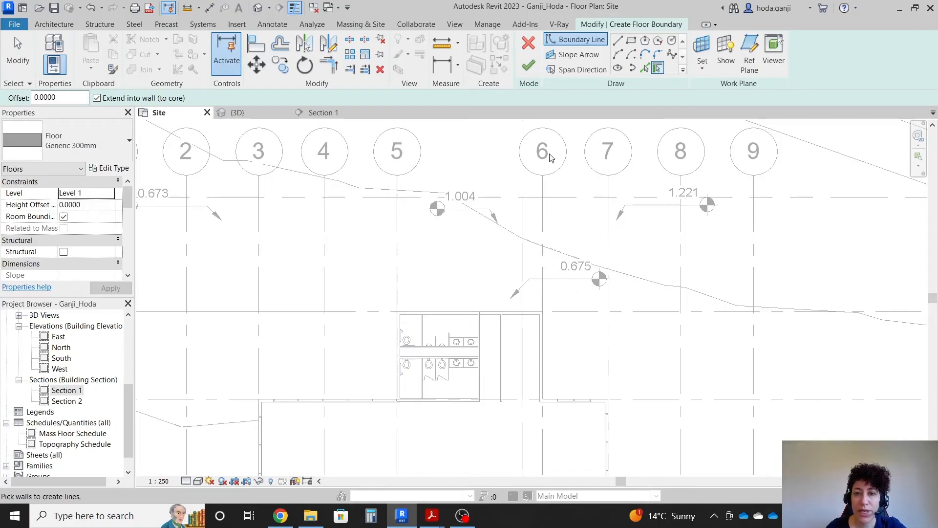
left_click(617, 40)
scroll(476, 298, "up", 1)
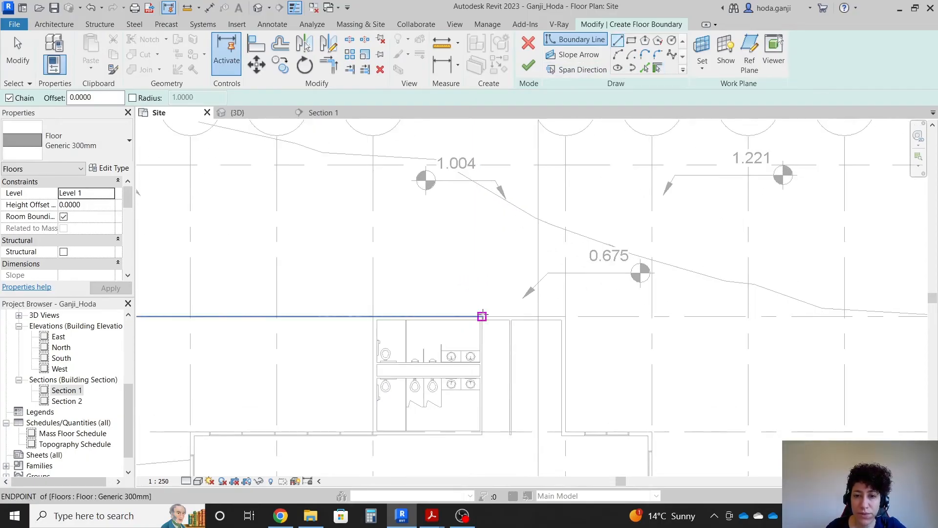
left_click(481, 316)
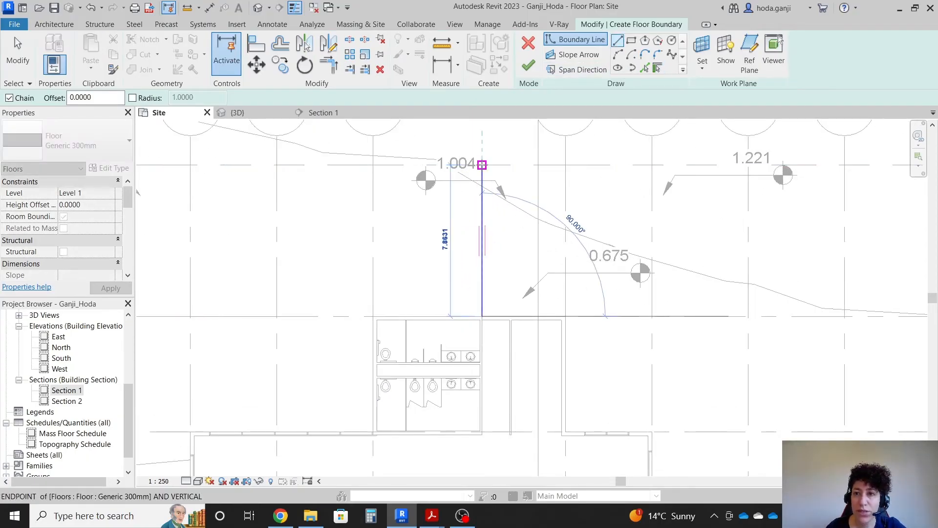
left_click(482, 164)
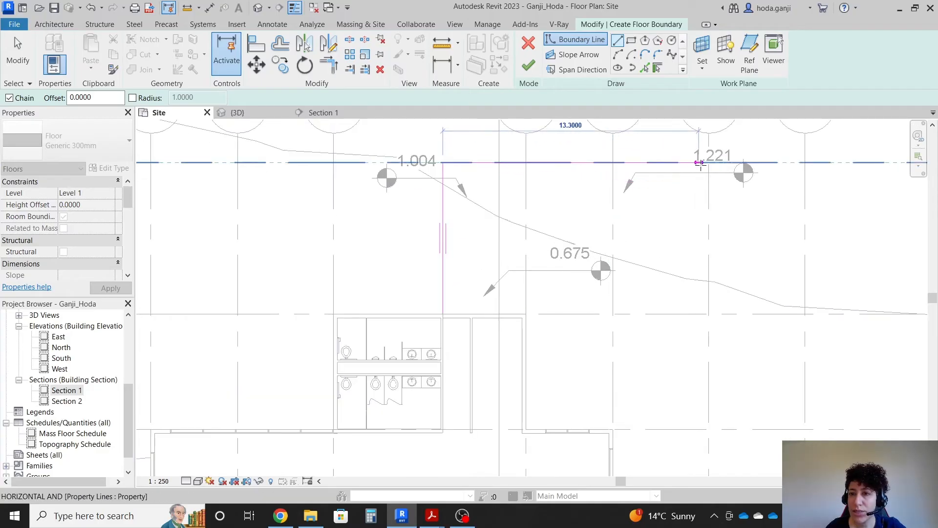
left_click(709, 163)
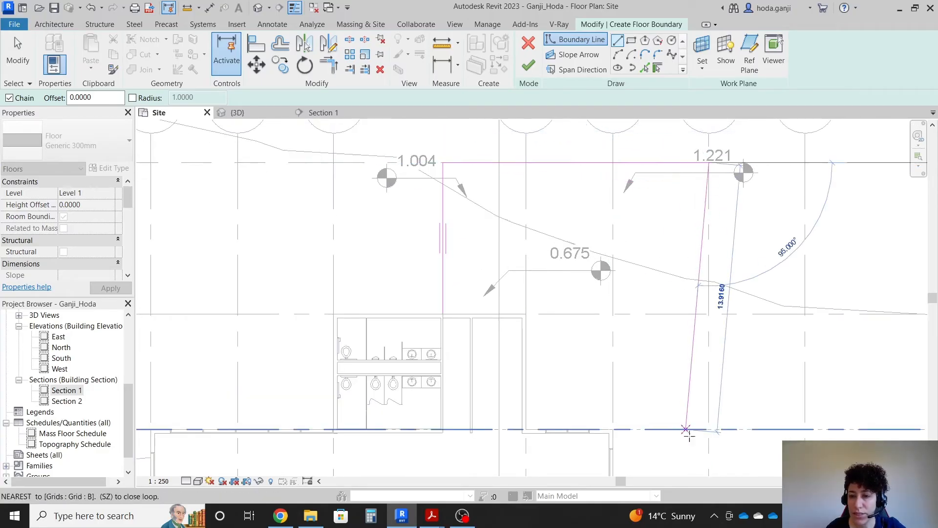
- Close the L-shaped floor boundary along grids 8, B, 6 and A, and finish the floor without attaching walls
left_click(708, 429)
left_click(526, 429)
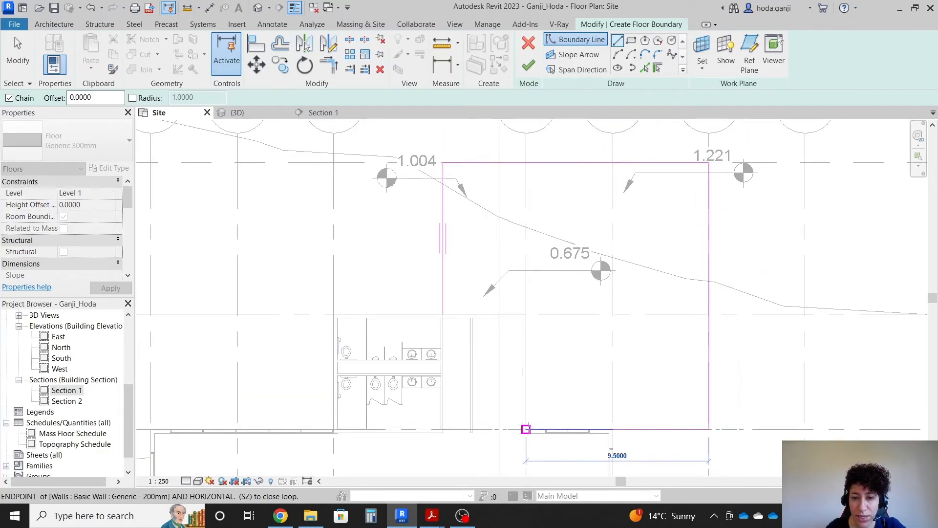
left_click(526, 313)
left_click(442, 313)
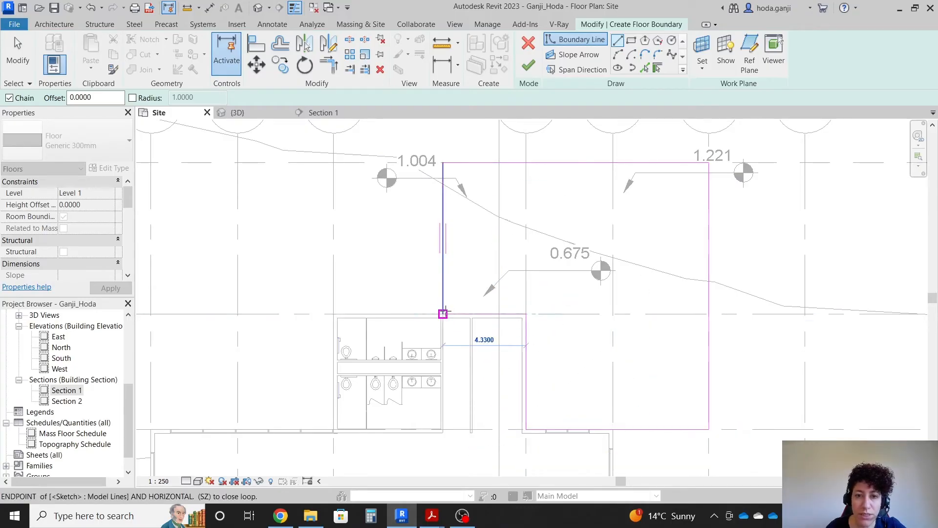
left_click(442, 163)
left_click(528, 65)
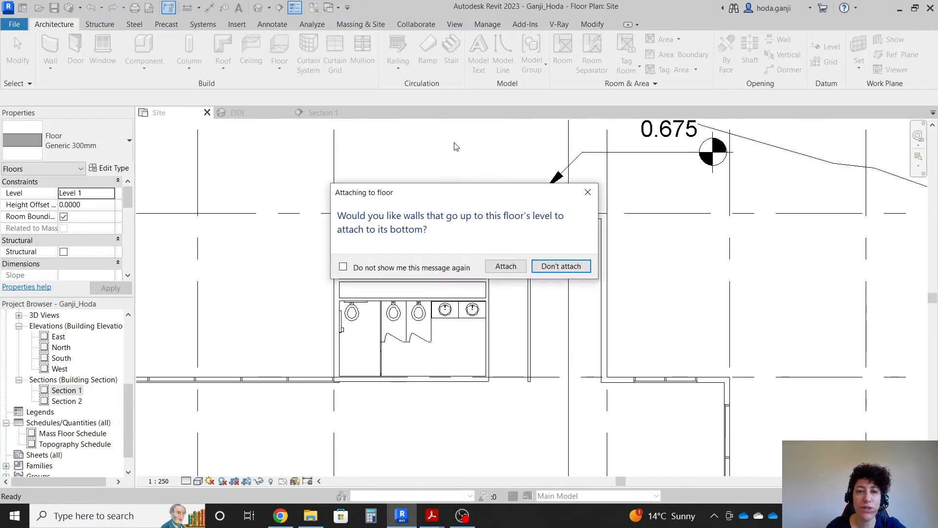
left_click(560, 272)
- Open the boundary sketch of the rectangular floor north of the building for editing and show it in the Site plan
left_click(257, 7)
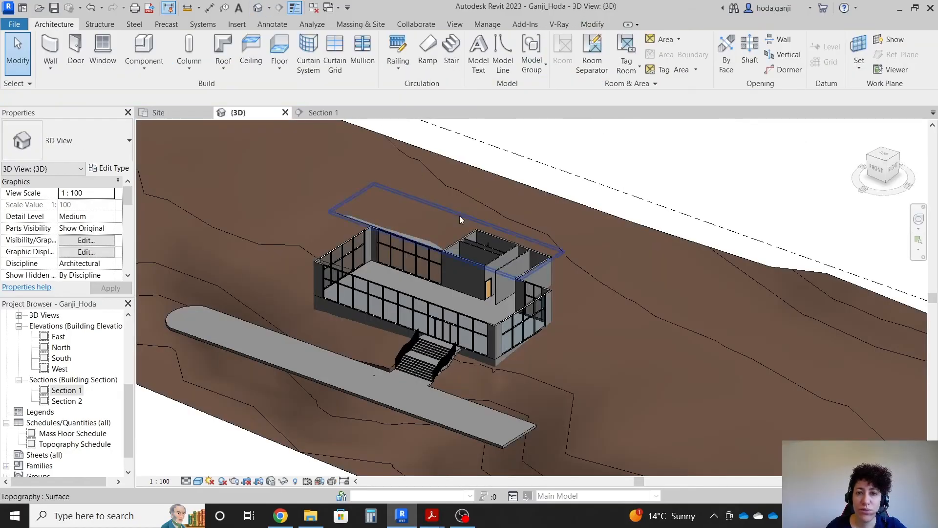
middle_click_drag(455, 337, 207, 337, "shift")
middle_click_drag(420, 295, 476, 227, "shift")
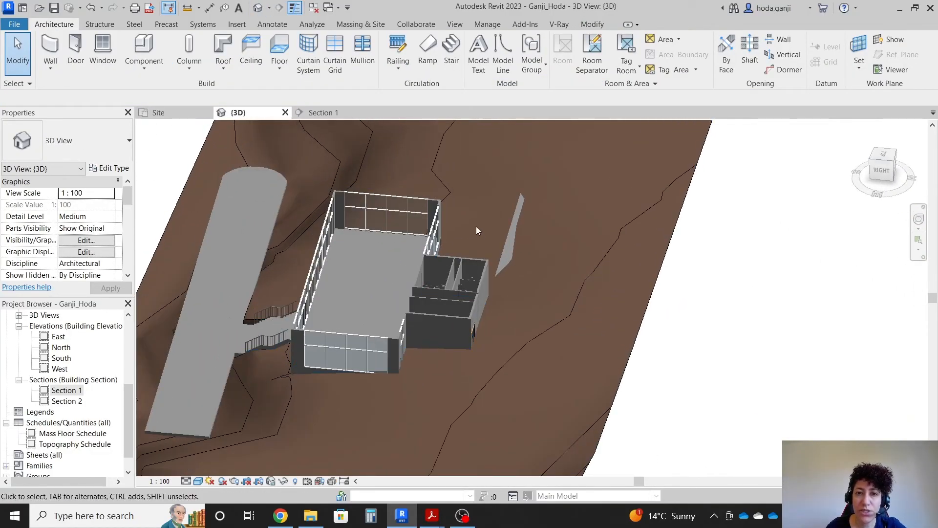
left_click(508, 236)
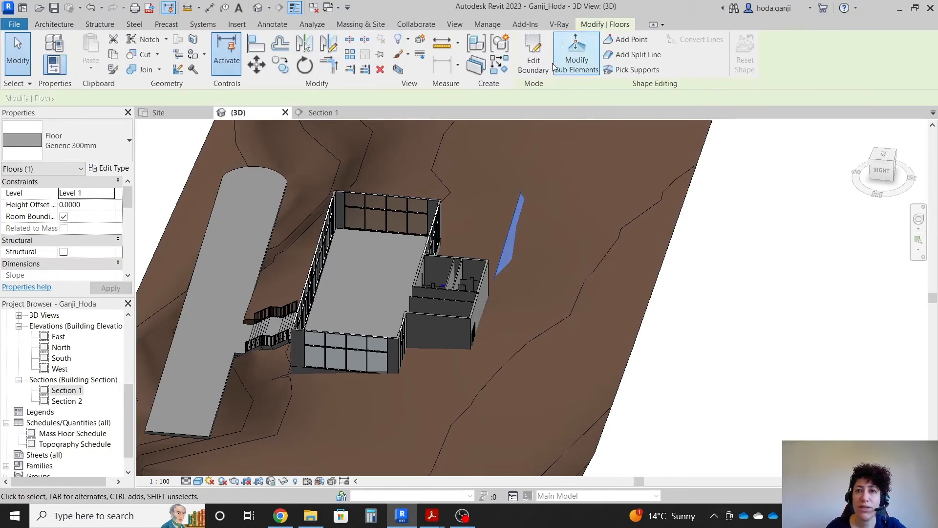
left_click(533, 55)
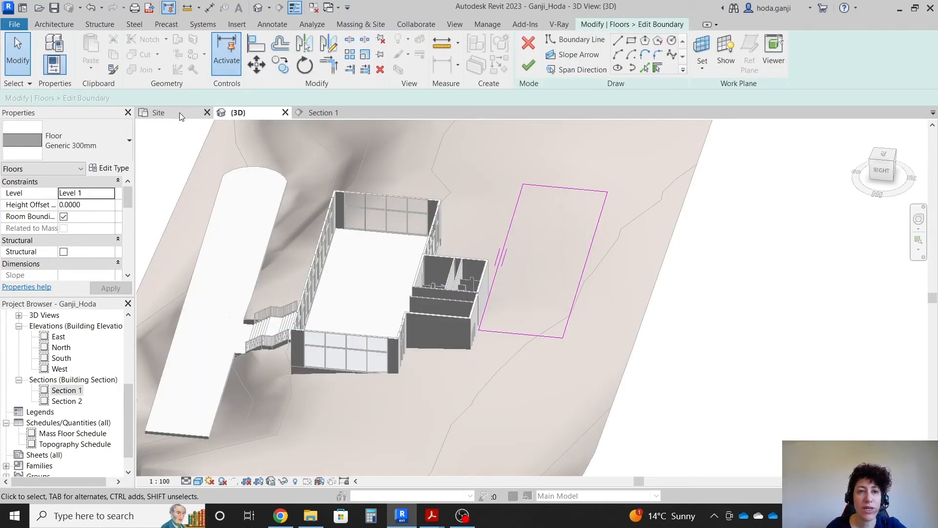
left_click(180, 116)
scroll(525, 271, "down", 2)
scroll(199, 249, "up", 2)
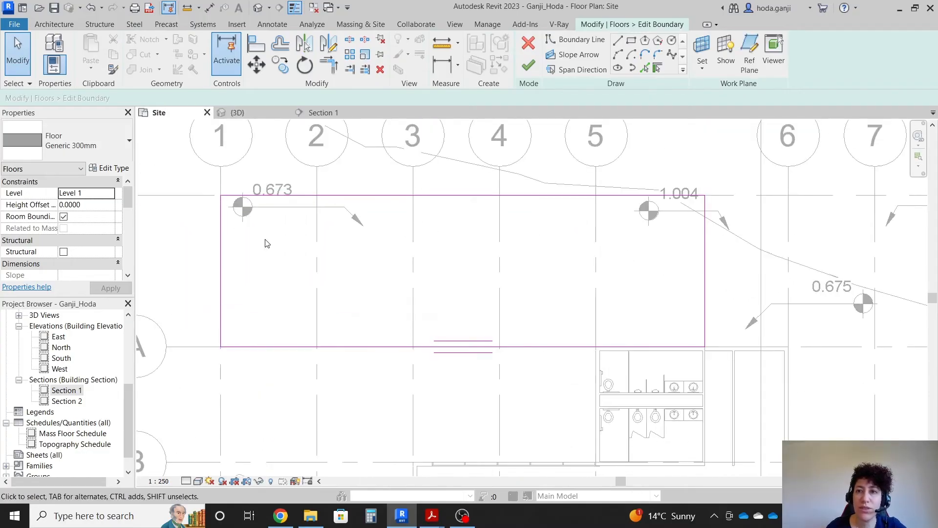
- Add a slope arrow to the floor sketch from the midpoint of its east edge to the midpoint of its west edge
left_click(578, 54)
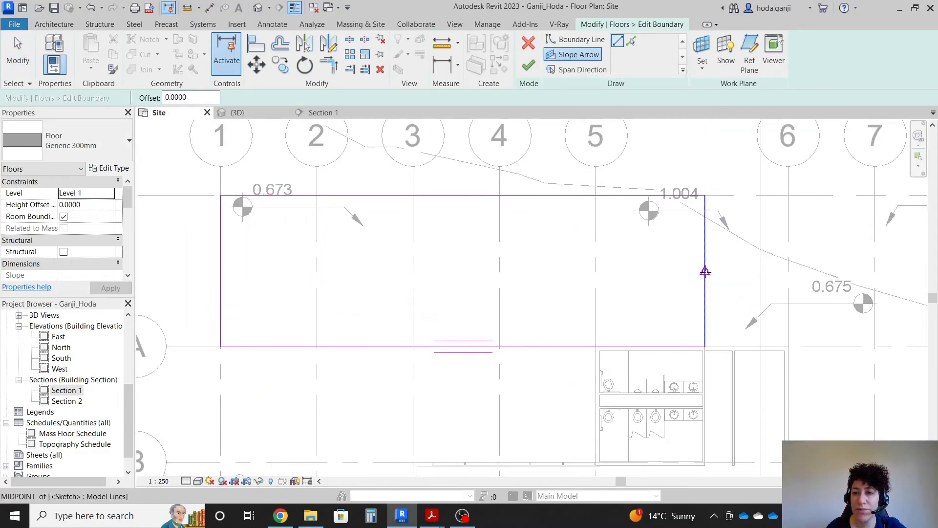
left_click(705, 271)
left_click(221, 272)
key("Escape")
key("Escape")
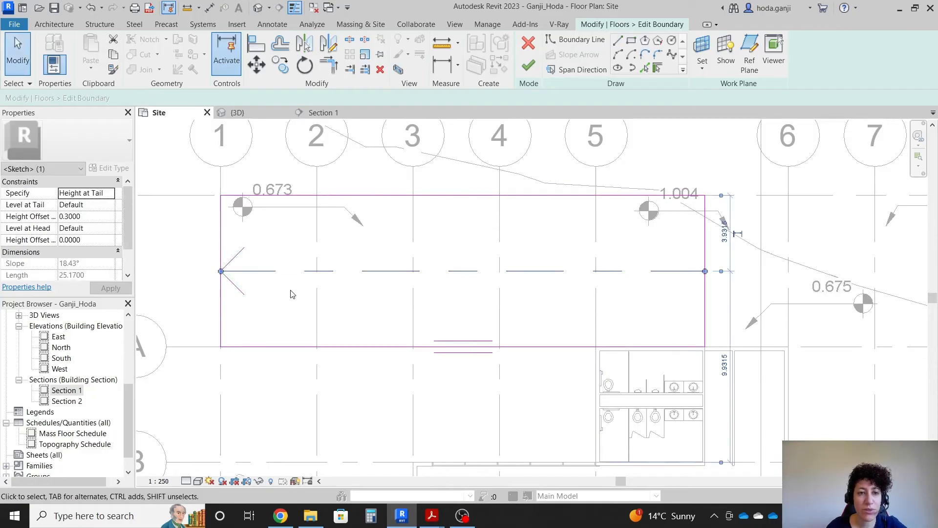
- Set the slope arrow's height offset to 0 at the tail and 0.65 at the head, and finish the floor without attaching walls
left_click(290, 291)
left_click(276, 273)
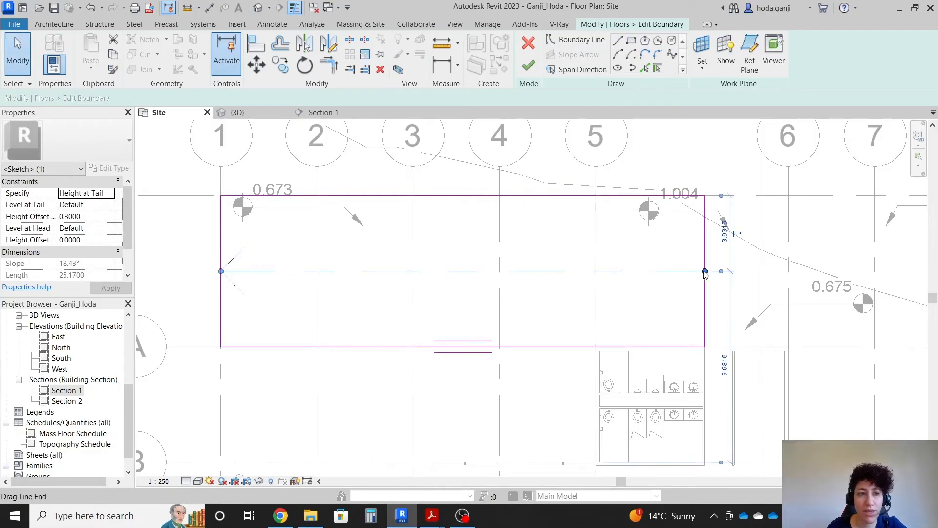
left_click(95, 218)
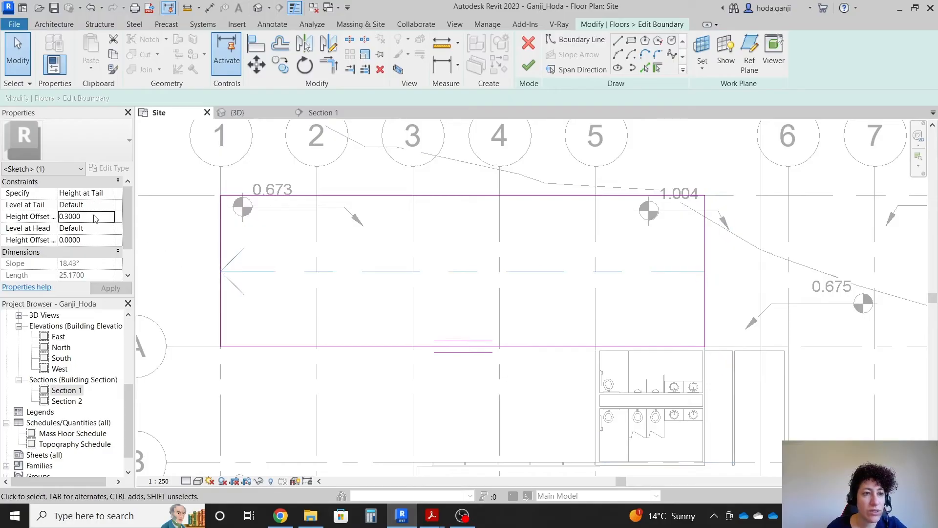
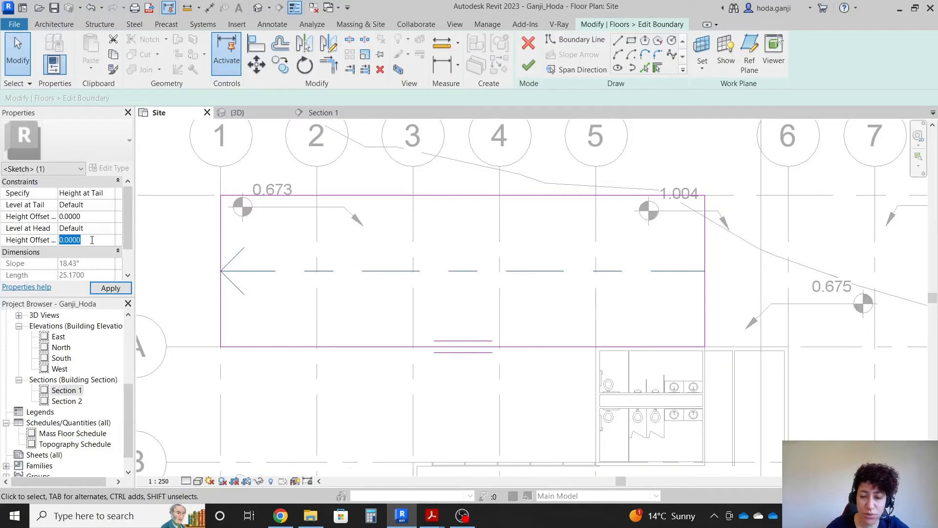
type(".65")
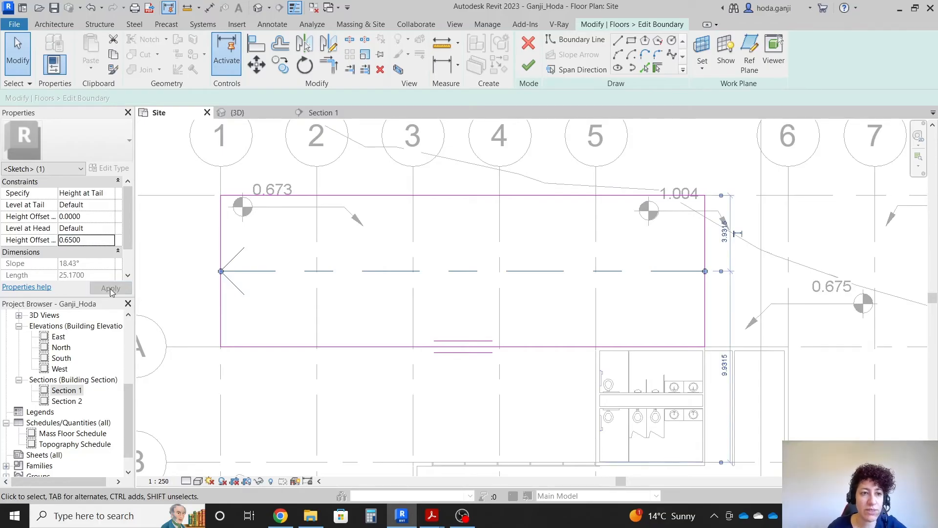
left_click(528, 65)
left_click(561, 265)
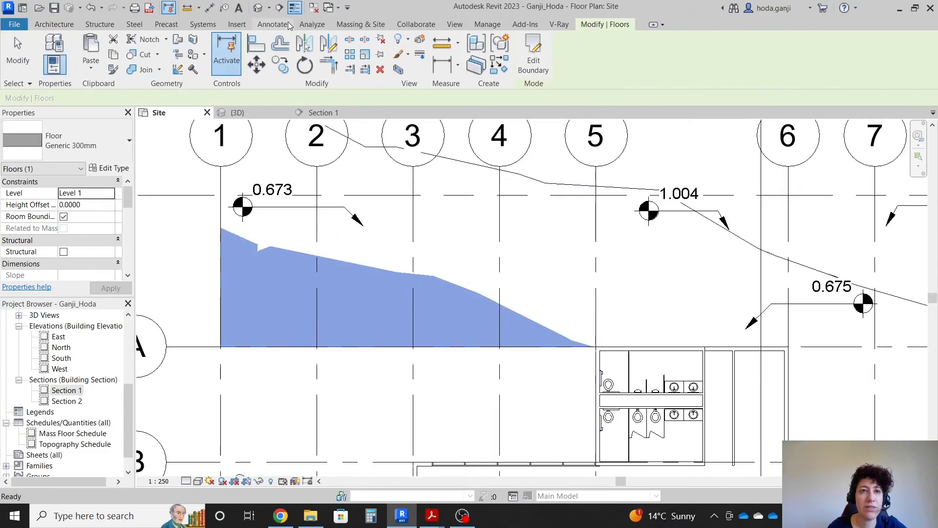
- Sketch a rectangular Pad 1 building pad boundary on Level 1 over the sloped floor, reaching grid 1 and the north property line
left_click(258, 7)
middle_click_drag(560, 308, 699, 276, "shift")
scroll(528, 277, "up", 2)
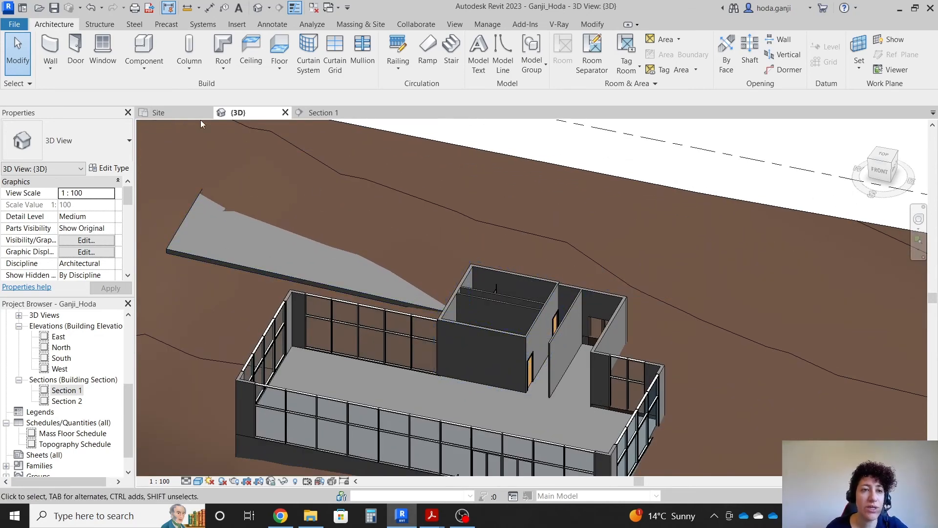
left_click(166, 113)
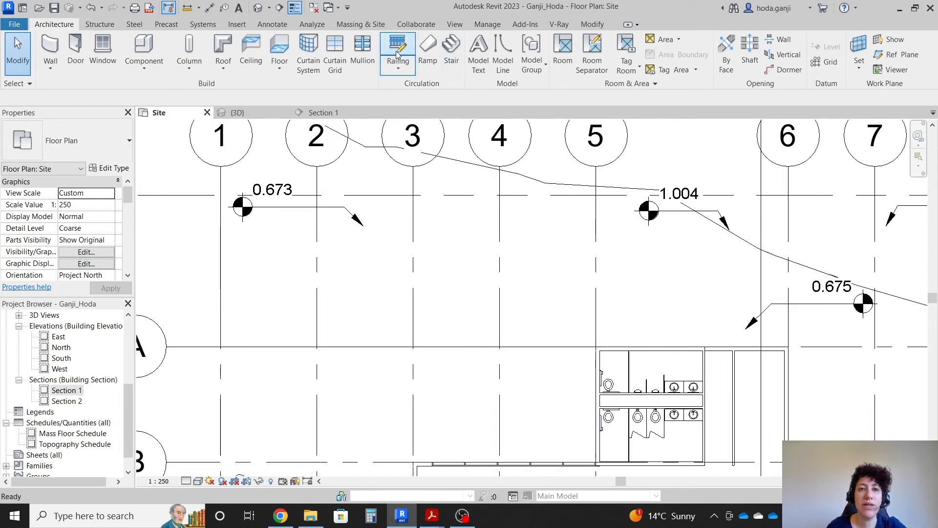
left_click(361, 24)
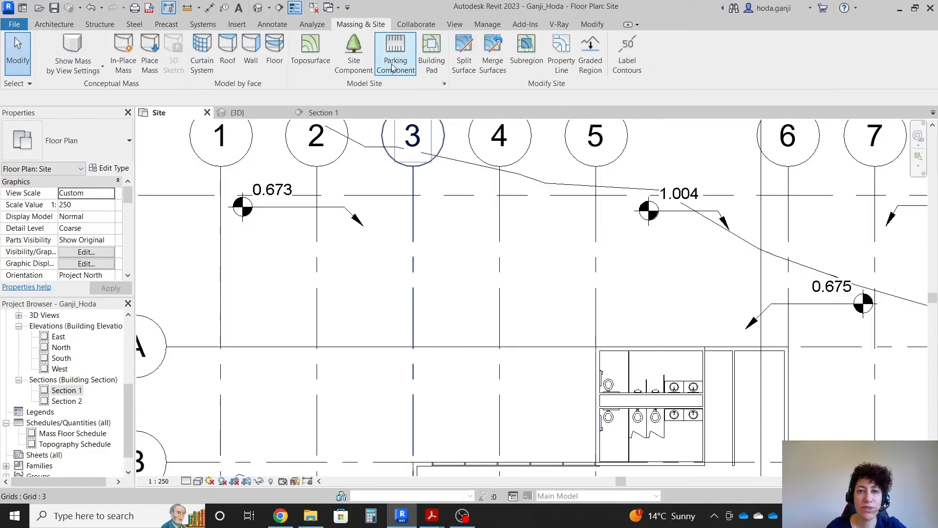
left_click(431, 53)
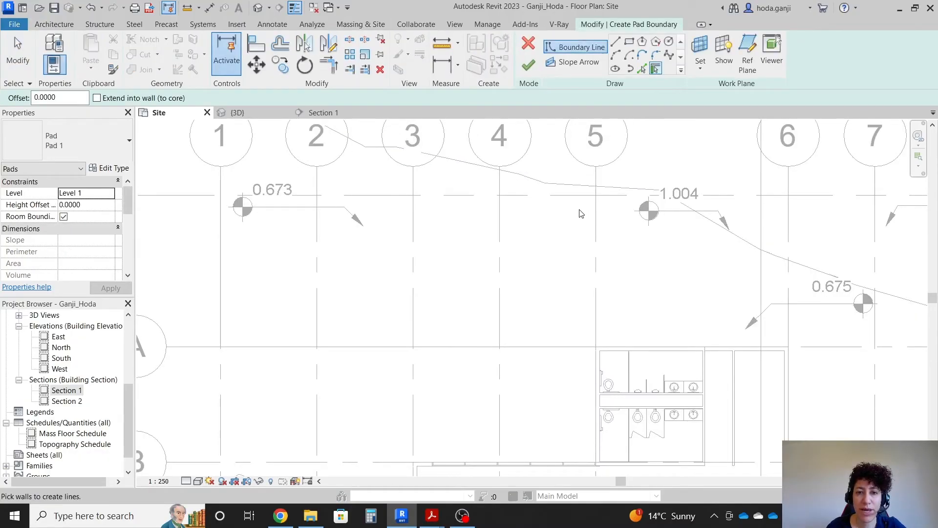
left_click(631, 44)
left_click(705, 347)
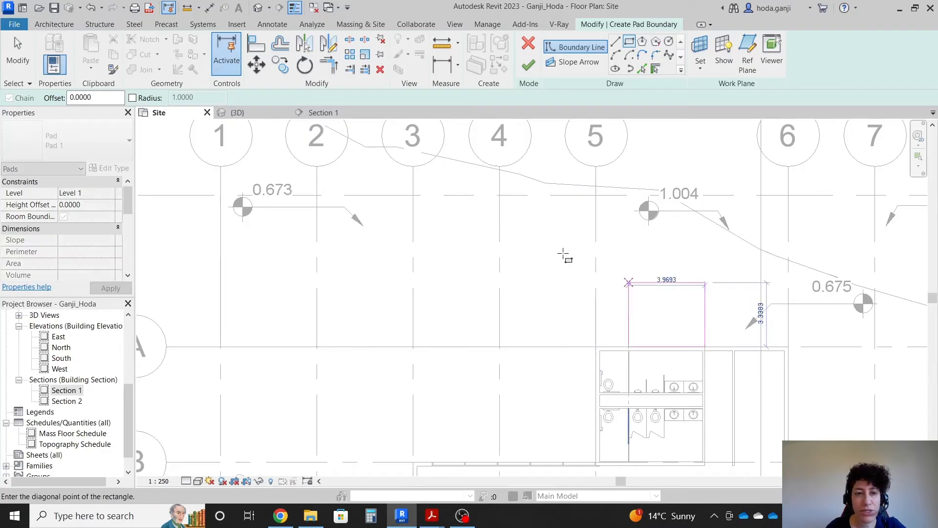
left_click(221, 195)
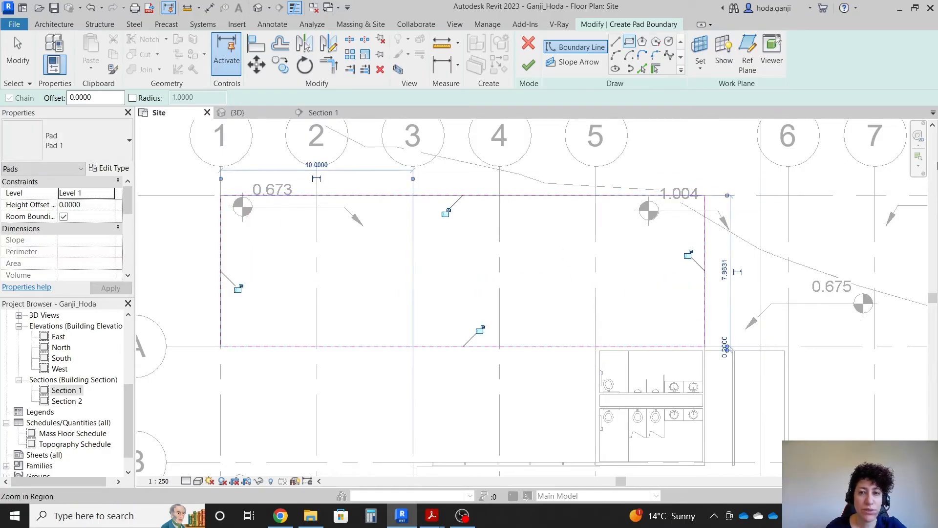
- Add a slope arrow between the midpoints of the pad's east and west edges, and set the pad's height offset to -0.3
left_click(578, 62)
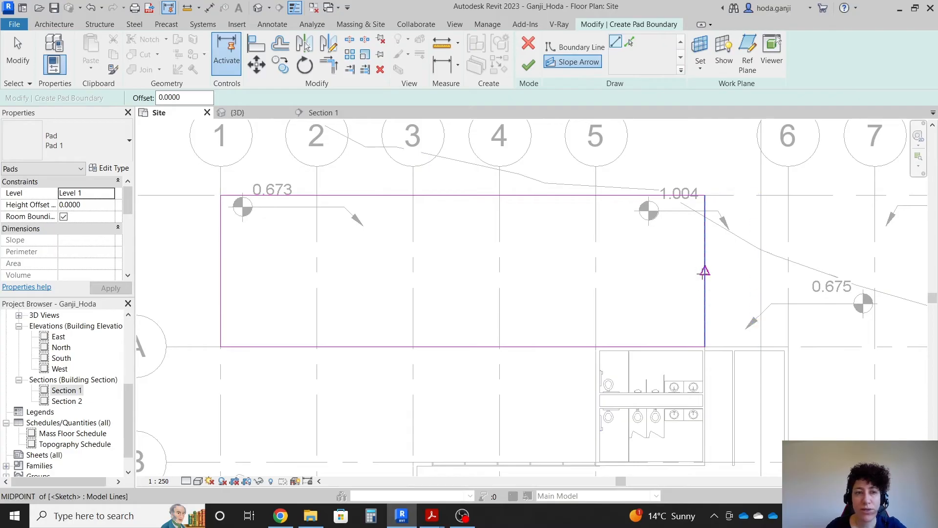
left_click(704, 271)
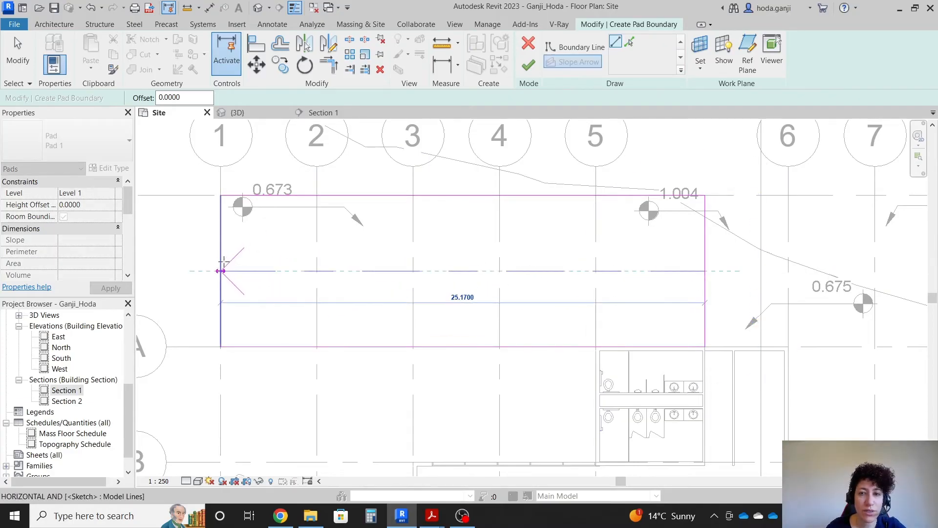
left_click(221, 271)
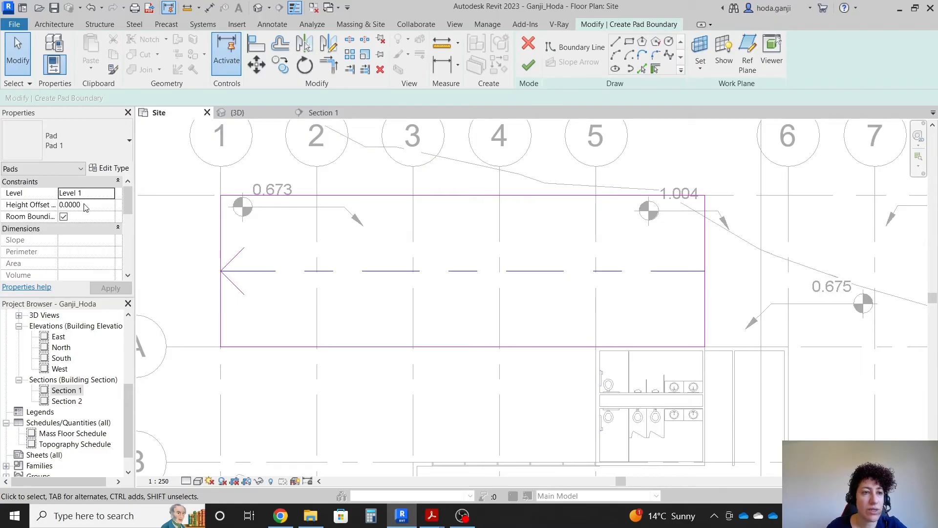
type("-0.3000")
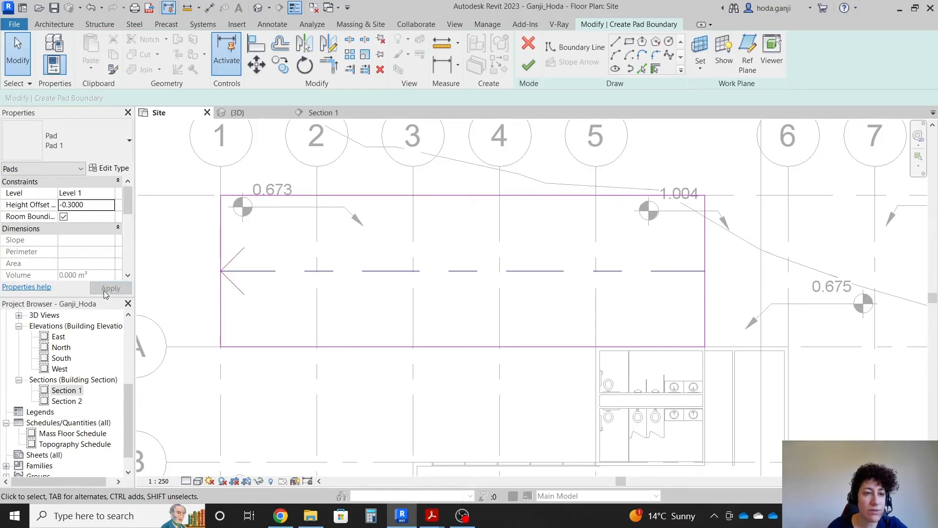
- Set the pad slope arrow's height offset to 0 at the tail and 0.65 at the head
left_click(238, 289)
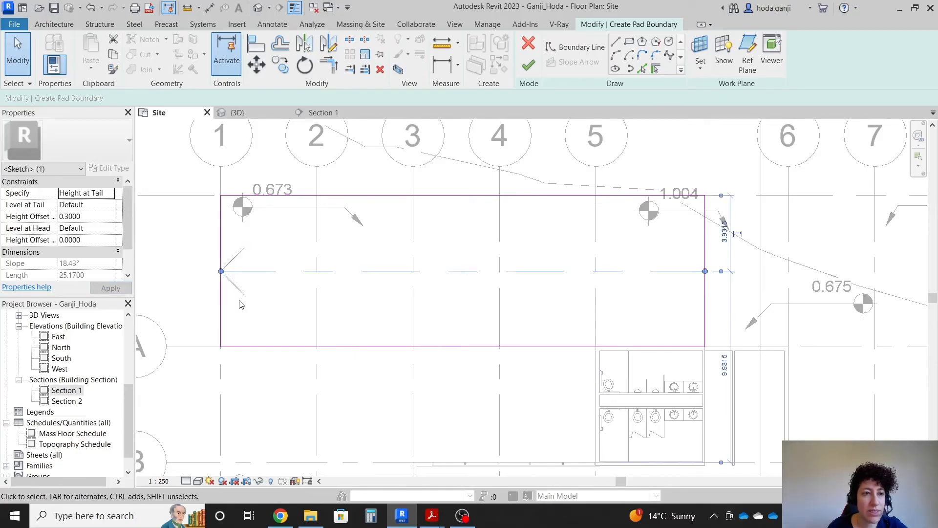
left_click(95, 216)
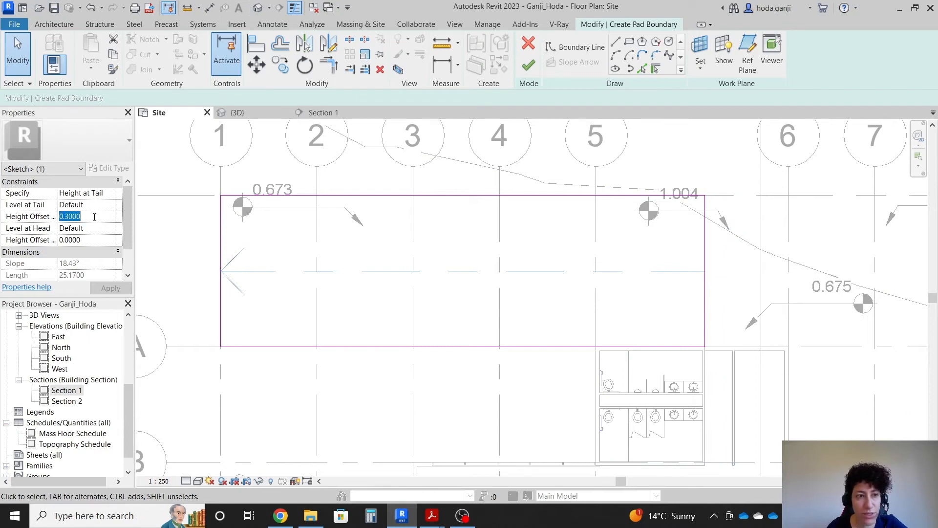
type("0")
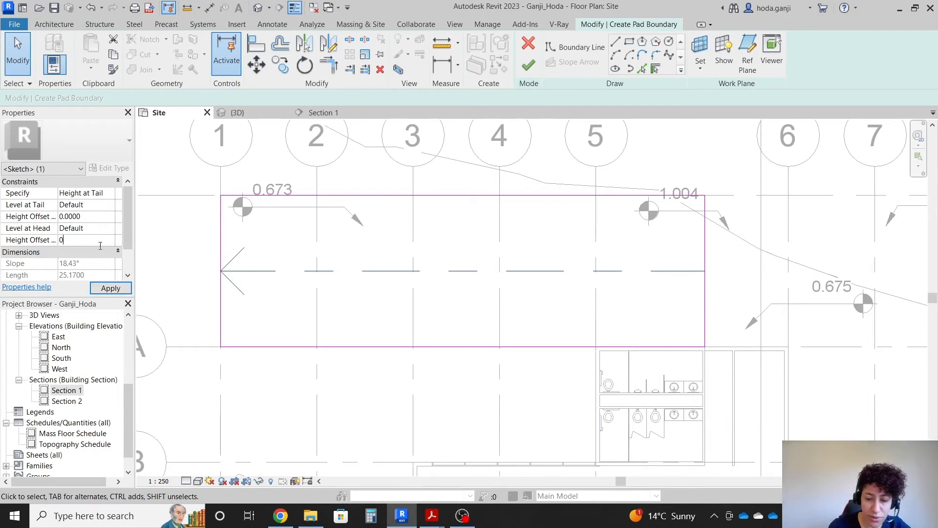
type(".65")
key("Caps_Lock")
left_click(110, 288)
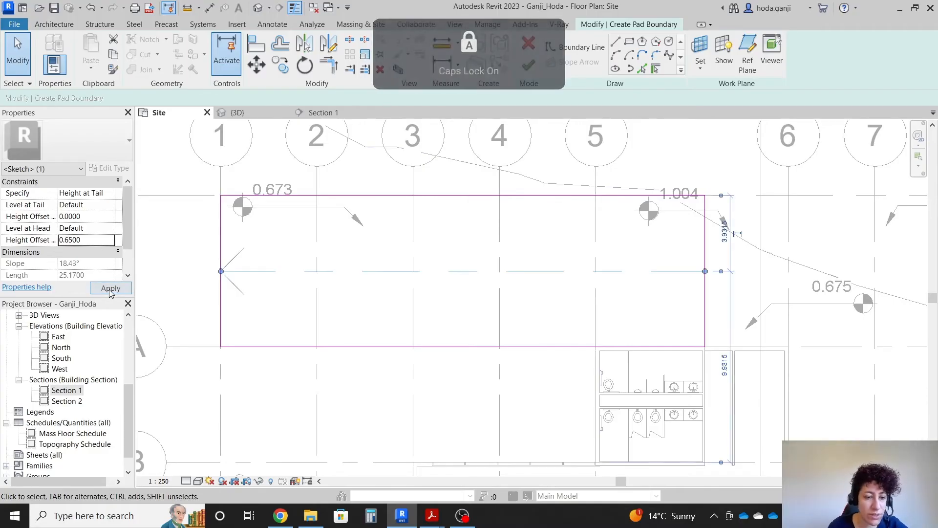
- Finish the sloped building pad and inspect it from several sides in the 3D view
left_click(532, 68)
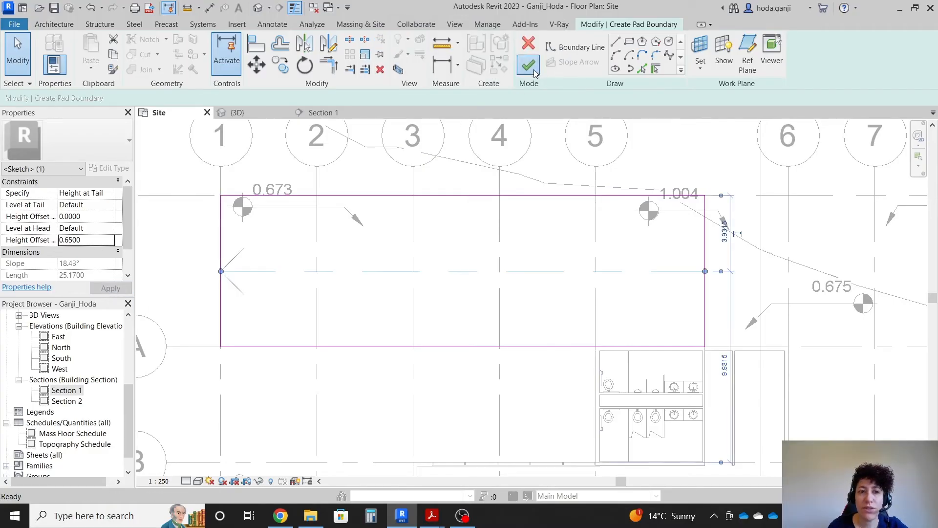
left_click(261, 7)
middle_click_drag(616, 277, 430, 320, "shift")
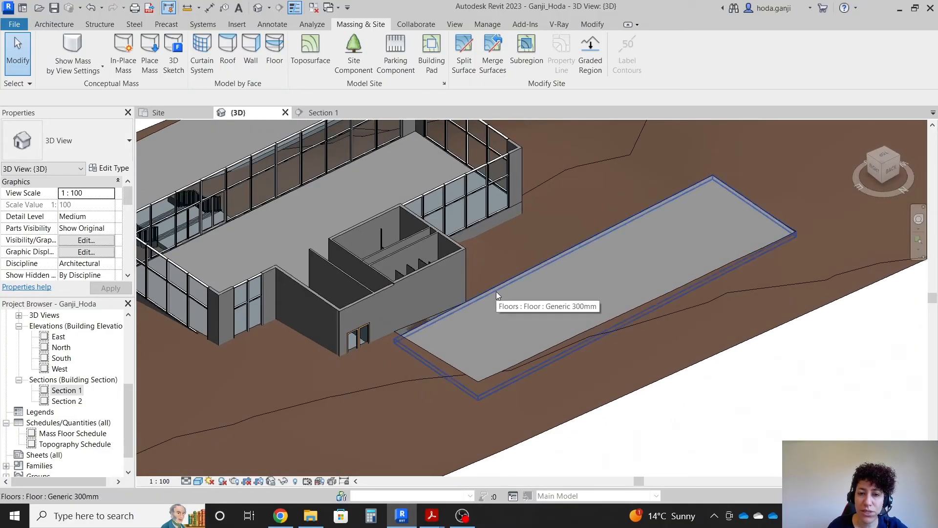
middle_click_drag(546, 368, 313, 135, "shift")
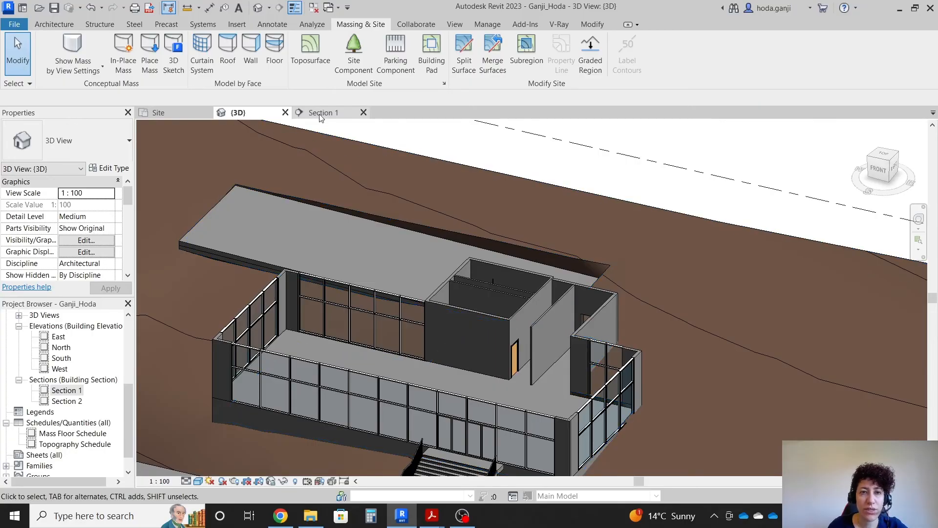
- In the Site plan, sketch an L-shaped Pad 1 boundary on Level 1 over the northeast floor, along the building corner to grids 8 and B
left_click(151, 112)
scroll(377, 274, "down", 2)
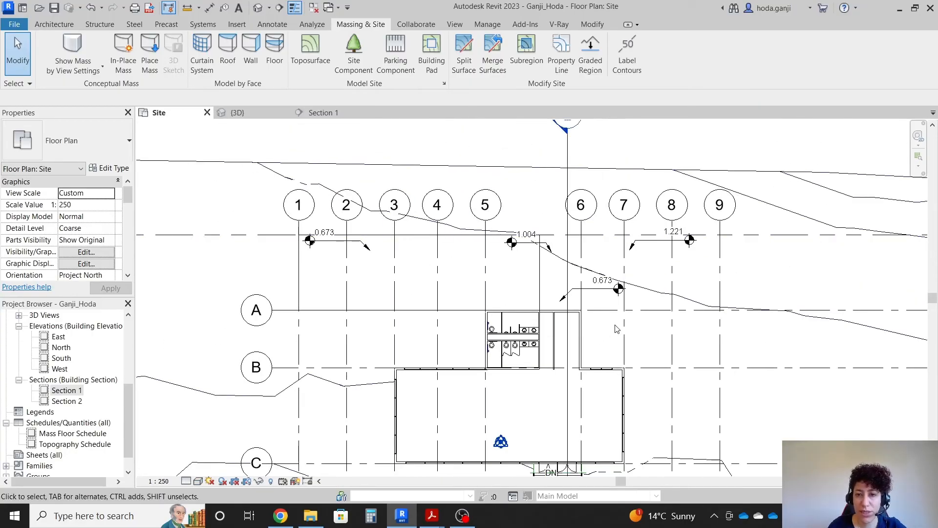
scroll(588, 308, "up", 2)
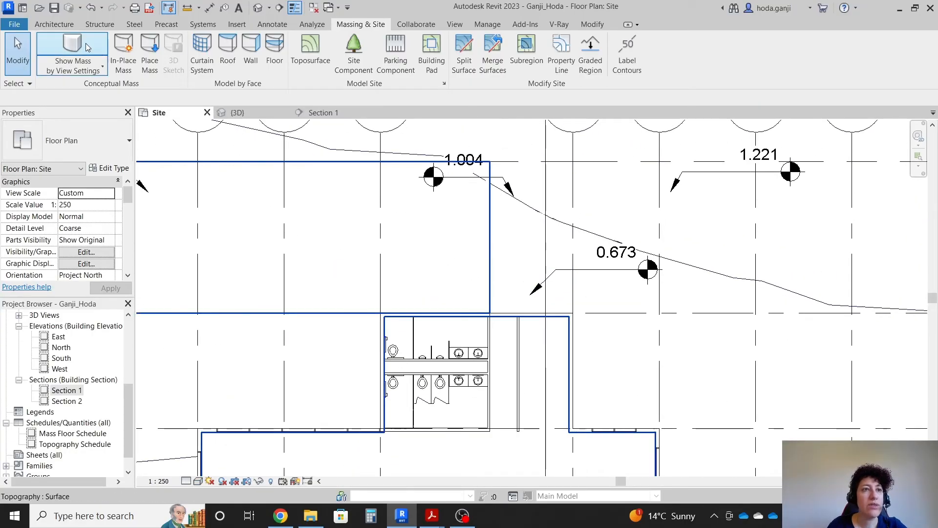
left_click(430, 59)
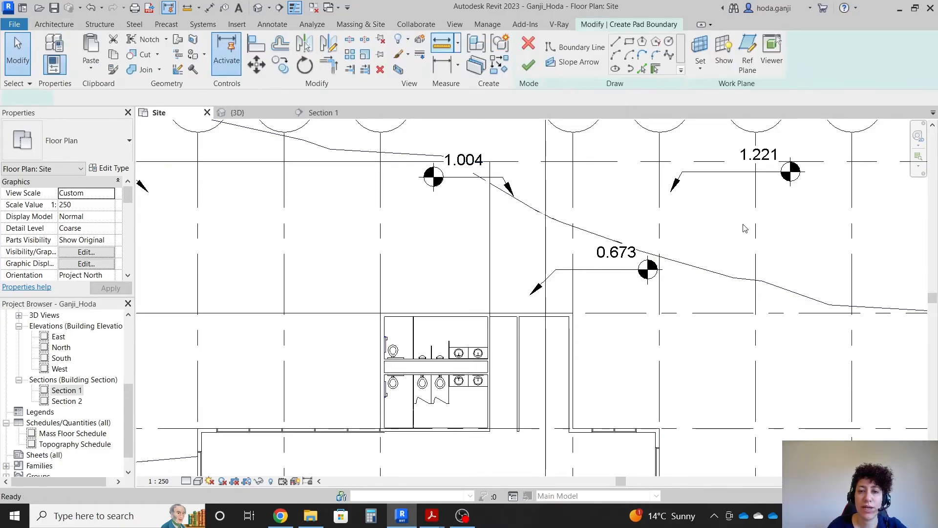
left_click(615, 42)
left_click(571, 312)
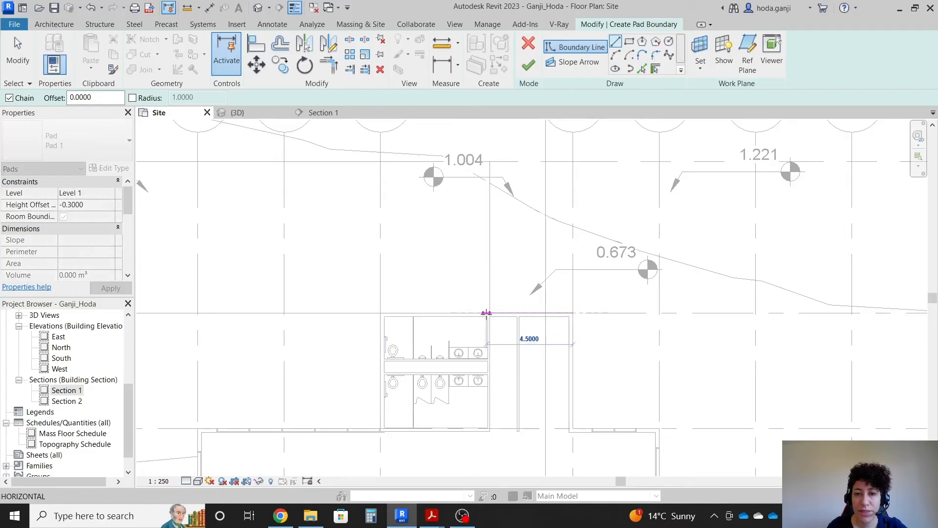
left_click(490, 313)
left_click(489, 161)
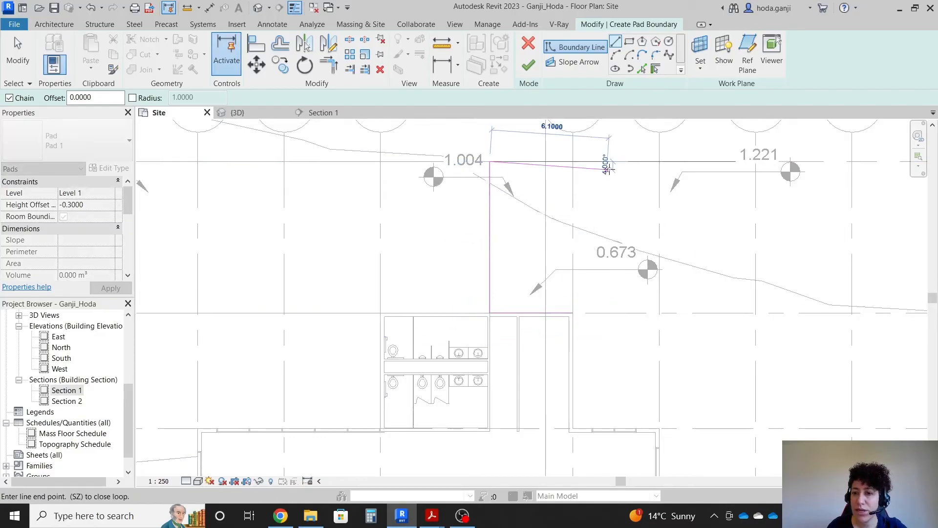
left_click(756, 161)
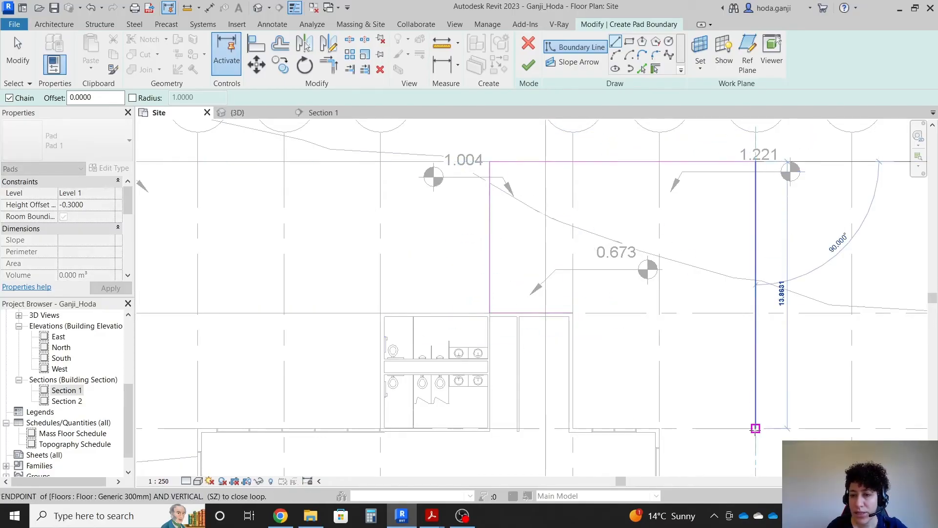
left_click(755, 428)
left_click(572, 428)
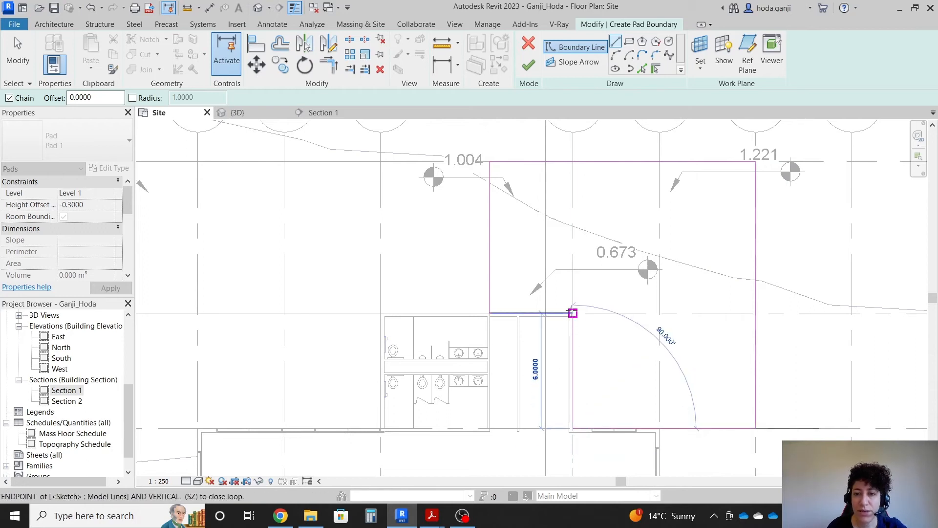
left_click(572, 313)
key("Escape")
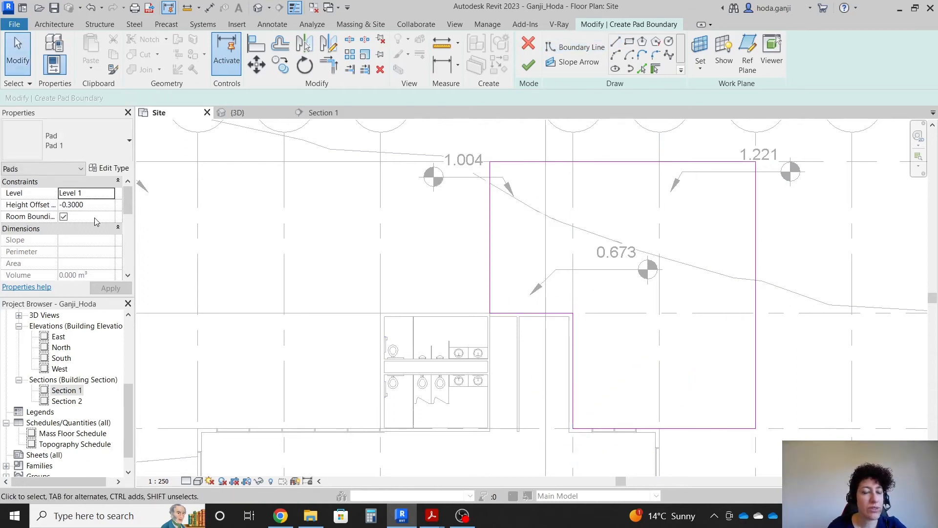
- Finish the northeast pad, deleting the conflicting spot elevation, and inspect the pad in the 3D view
left_click(528, 66)
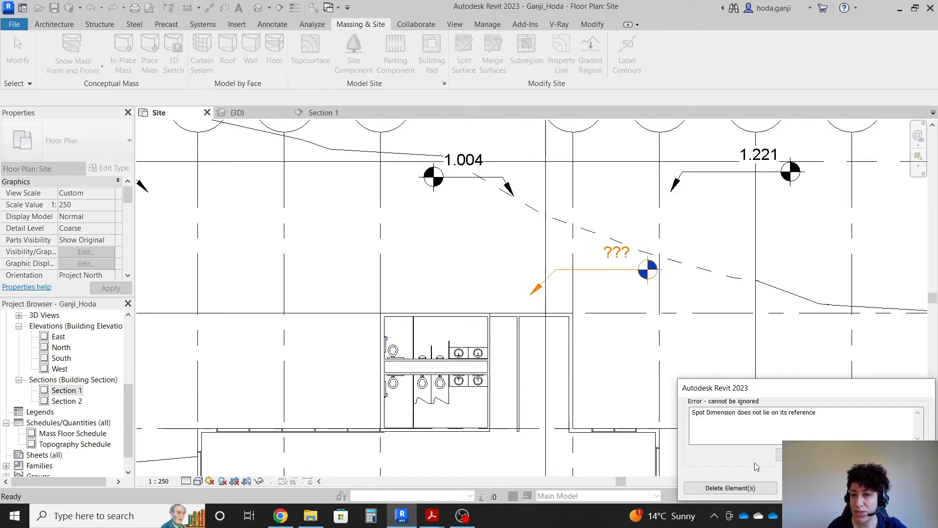
left_click(730, 488)
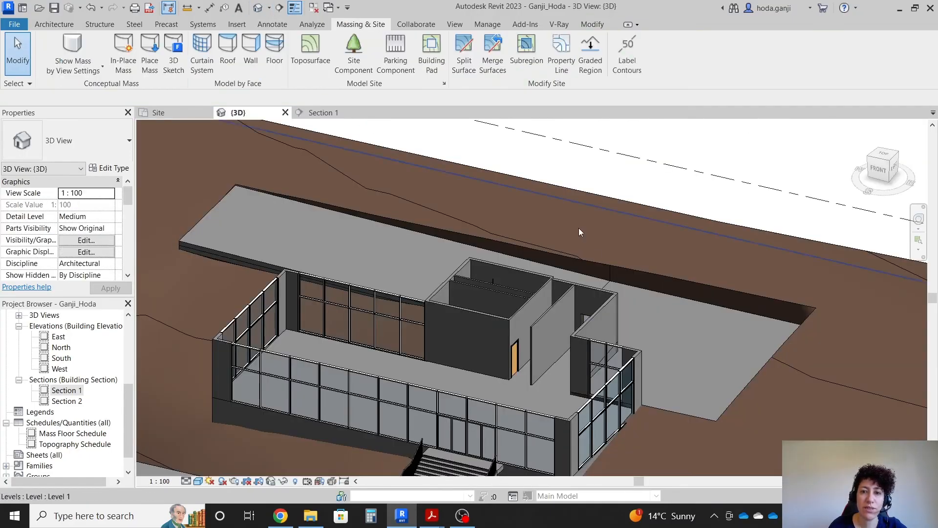
middle_click_drag(721, 283, 649, 437, "shift")
scroll(419, 400, "up", 2)
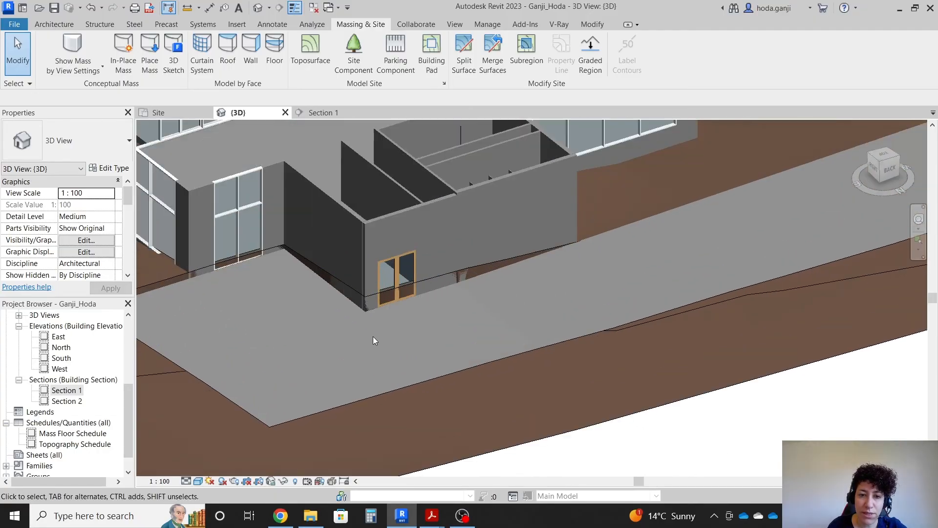
- Set the phase filter of Section 1 to Show Complete
left_click(323, 113)
scroll(747, 296, "up", 1)
scroll(474, 305, "down", 2)
scroll(741, 310, "up", 1)
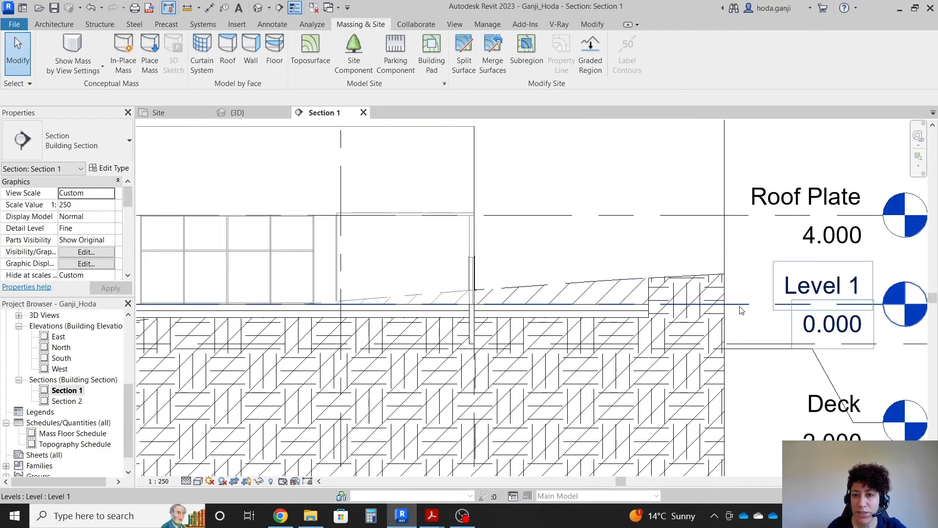
scroll(79, 217, "down", 8)
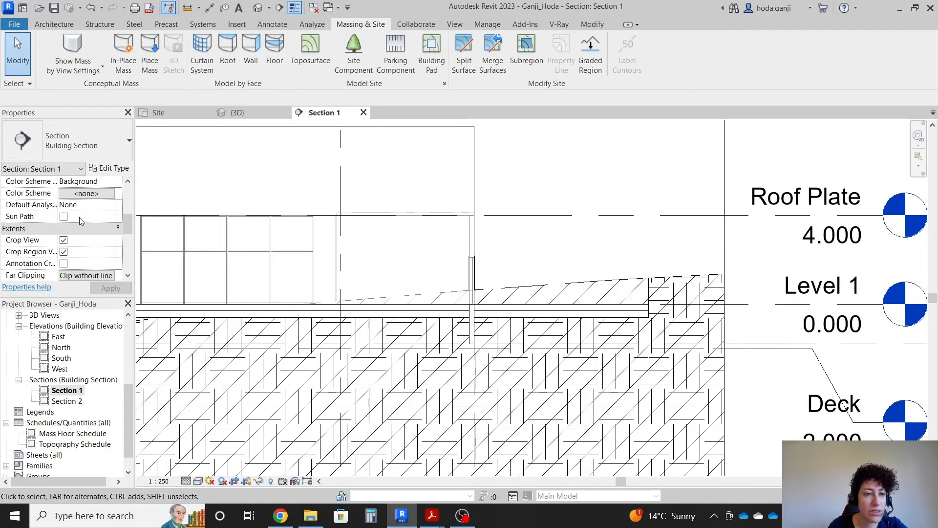
left_click(113, 244)
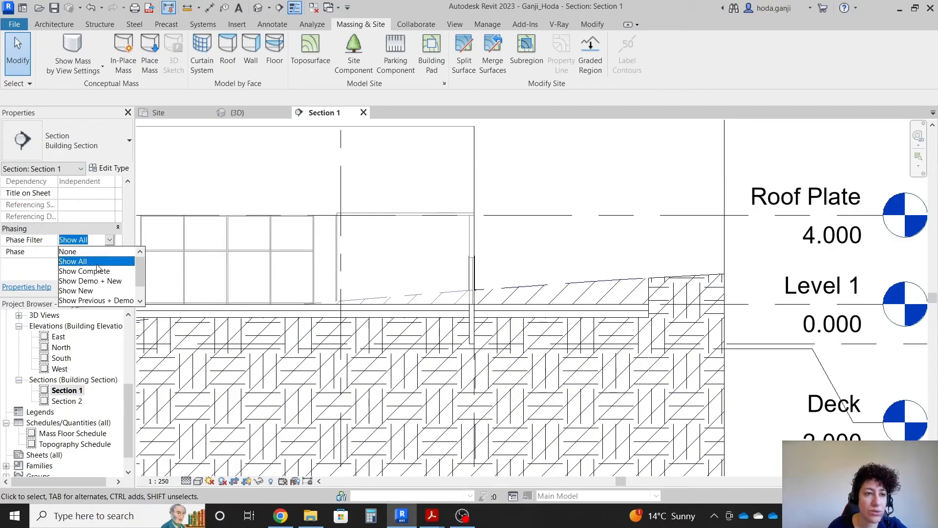
left_click(83, 266)
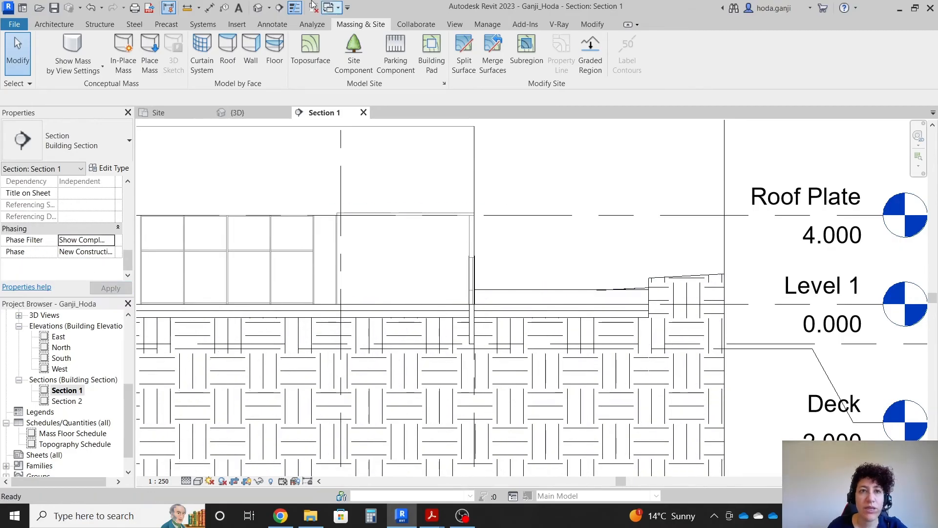
- Set the phase filter of the 3D view to Show Complete
left_click(257, 8)
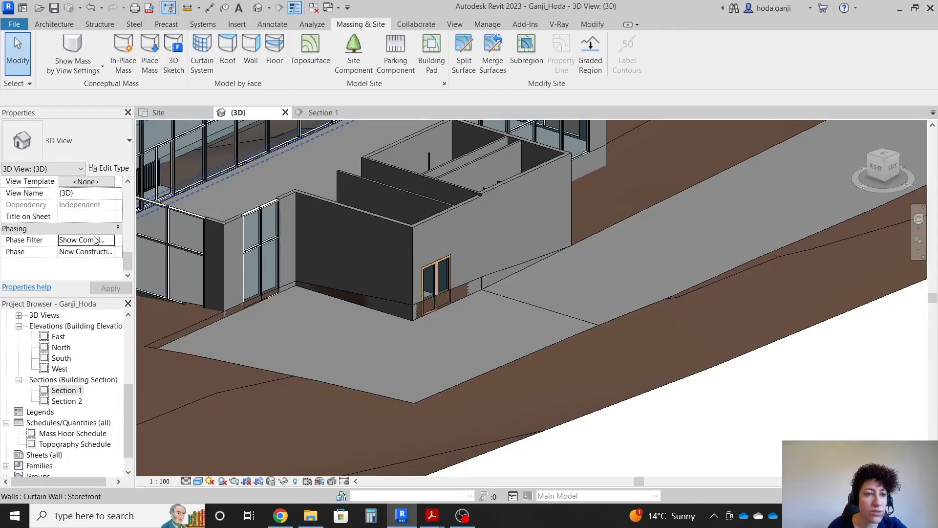
left_click(112, 242)
left_click(104, 272)
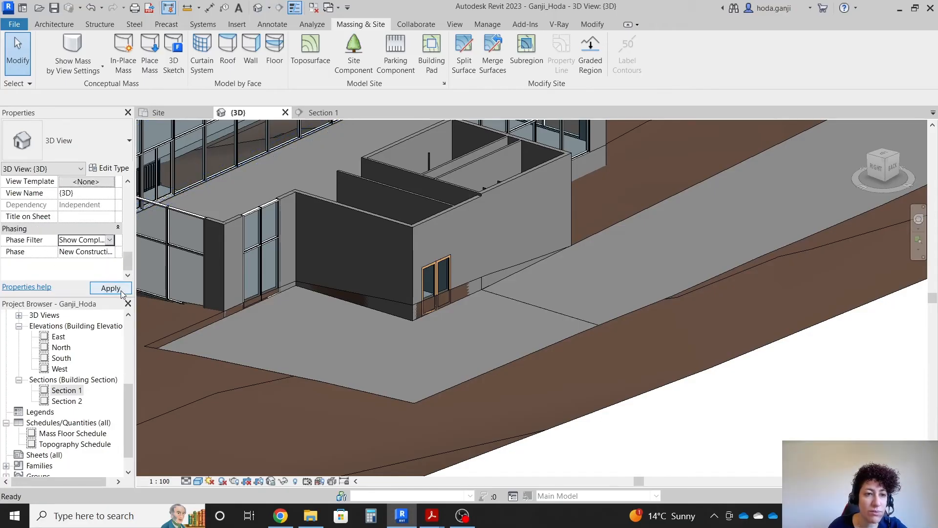
- Examine how the terrain meets the walls and new pads around the building's northeast corner and double glass door
middle_click_drag(554, 383, 407, 304, "shift")
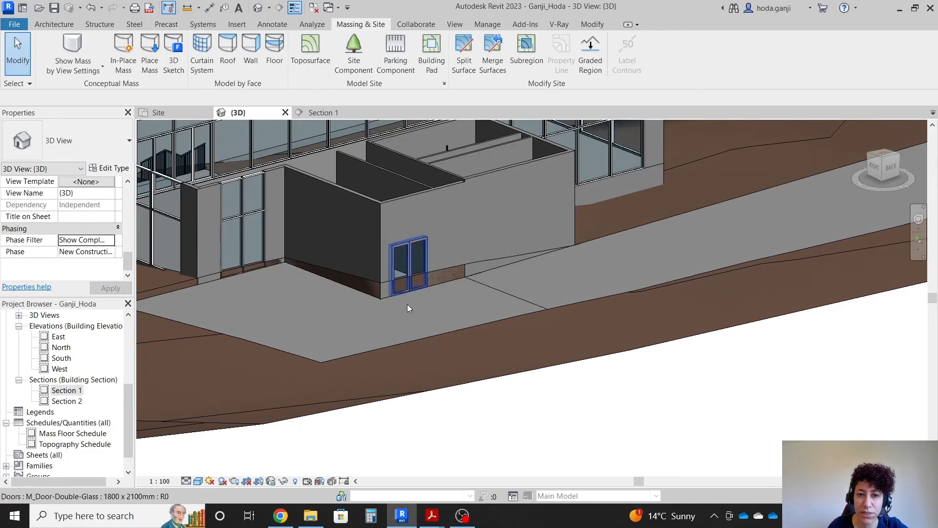
scroll(407, 313, "up", 2)
middle_click_drag(358, 321, 430, 341, "shift")
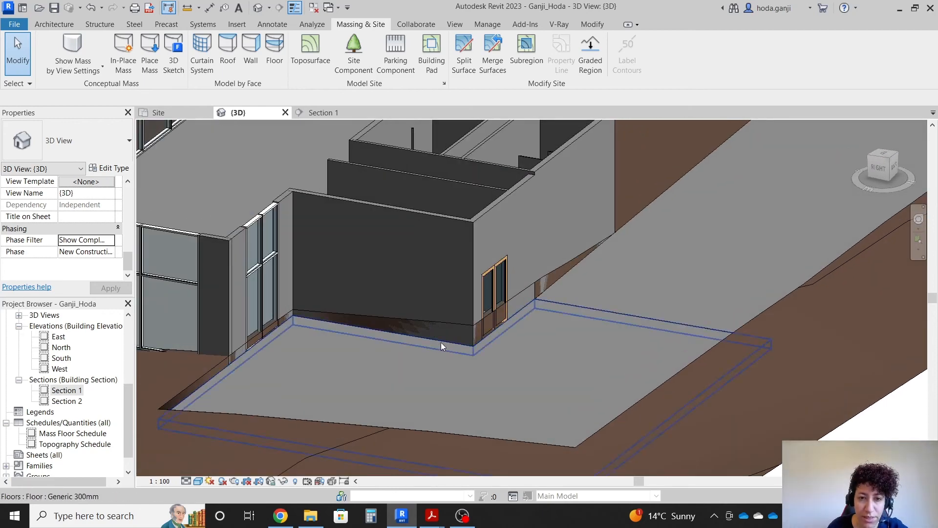
scroll(440, 337, "down", 2)
scroll(259, 344, "down", 2)
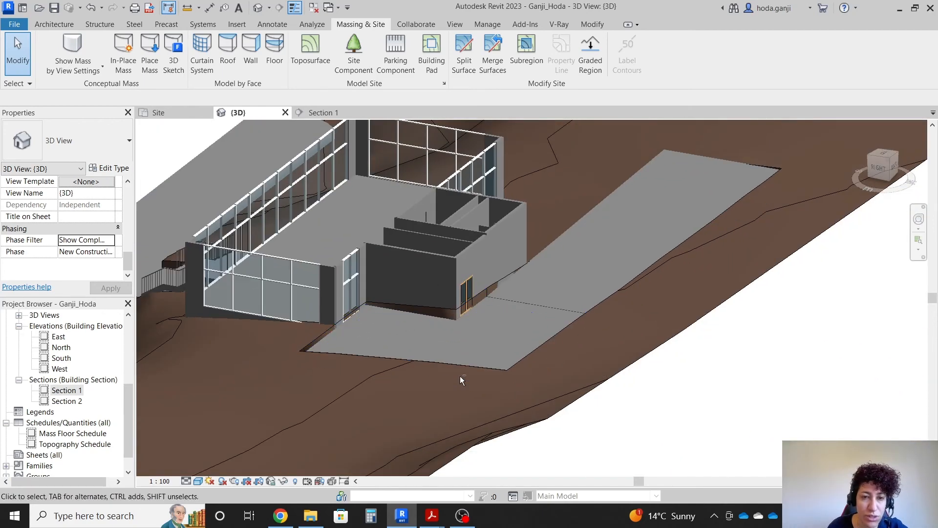
middle_click_drag(298, 317, 591, 358, "shift")
scroll(641, 297, "up", 2)
middle_click_drag(641, 297, 463, 319, "shift")
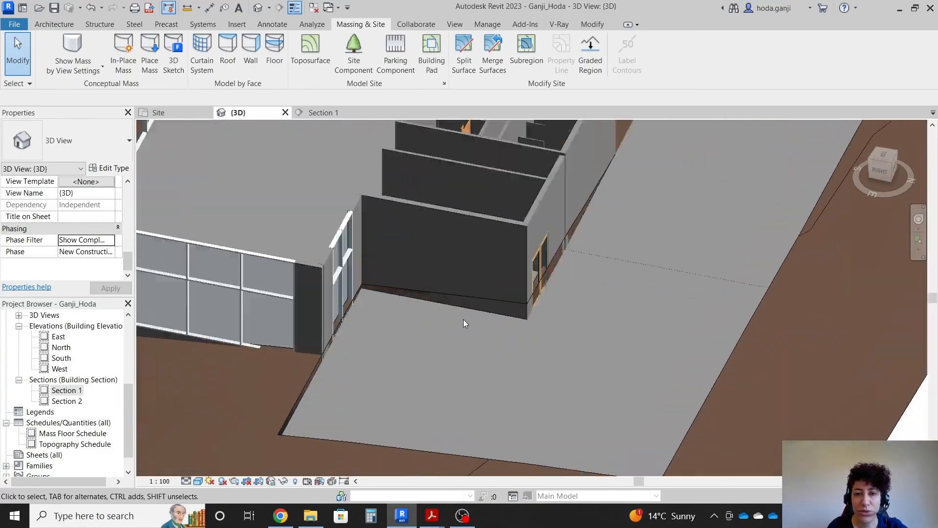
scroll(456, 296, "up", 2)
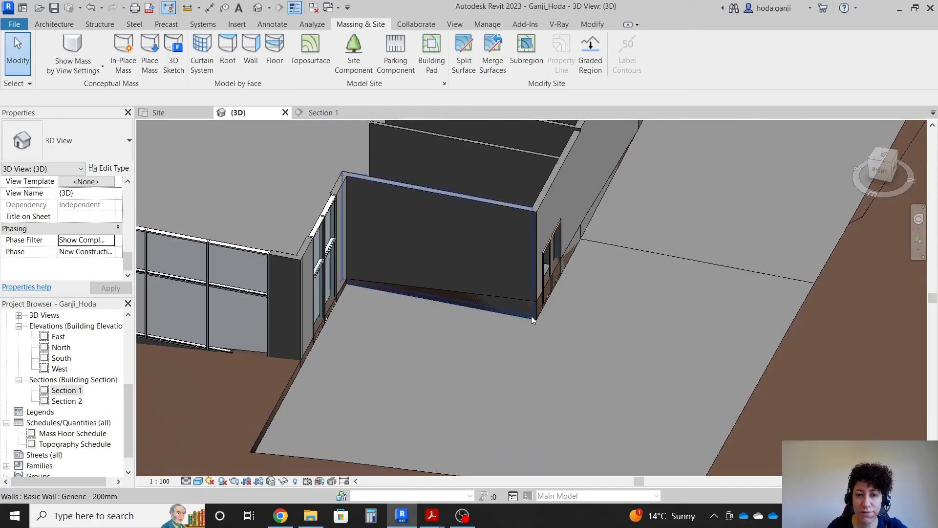
scroll(465, 302, "down", 5)
- Select the whole model, filter the selection to Pads and Topography, and temporarily isolate those categories in the 3D view
middle_click_drag(465, 301, 697, 414, "shift")
left_click_drag(697, 413, 275, 226)
scroll(437, 254, "up", 2)
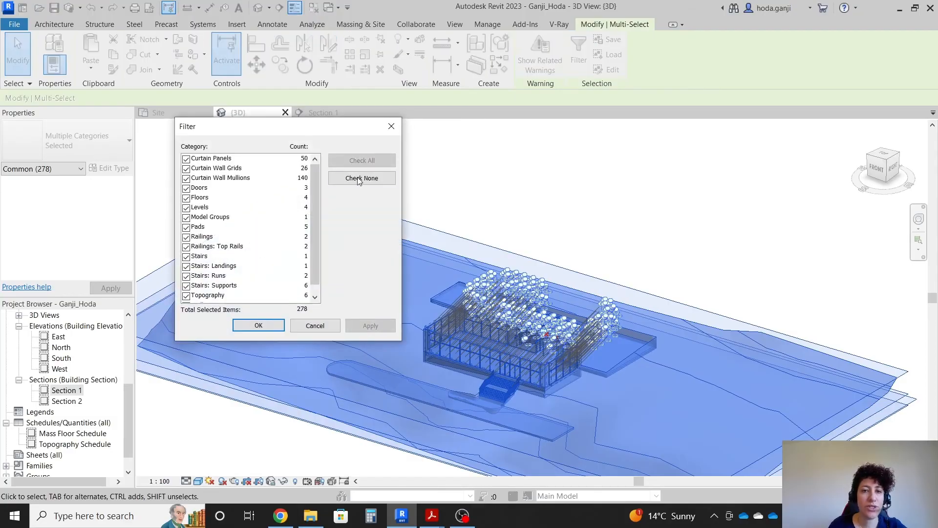
left_click(361, 178)
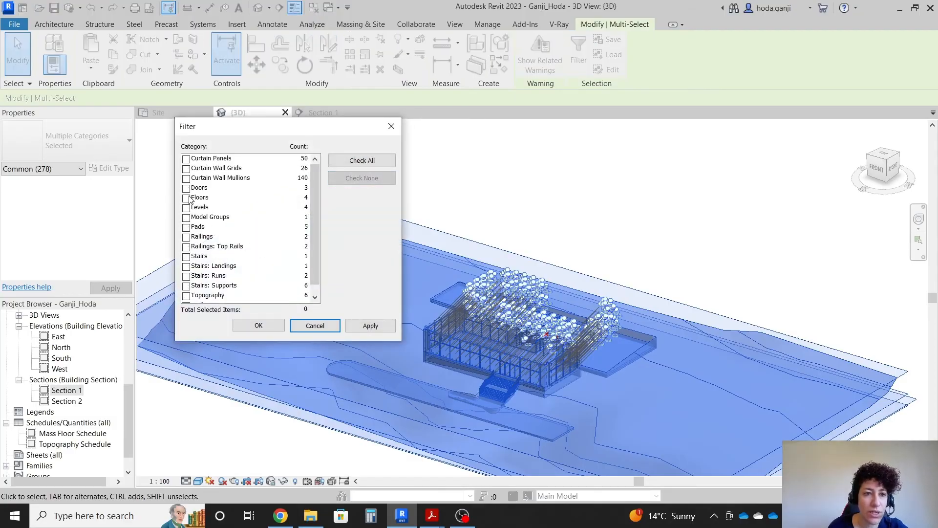
left_click(186, 227)
left_click(186, 295)
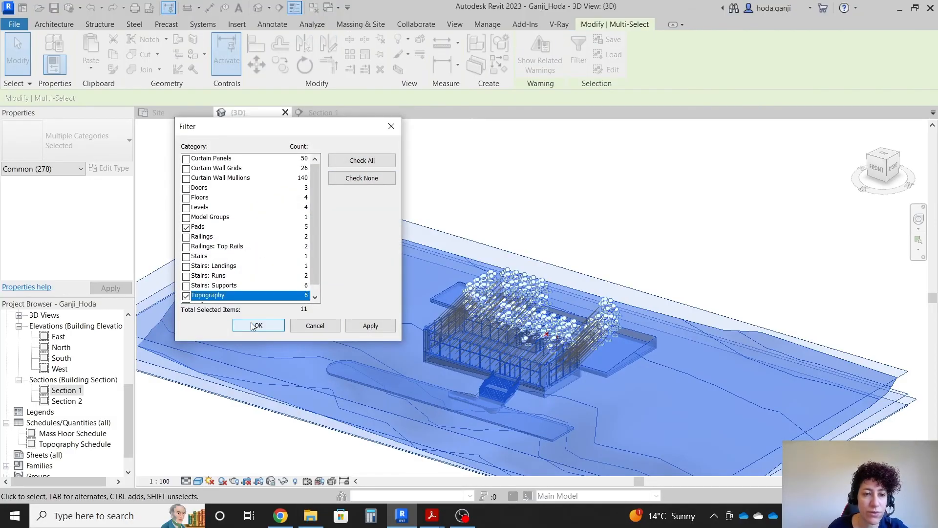
left_click(257, 325)
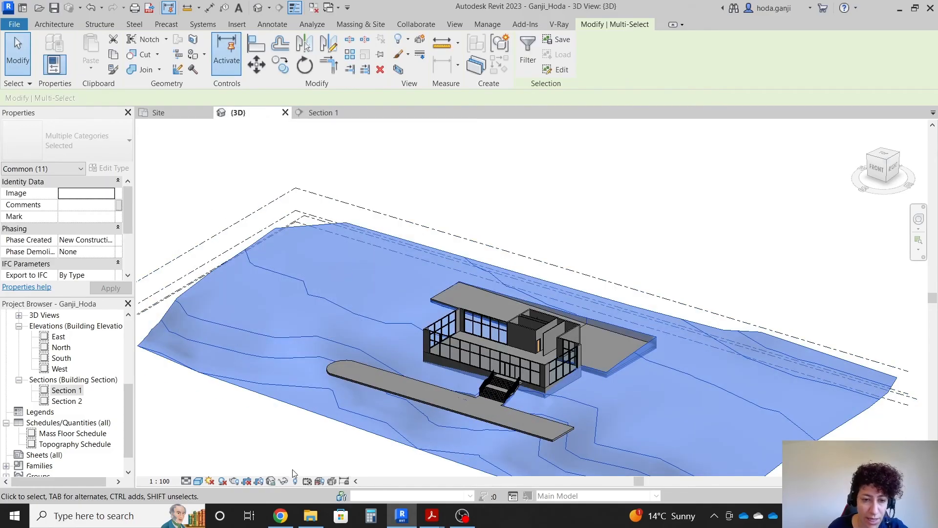
left_click(284, 482)
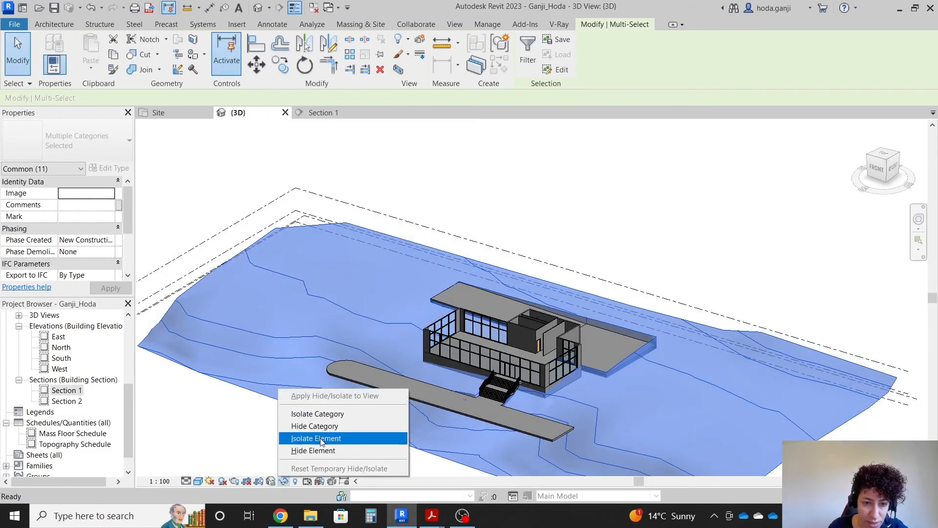
left_click(318, 414)
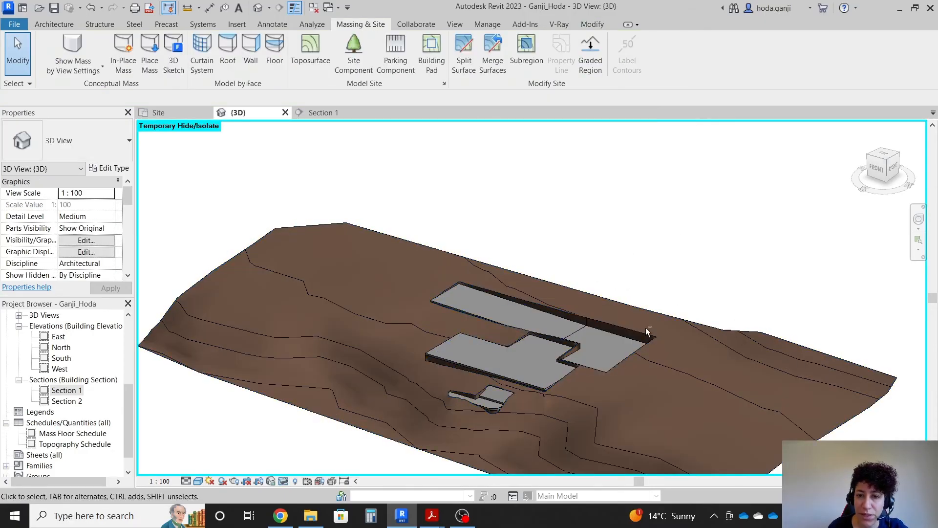
- Open the main building pad's boundary sketch for editing and switch to the Level 1 floor plan
scroll(477, 336, "up", 4)
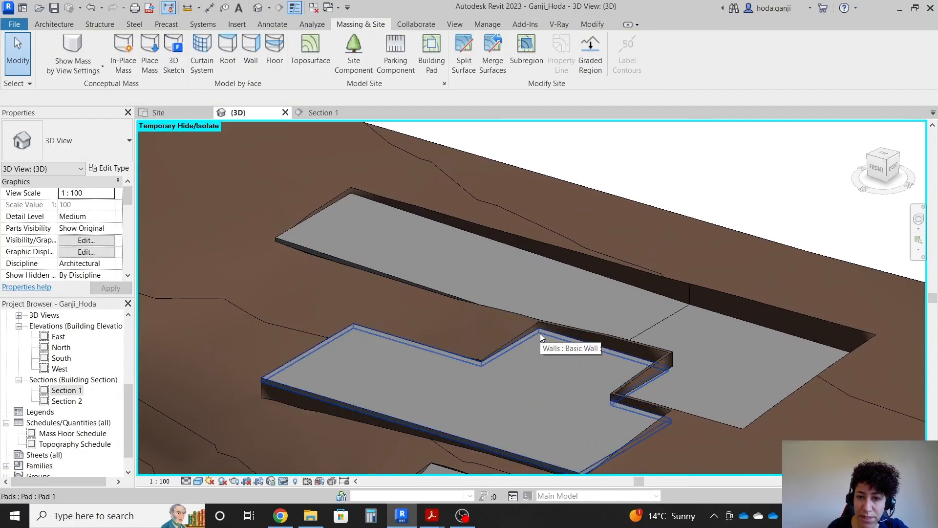
left_click(540, 333)
middle_click_drag(565, 231, 476, 124, "shift")
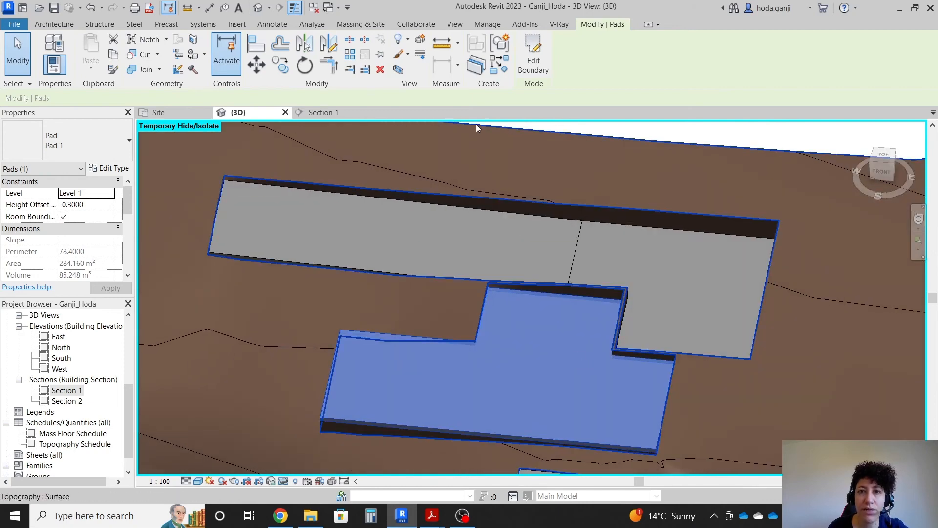
scroll(618, 326, "up", 4)
scroll(394, 270, "up", 3)
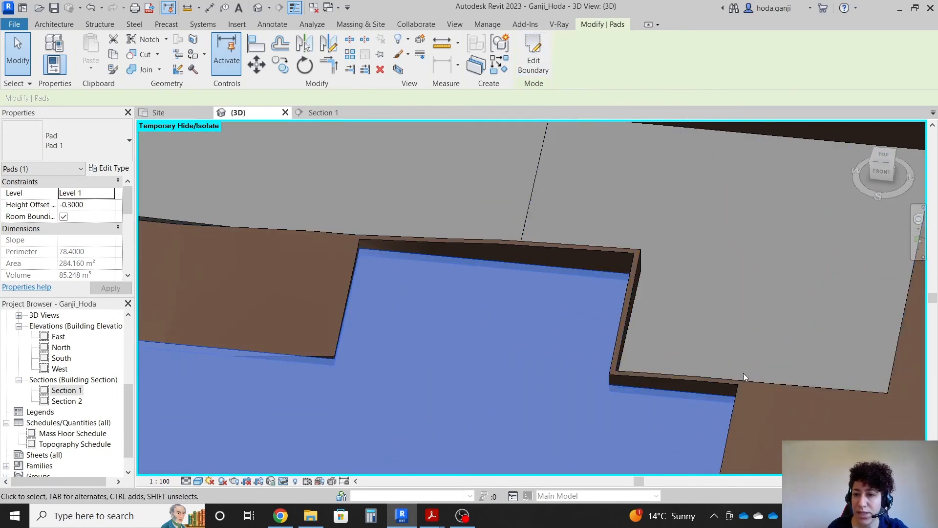
left_click(533, 54)
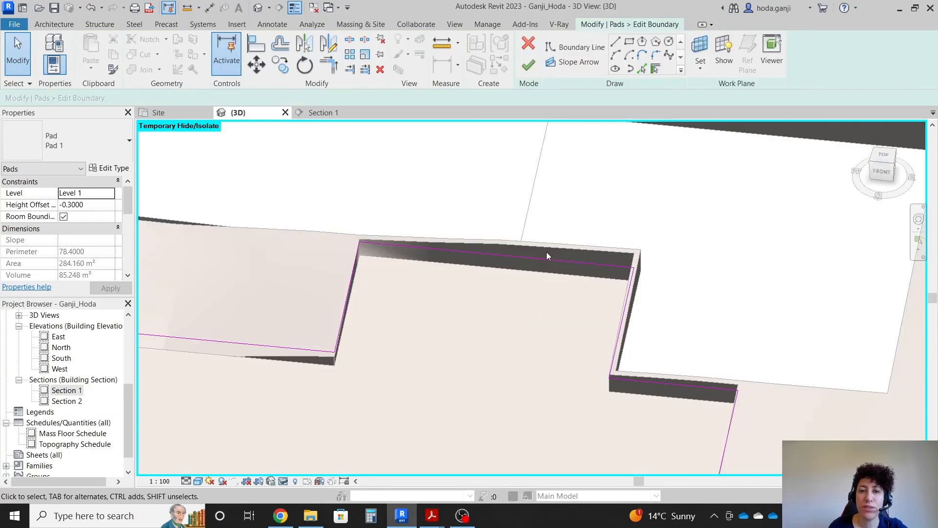
scroll(71, 346, "up", 5)
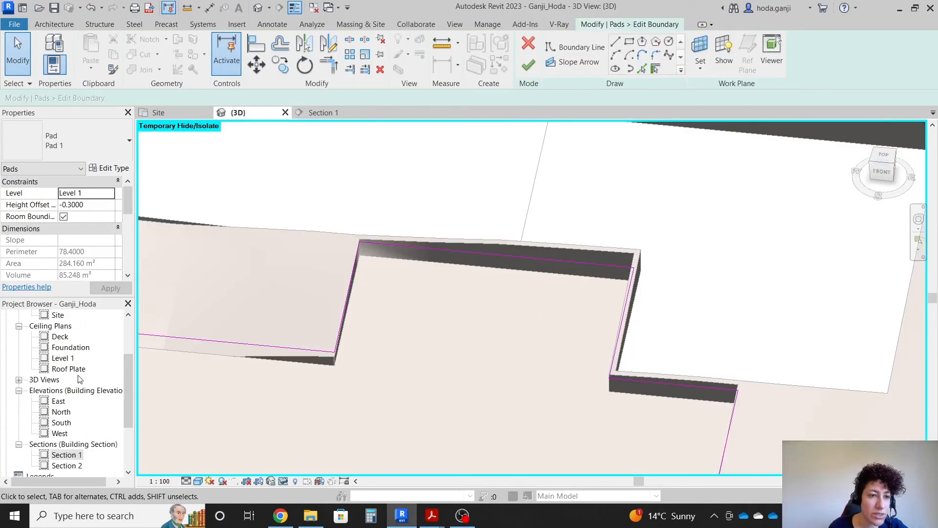
left_click(63, 370)
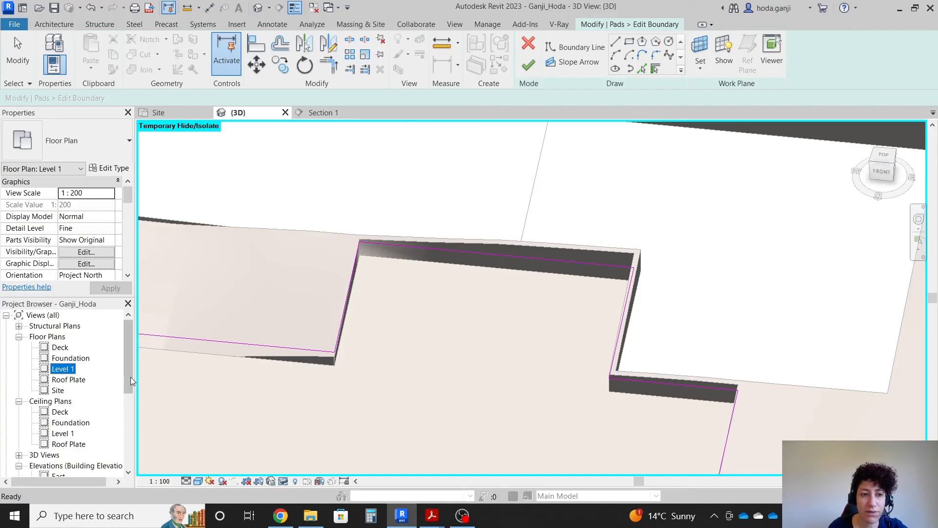
double_click(56, 370)
- Move the pad's northernmost edge, the washroom block's east edge and the adjoining northeast edge outward onto the grid lines
scroll(440, 254, "up", 6)
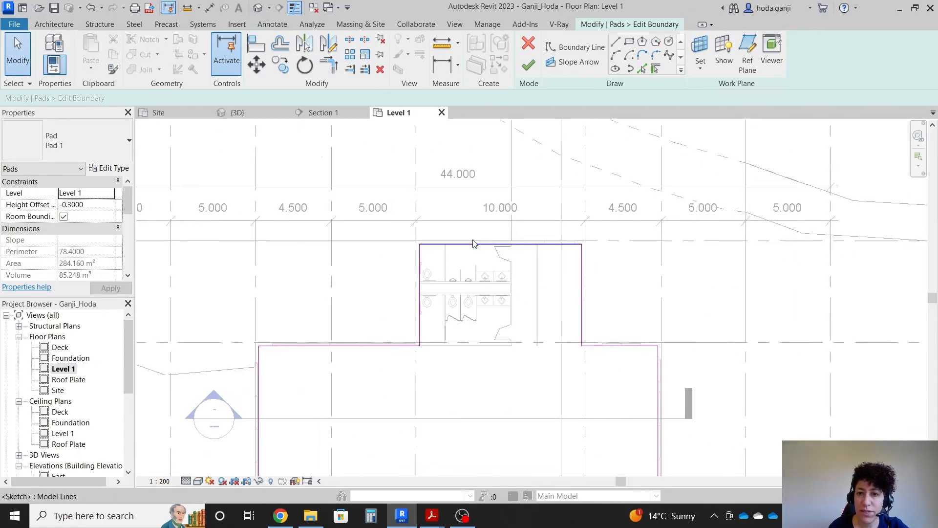
left_click(442, 243)
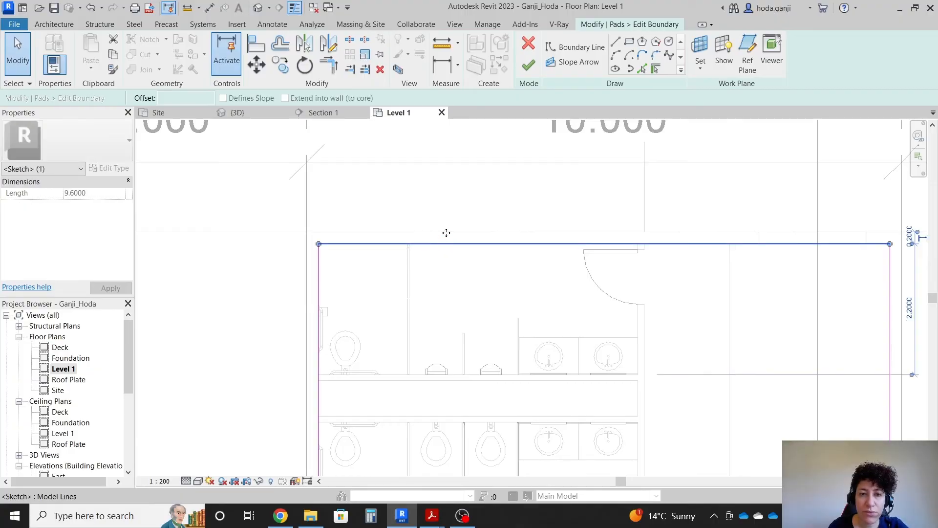
mouse_move(446, 232)
left_mouse_down()
mouse_move(443, 223)
mouse_move(445, 231)
left_mouse_up()
scroll(445, 232, "down", 5)
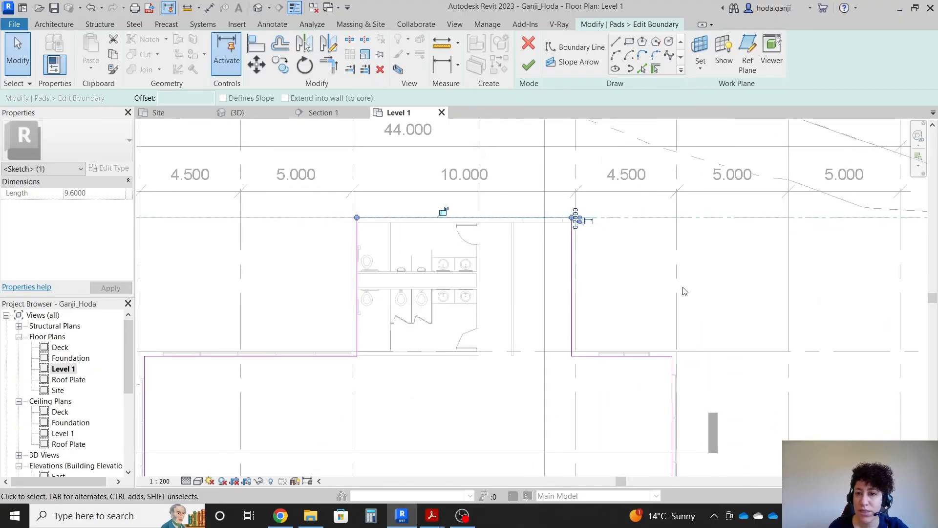
scroll(635, 291, "up", 3)
left_click_drag(551, 270, 547, 270)
scroll(686, 408, "up", 2)
left_click_drag(654, 400, 672, 387)
scroll(675, 393, "down", 2)
scroll(675, 393, "up", 2)
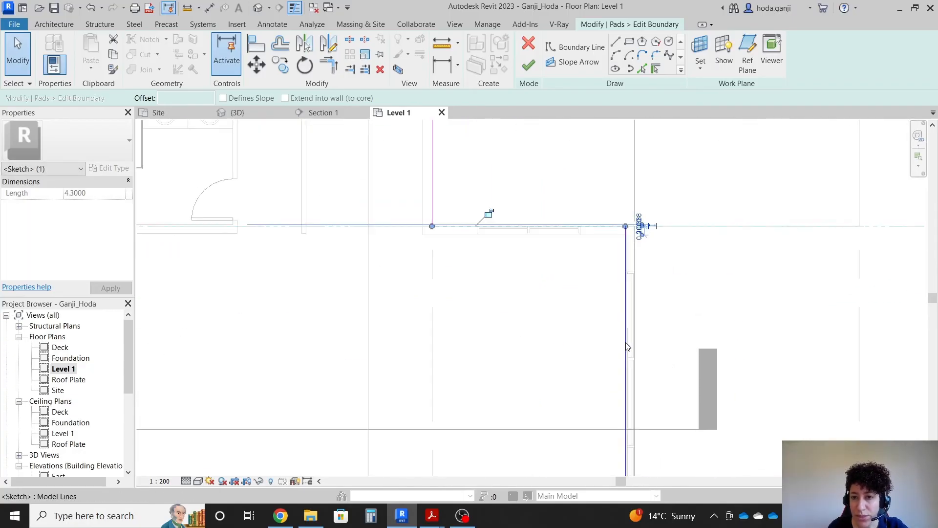
- Move the pad's east edge, the washroom block's west edge and the northwest edge outward onto the grid lines
left_click(625, 342)
left_click_drag(637, 343, 635, 345)
scroll(705, 329, "down", 3)
scroll(440, 211, "up", 3)
left_click(533, 253)
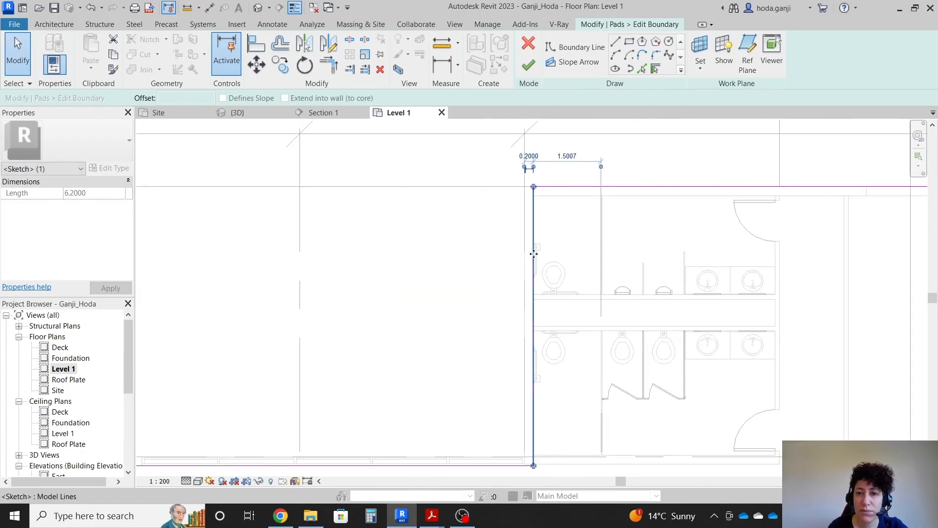
left_click_drag(520, 235, 518, 242)
scroll(515, 256, "down", 2)
scroll(467, 392, "up", 3)
left_click(465, 390)
left_click_drag(467, 389, 473, 379)
- Move the pad's west and south boundary edges outward onto the grid lines
scroll(548, 301, "down", 2)
scroll(371, 337, "up", 5)
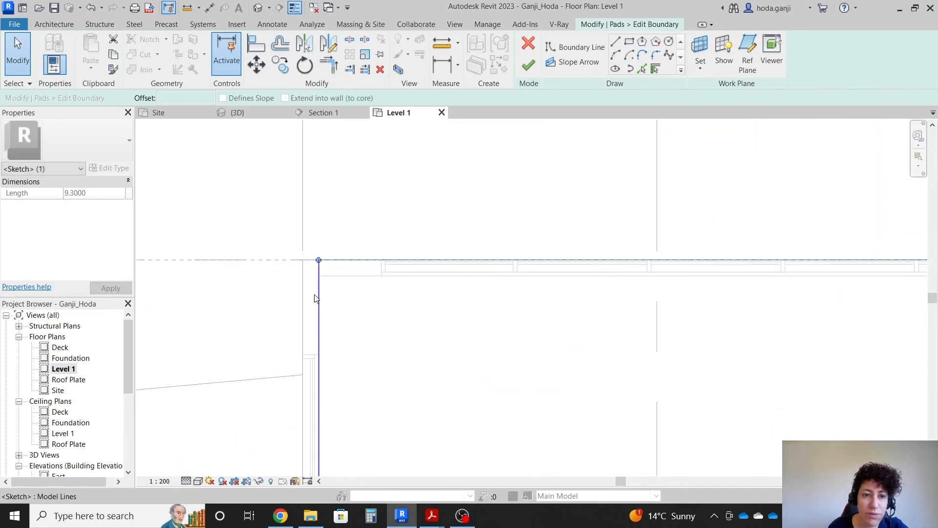
left_click(318, 312)
left_click_drag(318, 312, 304, 311)
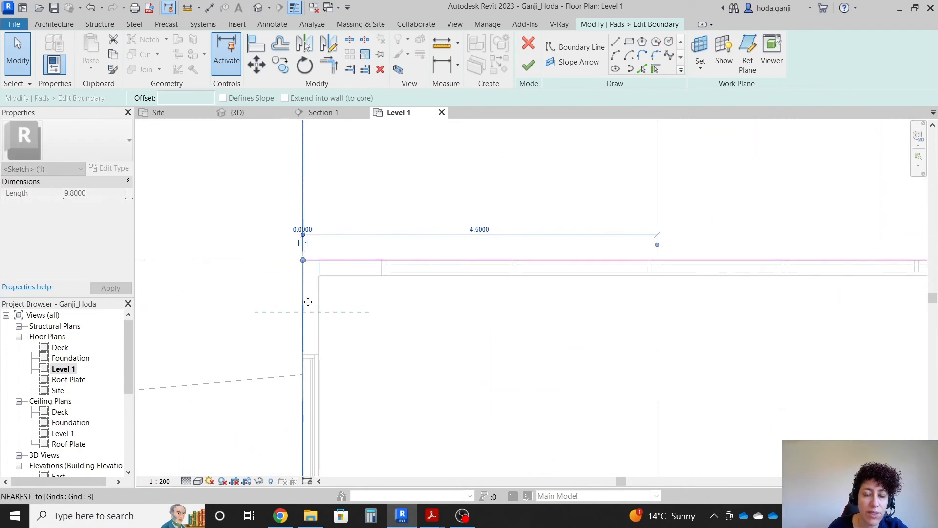
scroll(366, 192, "down", 4)
scroll(314, 320, "up", 5)
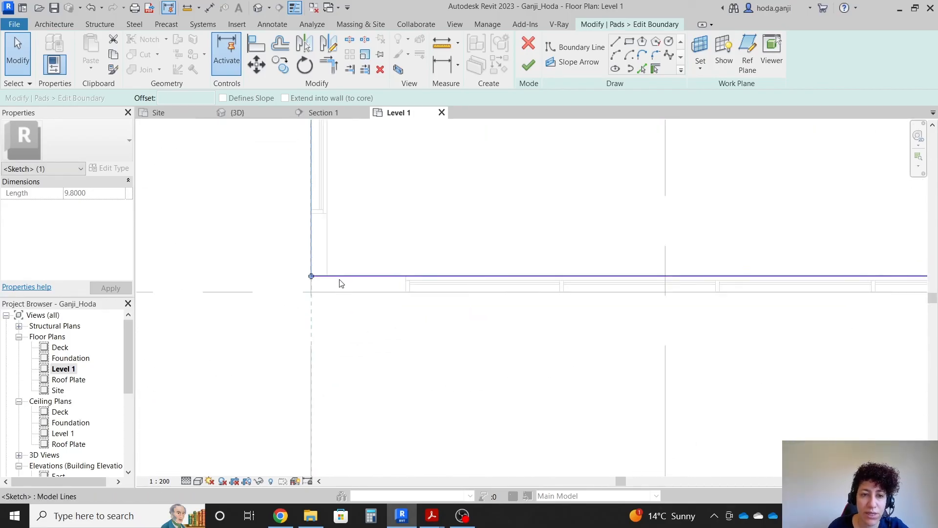
left_click(358, 274)
left_click_drag(360, 278, 363, 293)
- Check the pad outline's corners against the grid lines and finish the boundary edit
scroll(266, 320, "down", 5)
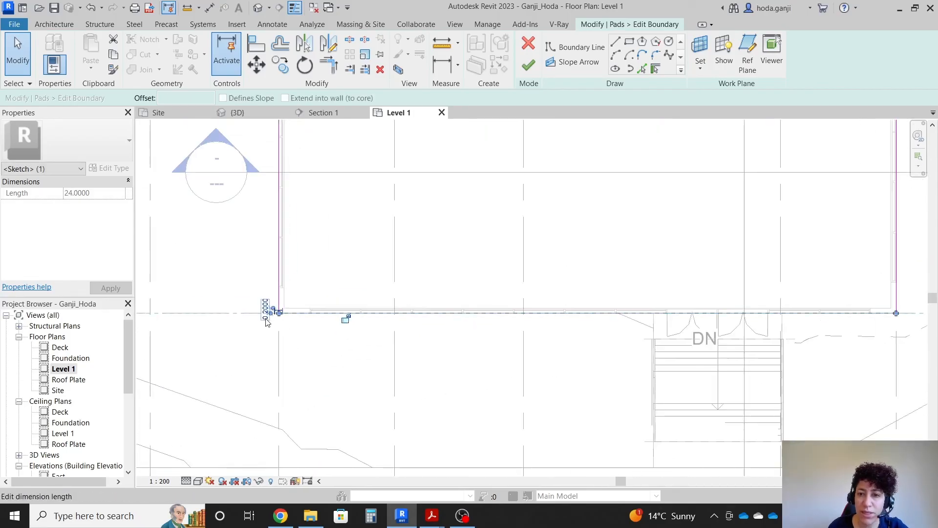
scroll(544, 296, "up", 4)
scroll(606, 373, "down", 4)
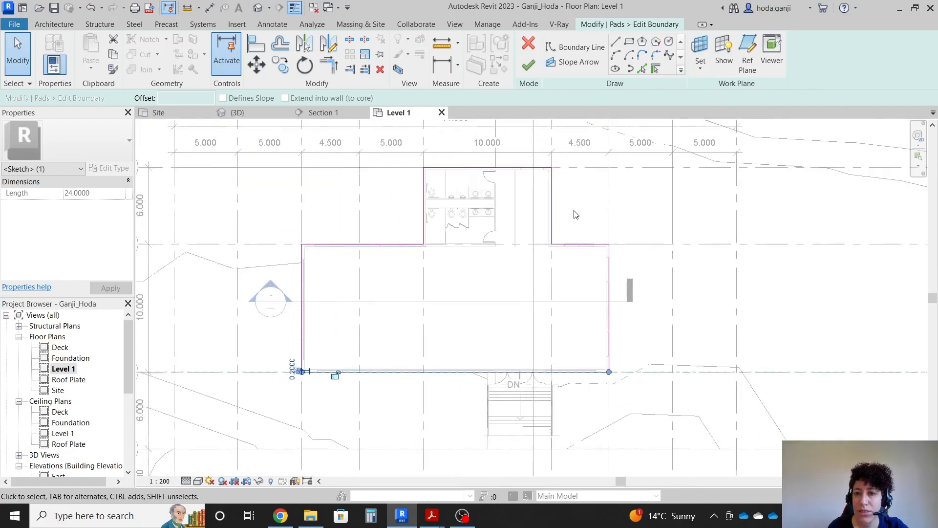
scroll(595, 247, "up", 5)
scroll(755, 304, "down", 2)
scroll(557, 245, "down", 2)
scroll(557, 162, "up", 2)
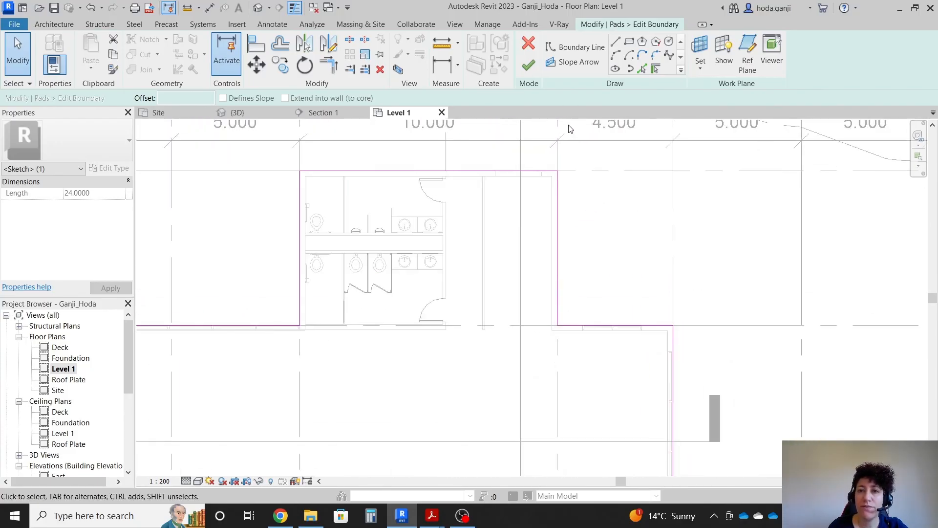
left_click(528, 64)
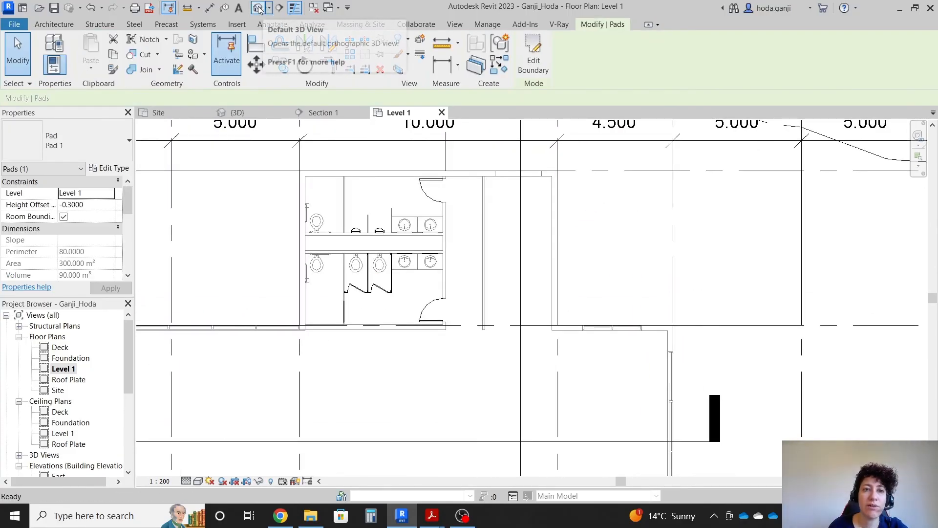
- Examine the junctions between the enlarged building pad and the northern pads in the 3D view
left_click(239, 111)
scroll(547, 281, "down", 5)
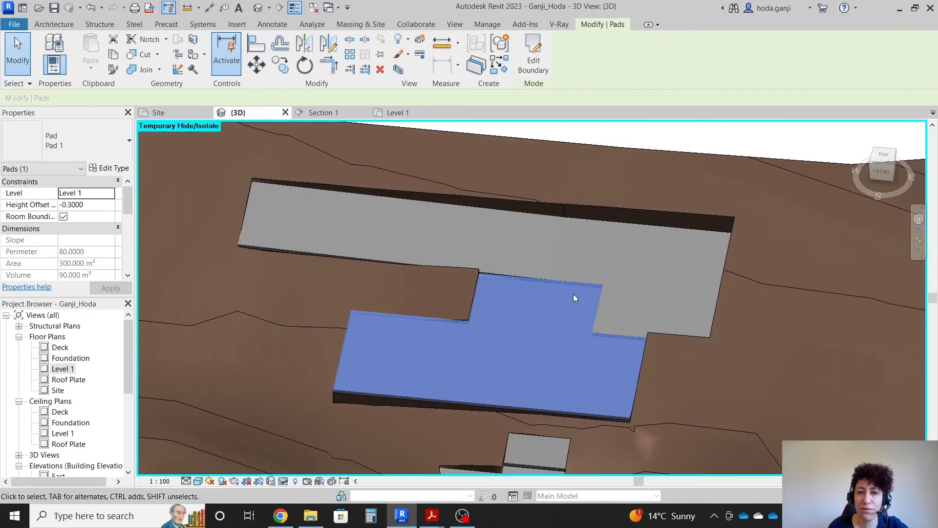
key("Escape")
middle_click_drag(716, 376, 505, 353, "shift")
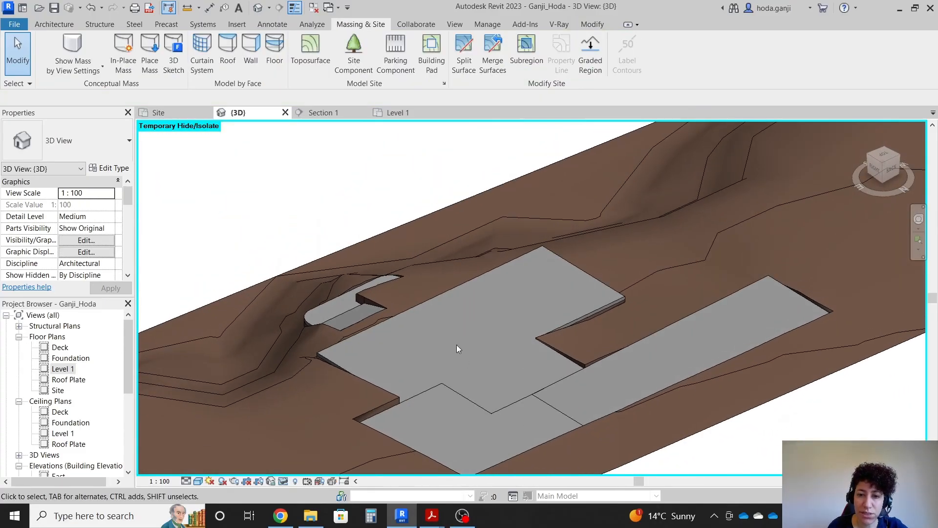
middle_click_drag(601, 408, 779, 371, "shift")
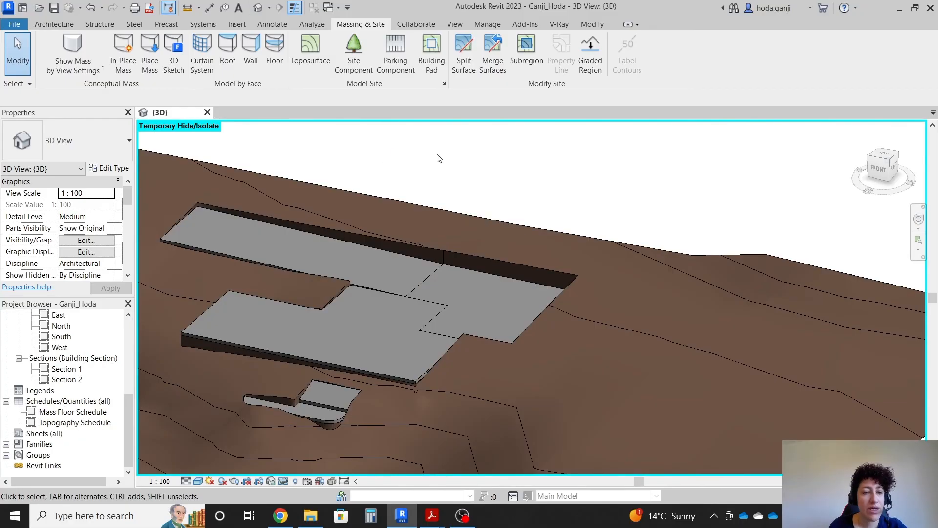
- Open the Topography Schedule and tile it beside the 3D view
left_click(91, 422)
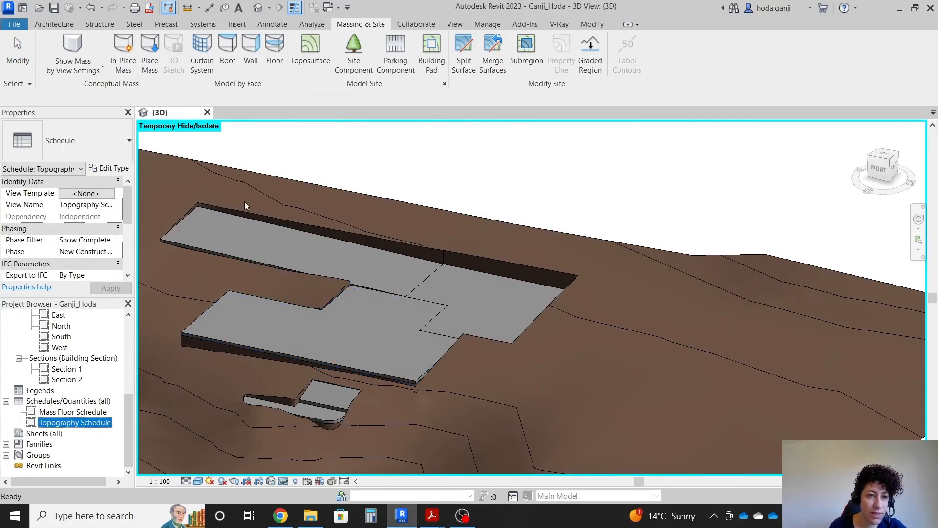
double_click(47, 424)
left_click(178, 116)
key("w")
key("t")
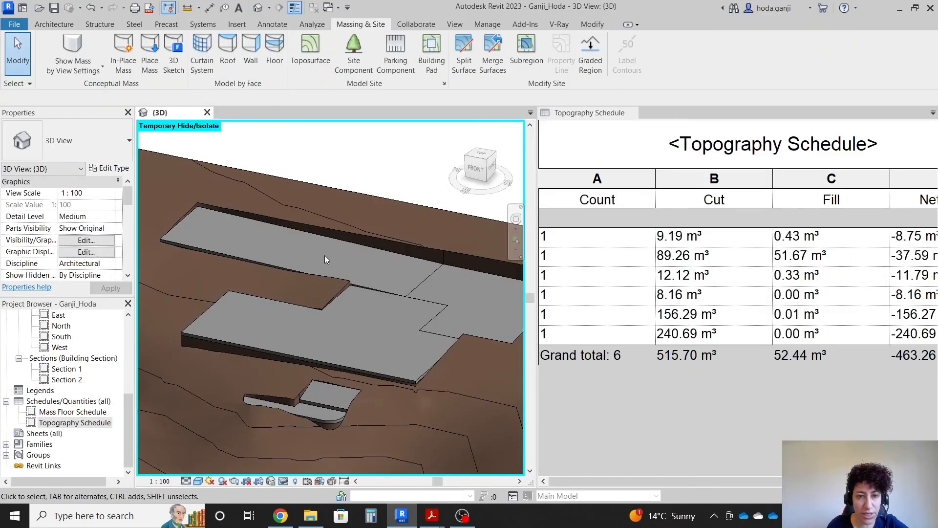
scroll(324, 255, "down", 3)
scroll(286, 251, "up", 1)
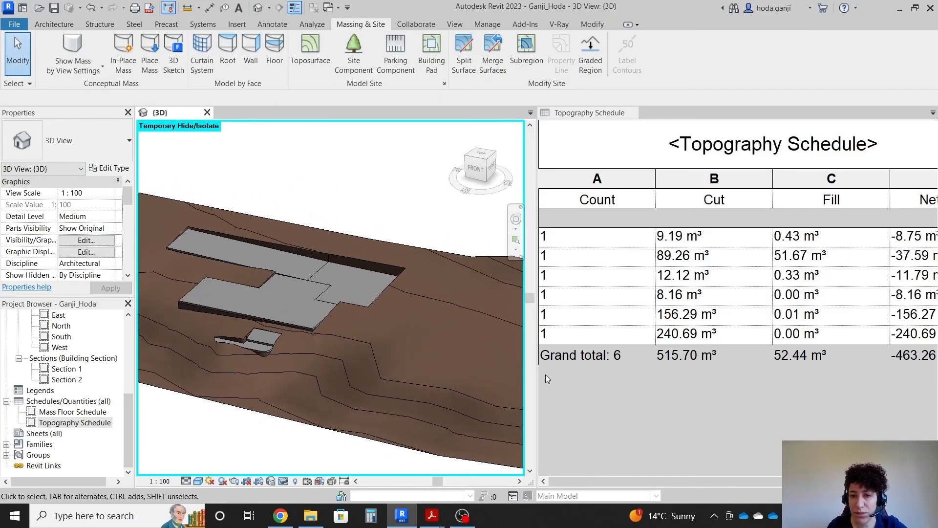
- Widen the schedule's pane and narrow its Count, Cut and Fill columns
left_click_drag(534, 385, 442, 384)
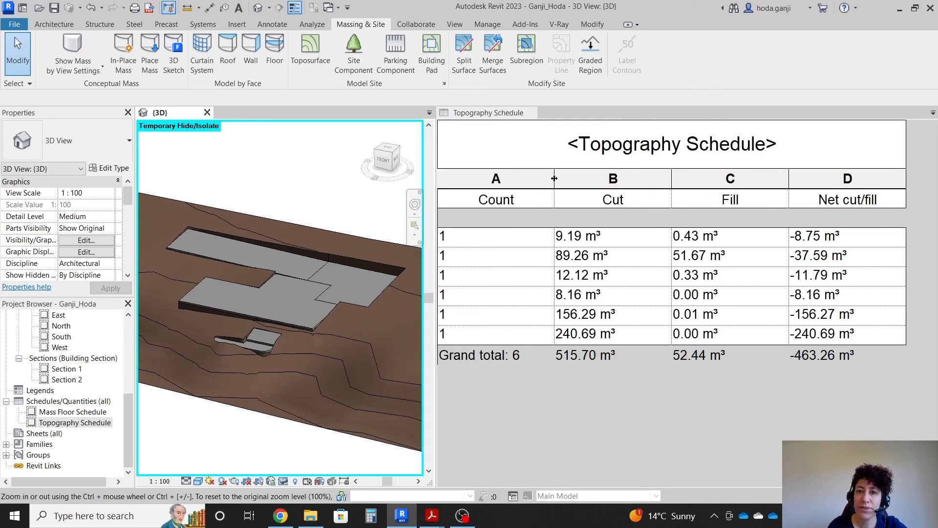
left_click_drag(553, 178, 526, 172)
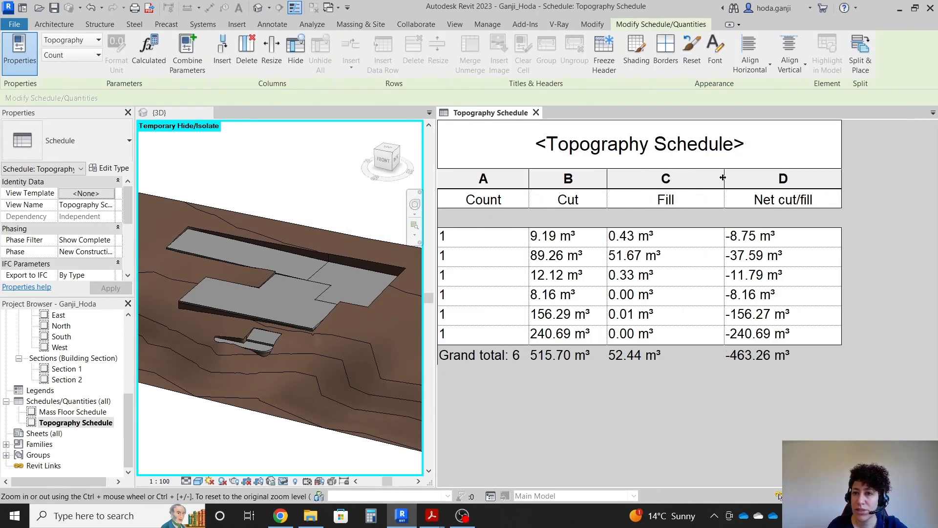
left_click_drag(723, 178, 687, 179)
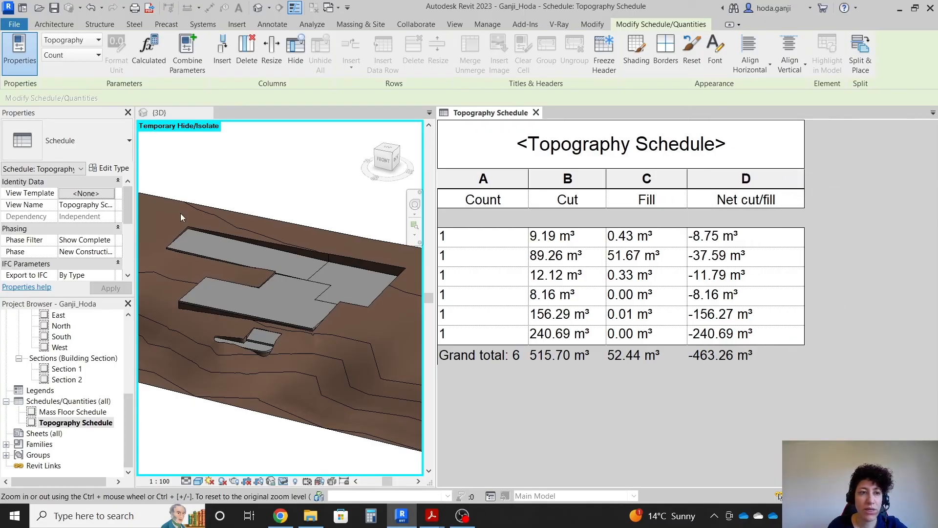
- Add the Name field to the Topography Schedule between Count and Cut, and narrow the new column
scroll(63, 263, "down", 5)
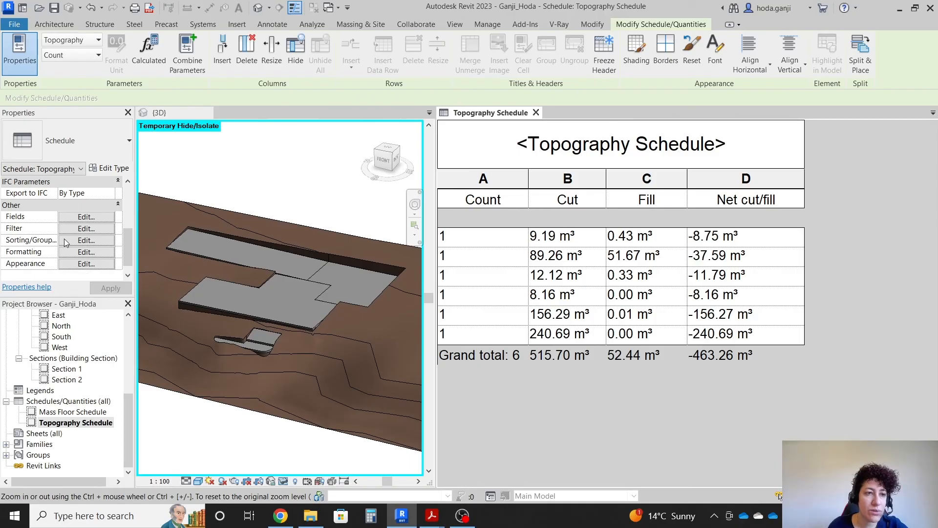
left_click(80, 218)
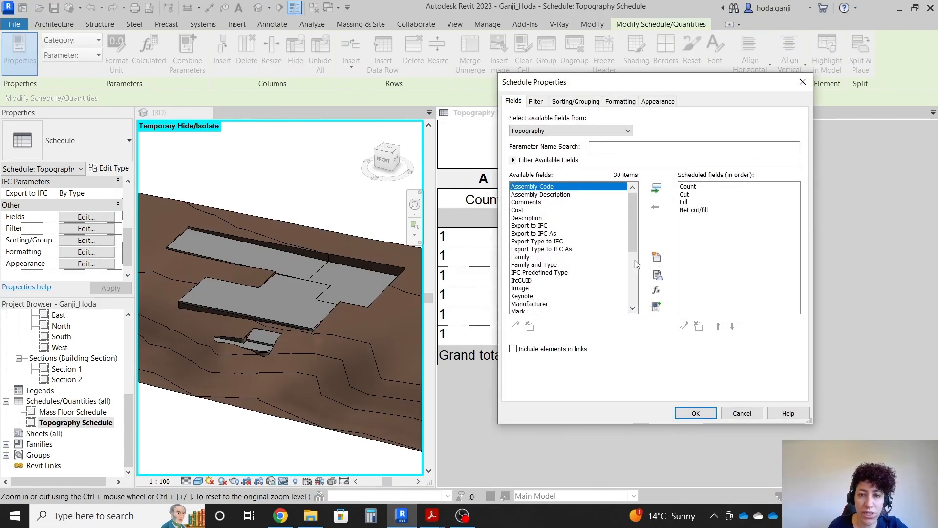
scroll(586, 268, "down", 2)
left_click(520, 304)
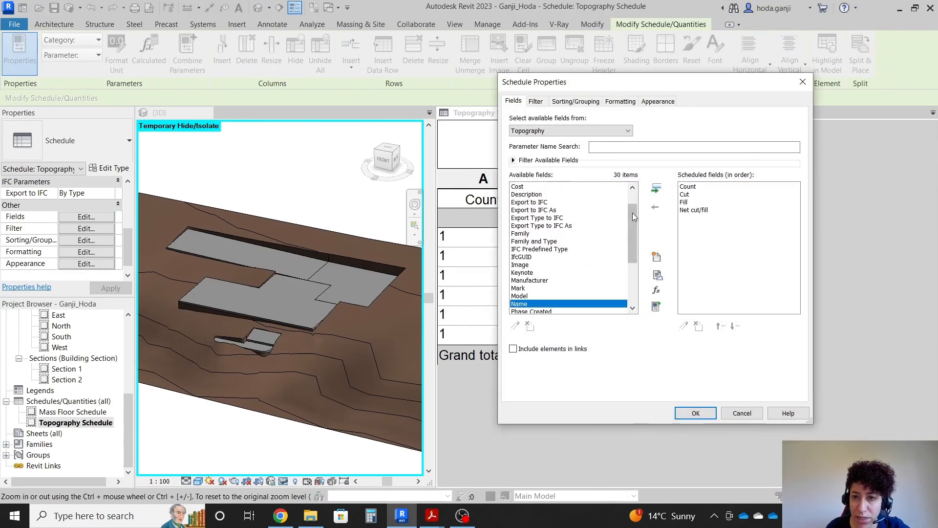
left_click(656, 188)
left_click(721, 326)
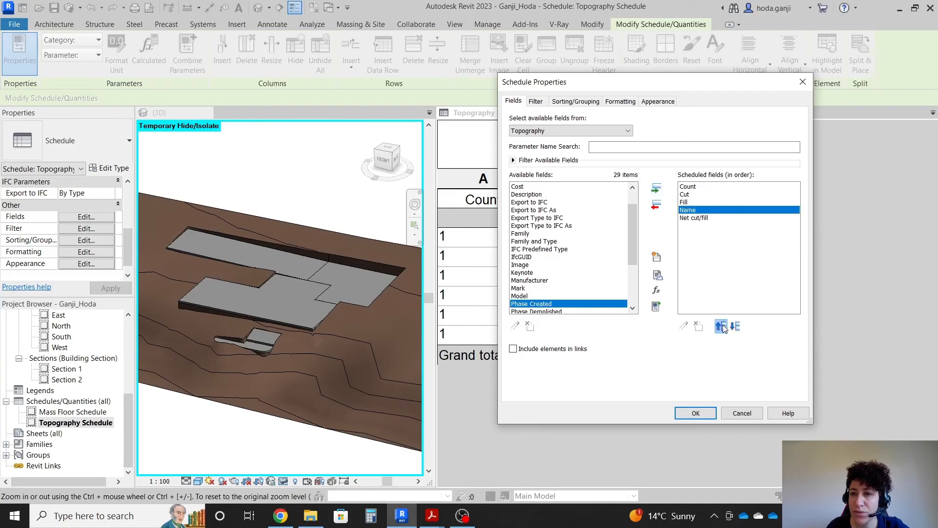
left_click(721, 326)
left_click(721, 326)
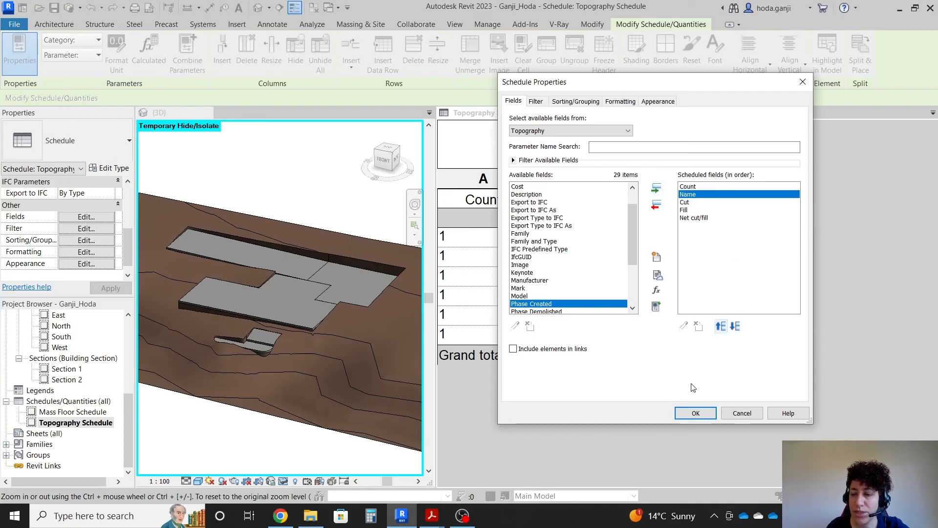
left_click(695, 413)
left_click_drag(645, 184, 629, 186)
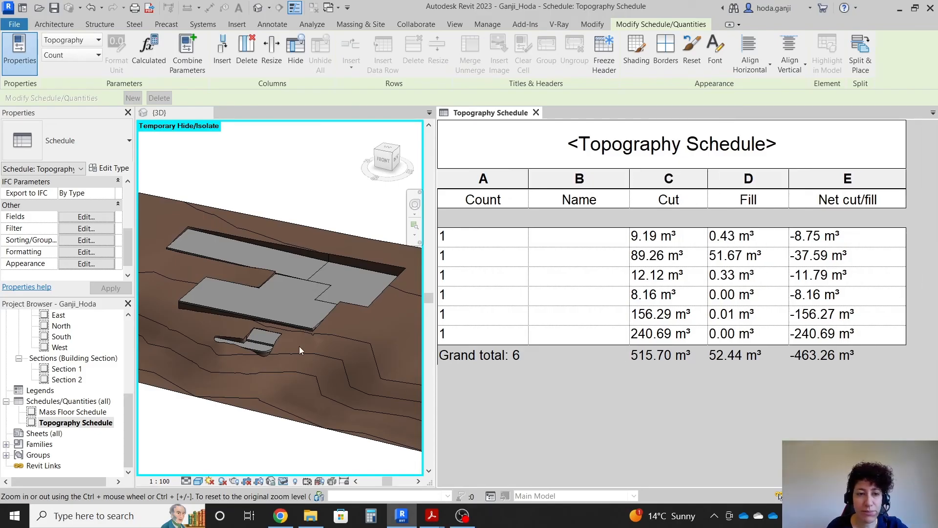
- Set the Name of the topography surface under the small four-sided pad beside the curved pad to Stairs
scroll(255, 345, "up", 5)
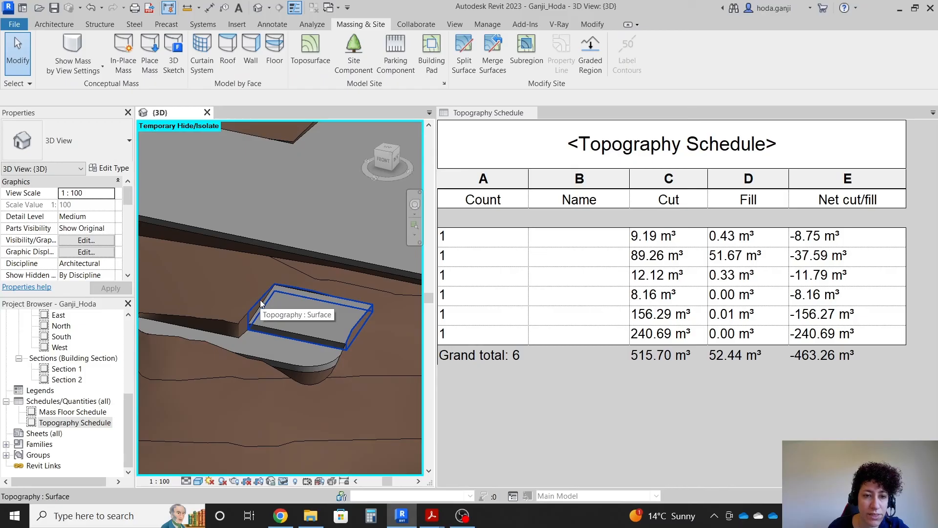
left_click(261, 304)
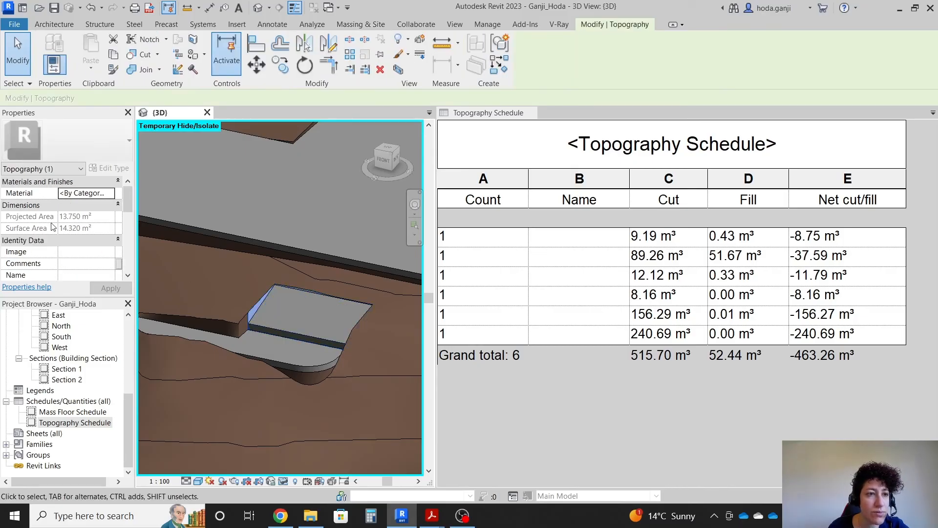
left_click(78, 276)
type("Stairs")
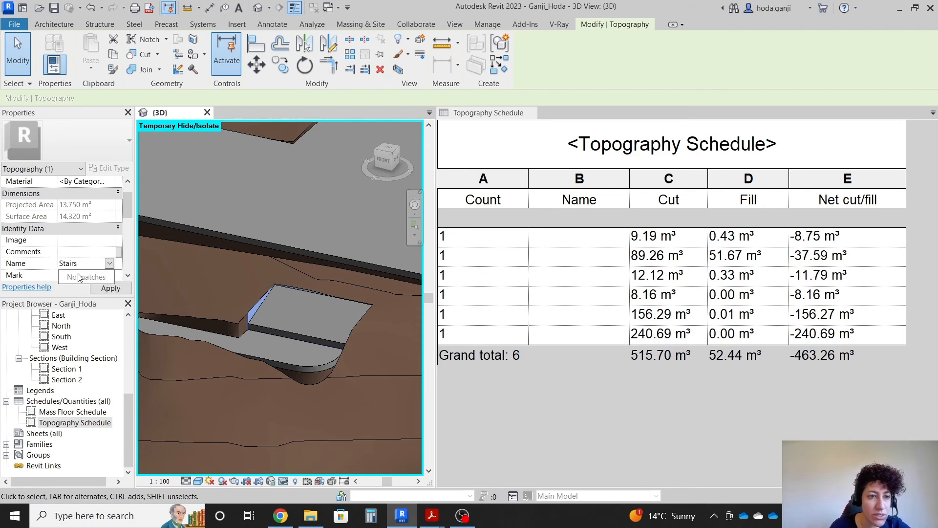
key("Caps_Lock")
left_click(119, 289)
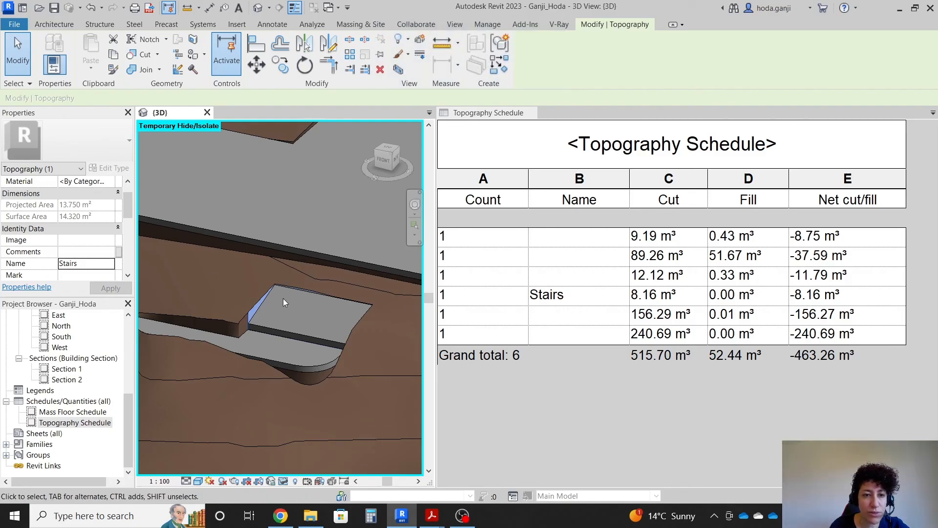
- Name the topography surface under the curved pad Deck, and narrow the schedule's Name column
middle_click_drag(221, 338, 238, 320)
left_click(239, 320)
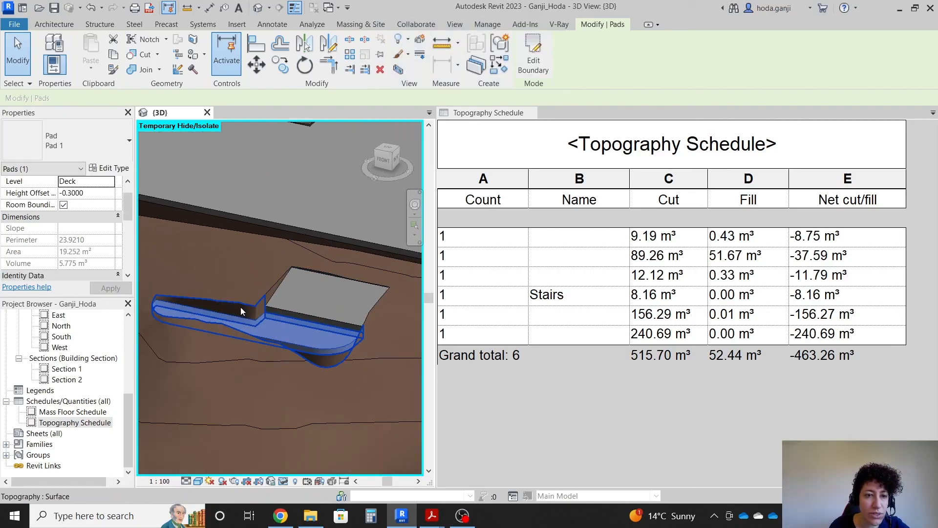
left_click(240, 307)
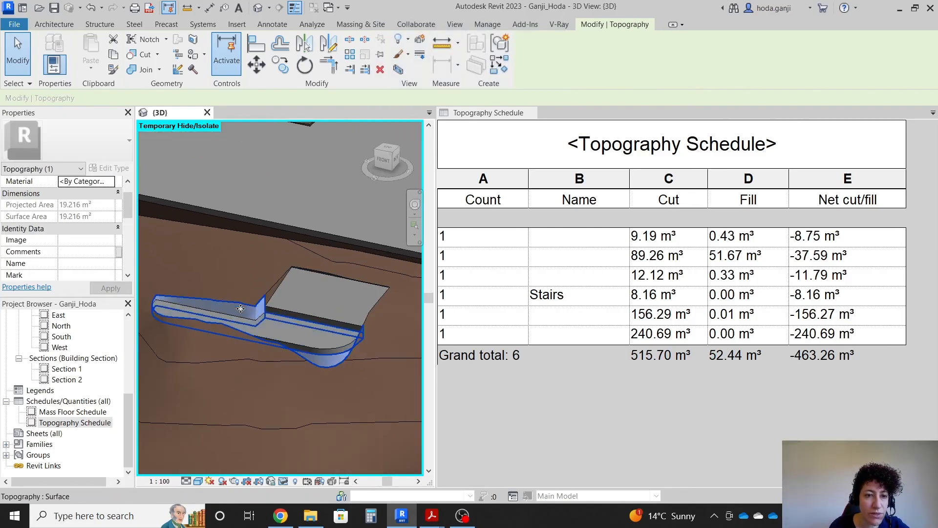
left_click(83, 267)
type("Deck")
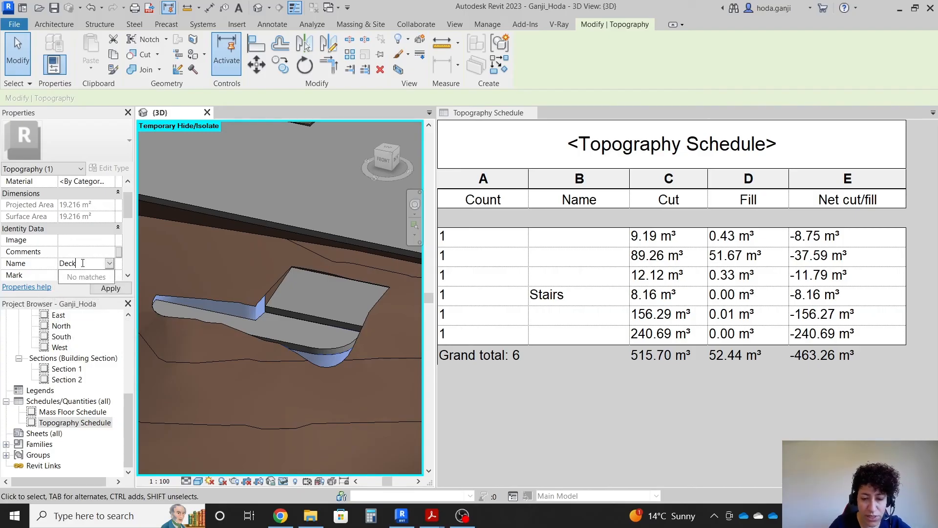
left_click(109, 288)
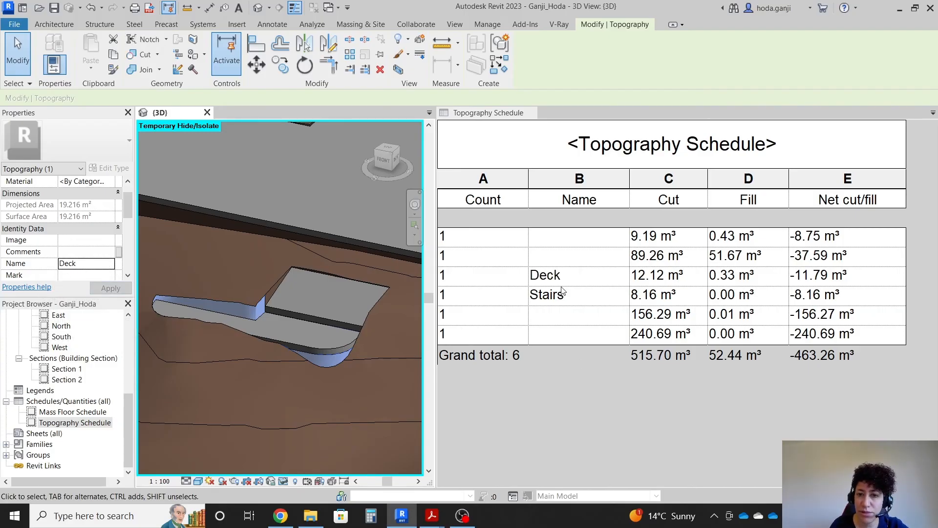
left_click(630, 181)
left_click_drag(630, 181, 611, 178)
- Set the Name of the topography surface under the large building pad to Main Building
scroll(219, 377, "down", 3)
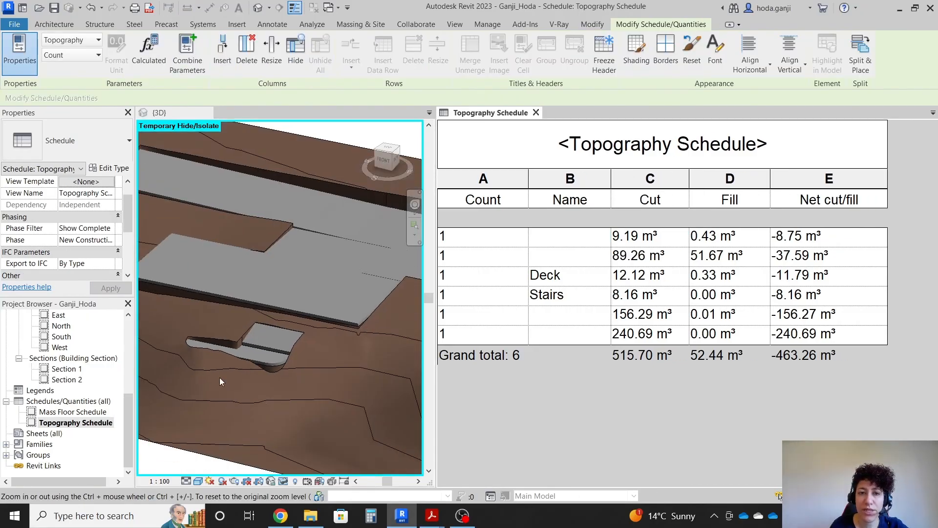
scroll(239, 247, "down", 2)
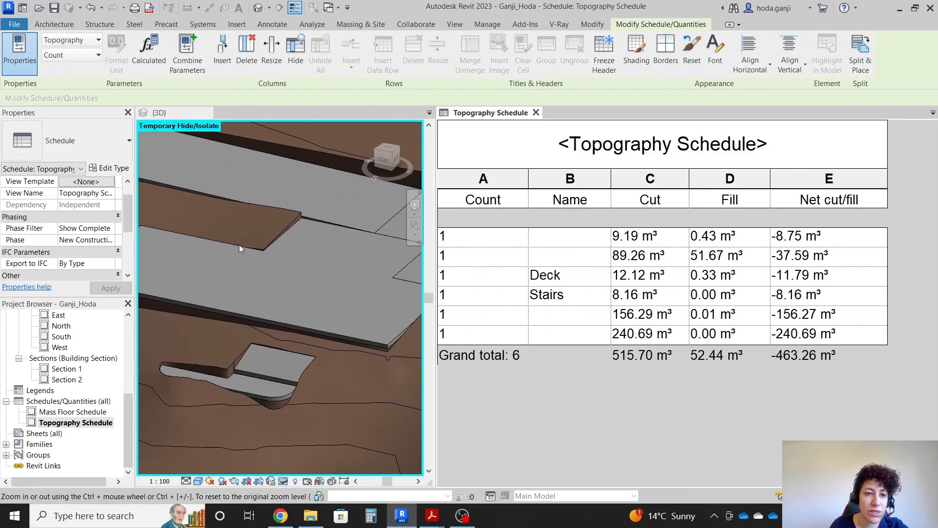
left_click(239, 245)
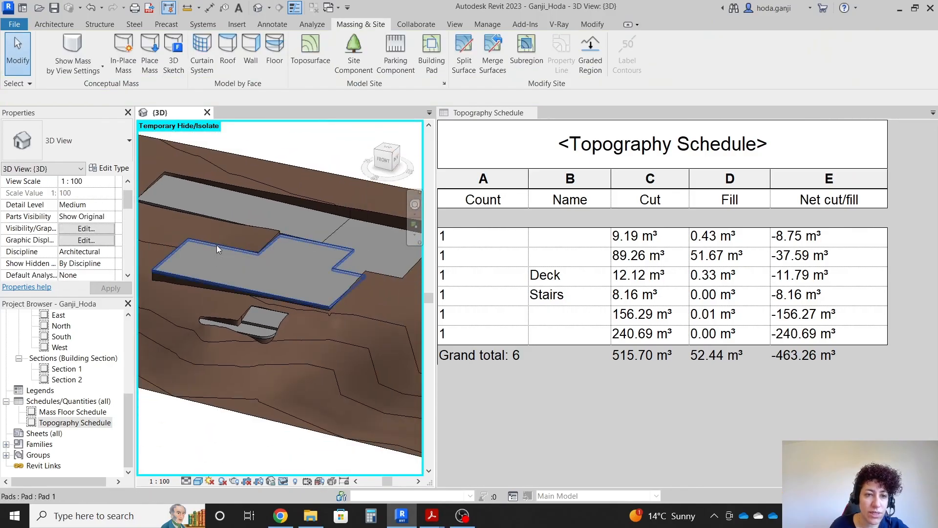
left_click(240, 246)
key("Escape")
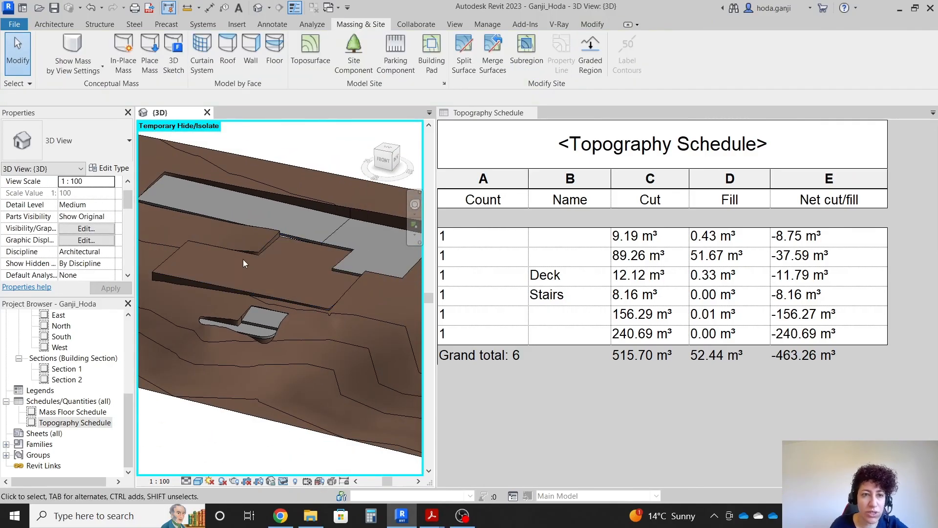
left_click(238, 252)
scroll(238, 252, "up", 2)
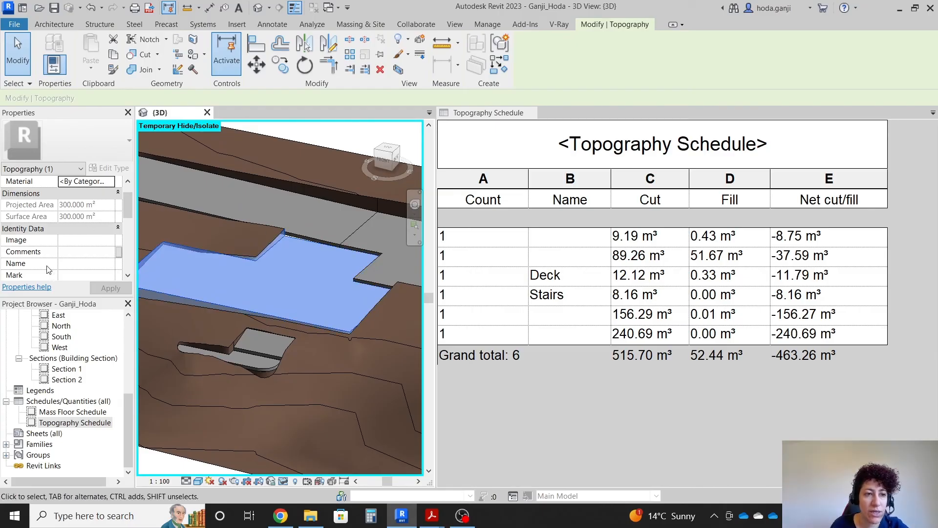
left_click(77, 264)
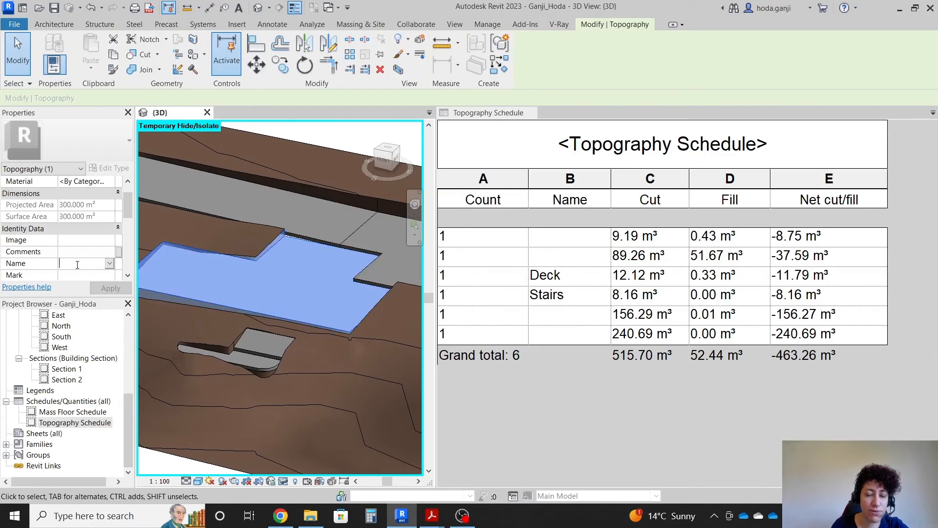
type("M")
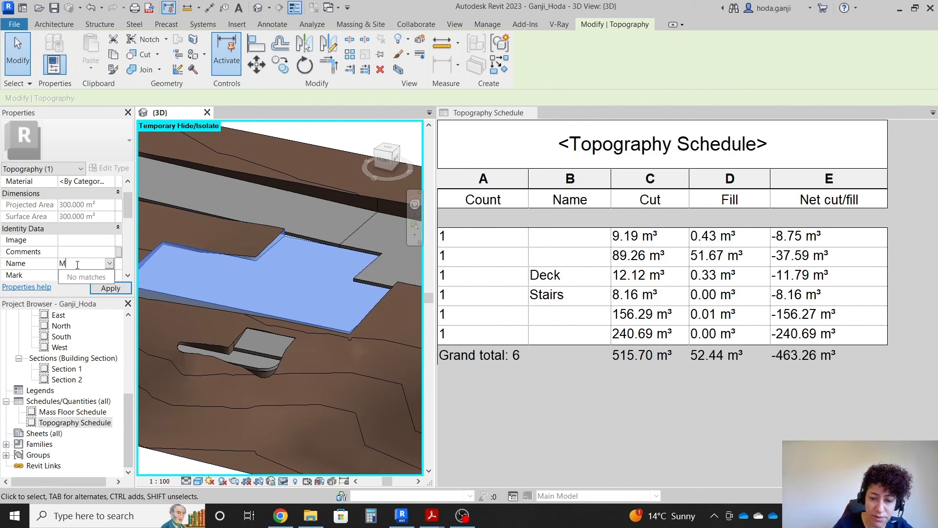
type("Ain Buildi")
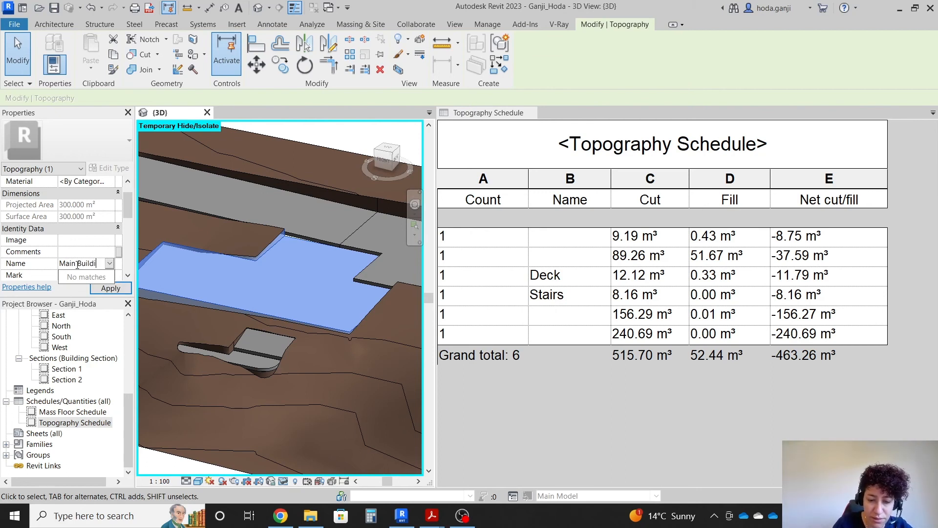
type("ng")
key("Return")
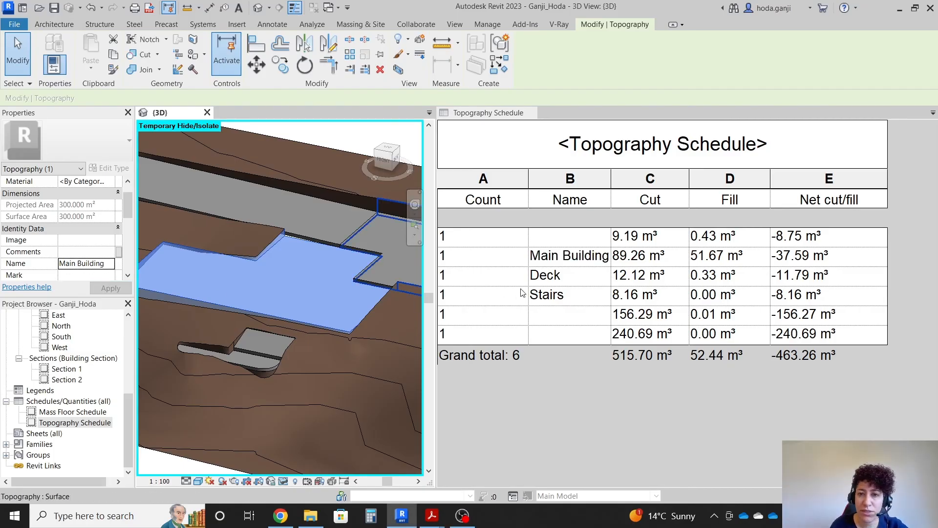
- Set the Name of the topography surface under the eastern of the two northern pads to Parking
scroll(249, 310, "down", 3)
scroll(310, 244, "up", 3)
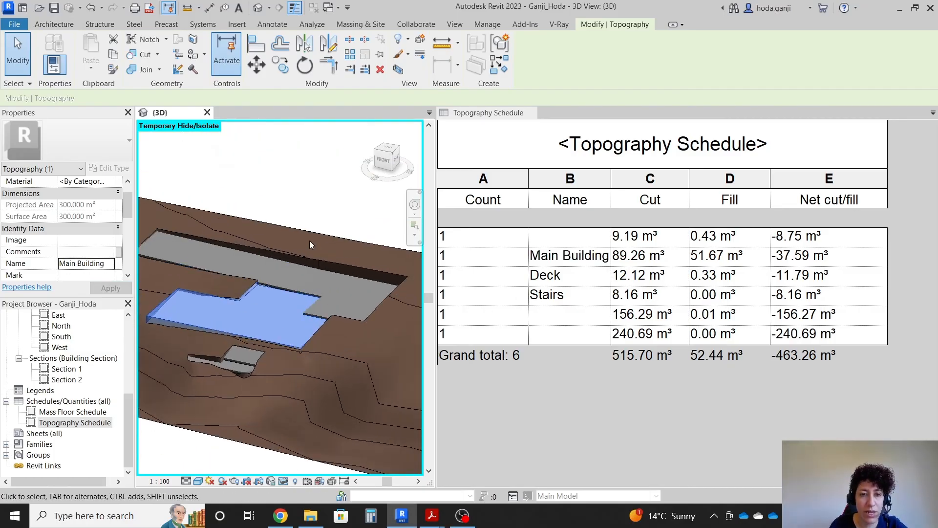
left_click(336, 279)
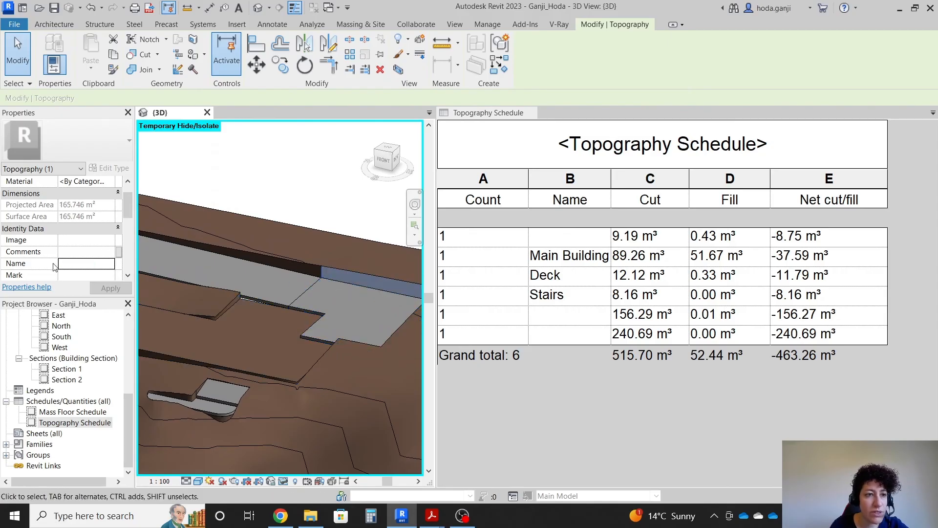
left_click(85, 266)
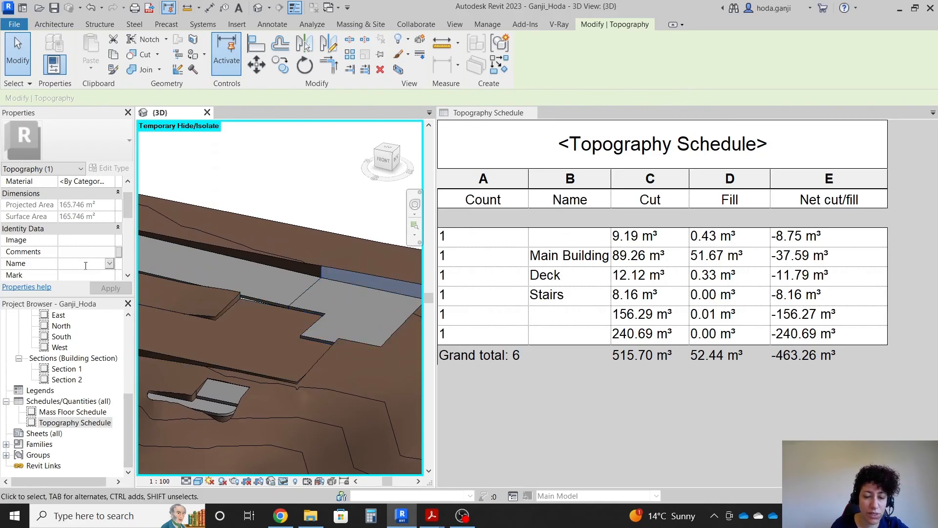
type("Parking")
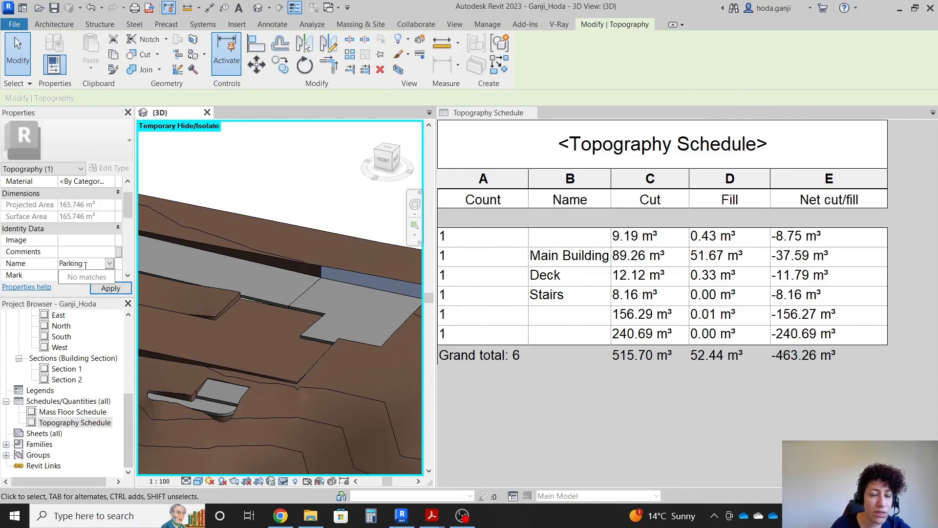
left_click(110, 289)
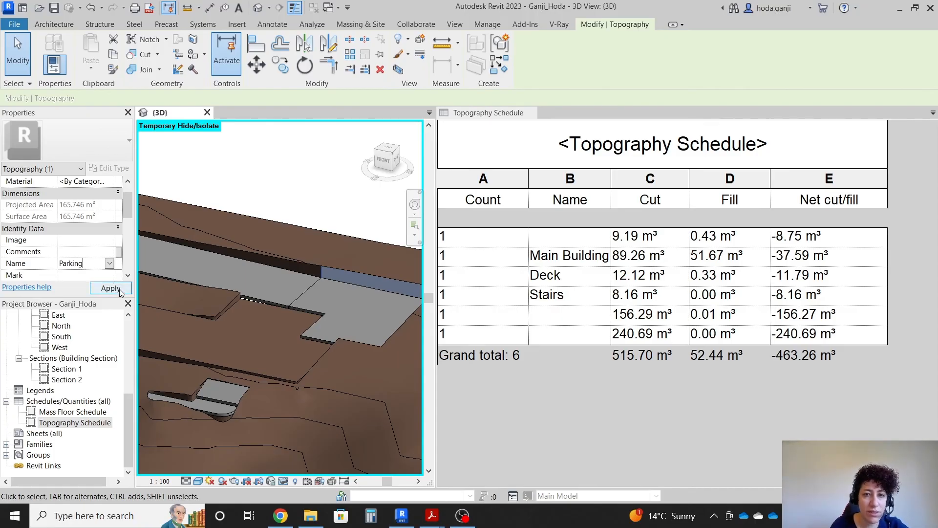
- Set the Name of the topography surface under the long western pad of the two northern pads to Road Access
left_click(223, 252)
left_click(82, 263)
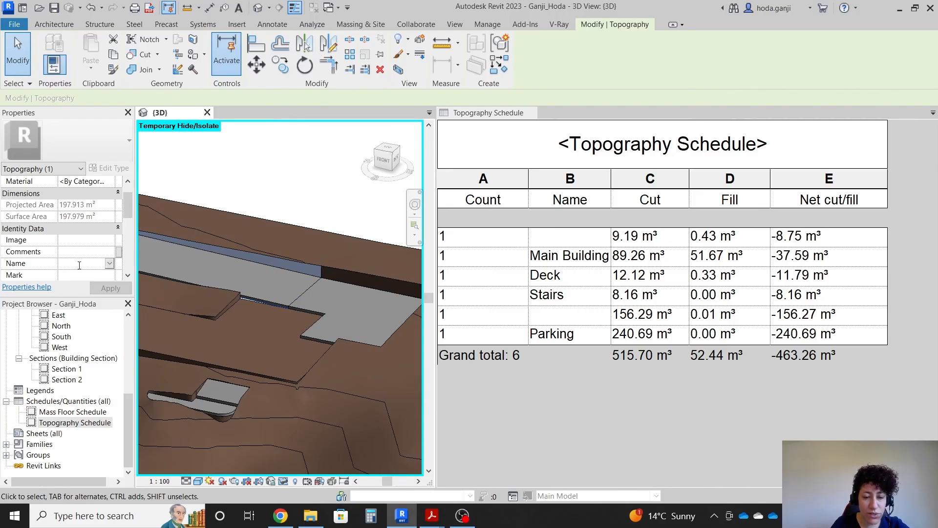
type("Road Acc")
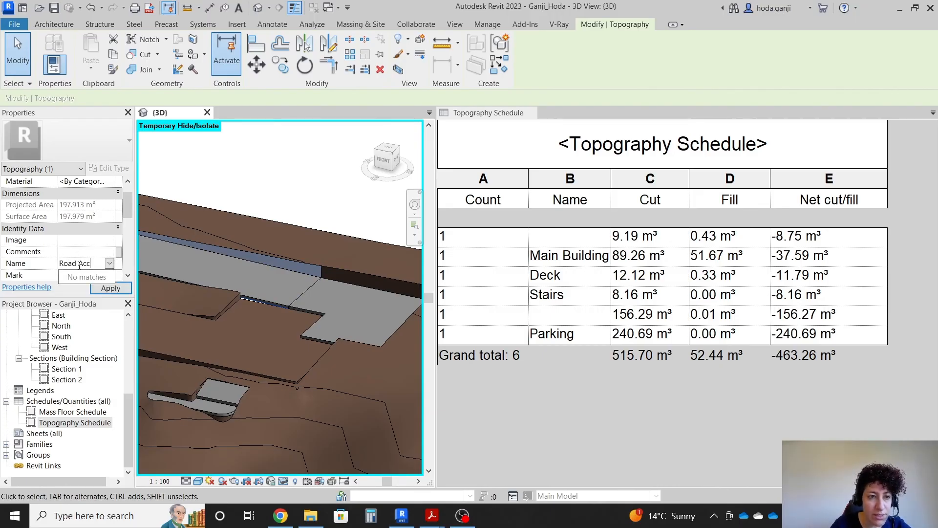
type("ess")
left_click(110, 289)
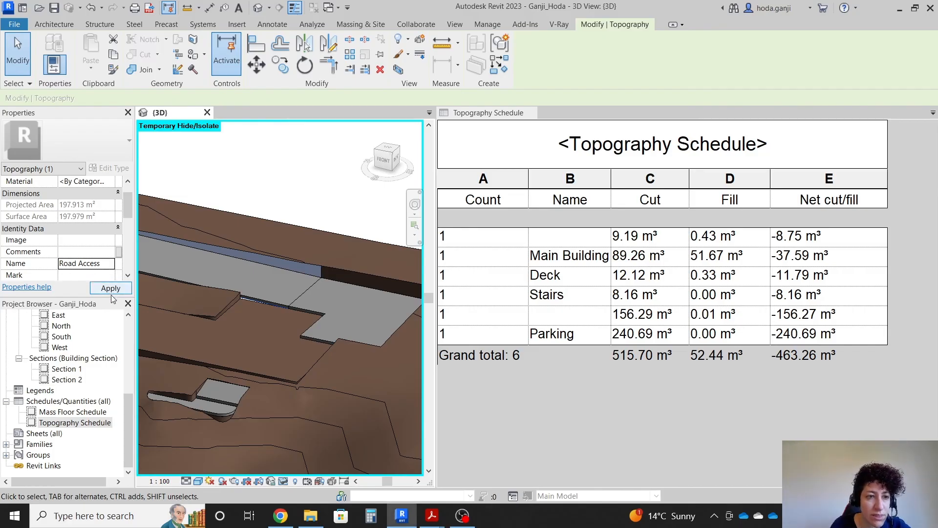
- Set the Name of the large terrain surface surrounding all the pads to Remaining
key("Escape")
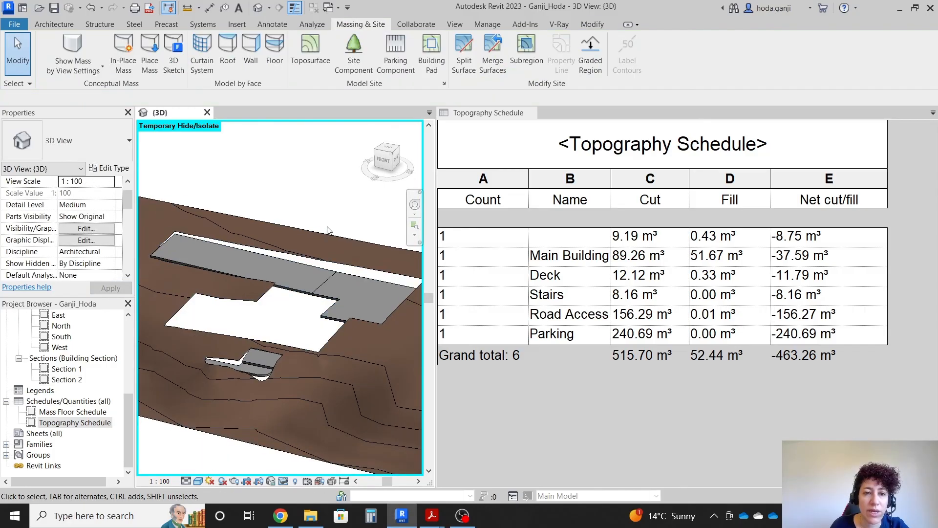
left_click(330, 239)
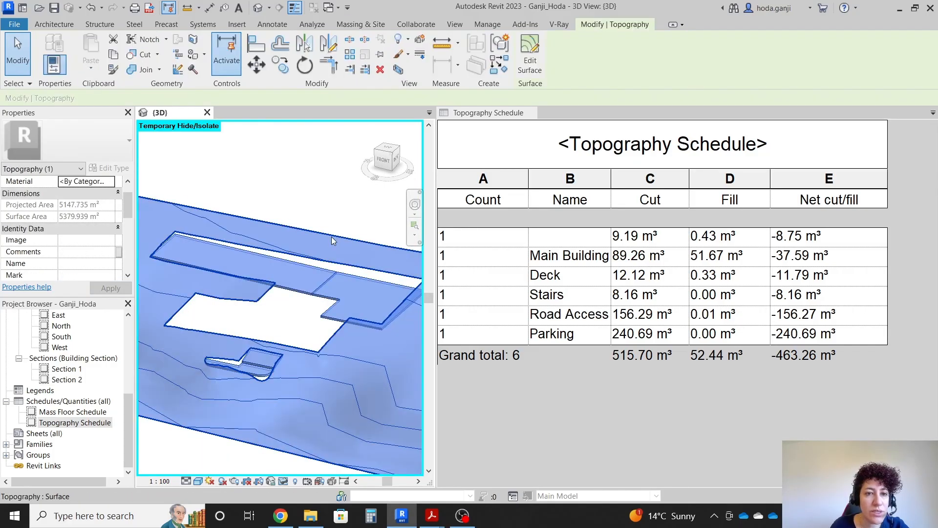
left_click(73, 264)
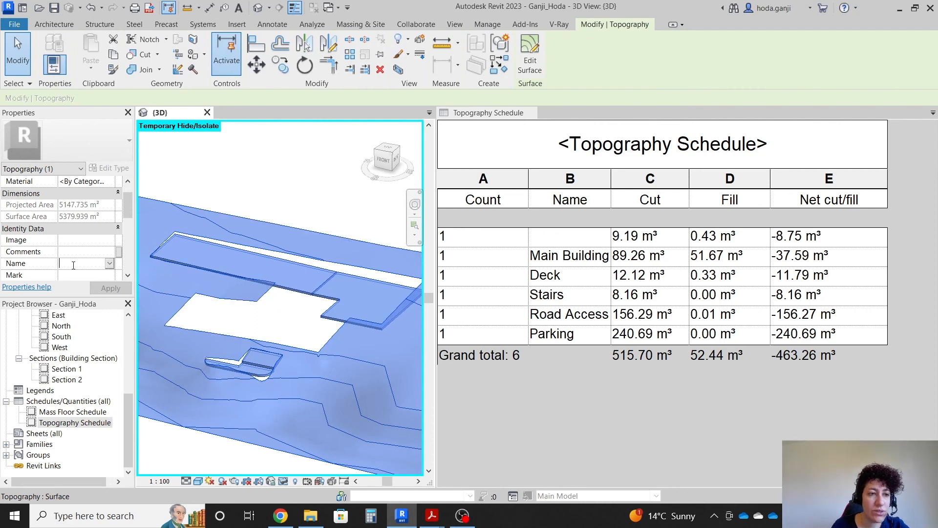
type("Rem")
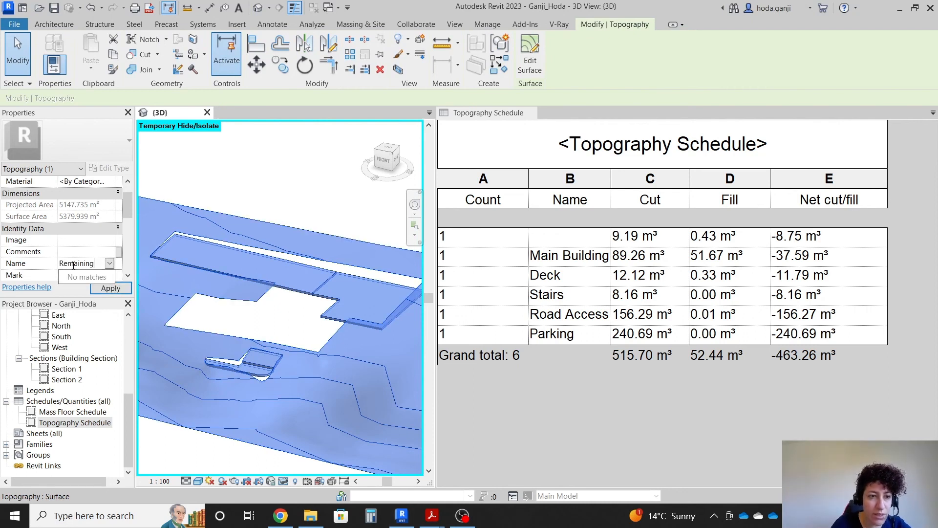
type("aining")
left_click(110, 289)
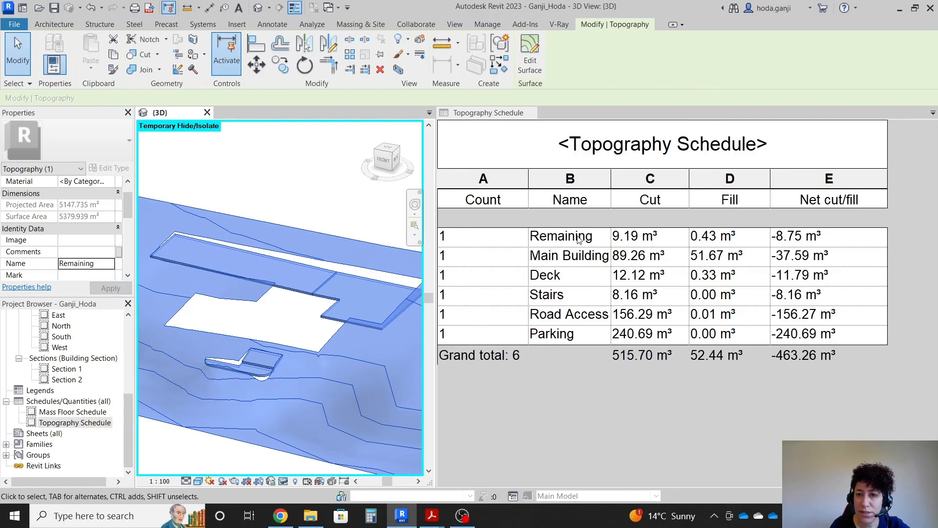
- Rename the large surrounding terrain surface as Site and clear the selection
middle_click_drag(273, 313, 321, 315, "shift")
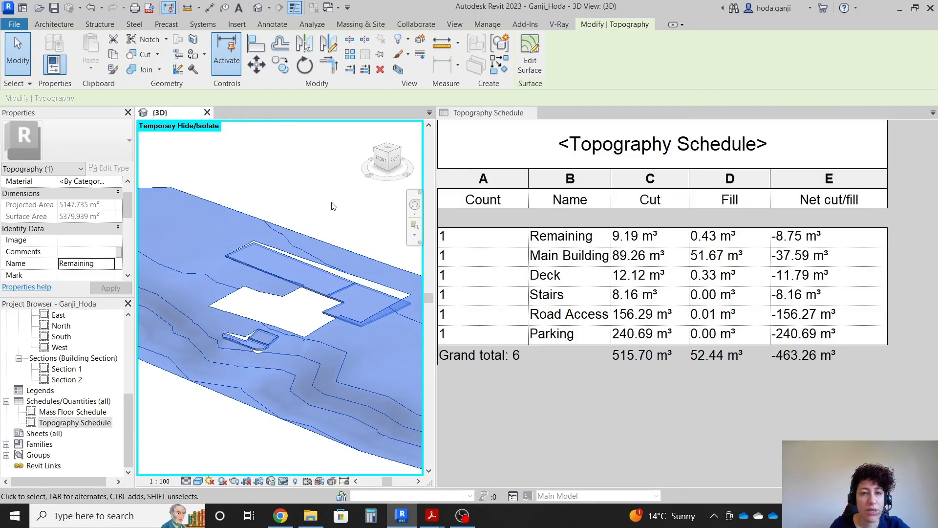
left_click(99, 264)
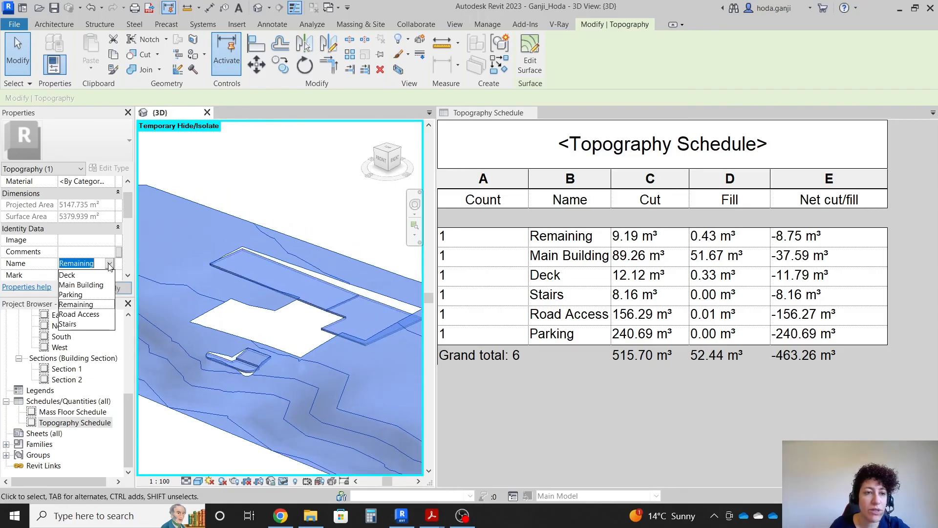
type("Site")
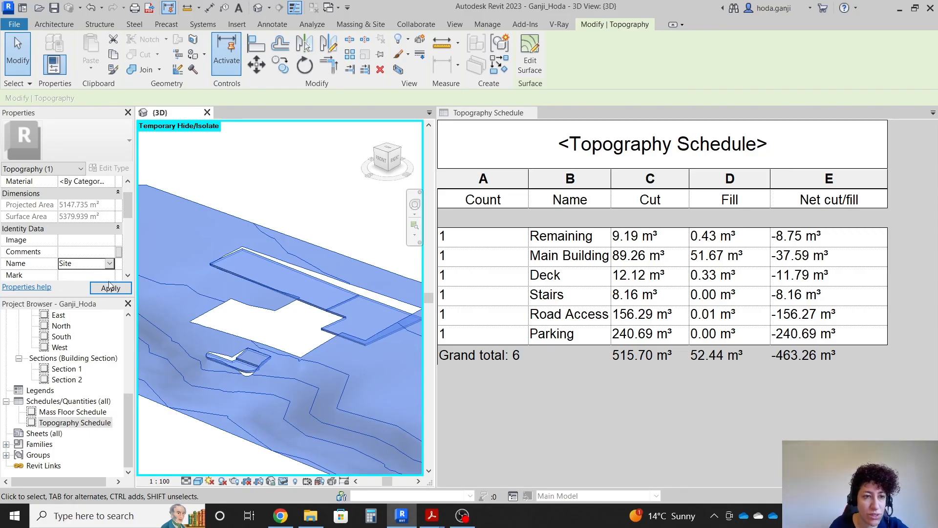
left_click(109, 287)
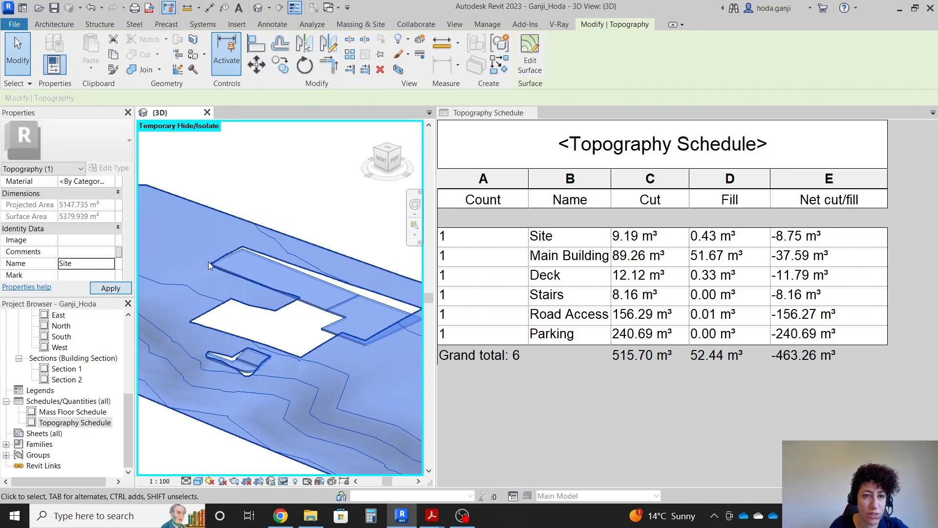
left_click(308, 189)
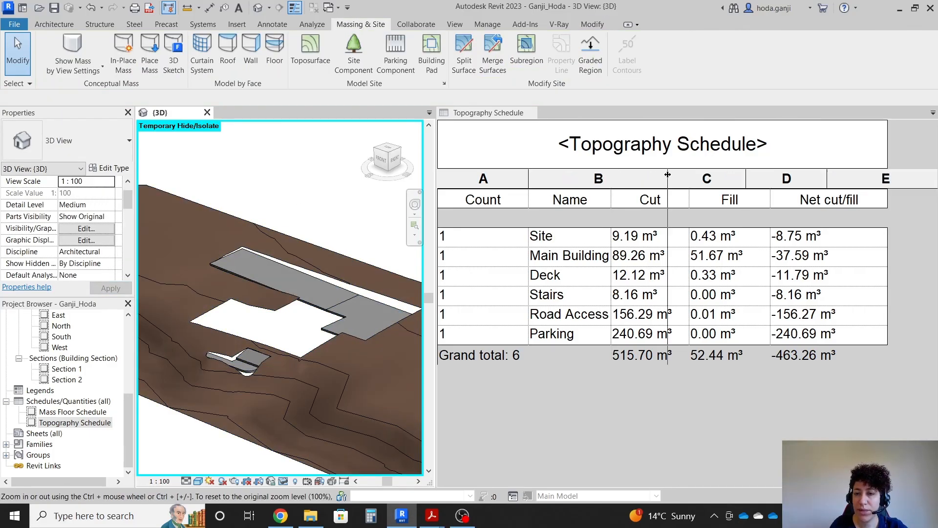
- Slightly widen the Topography Schedule's Name column and narrow its Fill column
mouse_move(612, 177)
left_mouse_down()
mouse_move(668, 175)
mouse_move(620, 169)
left_mouse_up()
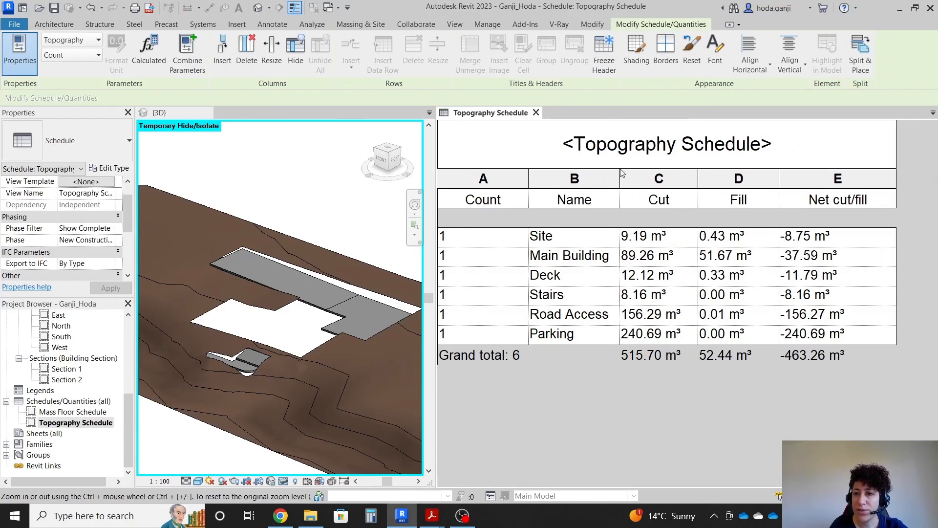
left_click_drag(779, 179, 763, 176)
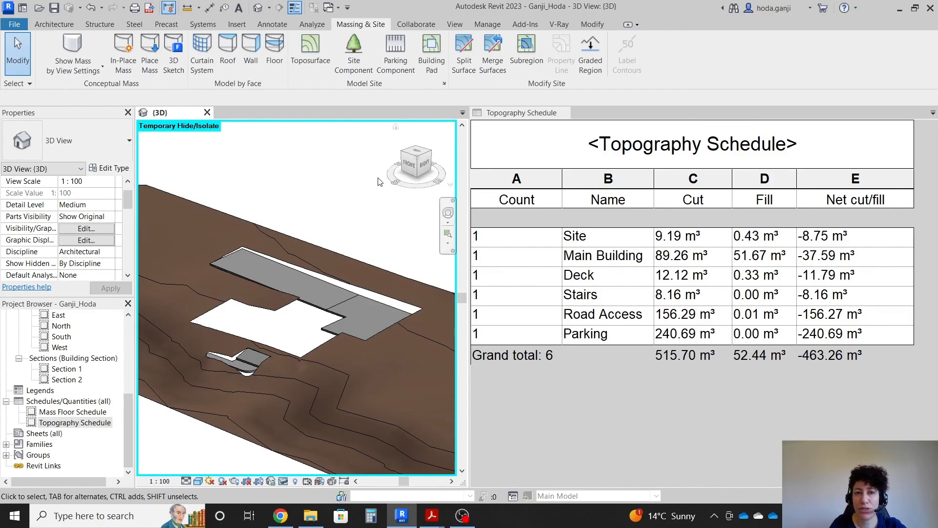
- Reset the temporary hide/isolate in the 3D view to bring back the whole building model
left_click(284, 481)
left_click(301, 469)
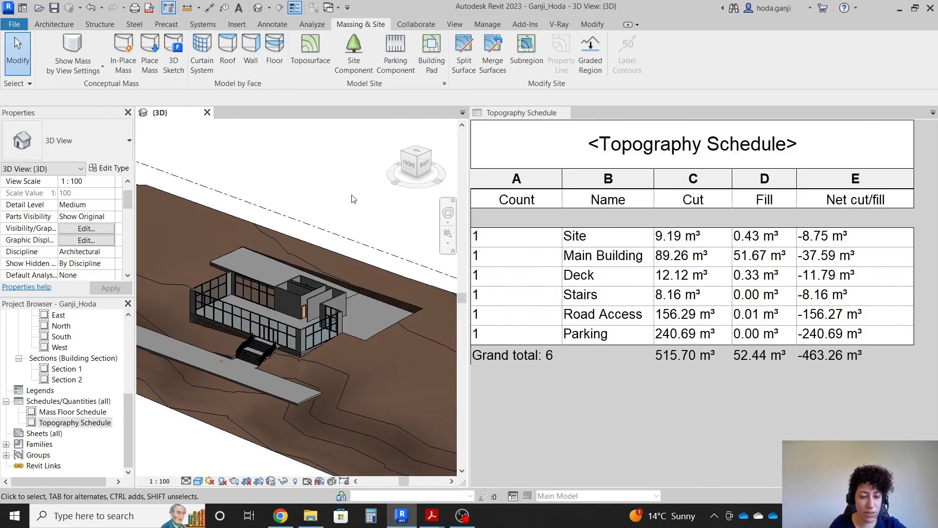